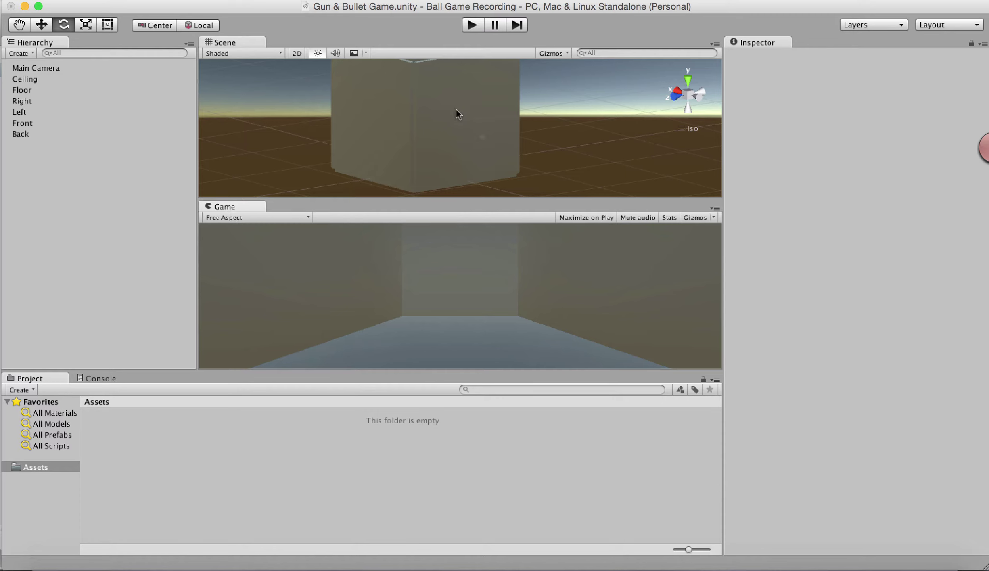
# - Switch the scene view's shading mode to Wireframe so the inside of the room can be viewed
pyautogui.click(244, 53)
pyautogui.click(235, 86)
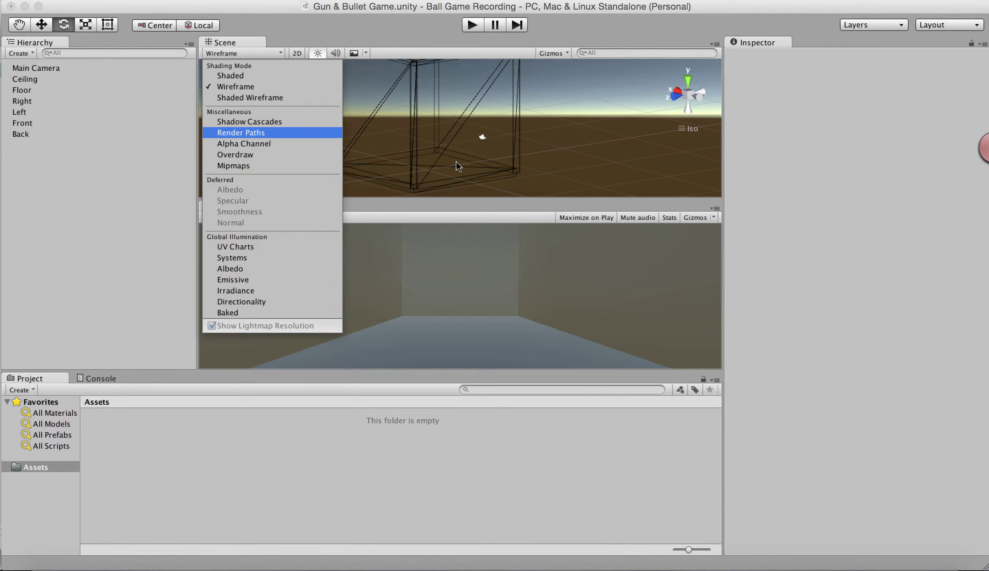
pyautogui.click(410, 156)
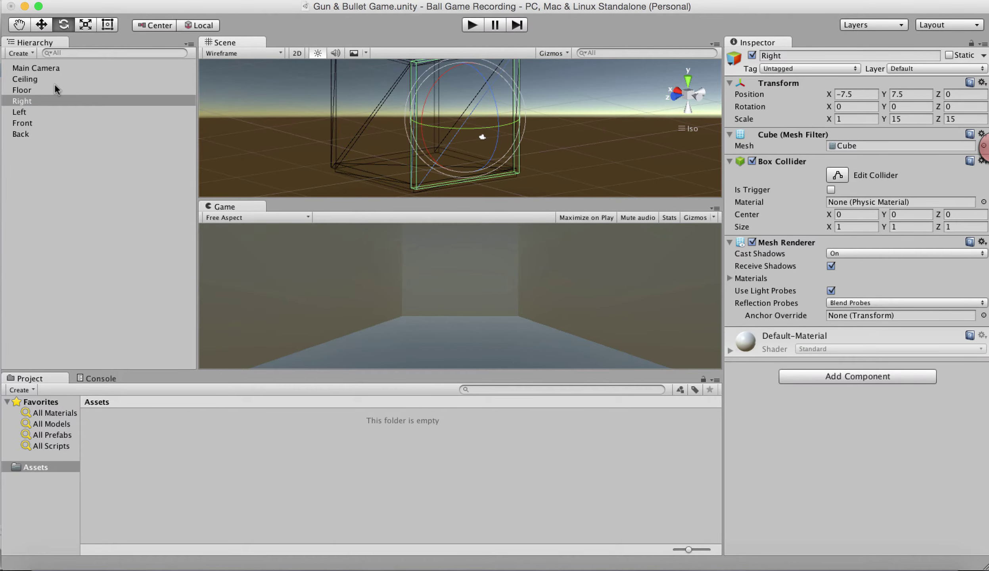
pyautogui.press('w')
pyautogui.keyDown('alt'); pyautogui.moveTo(383, 154); pyautogui.dragTo(494, 153); pyautogui.keyUp('alt')
# - Switch to the Word document, read through the Unity Game Requirements, highlight the first requirement about the gun, and return to Unity
pyautogui.click(538, 566)
pyautogui.click(368, 330)
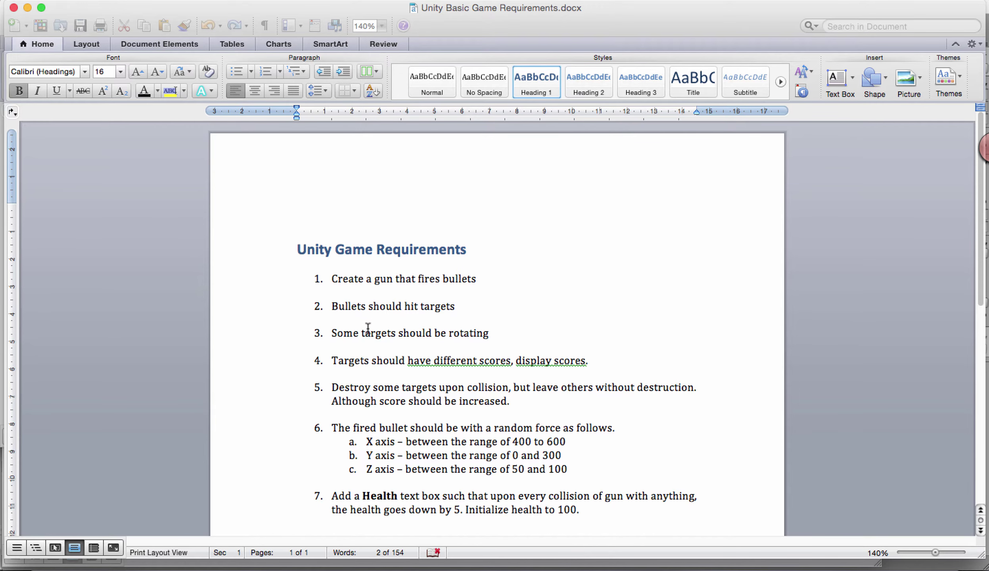
pyautogui.scroll(-10, 396, 297)
pyautogui.scroll(10, 415, 284)
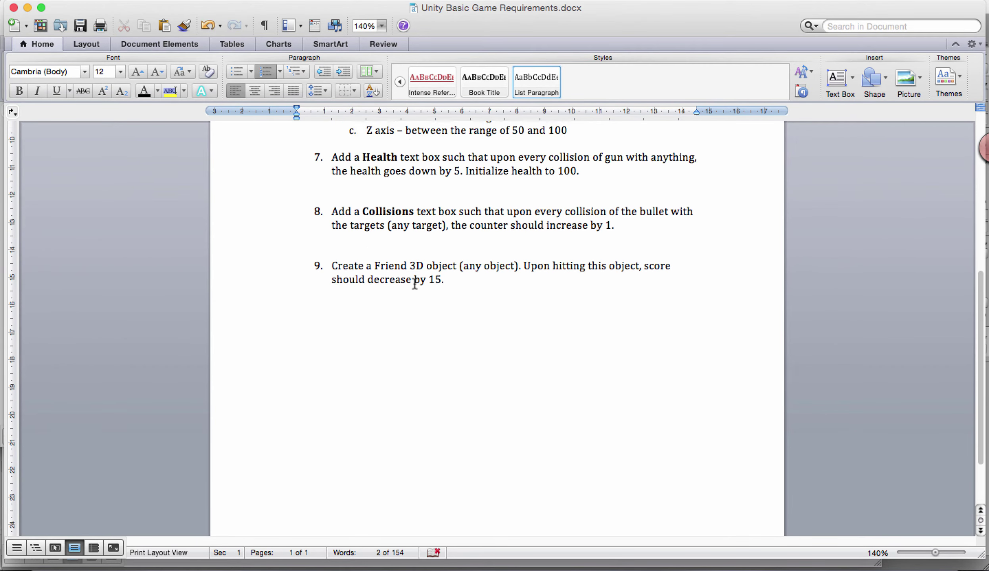
pyautogui.moveTo(339, 210); pyautogui.dragTo(489, 209)
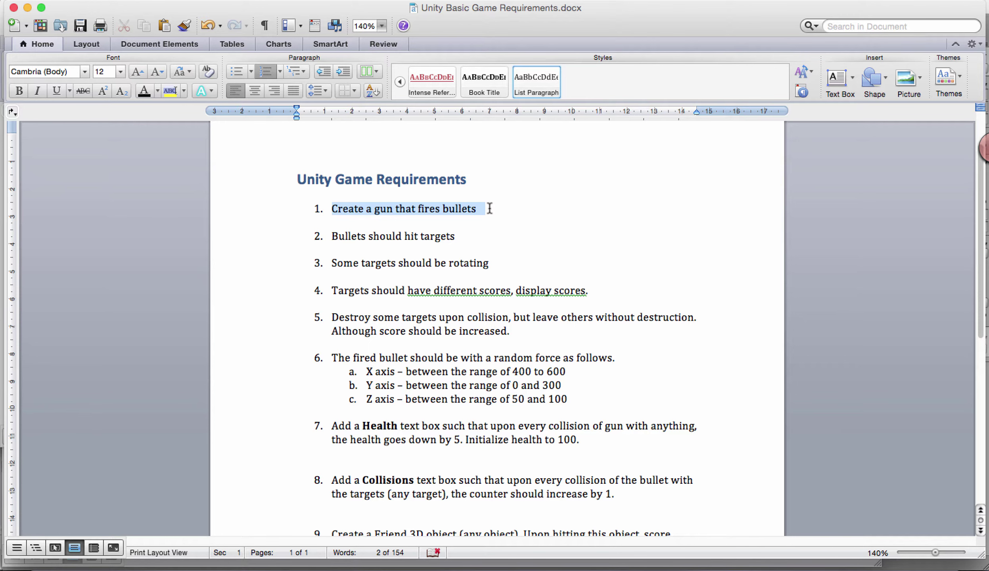
pyautogui.moveTo(490, 208); pyautogui.dragTo(489, 208)
pyautogui.press('super+Tab')
# - Add a 3D Cube to the scene and name it Bullet
pyautogui.click(53, 192)
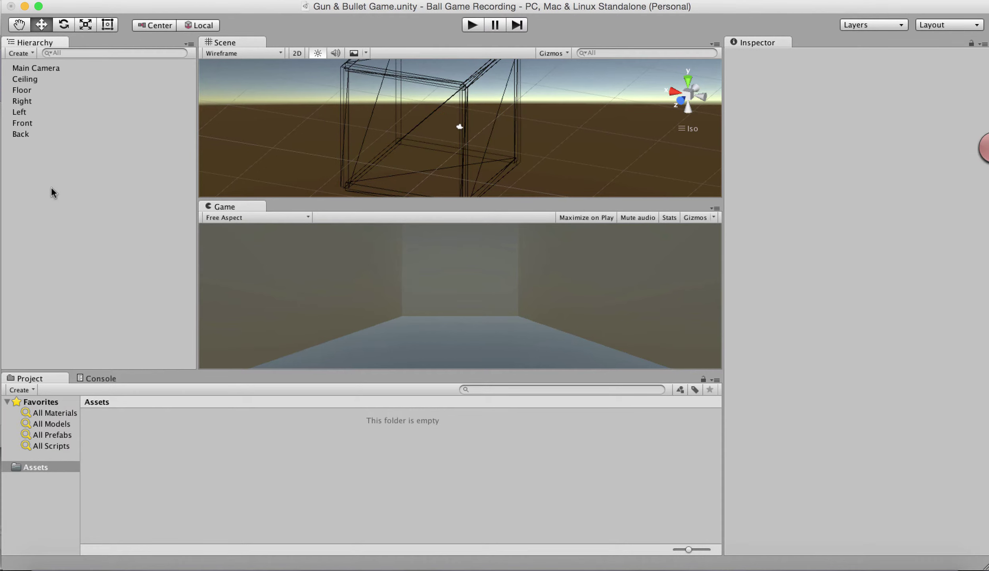
pyautogui.rightClick(51, 187)
pyautogui.click(27, 157)
pyautogui.click(202, 0)
pyautogui.moveTo(255, 30)
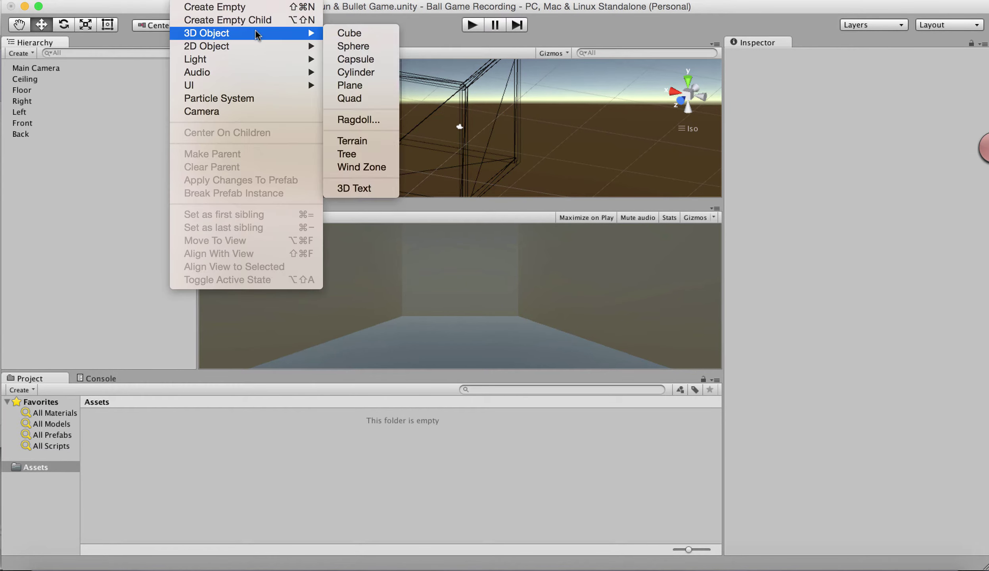
pyautogui.click(359, 34)
pyautogui.click(41, 145)
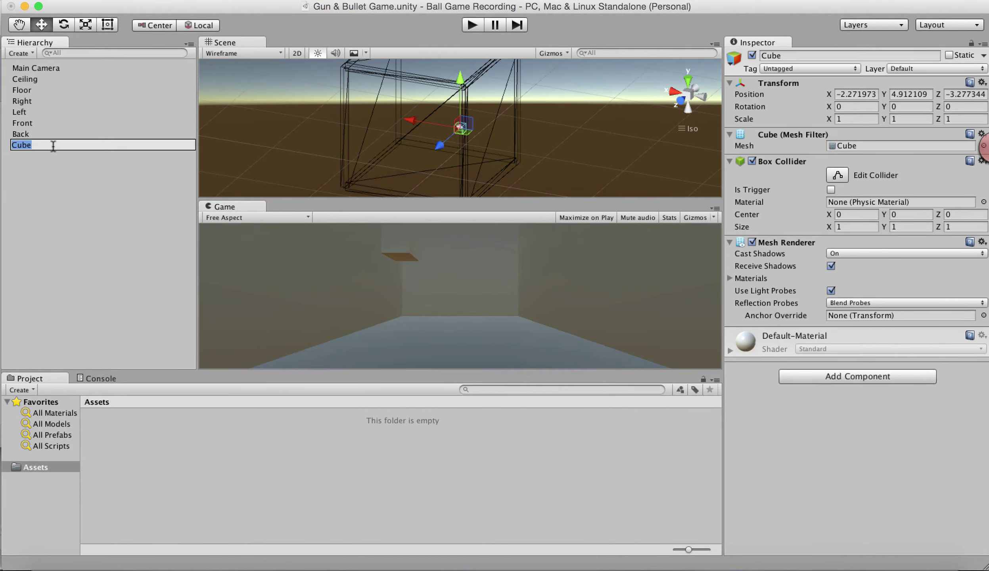
pyautogui.write('Bullet')
pyautogui.press('Return')
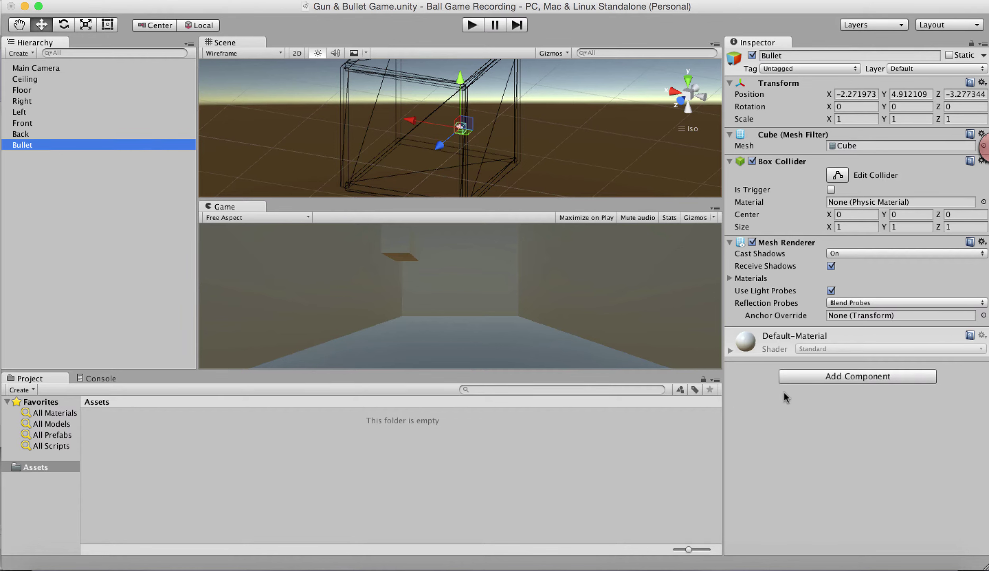
# - Add a Rigidbody physics component to the Bullet cube
pyautogui.click(856, 379)
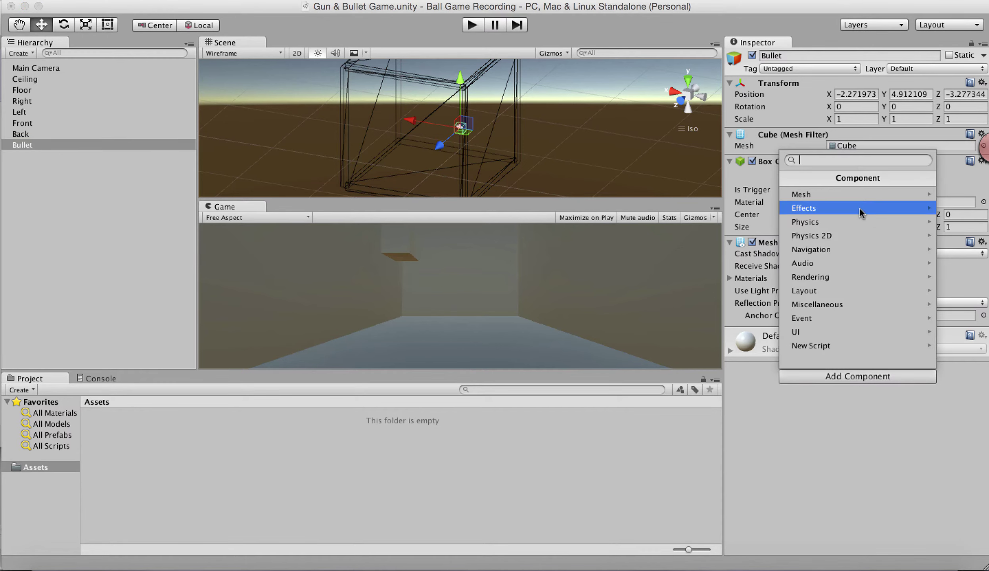
pyautogui.click(860, 220)
pyautogui.click(847, 193)
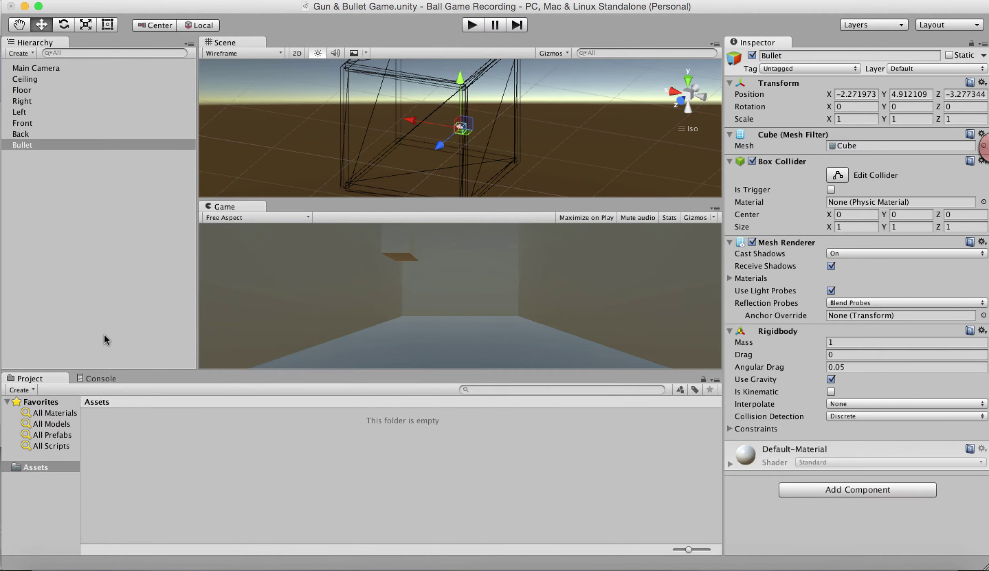
pyautogui.click(21, 146)
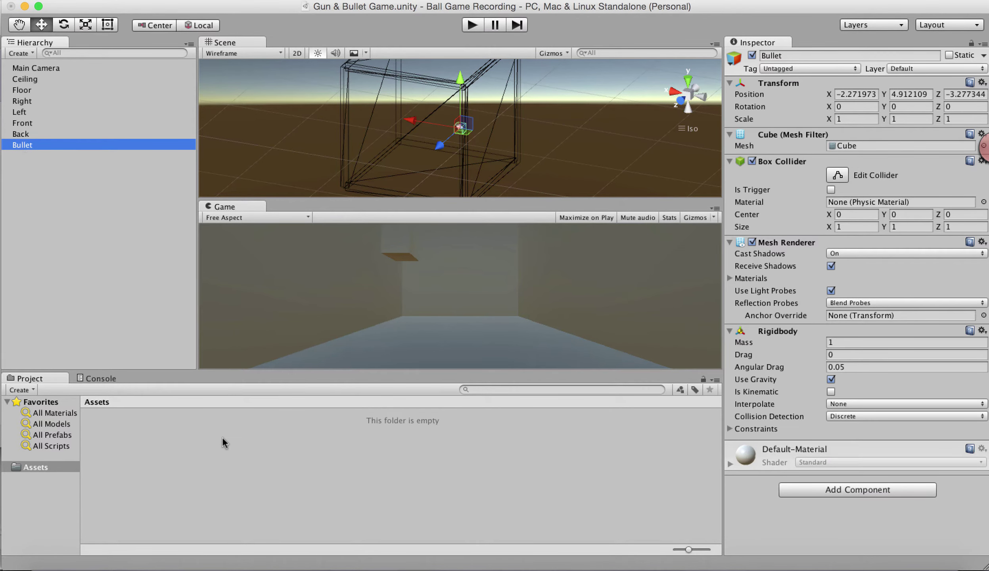
# - Create a new material in the Assets folder and name it bulletmat
pyautogui.rightClick(224, 436)
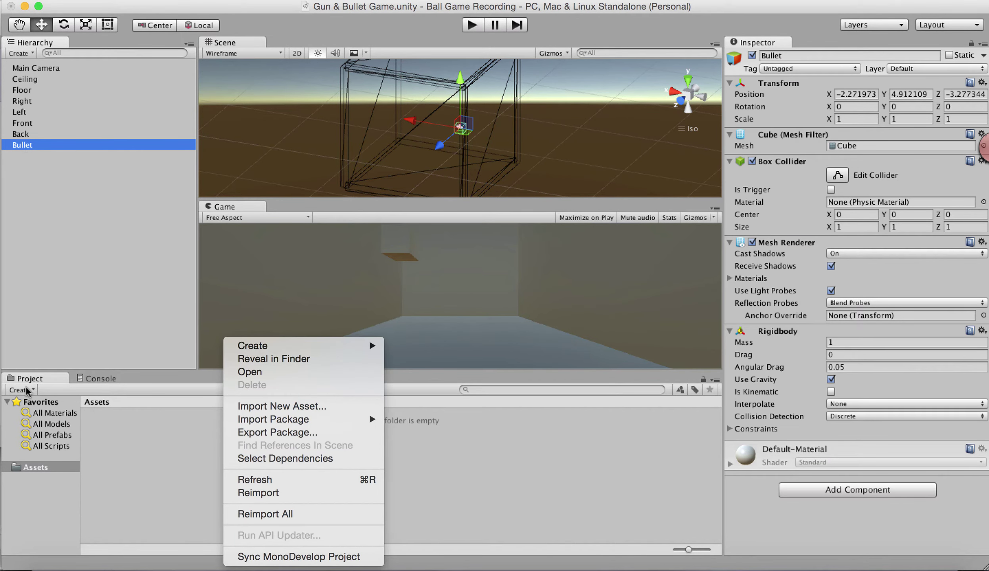
pyautogui.click(22, 390)
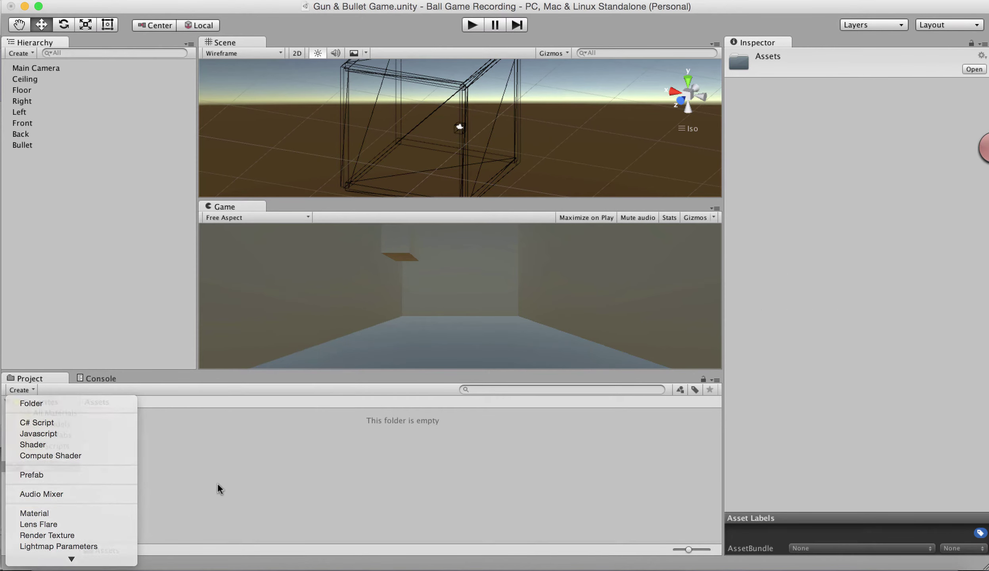
pyautogui.rightClick(208, 468)
pyautogui.moveTo(320, 347)
pyautogui.click(400, 353)
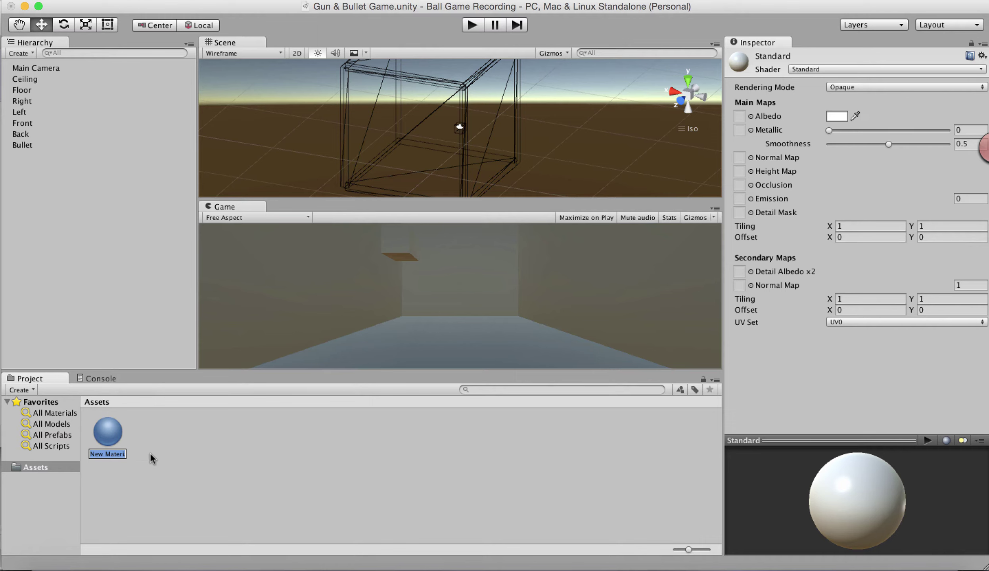
pyautogui.write('bulletmat')
pyautogui.press('Return')
# - Give bulletmat a dark red albedo (RGB 165, 30, 30) and raise its metallic and smoothness values to the maximum
pyautogui.click(840, 116)
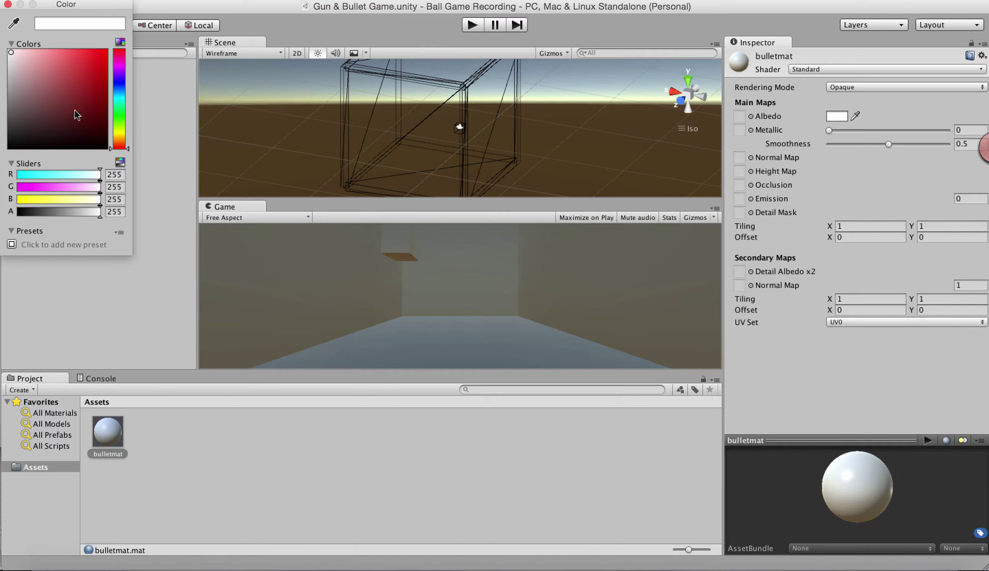
pyautogui.click(87, 85)
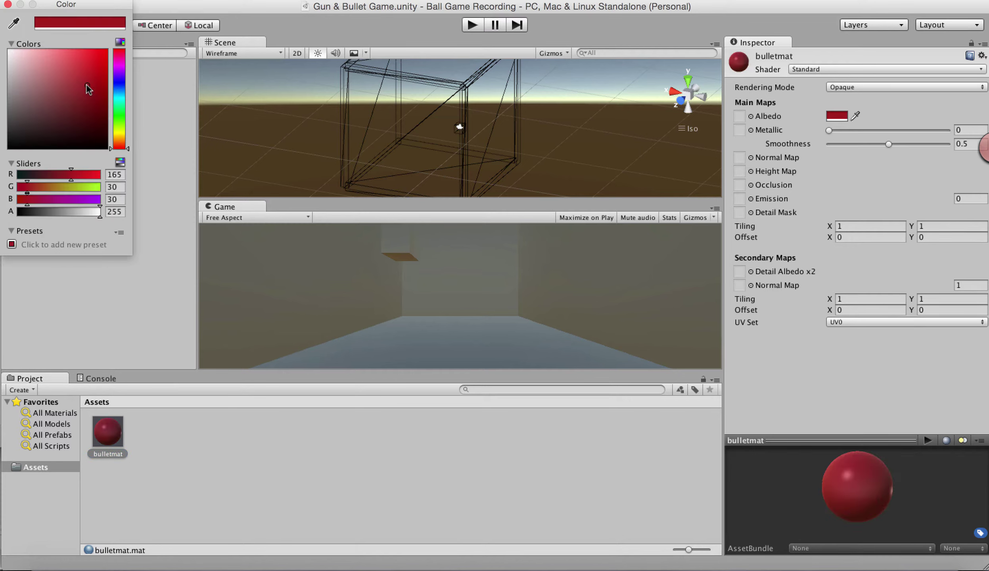
pyautogui.click(8, 5)
pyautogui.moveTo(830, 130); pyautogui.dragTo(950, 131)
pyautogui.moveTo(888, 144); pyautogui.dragTo(964, 144)
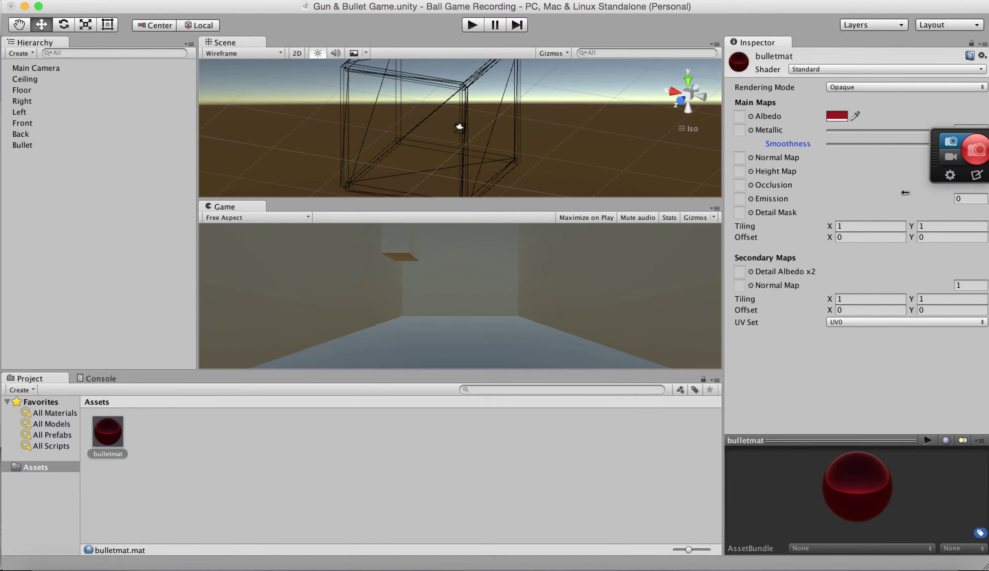
# - Move the Bullet cube in front of the camera to about X 0.98, Y 2.81, Z -4.54
pyautogui.click(28, 145)
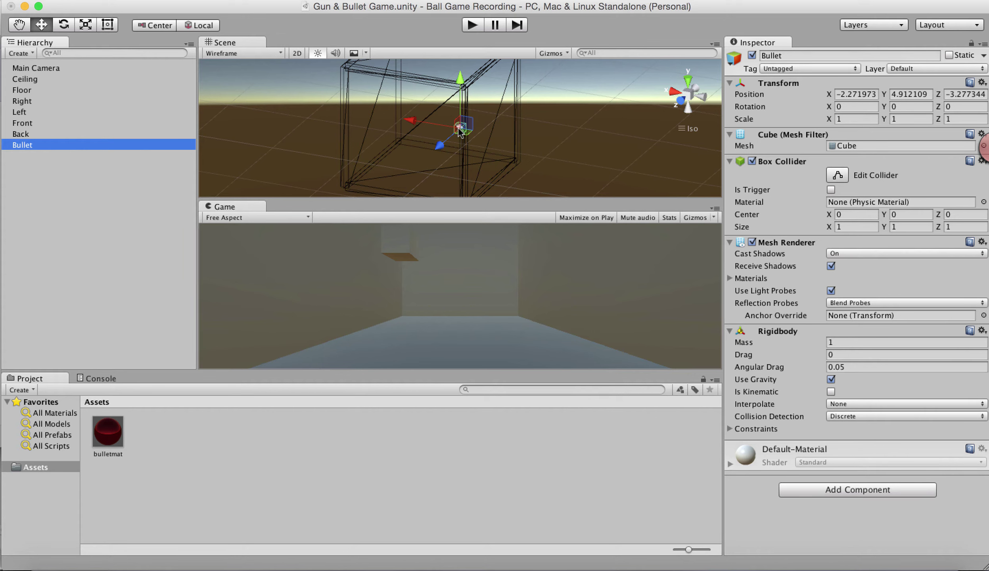
pyautogui.moveTo(467, 133); pyautogui.dragTo(525, 161)
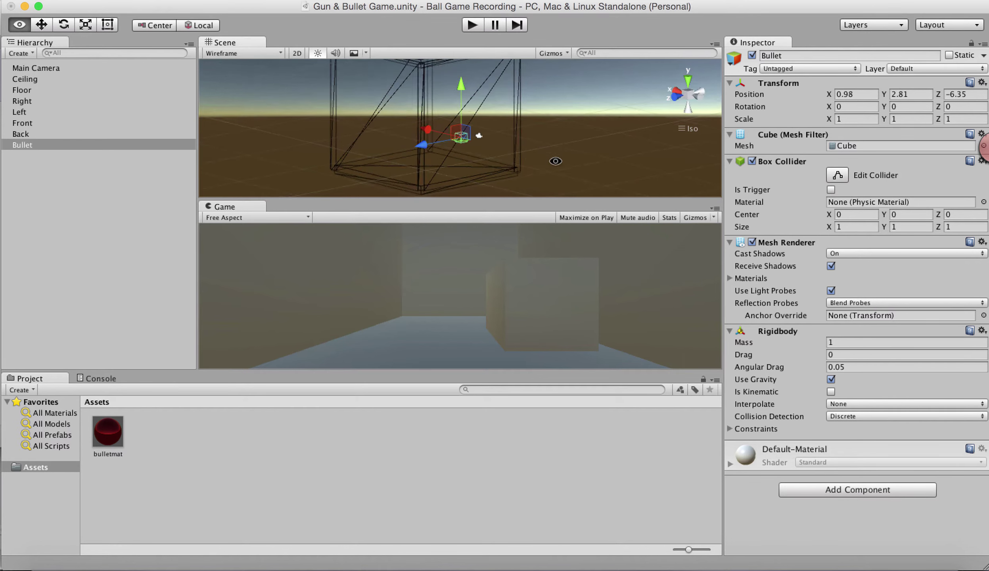
pyautogui.moveTo(422, 139); pyautogui.dragTo(397, 137)
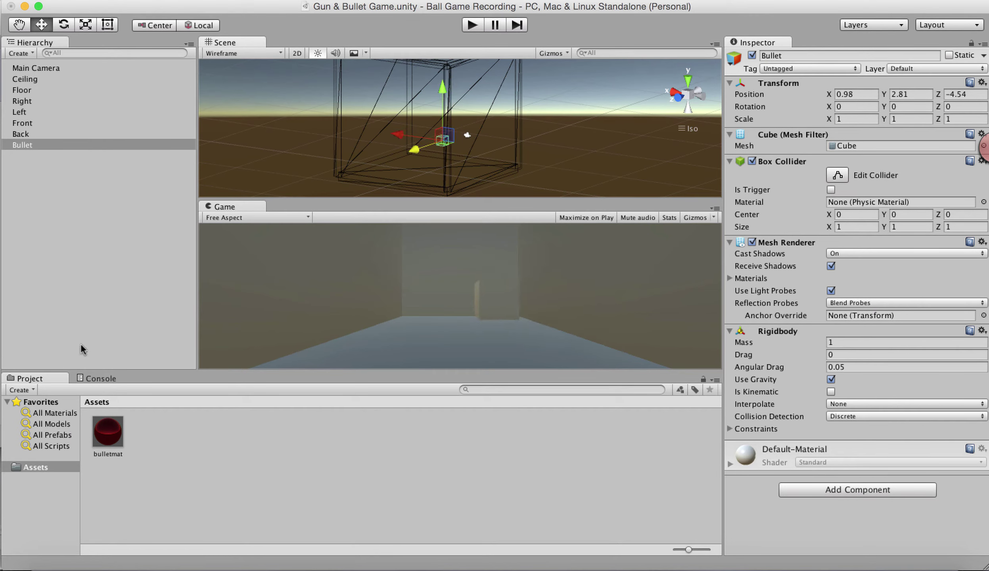
# - Apply the bulletmat material to the Bullet cube
pyautogui.moveTo(108, 431); pyautogui.dragTo(772, 512)
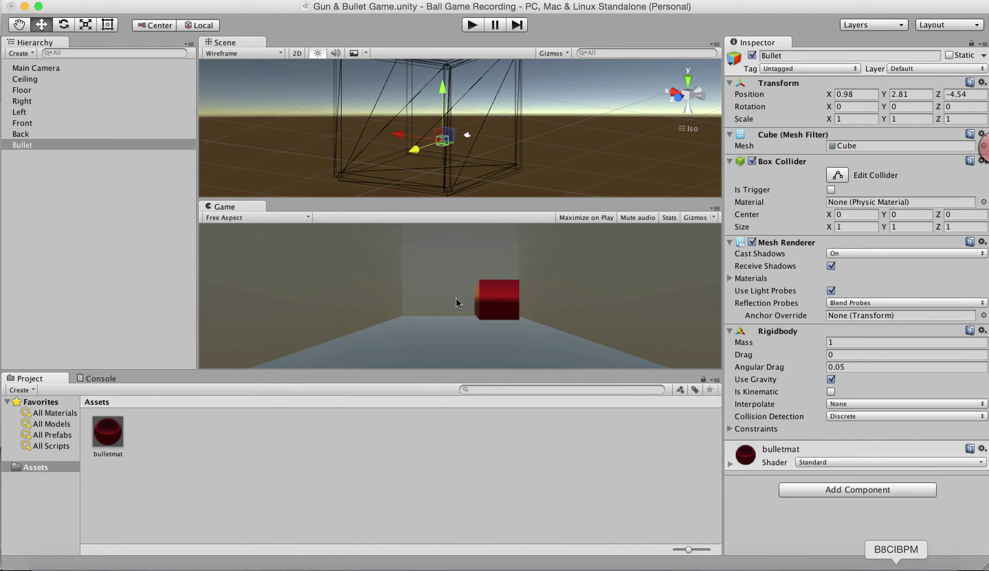
pyautogui.click(76, 222)
pyautogui.click(28, 146)
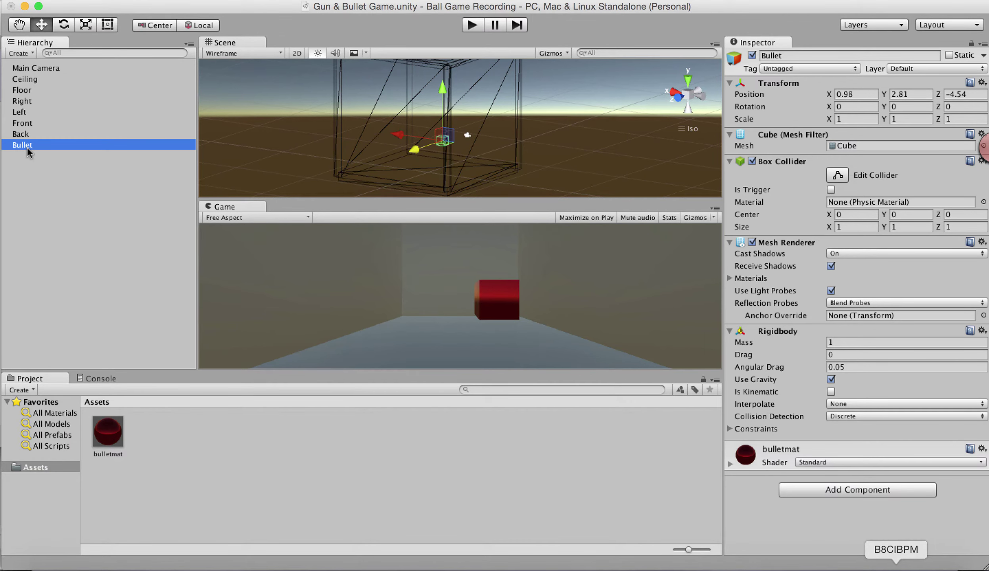
pyautogui.keyDown('alt'); pyautogui.moveTo(491, 154); pyautogui.dragTo(601, 169); pyautogui.keyUp('alt')
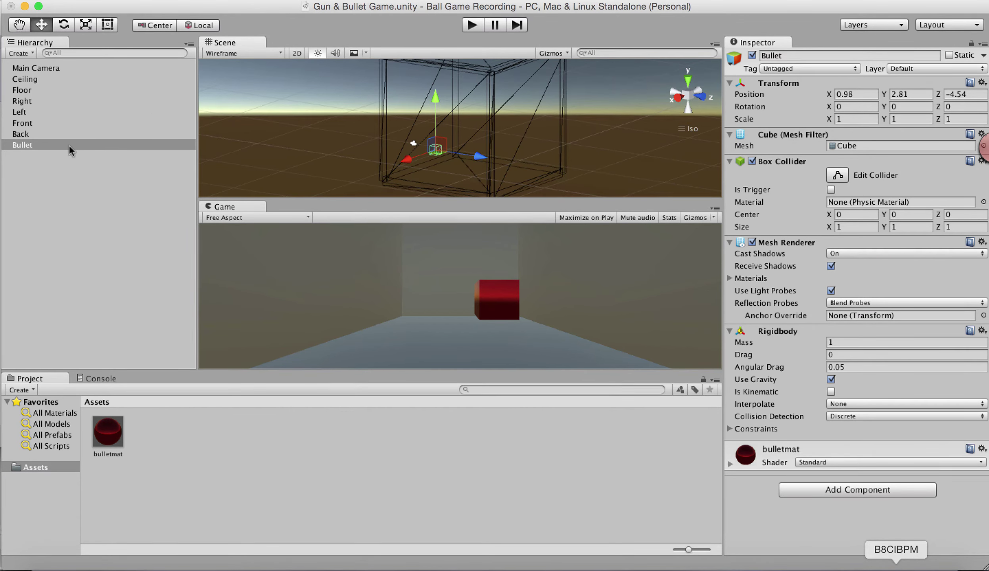
# - Delete the Bullet cube from the scene
pyautogui.rightClick(101, 150)
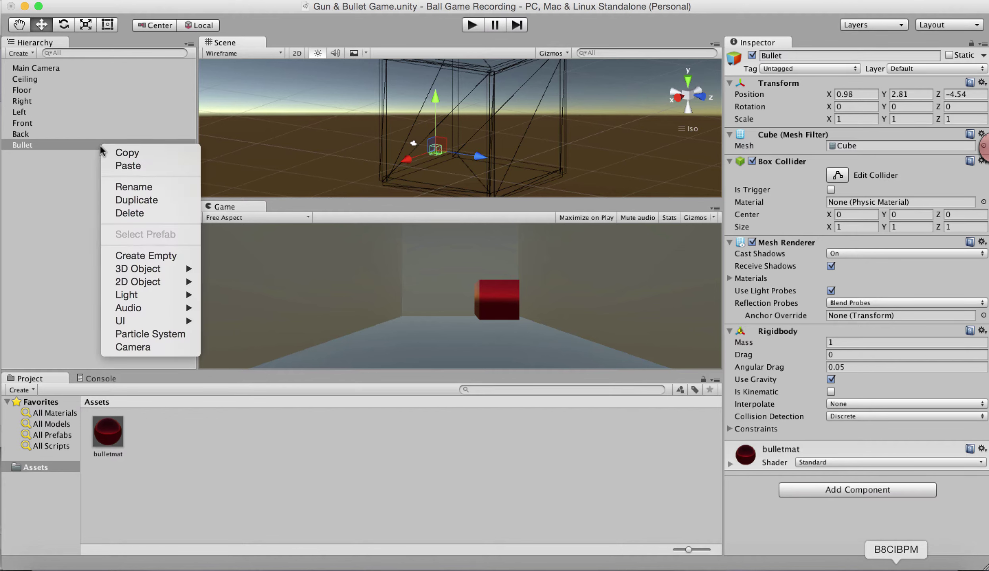
pyautogui.click(57, 146)
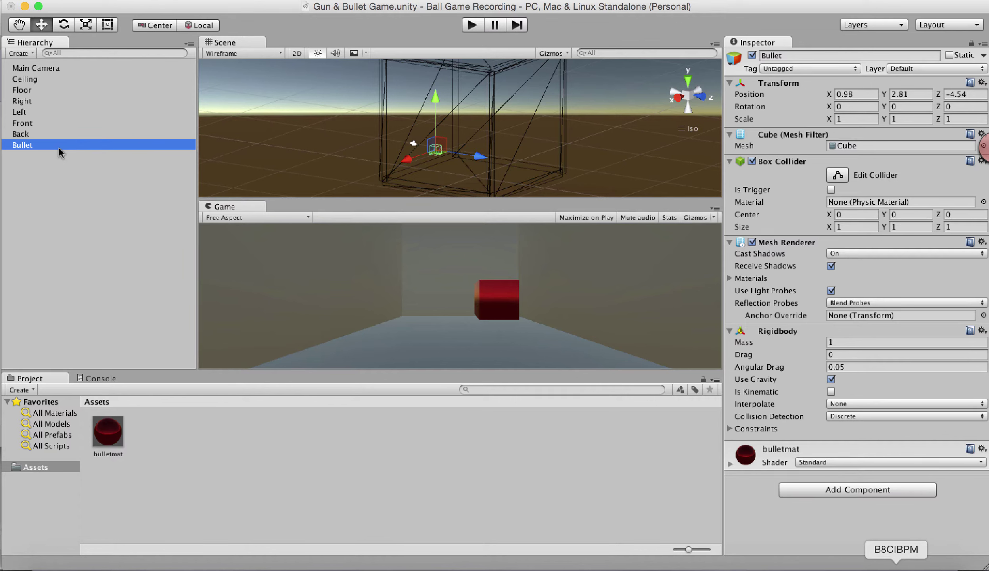
pyautogui.rightClick(58, 149)
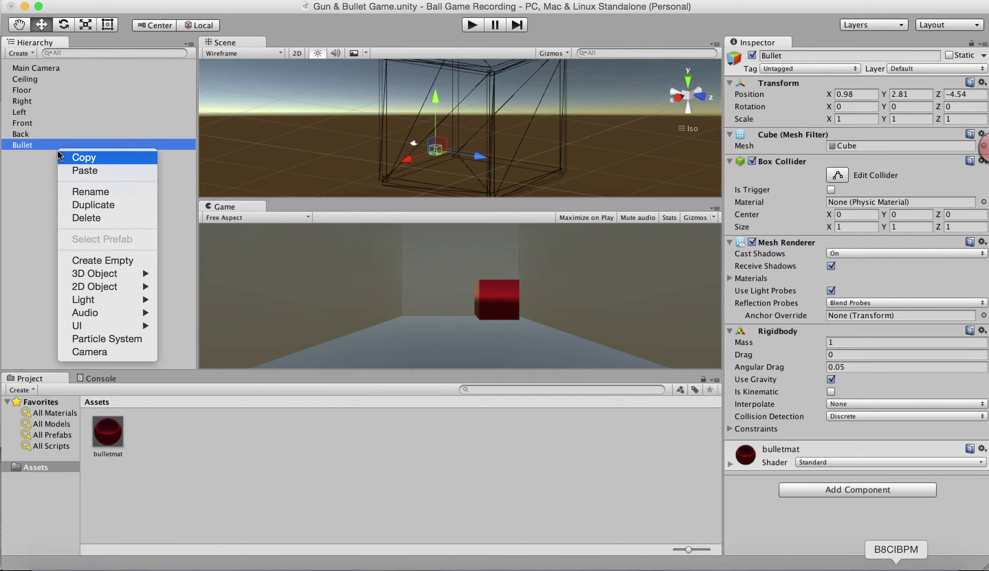
pyautogui.rightClick(23, 146)
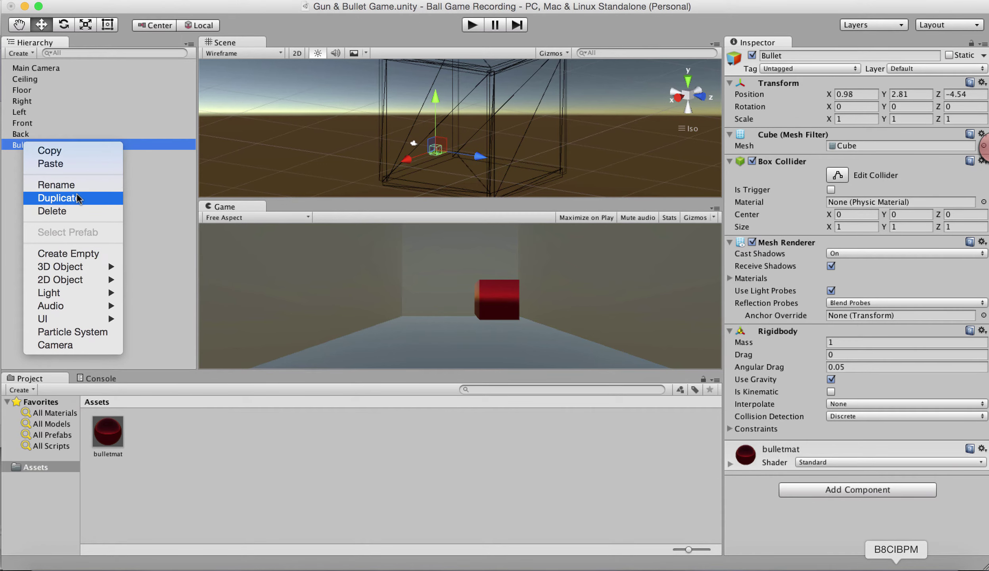
pyautogui.click(82, 207)
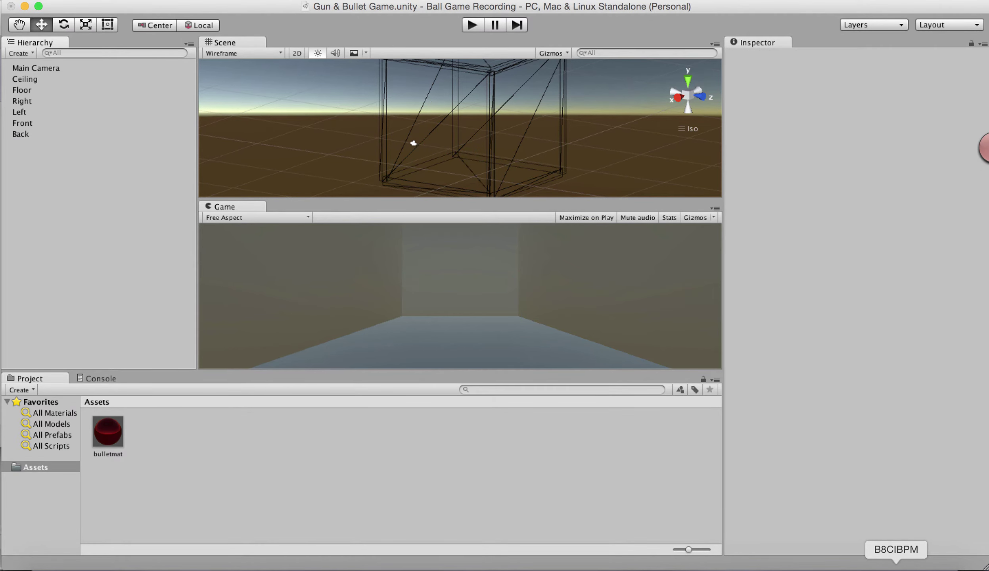
# - Add a 3D Sphere to the scene and name it Bullet
pyautogui.click(222, 0)
pyautogui.moveTo(278, 33)
pyautogui.click(346, 46)
pyautogui.click(110, 143)
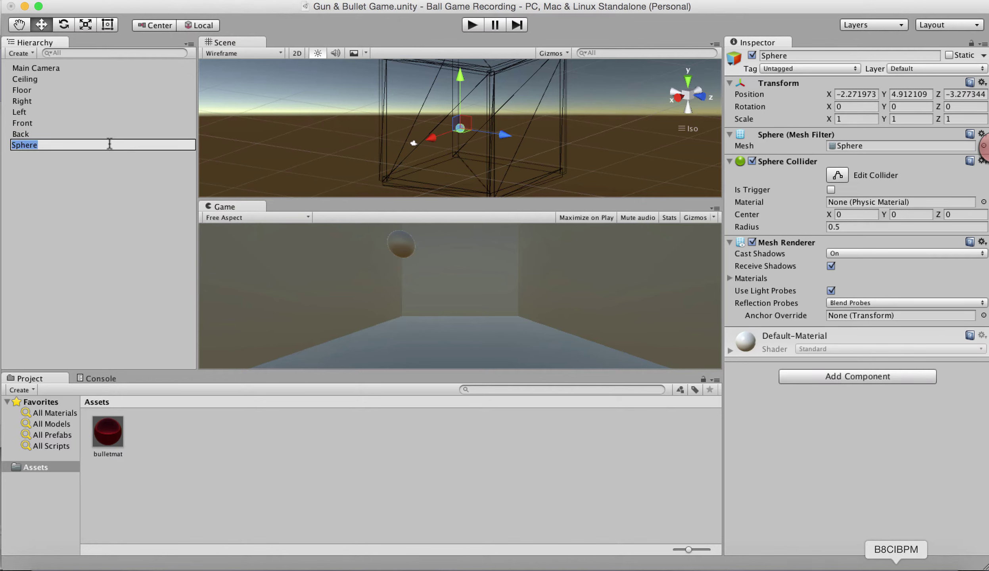
pyautogui.write('bULLET')
pyautogui.press('BackSpace')
pyautogui.press('BackSpace')
pyautogui.press('BackSpace')
pyautogui.write('Bullet')
pyautogui.press('Return')
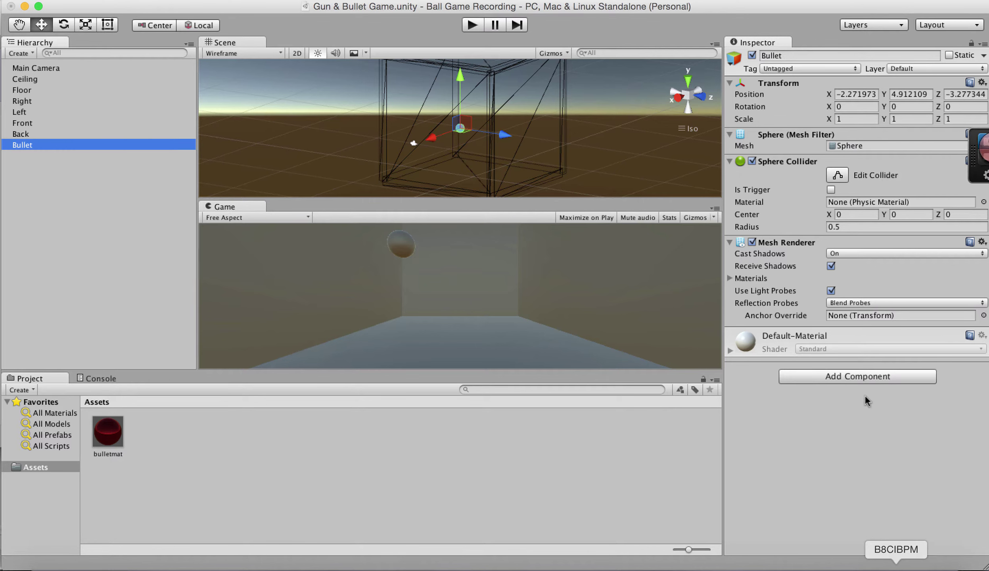
# - Add a Rigidbody physics component to the Bullet sphere and apply the bulletmat material to it
pyautogui.click(865, 376)
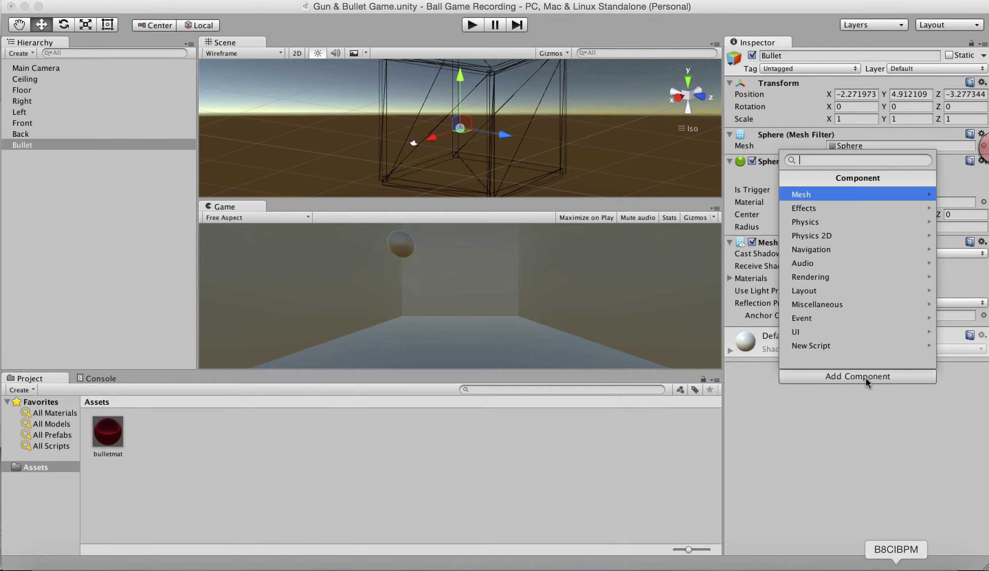
pyautogui.click(853, 222)
pyautogui.click(837, 194)
pyautogui.moveTo(107, 432); pyautogui.dragTo(777, 516)
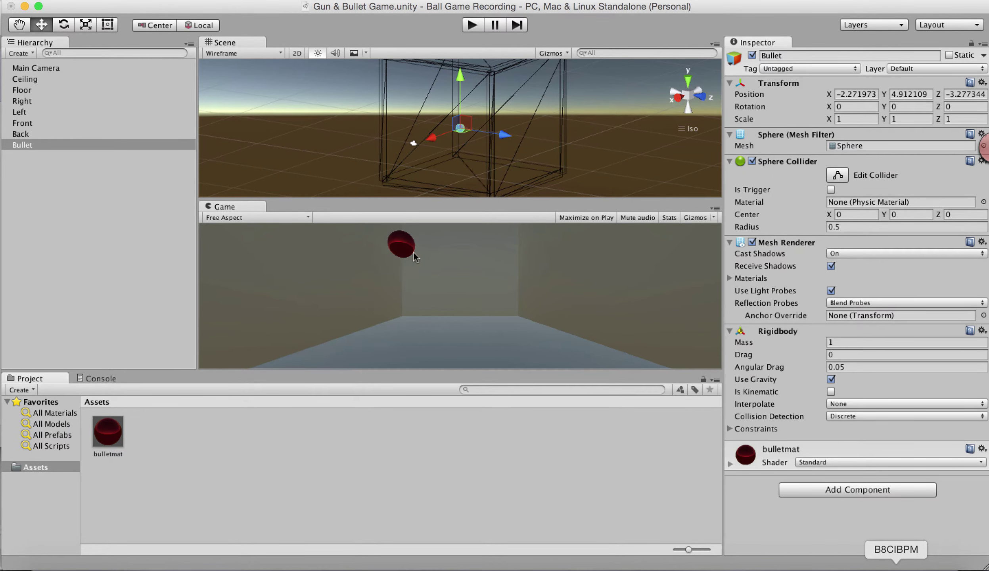
# - Move the Bullet sphere to about X -1.02, Y 3.37, Z -1.18 and rotate it about -18.2 degrees around Y
pyautogui.keyDown('alt'); pyautogui.moveTo(494, 142); pyautogui.dragTo(365, 163); pyautogui.keyUp('alt')
pyautogui.press('e')
pyautogui.moveTo(446, 146); pyautogui.dragTo(520, 194)
pyautogui.press('w')
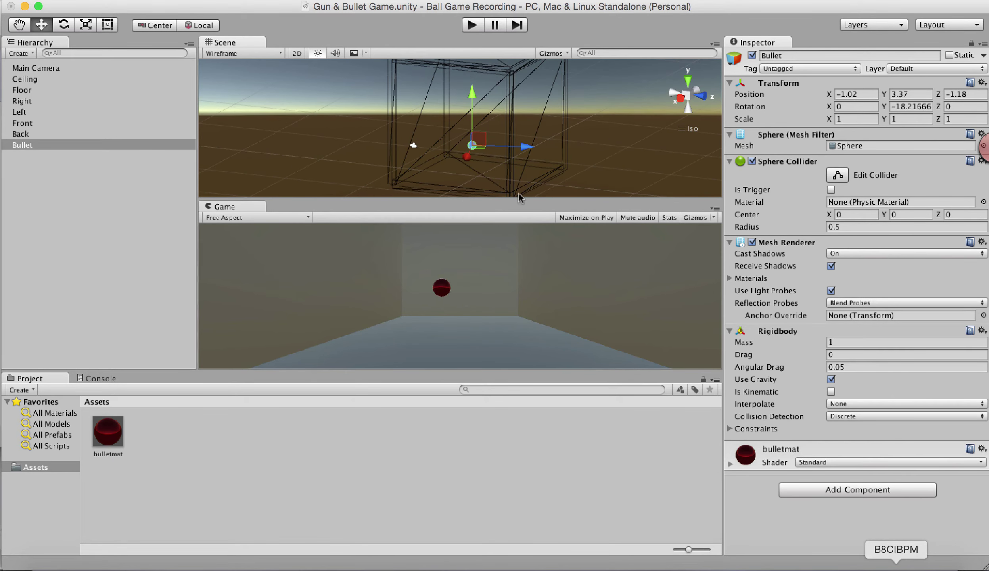
pyautogui.click(44, 160)
pyautogui.click(35, 145)
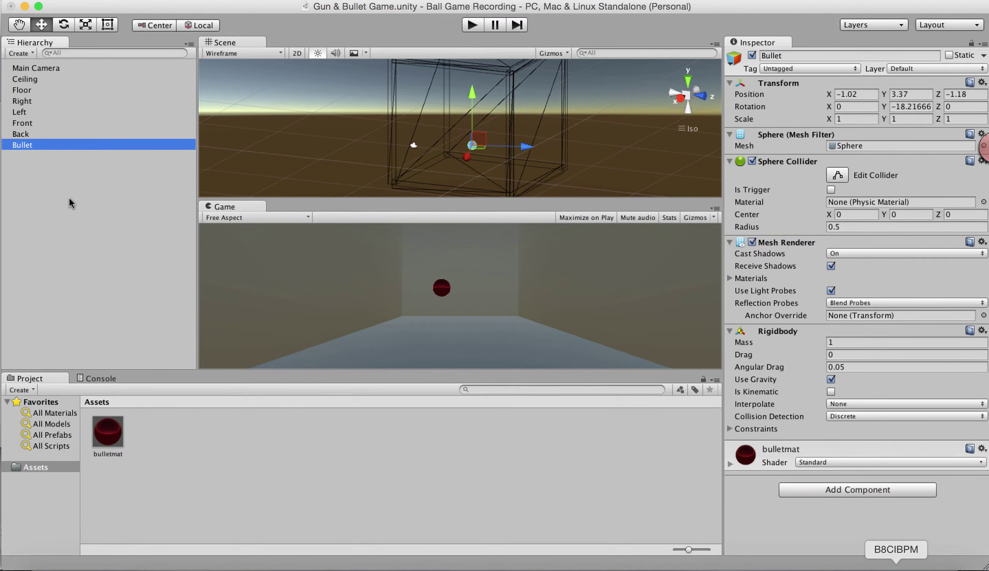
# - Create an empty game object in the scene
pyautogui.click(82, 215)
pyautogui.click(25, 146)
pyautogui.click(45, 163)
pyautogui.click(254, 0)
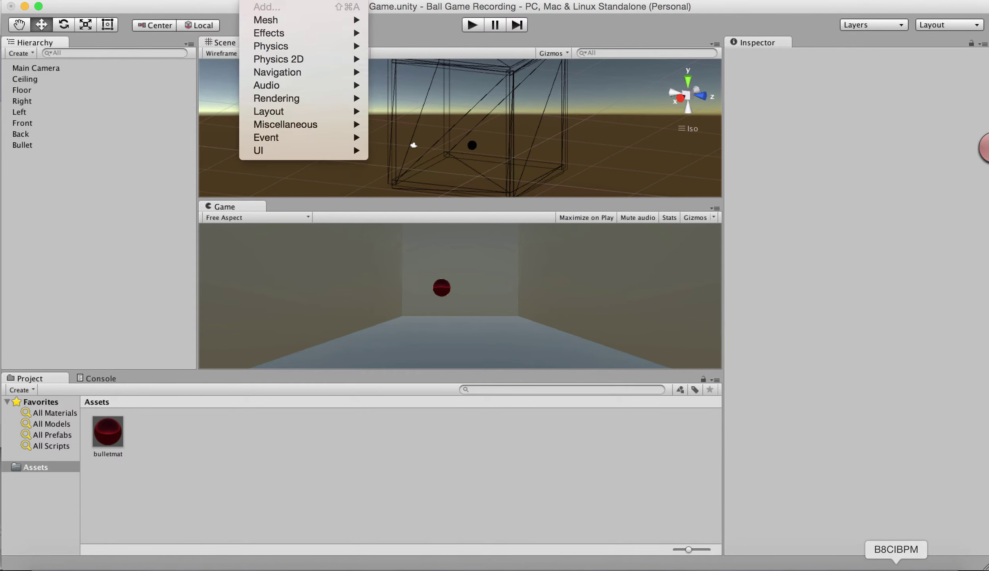
pyautogui.moveTo(210, 0)
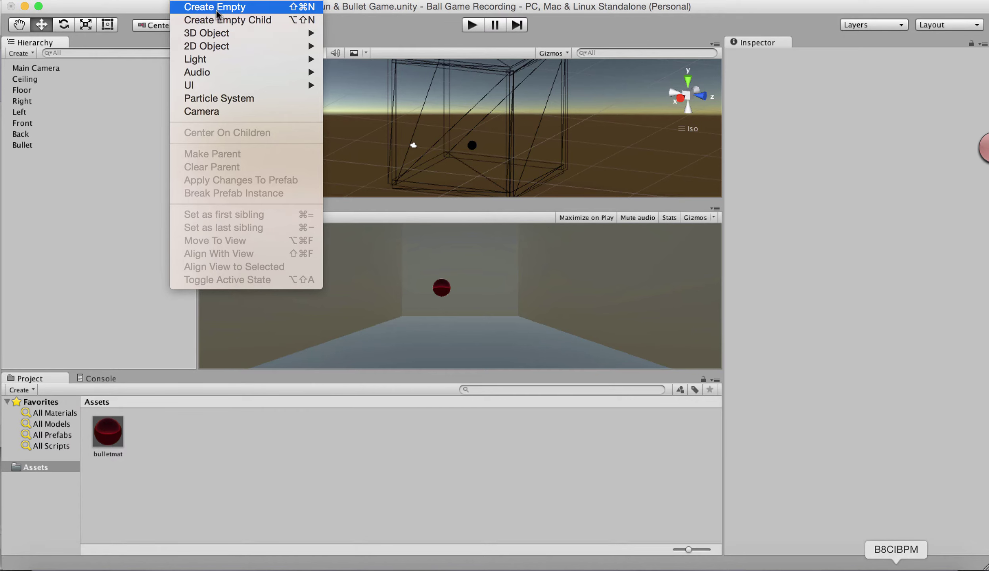
pyautogui.moveTo(316, 31)
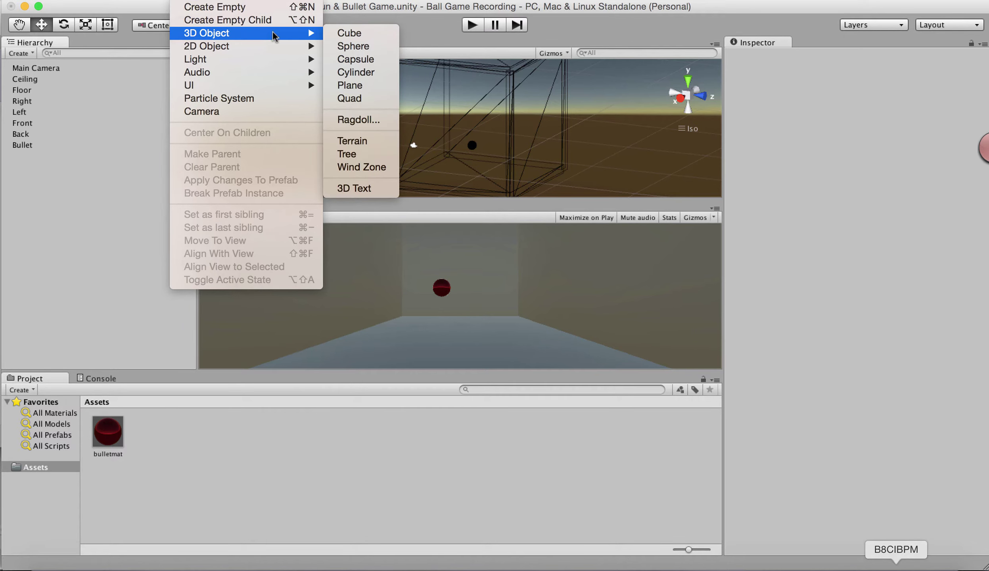
pyautogui.click(239, 12)
pyautogui.click(53, 191)
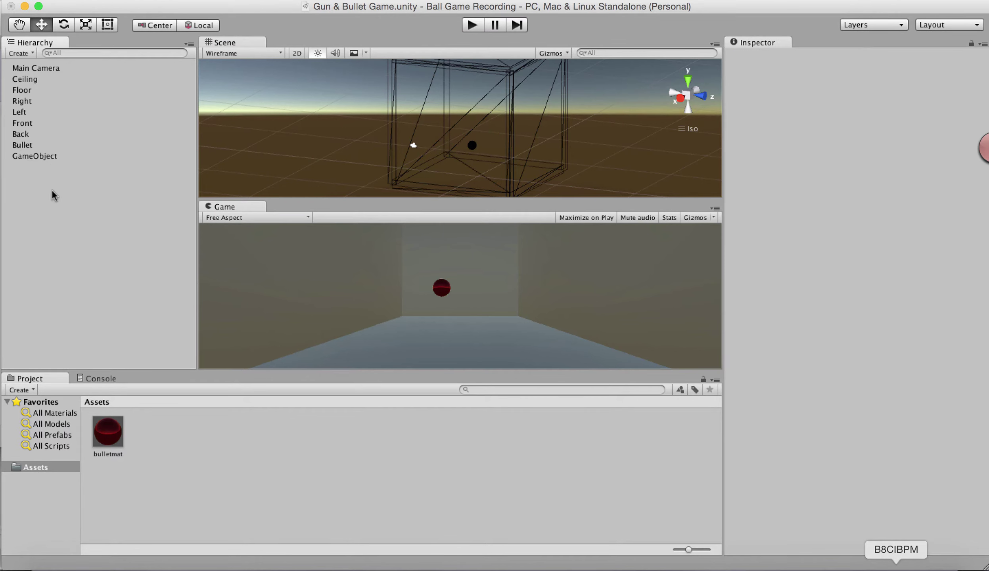
# - Add a 3D Cube to the scene and make it a child of the empty GameObject
pyautogui.click(31, 157)
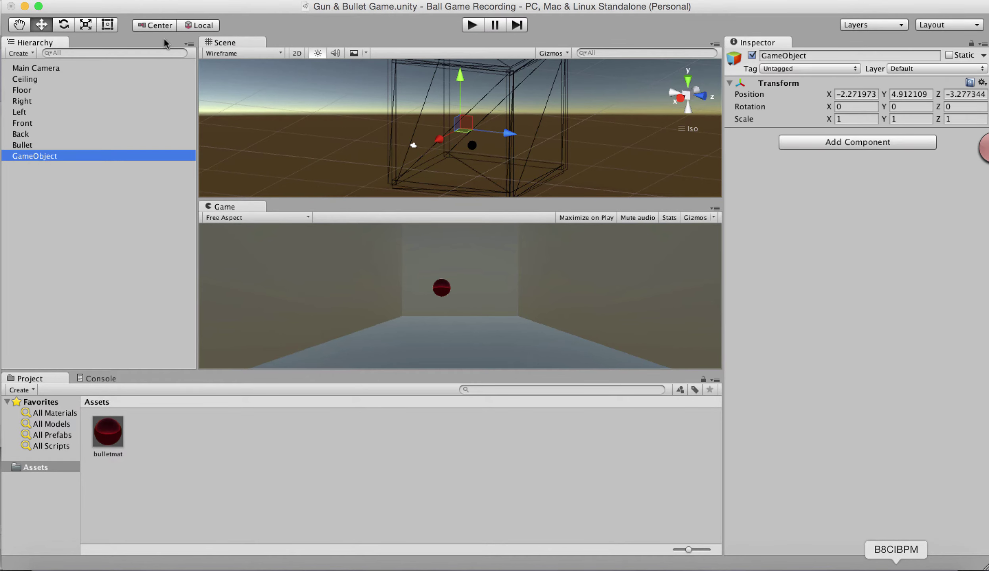
pyautogui.click(200, 1)
pyautogui.moveTo(221, 32)
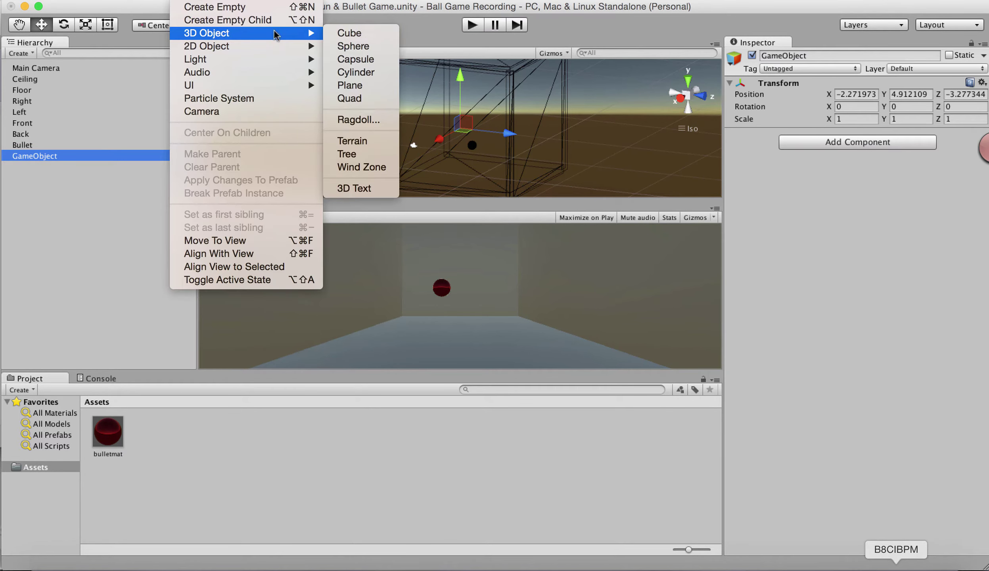
pyautogui.click(342, 32)
pyautogui.click(189, 1)
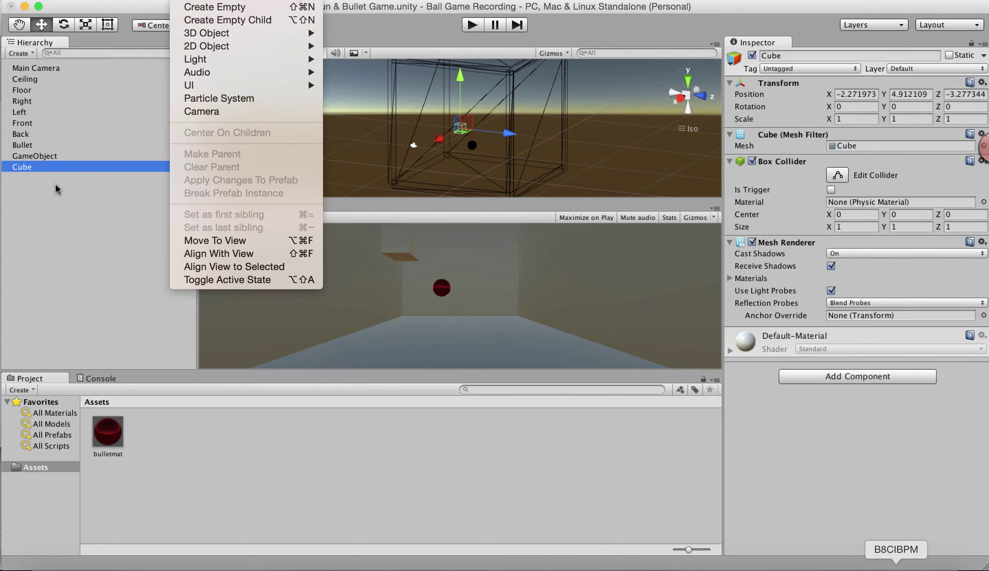
pyautogui.click(26, 174)
pyautogui.click(21, 169)
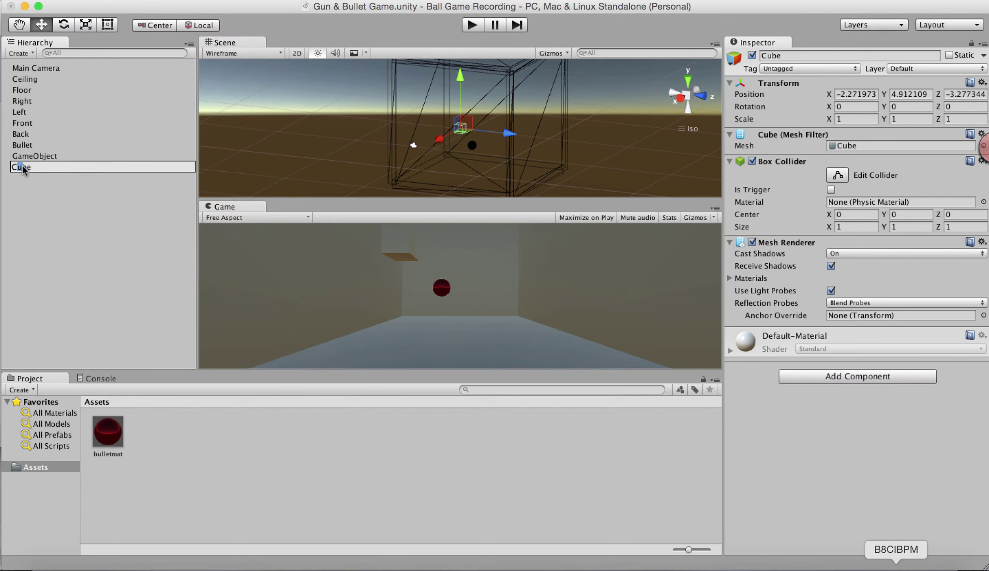
pyautogui.moveTo(18, 168); pyautogui.dragTo(56, 157)
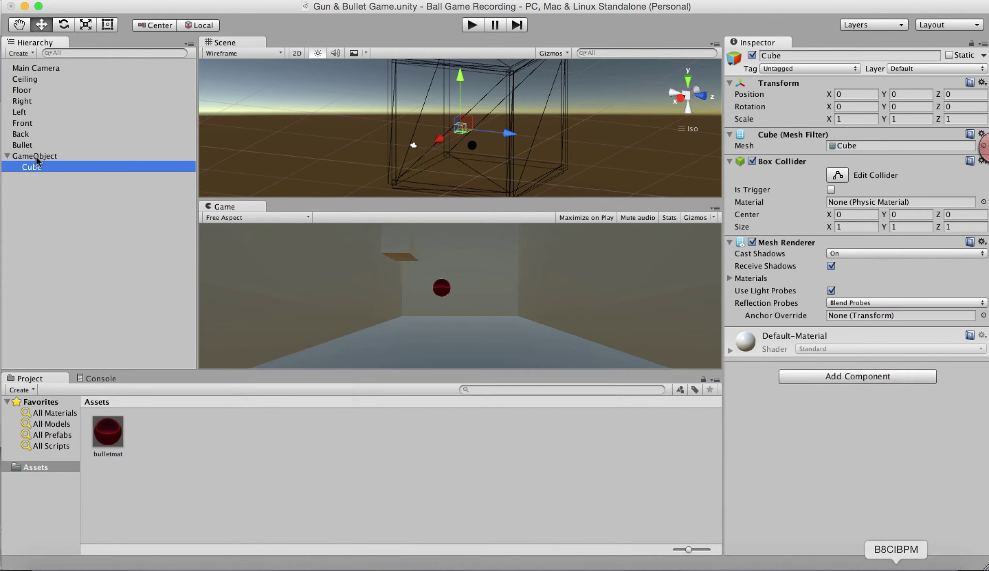
# - Add a second 3D Cube as a child of the empty GameObject
pyautogui.click(37, 159)
pyautogui.rightClick(42, 158)
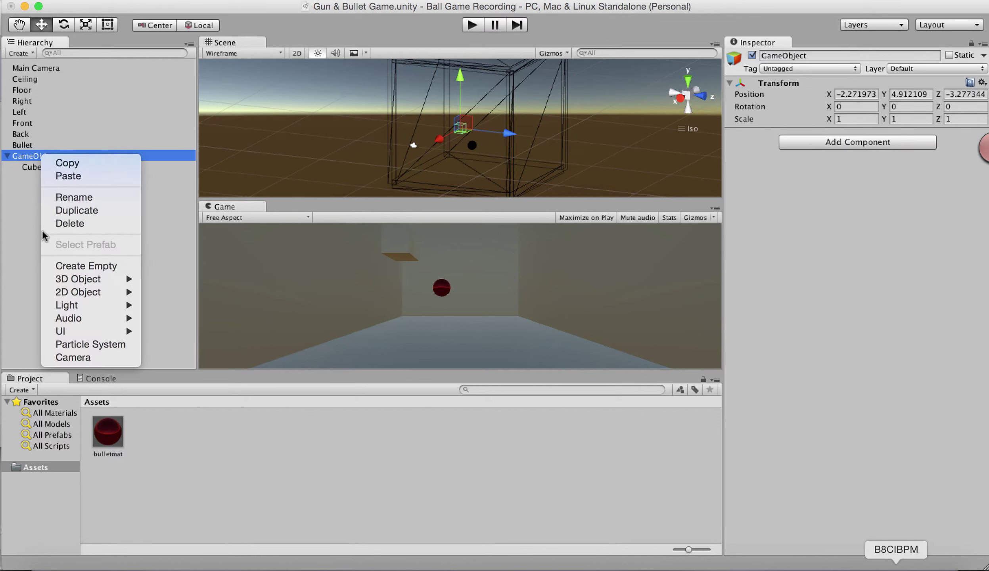
pyautogui.moveTo(80, 279)
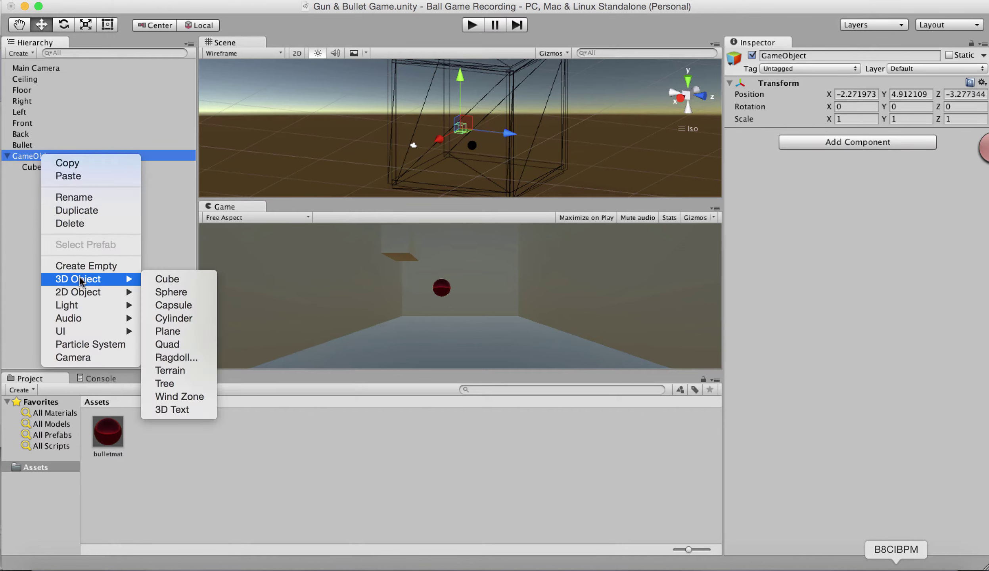
pyautogui.click(165, 279)
# - Rename the parent GameObject to Gun
pyautogui.click(32, 157)
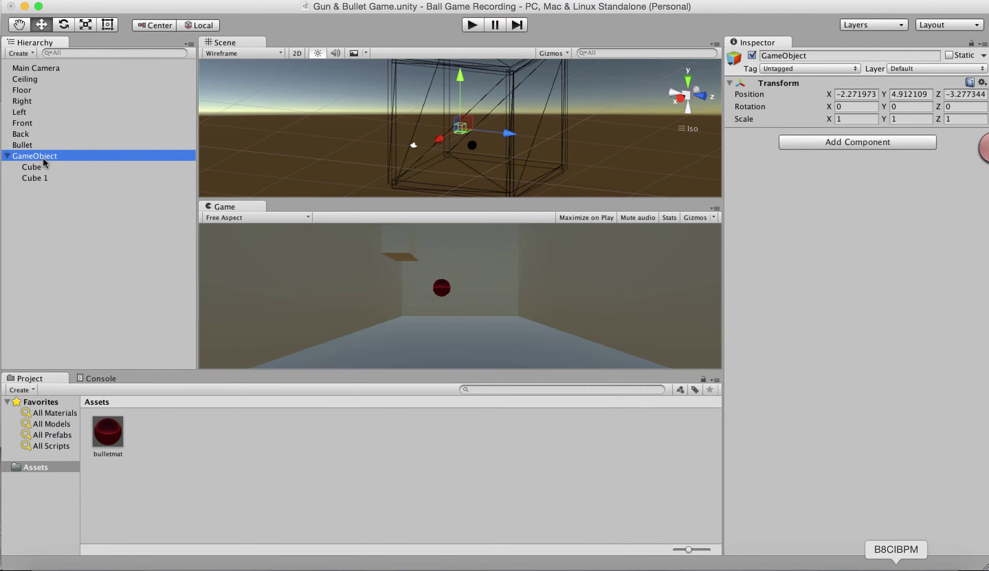
pyautogui.click(44, 158)
pyautogui.write('Gun')
pyautogui.press('Return')
# - Rename the Gun's first child cube to Holder and its second child cube to Barrel
pyautogui.click(38, 166)
pyautogui.click(42, 167)
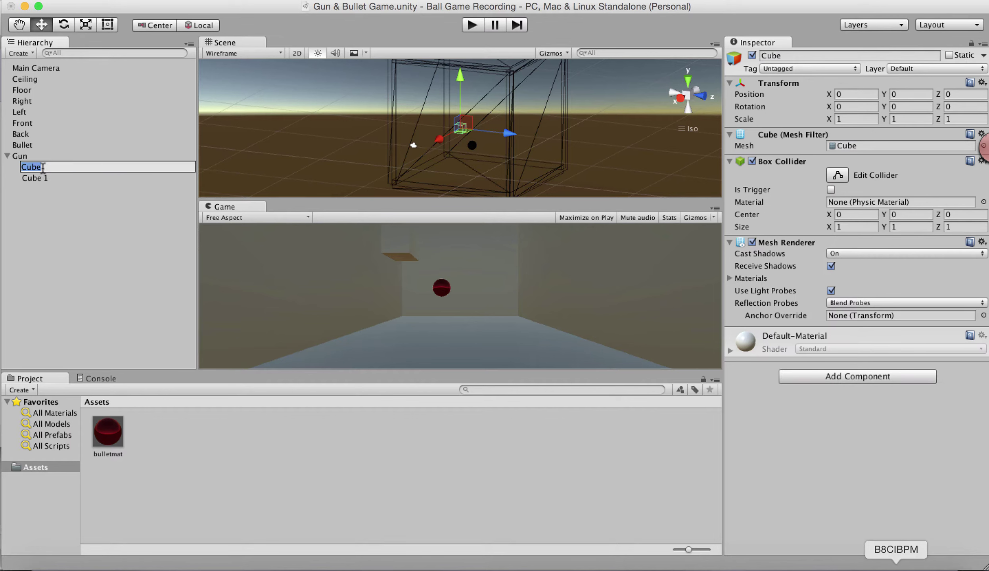
pyautogui.write('Holder')
pyautogui.press('Return')
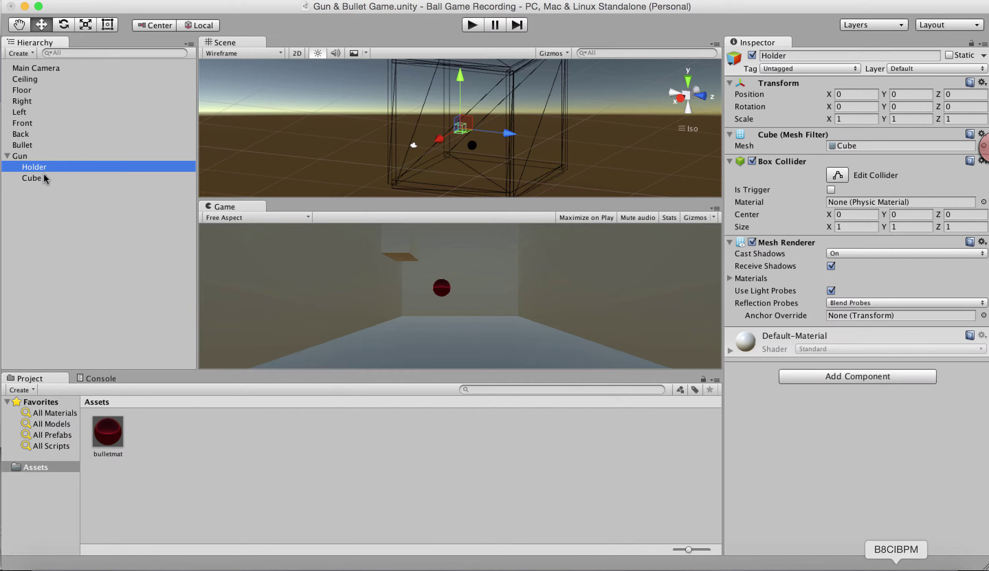
pyautogui.click(51, 178)
pyautogui.click(51, 175)
pyautogui.write('Bar')
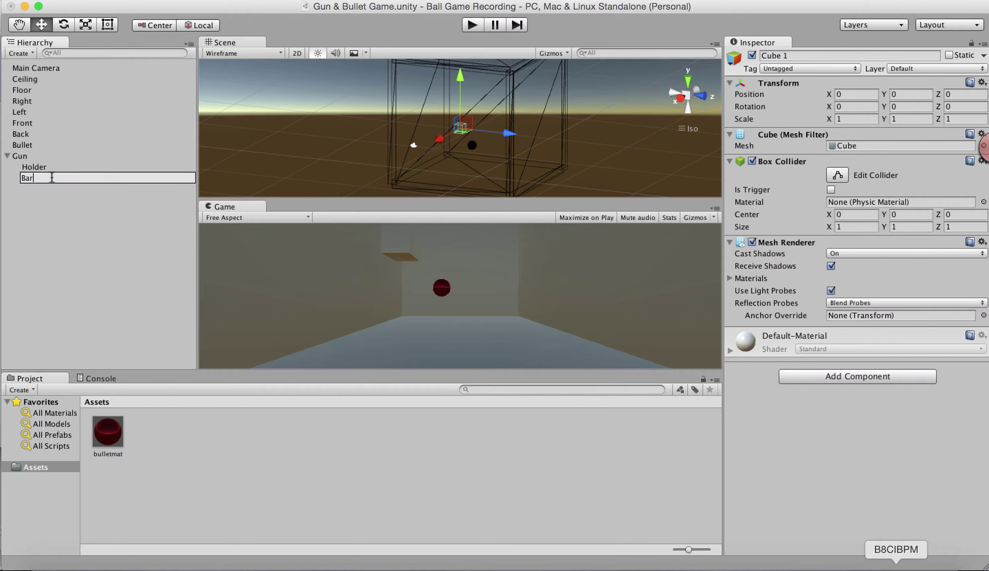
pyautogui.write('rel')
pyautogui.press('Return')
pyautogui.click(49, 210)
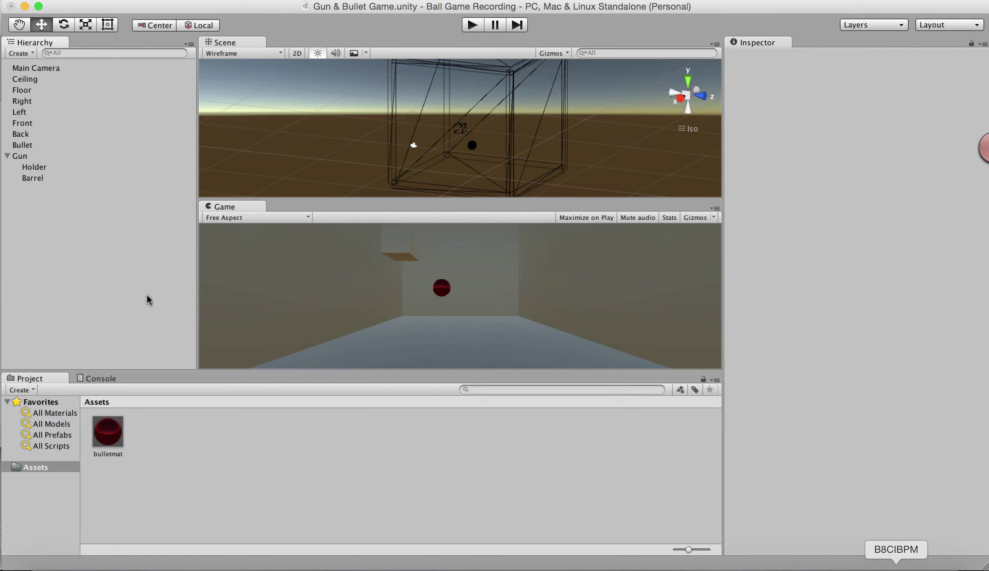
# - Create a new material named HolderMAT in the Assets folder
pyautogui.click(31, 155)
pyautogui.rightClick(174, 446)
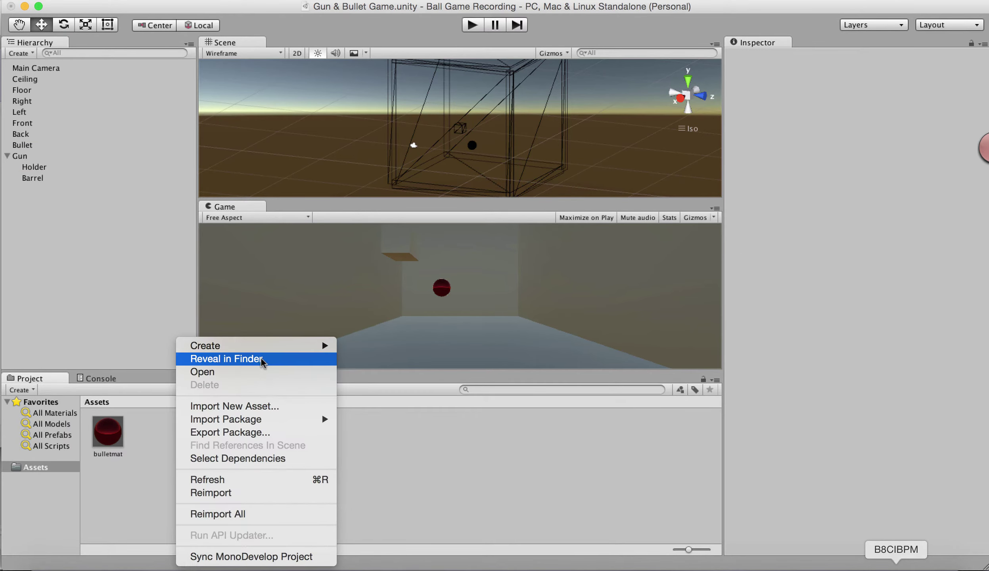
pyautogui.moveTo(310, 348)
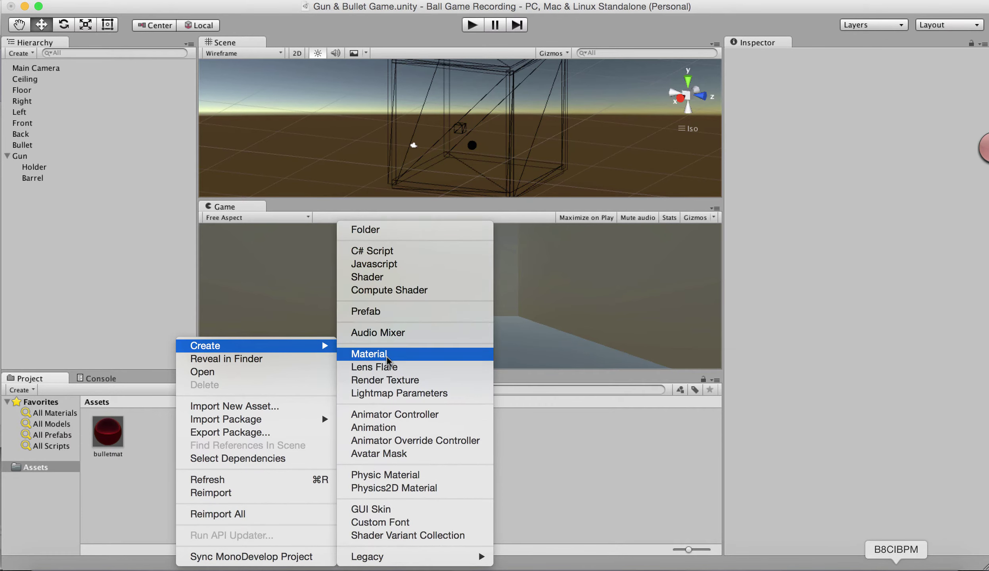
pyautogui.click(371, 354)
pyautogui.write('H')
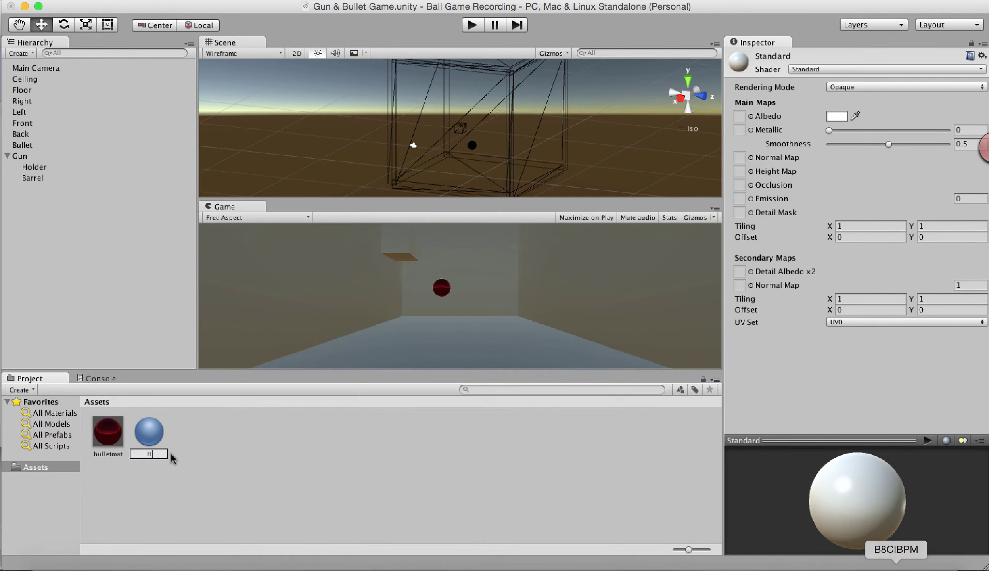
pyautogui.write('olderMAT')
pyautogui.press('Return')
# - Give HolderMAT a near-black albedo (30, 29, 29), metallic 1 and smoothness 0.96, and apply it to the Holder cube
pyautogui.click(841, 118)
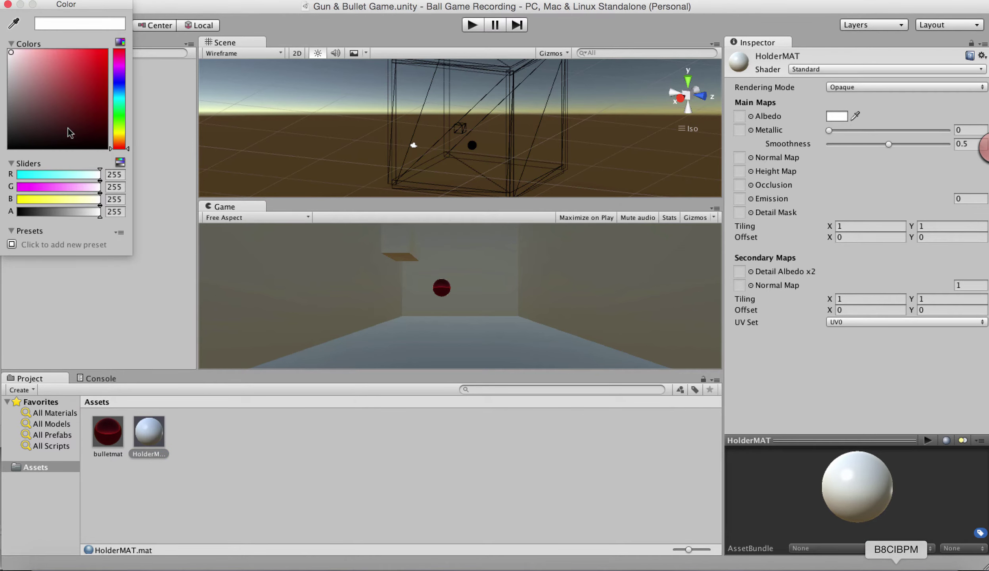
pyautogui.click(16, 139)
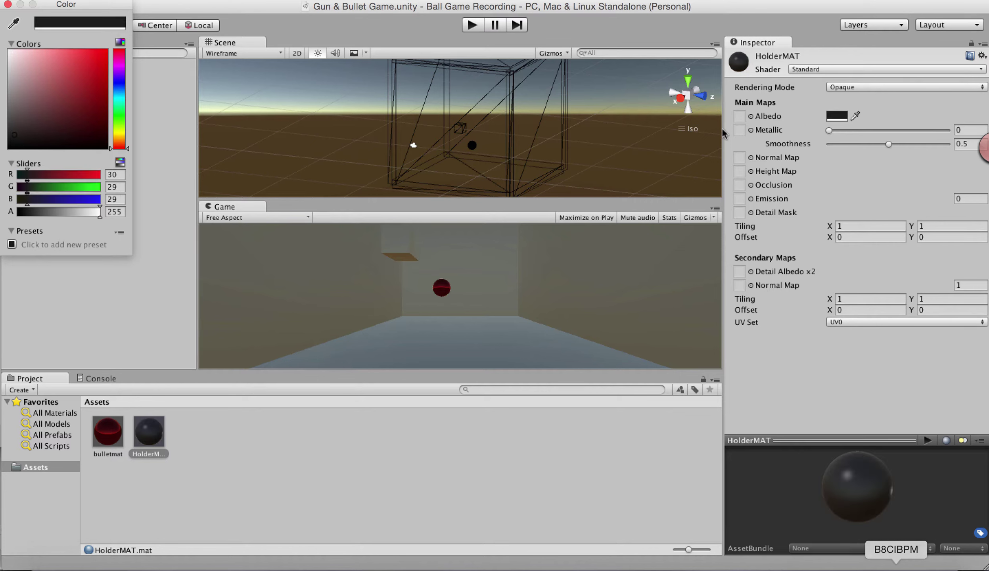
pyautogui.moveTo(834, 132); pyautogui.dragTo(962, 133)
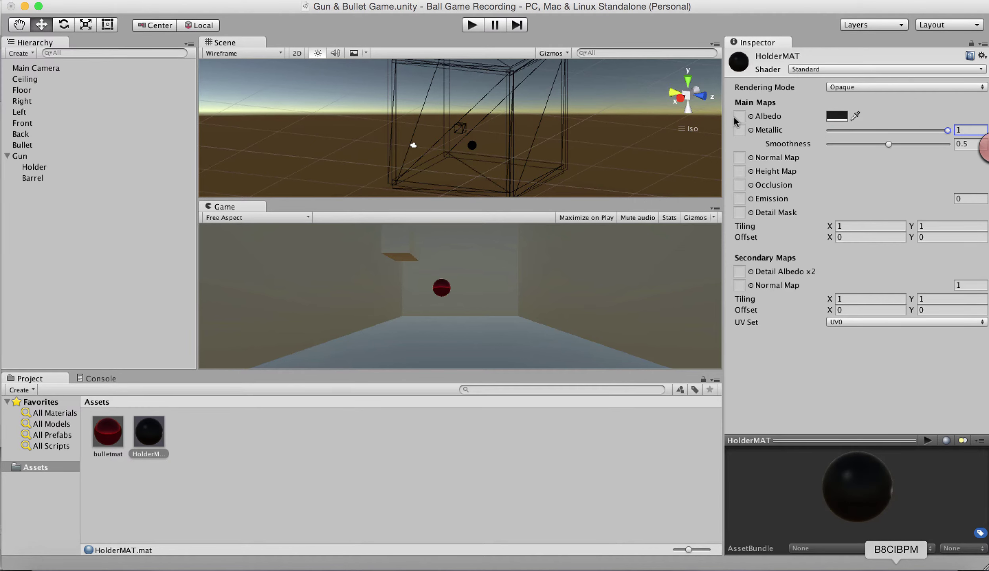
pyautogui.moveTo(888, 144); pyautogui.dragTo(943, 144)
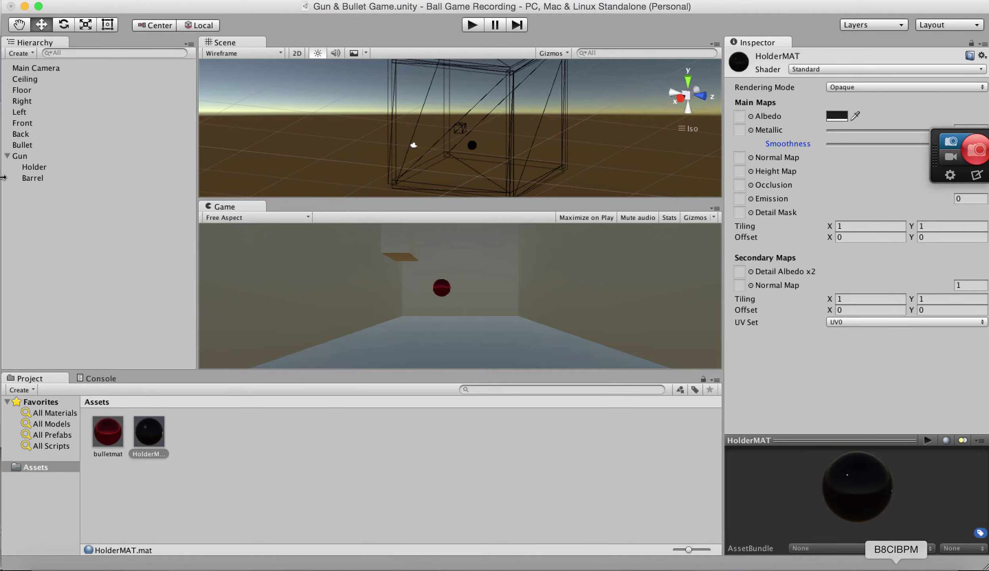
pyautogui.click(37, 168)
pyautogui.moveTo(148, 434); pyautogui.dragTo(776, 472)
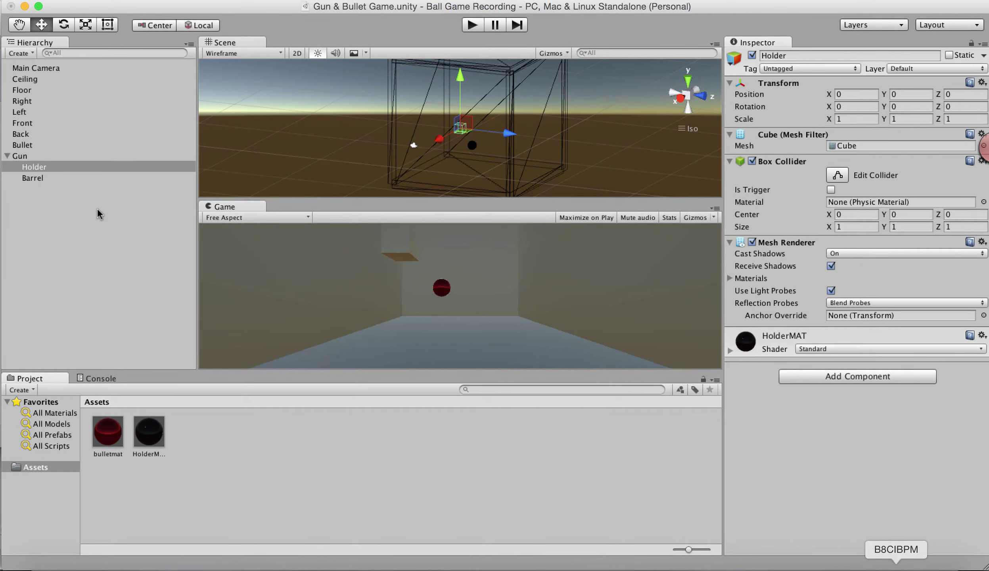
# - Create a new material named Barrelmat in the Assets folder
pyautogui.click(38, 178)
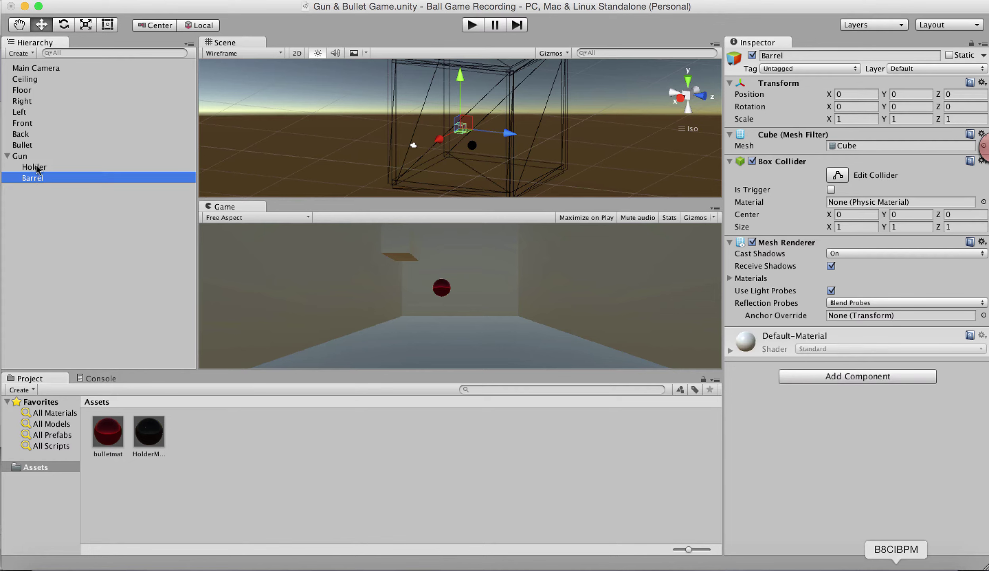
pyautogui.click(28, 159)
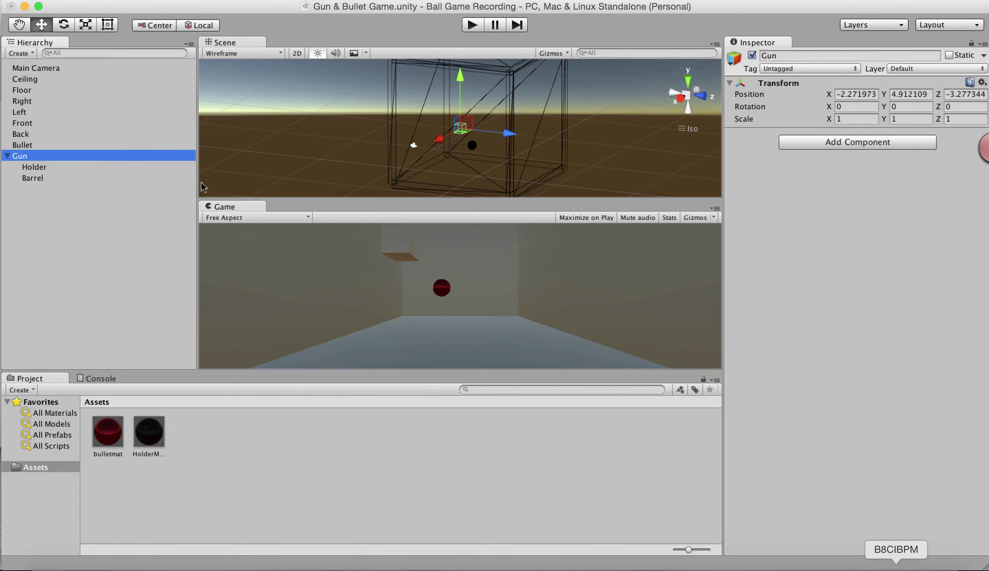
pyautogui.click(53, 178)
pyautogui.rightClick(306, 452)
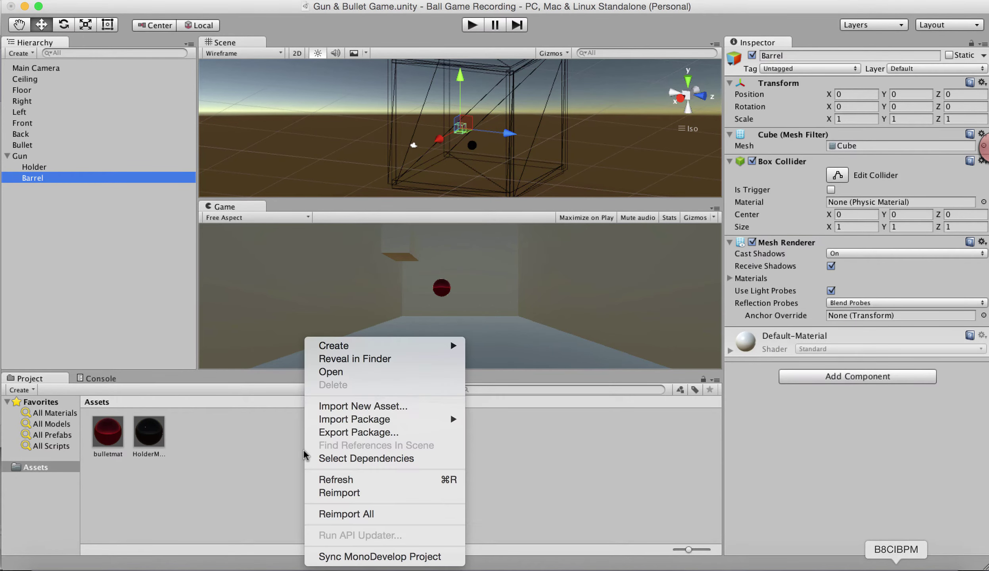
pyautogui.moveTo(421, 346)
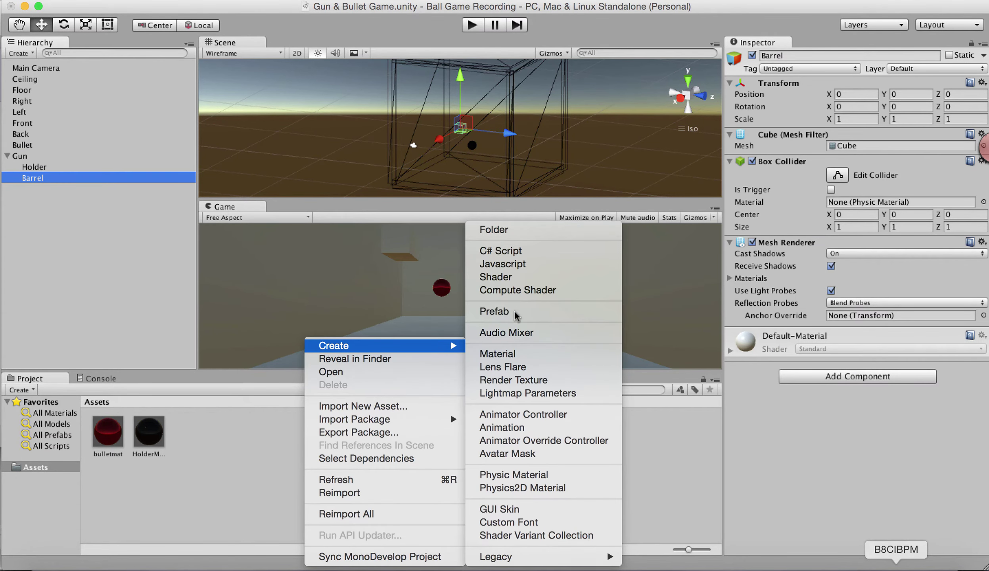
pyautogui.click(501, 355)
pyautogui.write('Barrelmat')
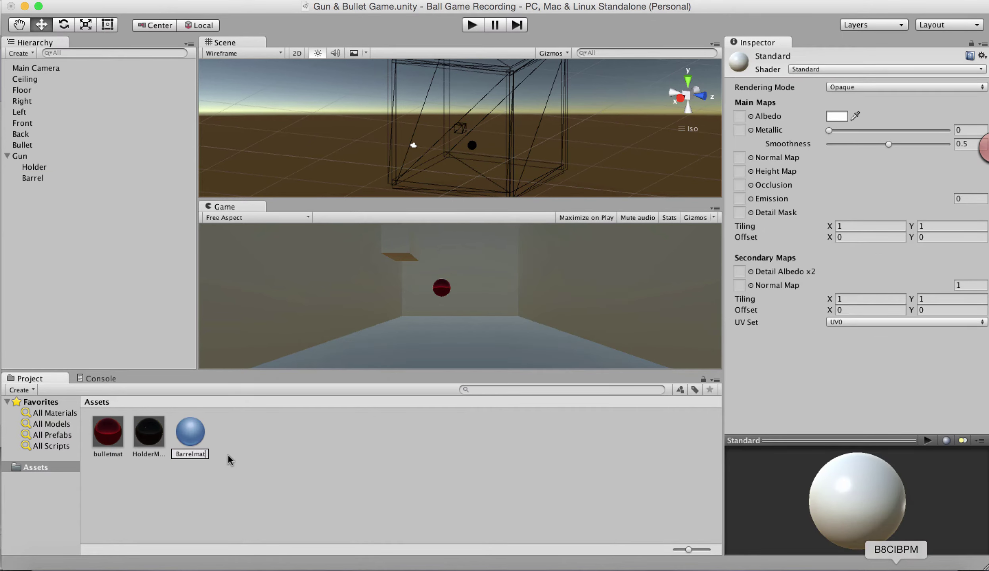
pyautogui.press('Return')
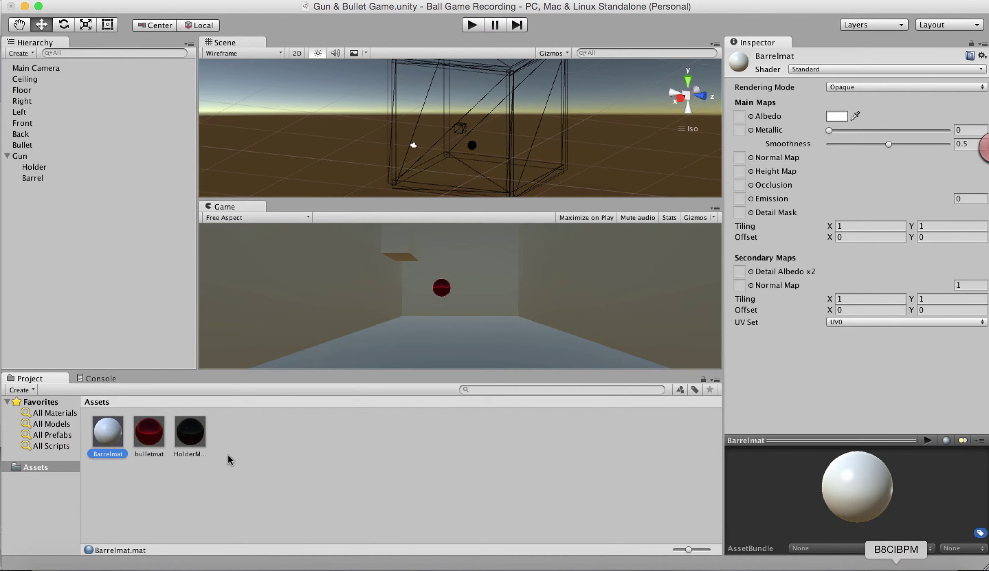
# - Set Barrelmat's albedo to mid grey (112, 112, 112) and its metallic value to about 0.919
pyautogui.click(839, 117)
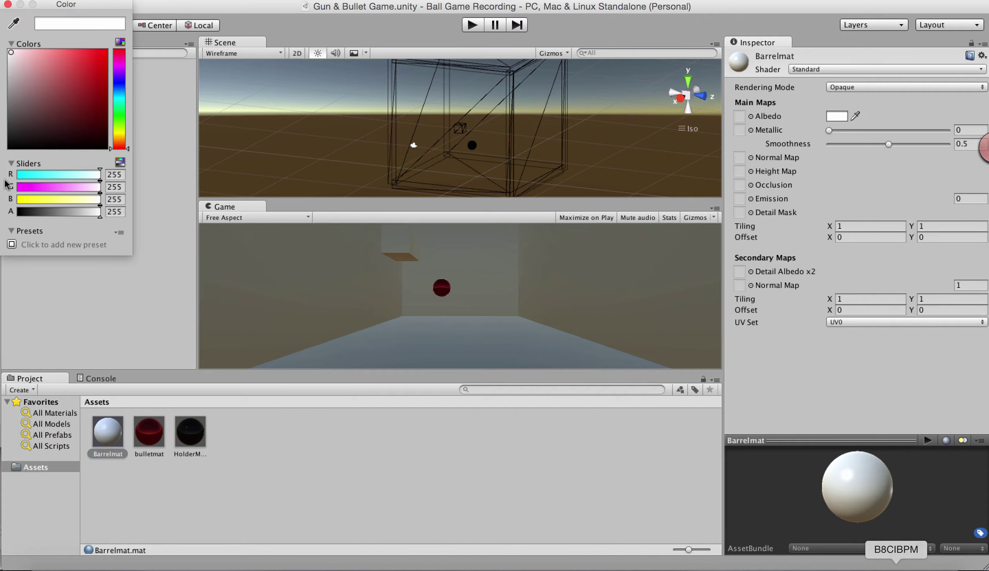
pyautogui.click(11, 98)
pyautogui.moveTo(11, 100); pyautogui.dragTo(12, 108)
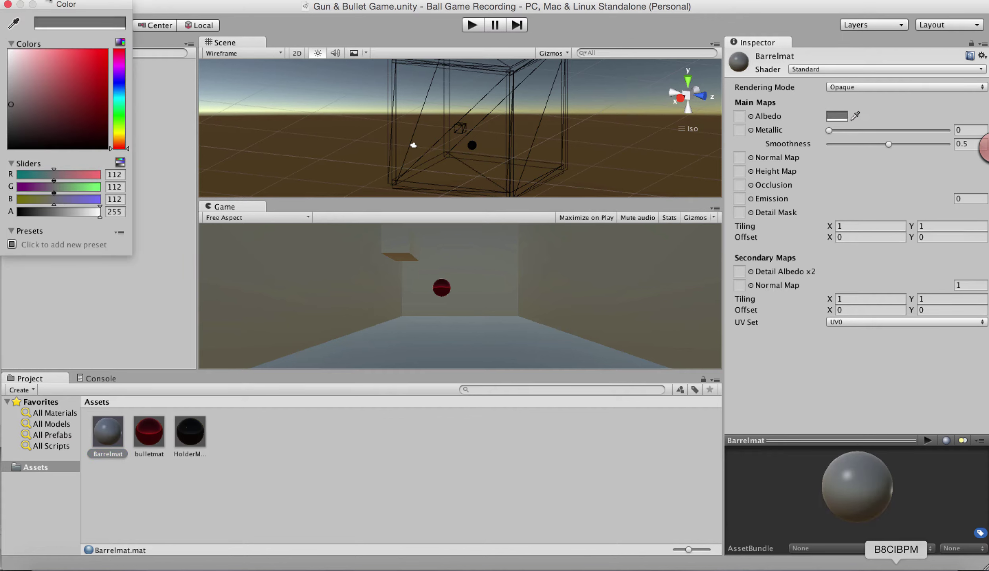
pyautogui.click(8, 5)
pyautogui.moveTo(829, 131); pyautogui.dragTo(938, 131)
pyautogui.click(114, 455)
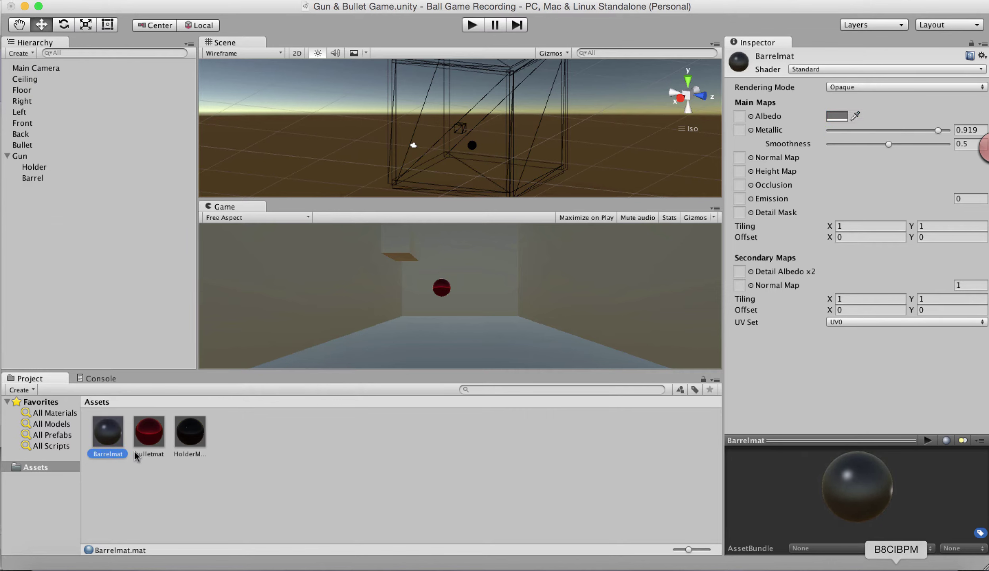
# - Apply the Barrelmat material to the Barrel cube
pyautogui.click(189, 440)
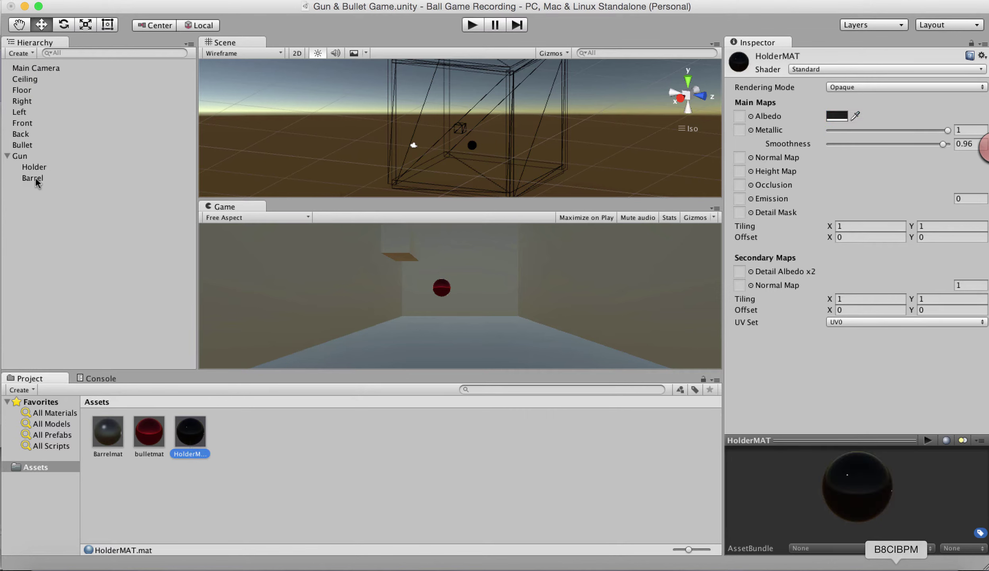
pyautogui.click(34, 167)
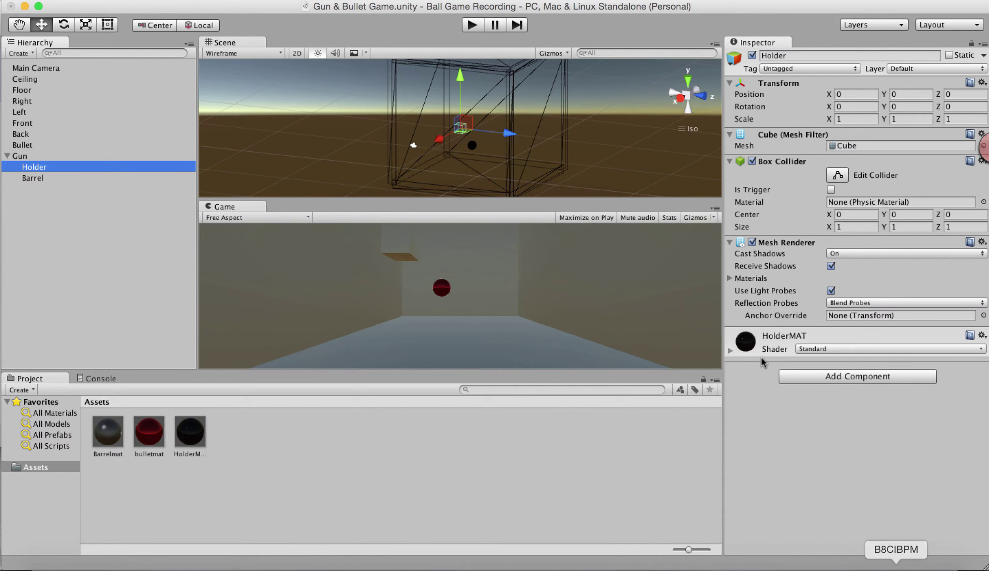
pyautogui.click(50, 177)
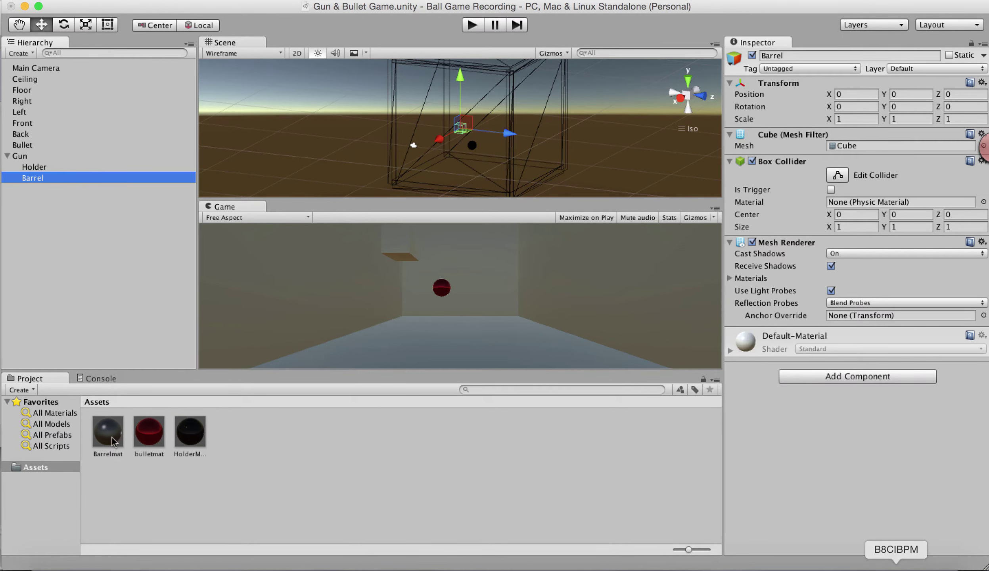
pyautogui.moveTo(108, 432); pyautogui.dragTo(853, 440)
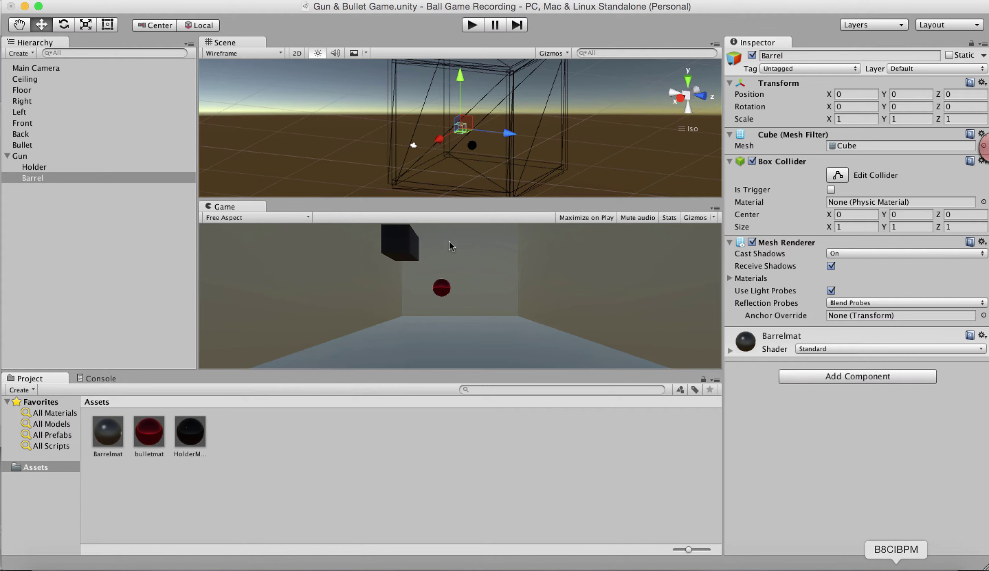
# - Lower the whole Gun object to a Y position of about 3.59
pyautogui.click(31, 157)
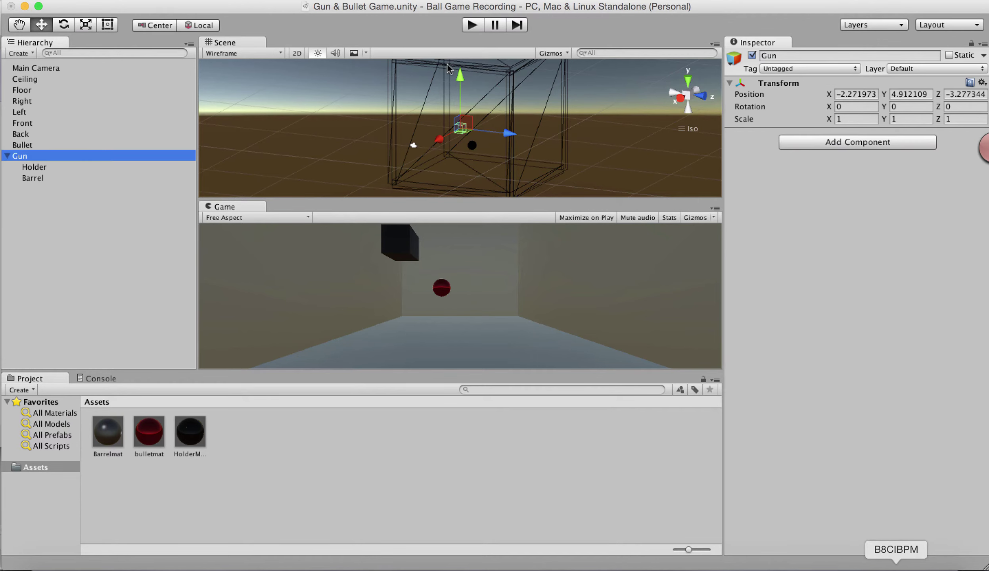
pyautogui.moveTo(459, 74)
pyautogui.mouseDown()
pyautogui.moveTo(465, 95)
pyautogui.moveTo(460, 83)
pyautogui.mouseUp()
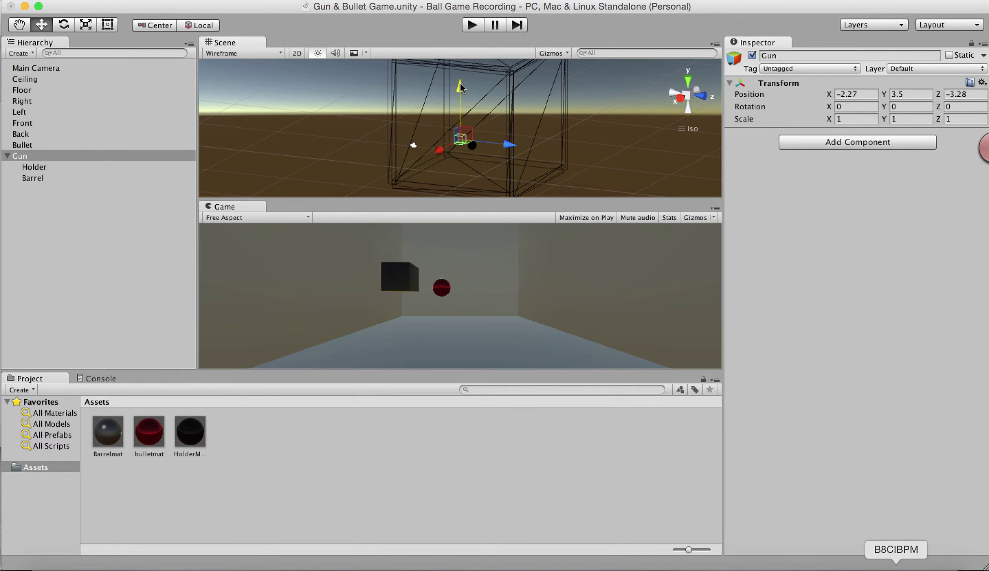
# - Stretch the Holder cube along its X axis to a scale of about 1.95
pyautogui.click(90, 167)
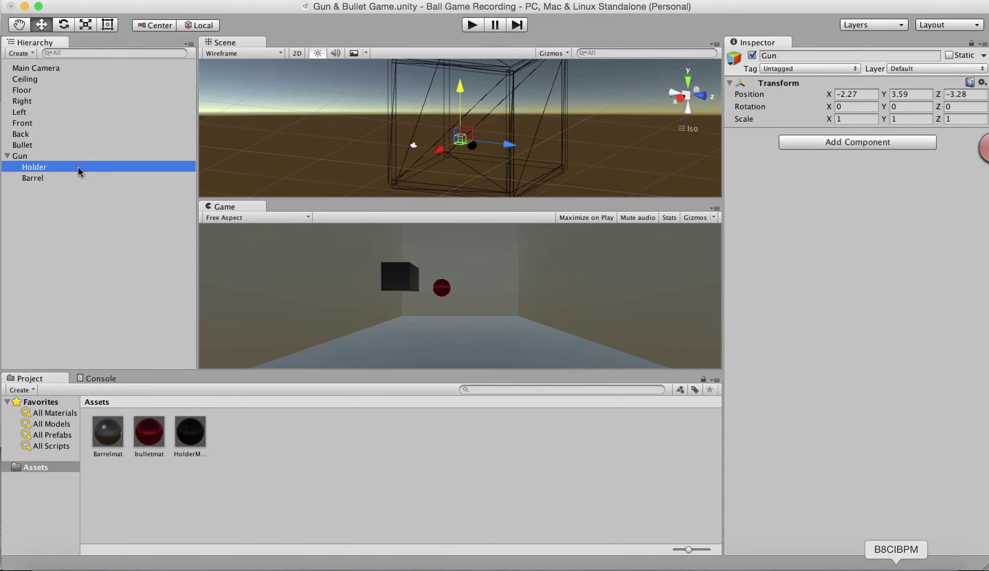
pyautogui.press('r')
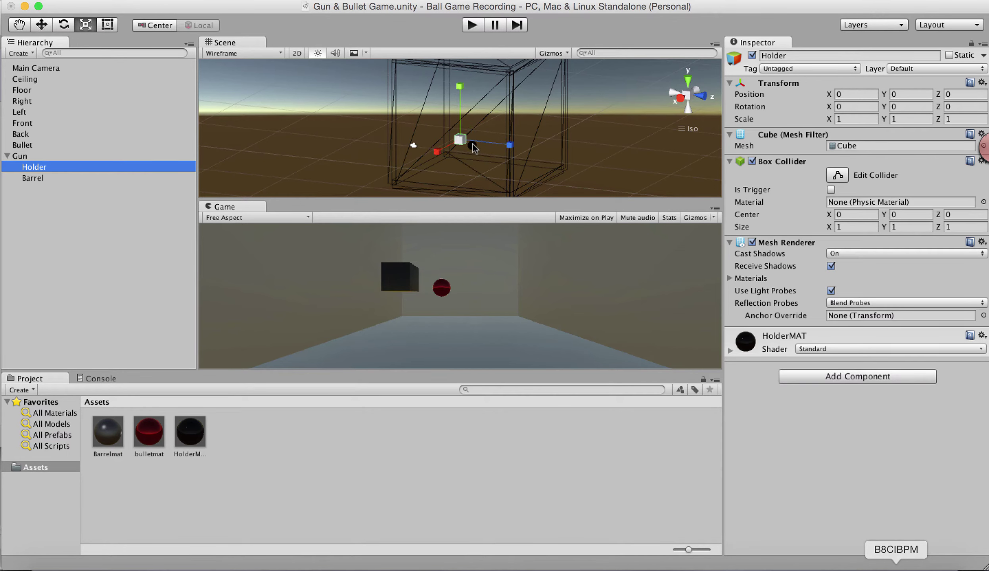
pyautogui.moveTo(436, 152); pyautogui.dragTo(410, 168)
# - Tilt the Holder cube to a rotation of about (-10.8, -2.5, -47.4)
pyautogui.press('e')
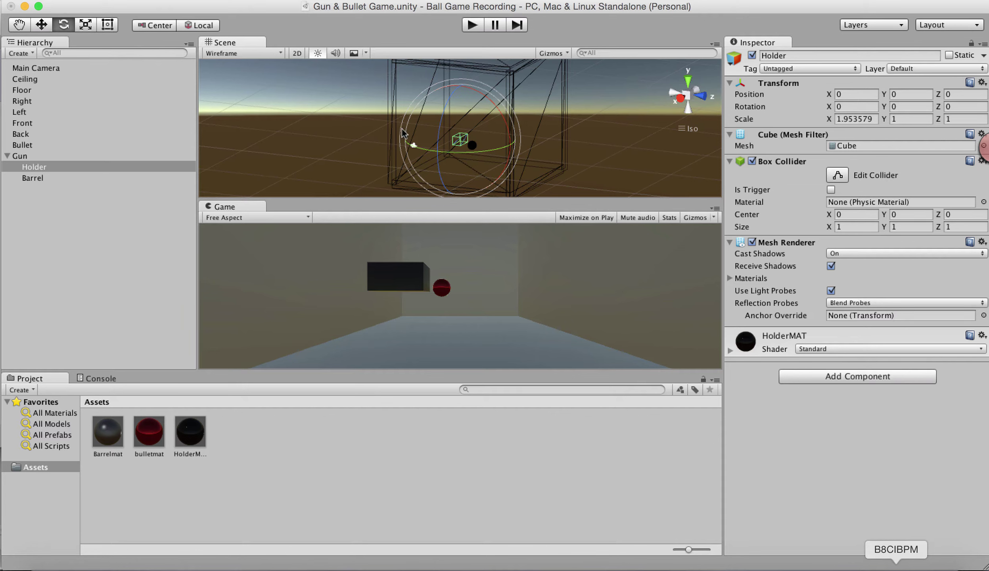
pyautogui.moveTo(399, 129); pyautogui.dragTo(398, 156)
pyautogui.keyDown('alt'); pyautogui.moveTo(488, 153); pyautogui.dragTo(408, 139); pyautogui.keyUp('alt')
pyautogui.keyDown('alt'); pyautogui.moveTo(409, 139); pyautogui.dragTo(680, 154, button='right'); pyautogui.keyUp('alt')
pyautogui.keyDown('alt'); pyautogui.moveTo(561, 140); pyautogui.dragTo(494, 127, button='middle'); pyautogui.keyUp('alt')
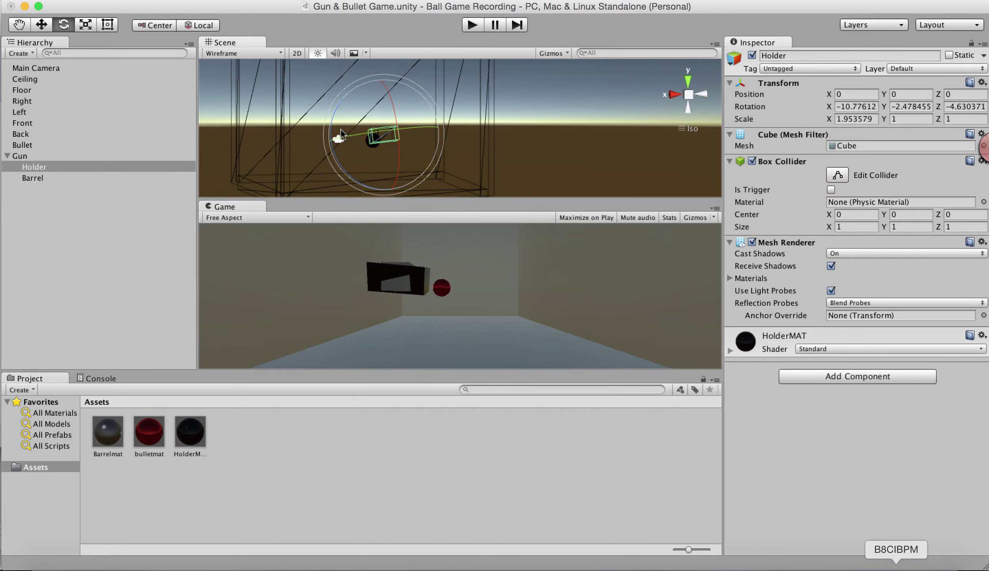
pyautogui.moveTo(335, 123); pyautogui.dragTo(352, 208)
# - Move the Holder cube to a local position of about (1.07, -0.42, -1.23)
pyautogui.press('w')
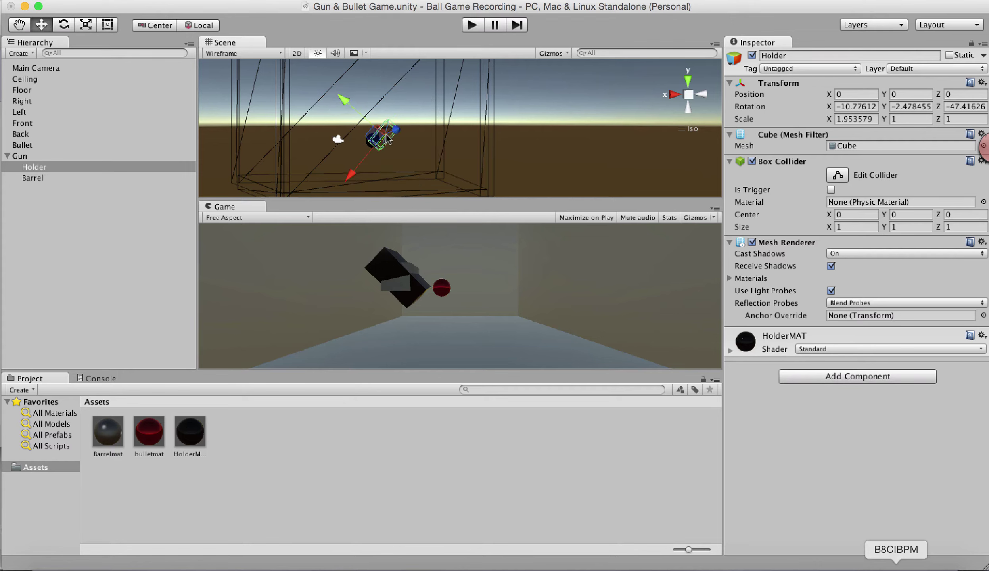
pyautogui.moveTo(394, 135); pyautogui.dragTo(305, 175)
pyautogui.click(431, 154)
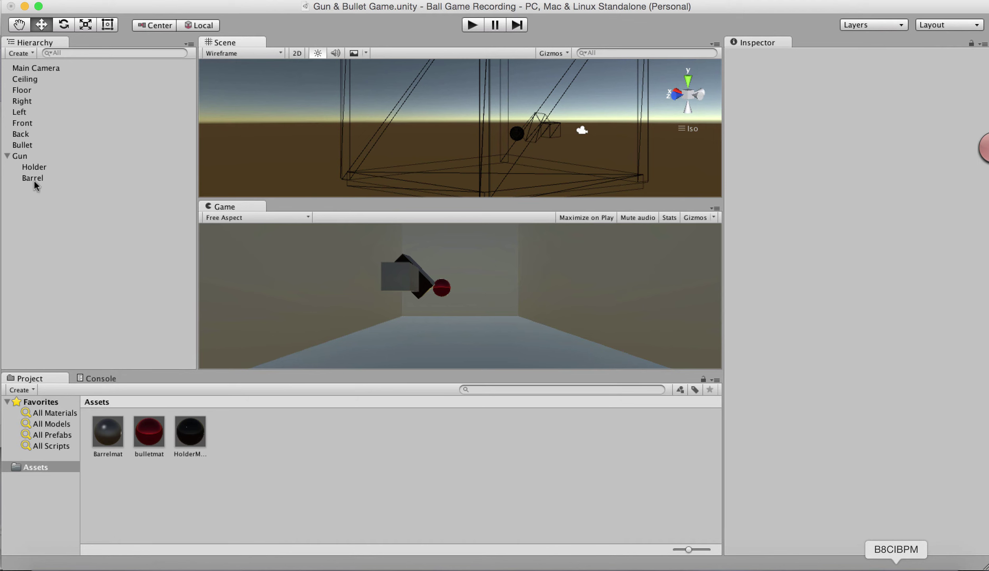
pyautogui.click(40, 168)
pyautogui.moveTo(544, 133); pyautogui.dragTo(436, 153)
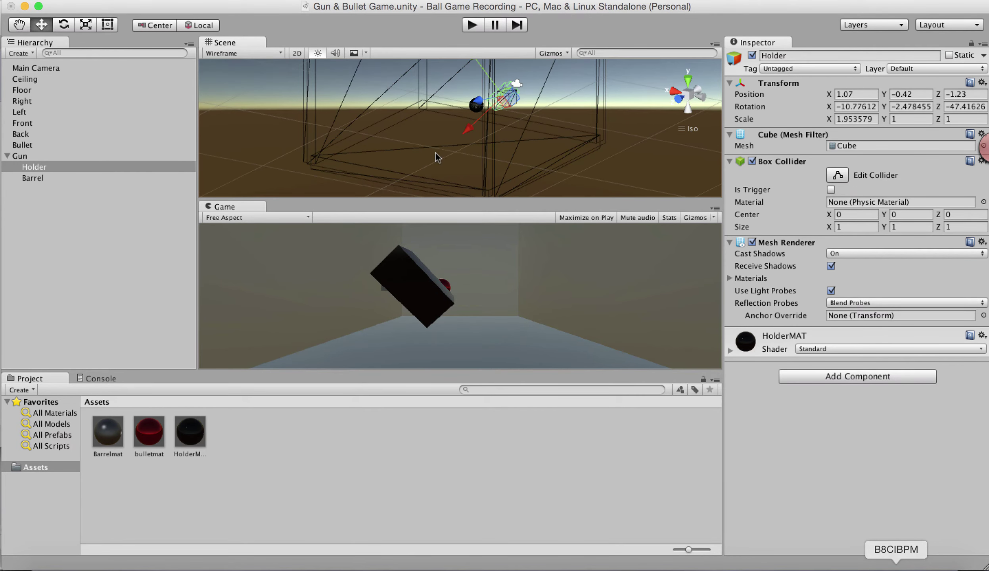
# - Move the Barrel cube to about (2.05, -1.45, 0) and stretch its X scale to about 2.15
pyautogui.click(53, 178)
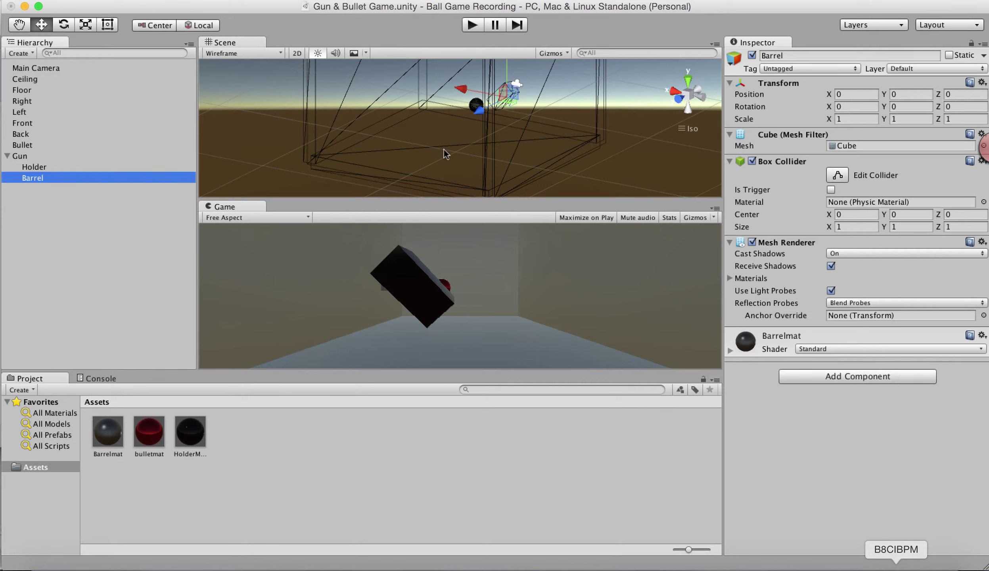
pyautogui.moveTo(518, 98); pyautogui.dragTo(481, 115)
pyautogui.moveTo(553, 123)
pyautogui.keyDown('alt'); pyautogui.mouseDown()
pyautogui.moveTo(537, 151)
pyautogui.moveTo(551, 123)
pyautogui.mouseUp(); pyautogui.keyUp('alt')
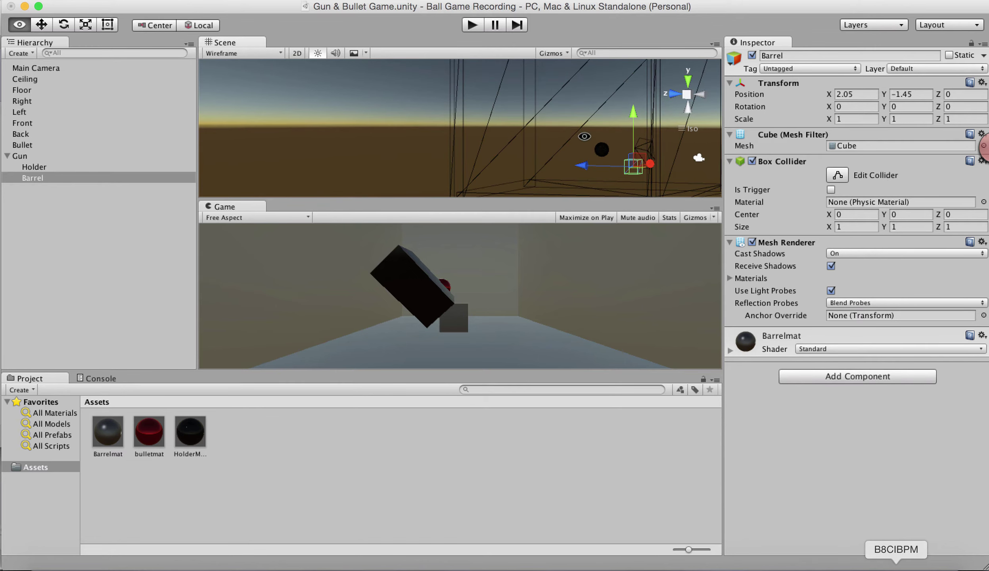
pyautogui.scroll(5, 585, 136)
pyautogui.moveTo(664, 137); pyautogui.dragTo(315, 101, button='middle')
pyautogui.keyDown('alt'); pyautogui.moveTo(314, 102); pyautogui.dragTo(693, 217, button='right'); pyautogui.keyUp('alt')
pyautogui.click(695, 217)
pyautogui.moveTo(406, 154); pyautogui.dragTo(449, 143, button='middle')
pyautogui.keyDown('alt'); pyautogui.moveTo(450, 144); pyautogui.dragTo(555, 131); pyautogui.keyUp('alt')
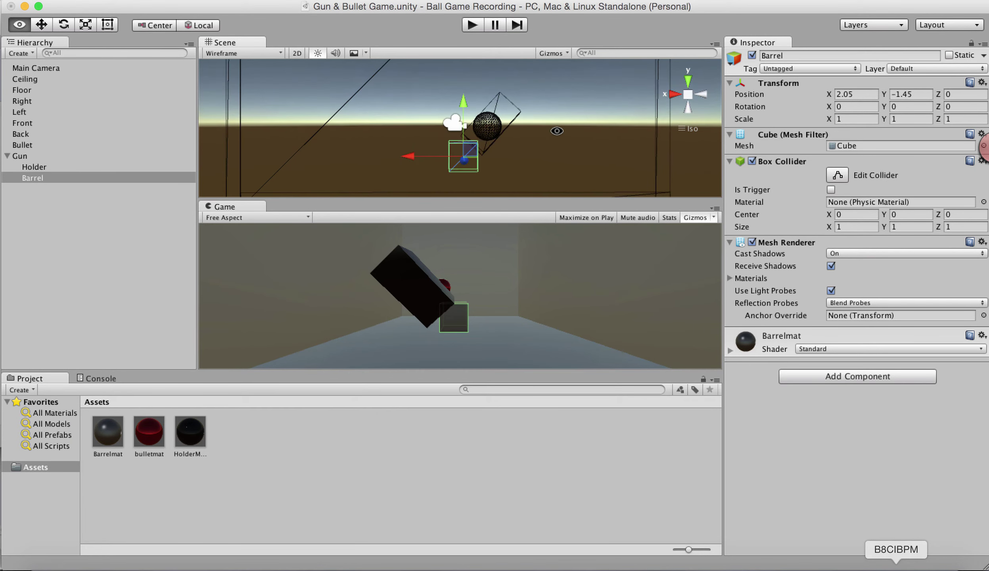
pyautogui.press('r')
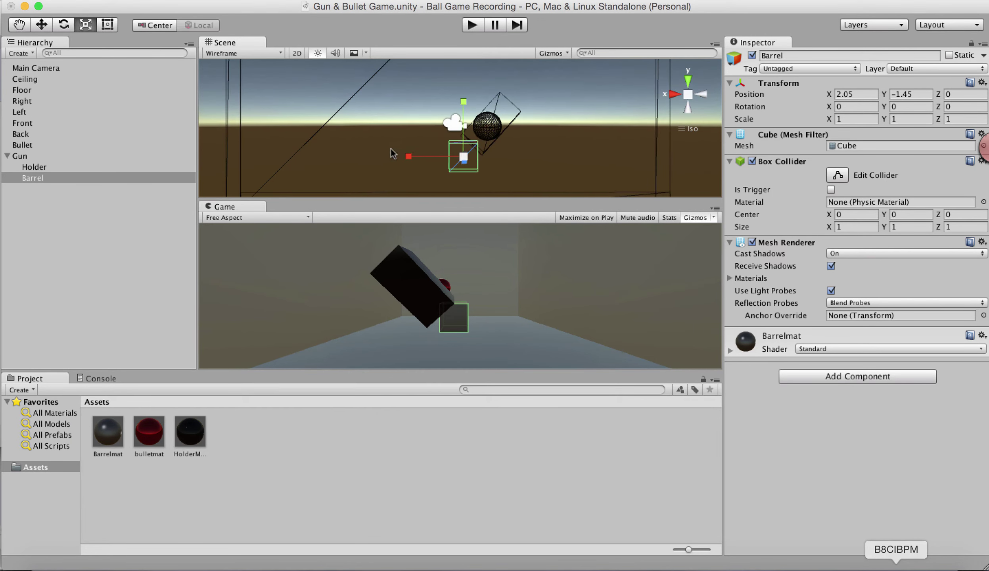
pyautogui.moveTo(409, 156); pyautogui.dragTo(346, 157)
# - Raise the Barrel to a Y position of about 0.64 and shift it along Z to about -1.27
pyautogui.press('w')
pyautogui.moveTo(462, 102); pyautogui.dragTo(462, 35)
pyautogui.keyDown('alt'); pyautogui.moveTo(444, 131); pyautogui.dragTo(403, 137); pyautogui.keyUp('alt')
# - Adjust the Holder cube's rotation to about (-4.1, 3.1, -48.1)
pyautogui.click(412, 137)
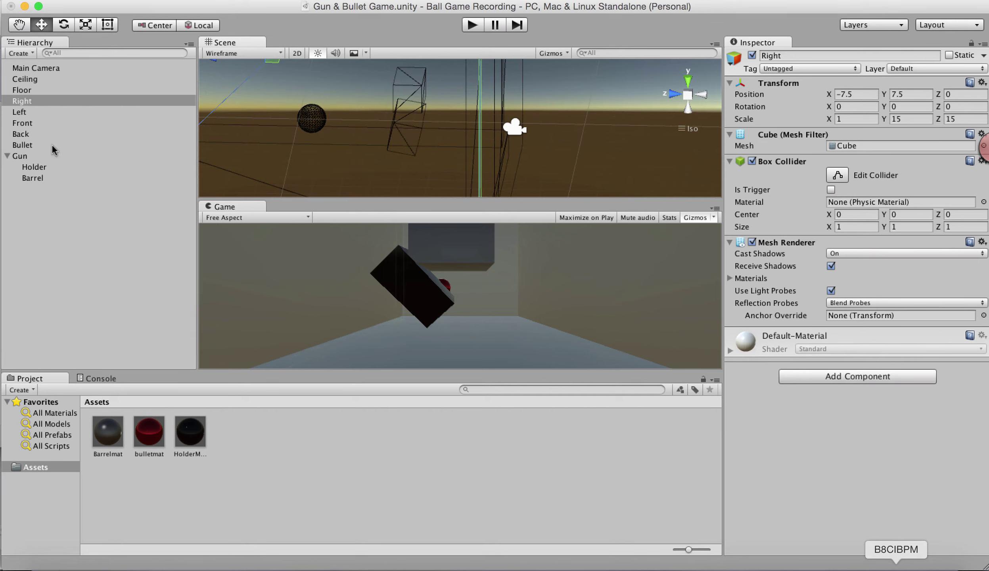
pyautogui.click(36, 169)
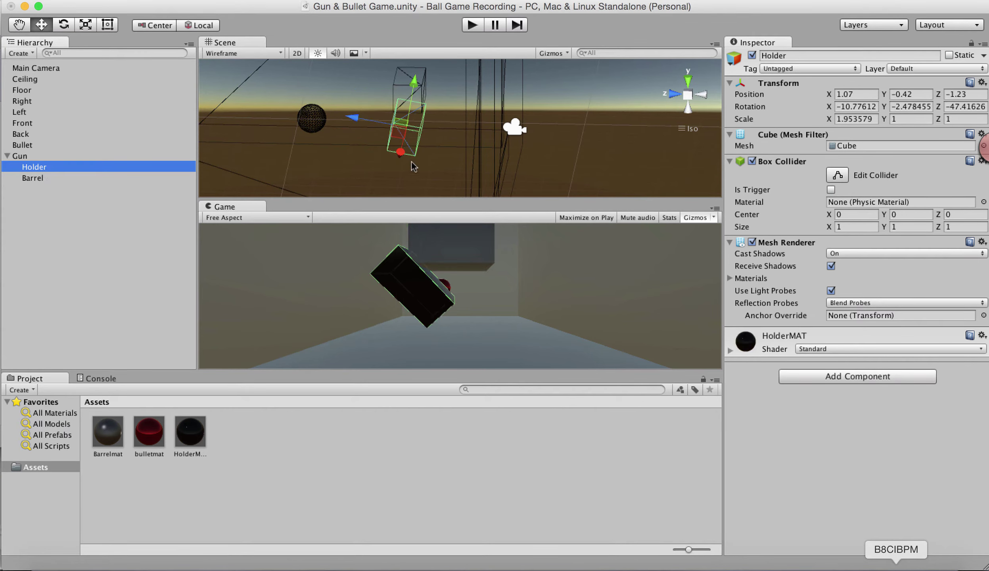
pyautogui.press('e')
pyautogui.moveTo(456, 142); pyautogui.dragTo(441, 103)
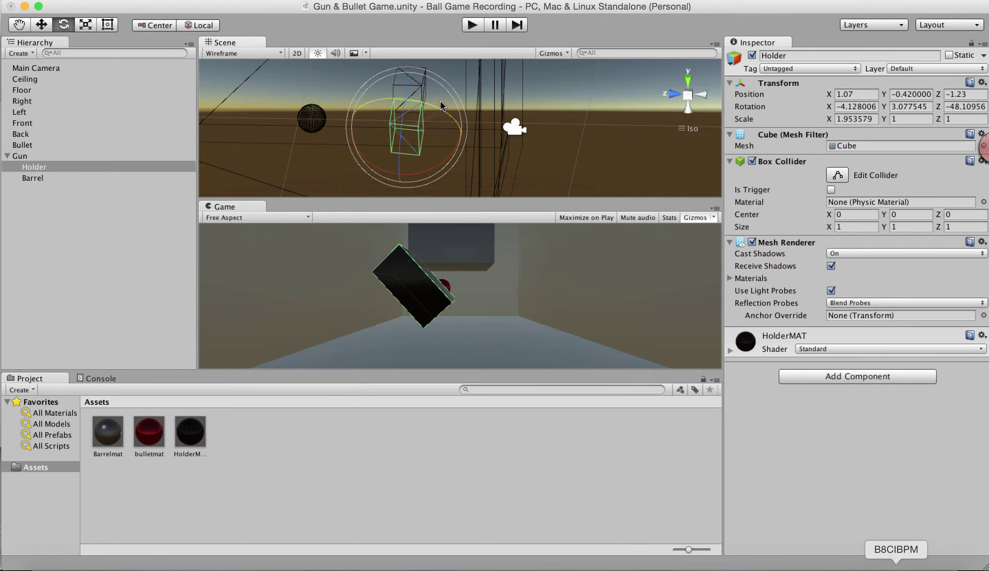
# - Reset the Holder's X, Y and Z position to 0
pyautogui.click(858, 94)
pyautogui.write('0')
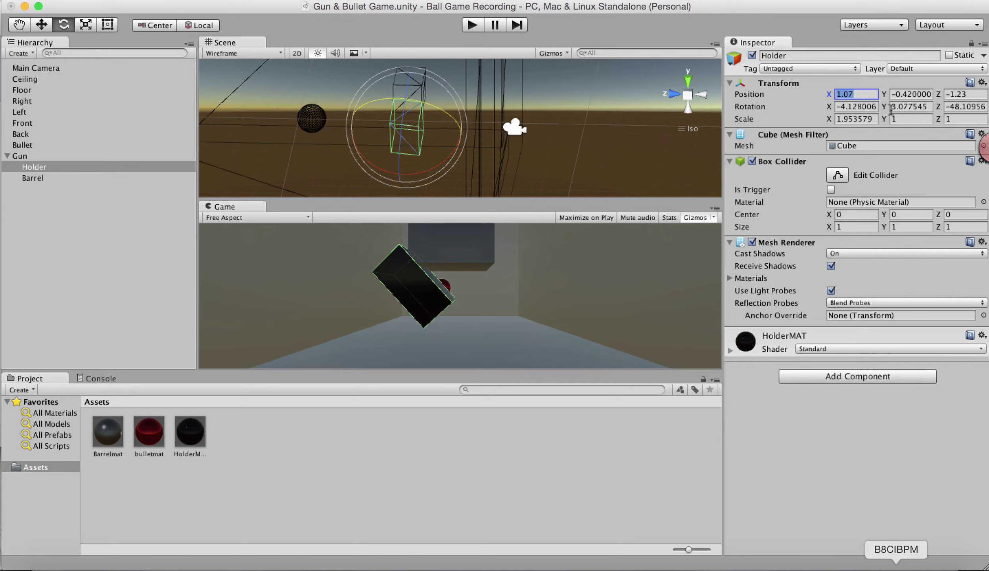
pyautogui.press('Return')
pyautogui.click(912, 94)
pyautogui.write('0')
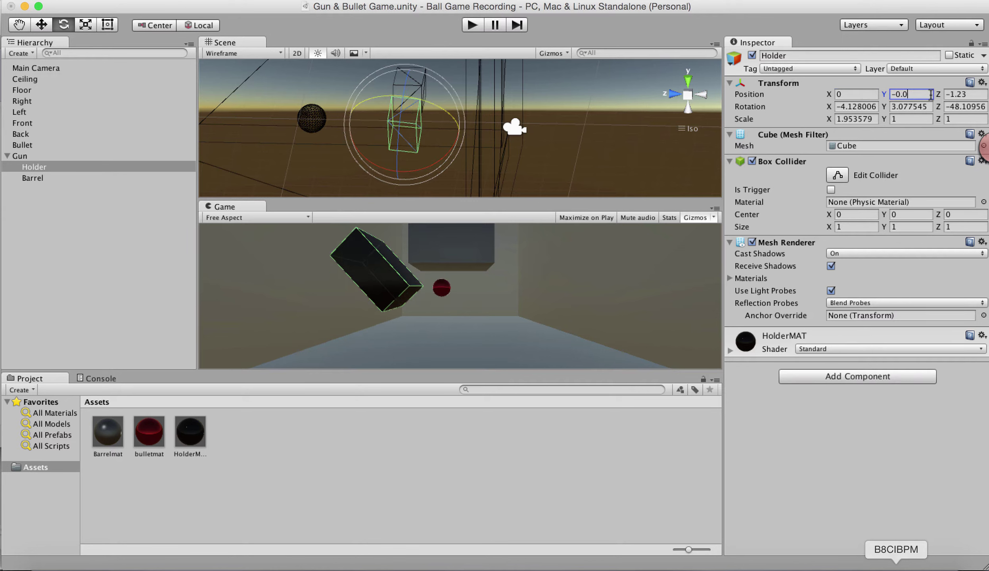
pyautogui.press('Return')
pyautogui.click(964, 94)
pyautogui.write('0')
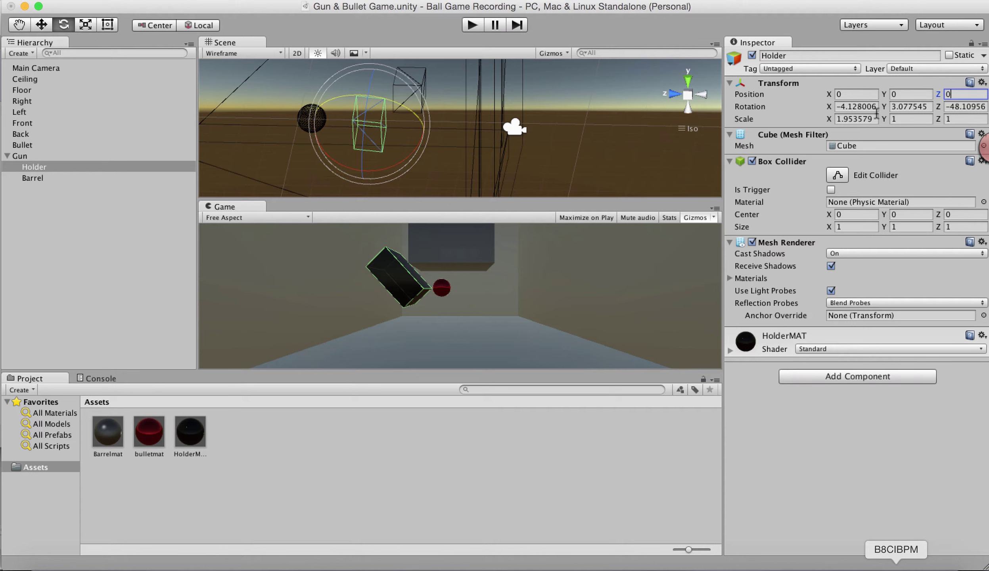
pyautogui.click(116, 233)
pyautogui.click(71, 167)
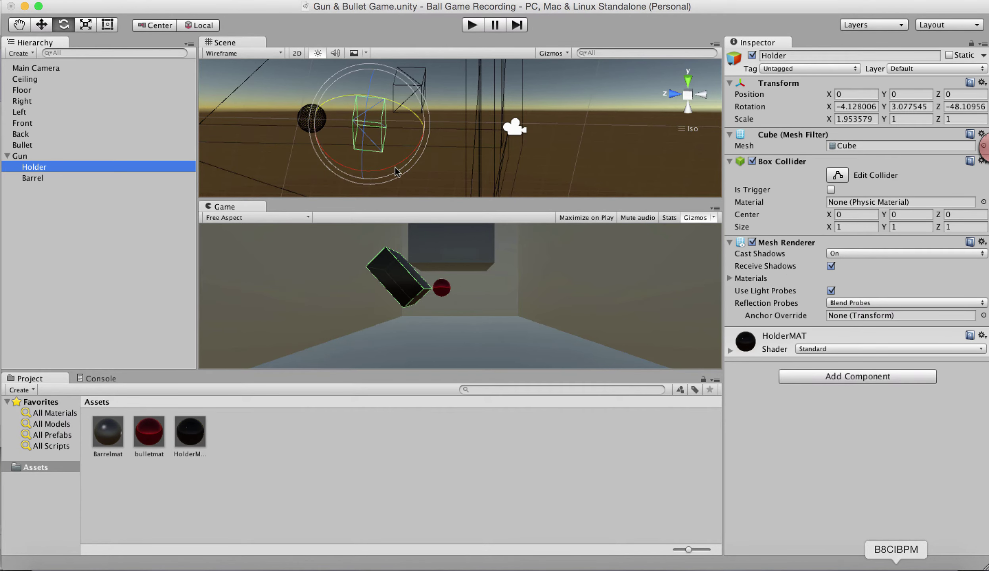
# - Move the Barrel onto the Holder's upper end at about (-1.22, 0.81, -0.08) and stretch its X scale to about 2.72
pyautogui.click(73, 178)
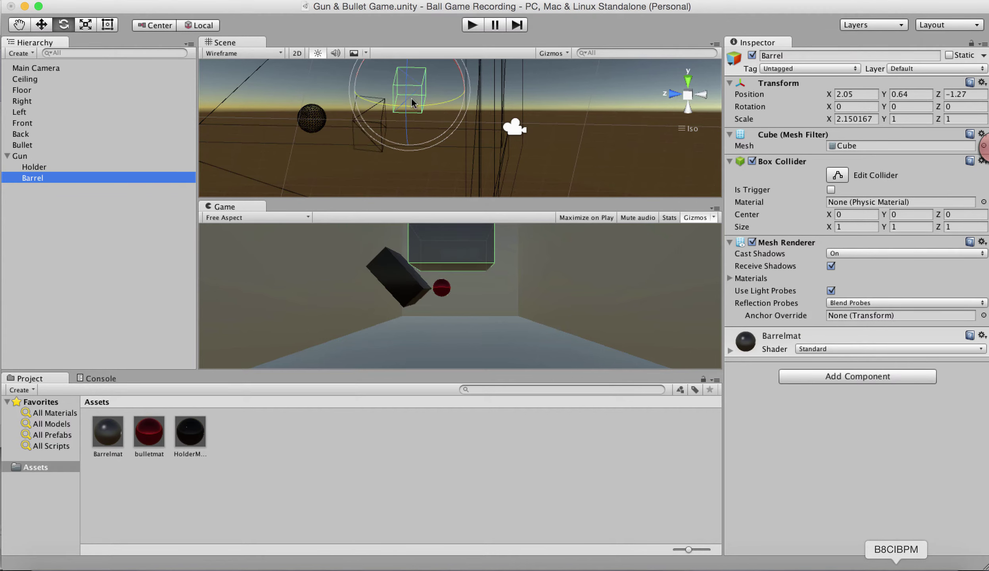
pyautogui.press('w')
pyautogui.moveTo(359, 96); pyautogui.dragTo(468, 90)
pyautogui.moveTo(469, 91); pyautogui.dragTo(467, 166, button='middle')
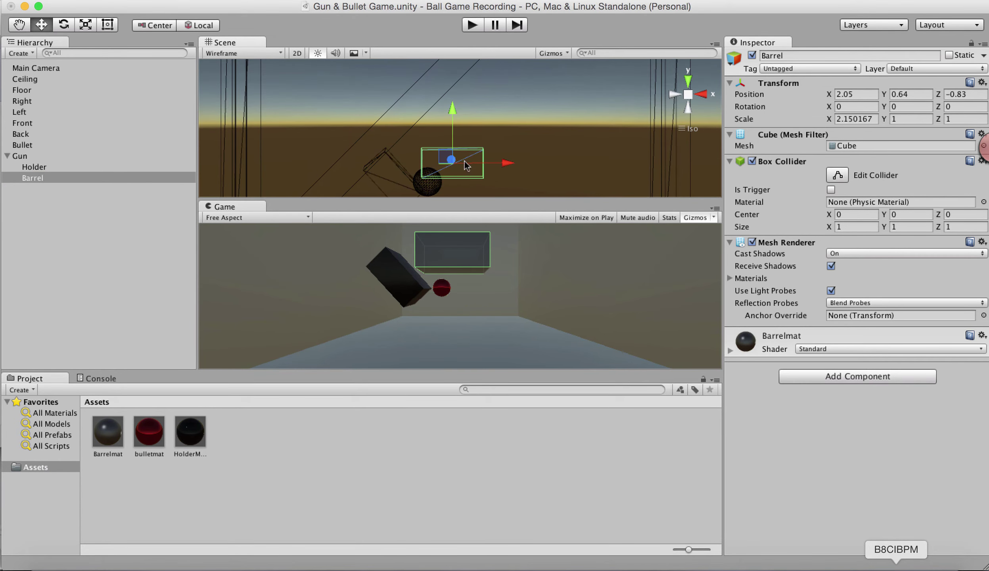
pyautogui.moveTo(452, 115); pyautogui.dragTo(447, 103)
pyautogui.moveTo(505, 151); pyautogui.dragTo(397, 141)
pyautogui.moveTo(583, 142); pyautogui.dragTo(610, 144)
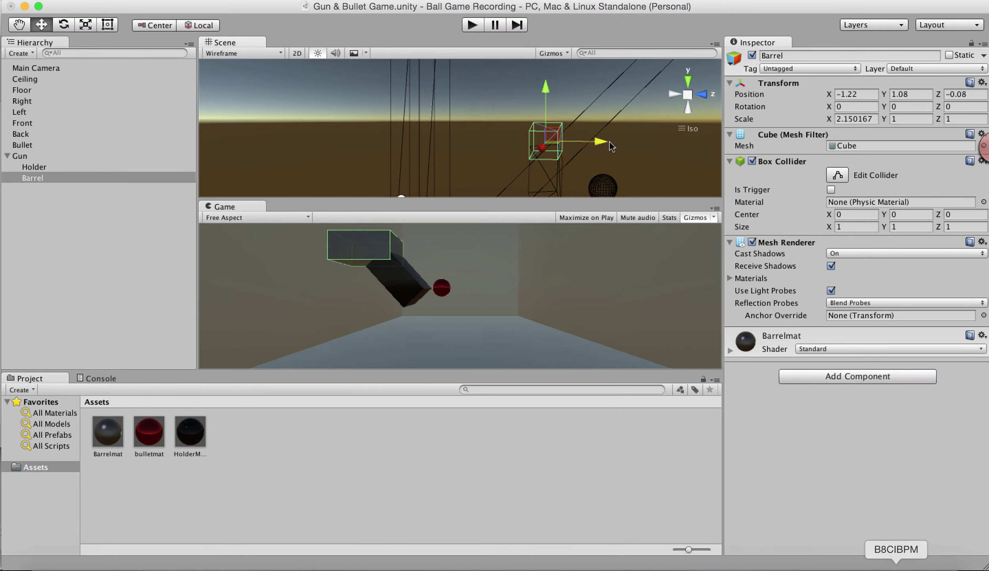
pyautogui.moveTo(547, 96); pyautogui.dragTo(355, 119)
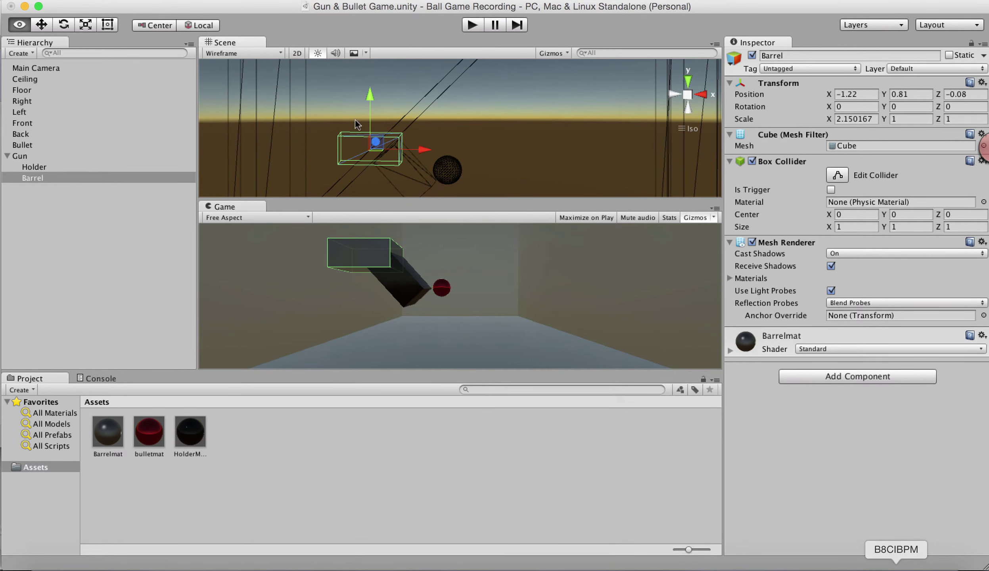
pyautogui.press('r')
pyautogui.moveTo(423, 151); pyautogui.dragTo(445, 153)
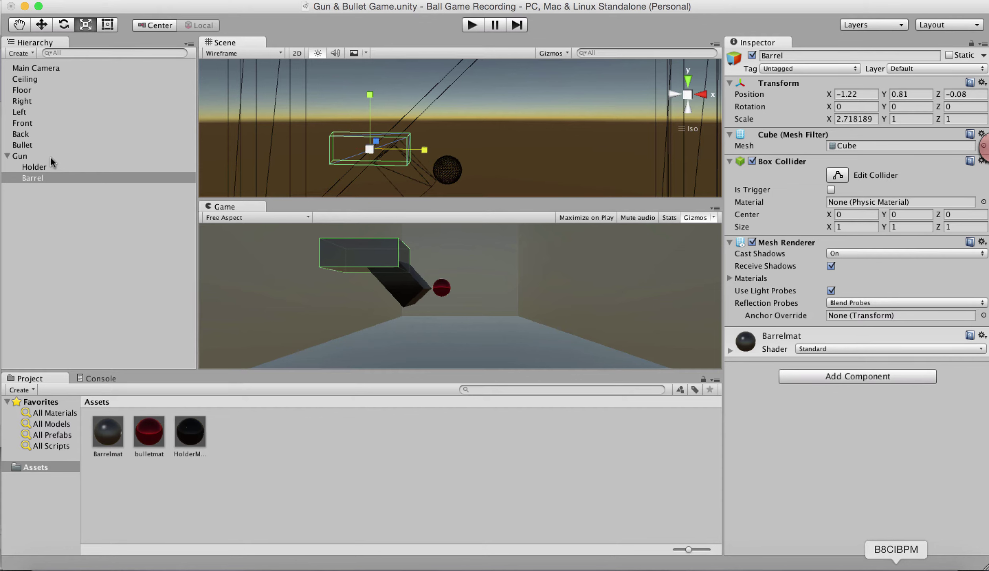
# - Lengthen the Holder cube along its X axis to a scale of about 2.58
pyautogui.click(44, 167)
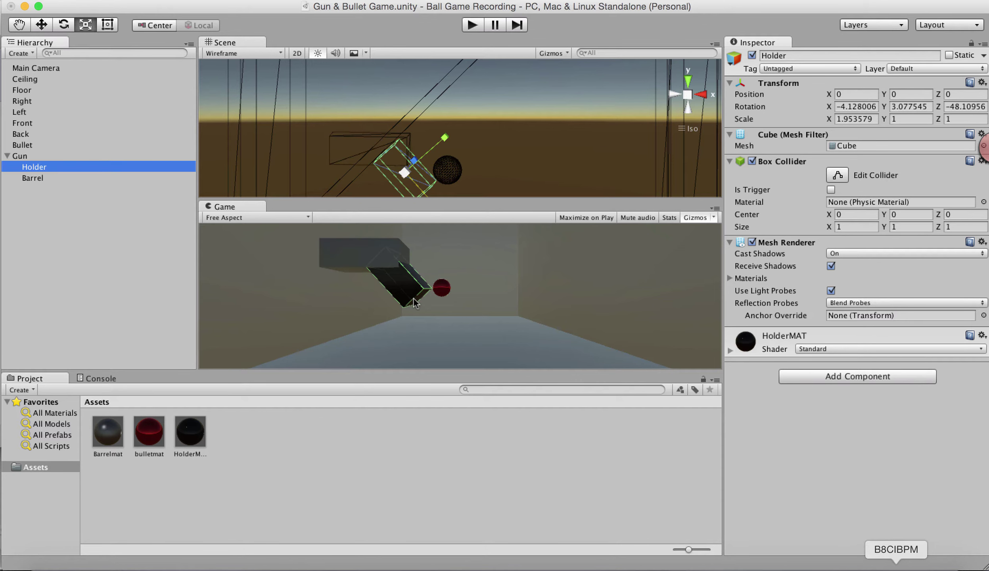
pyautogui.press('e')
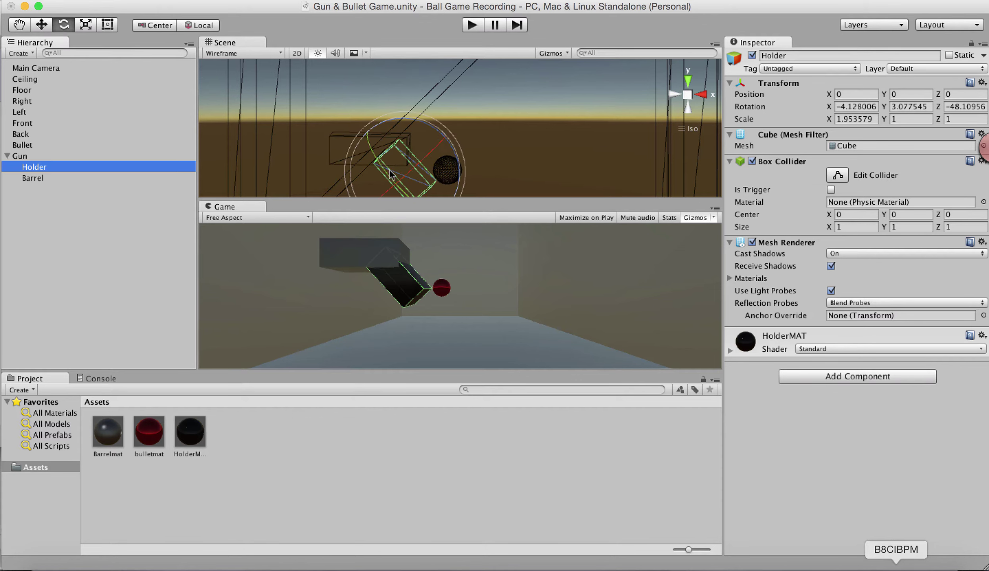
pyautogui.keyDown('alt'); pyautogui.moveTo(378, 173); pyautogui.dragTo(421, 121); pyautogui.keyUp('alt')
pyautogui.press('r')
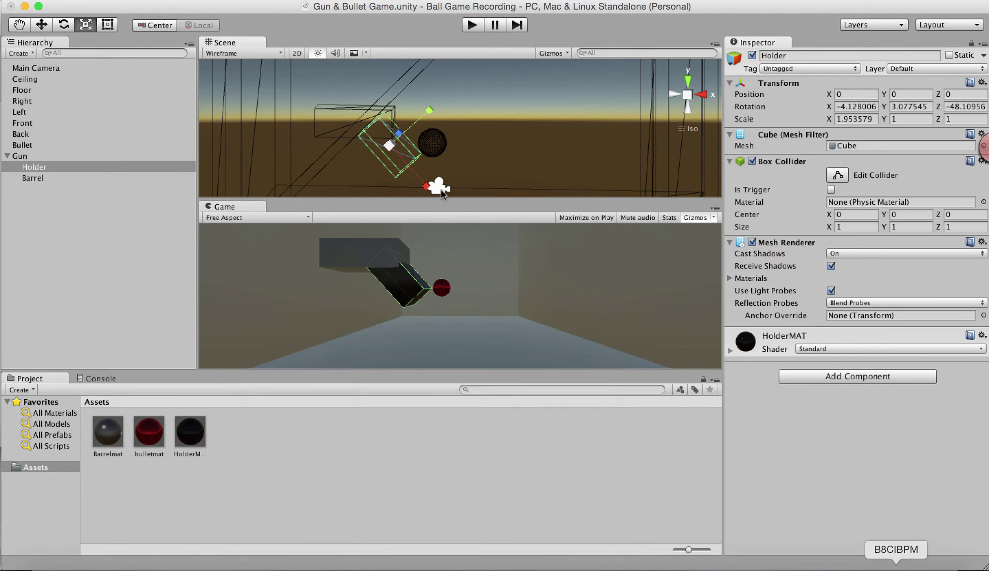
pyautogui.moveTo(427, 186); pyautogui.dragTo(437, 199)
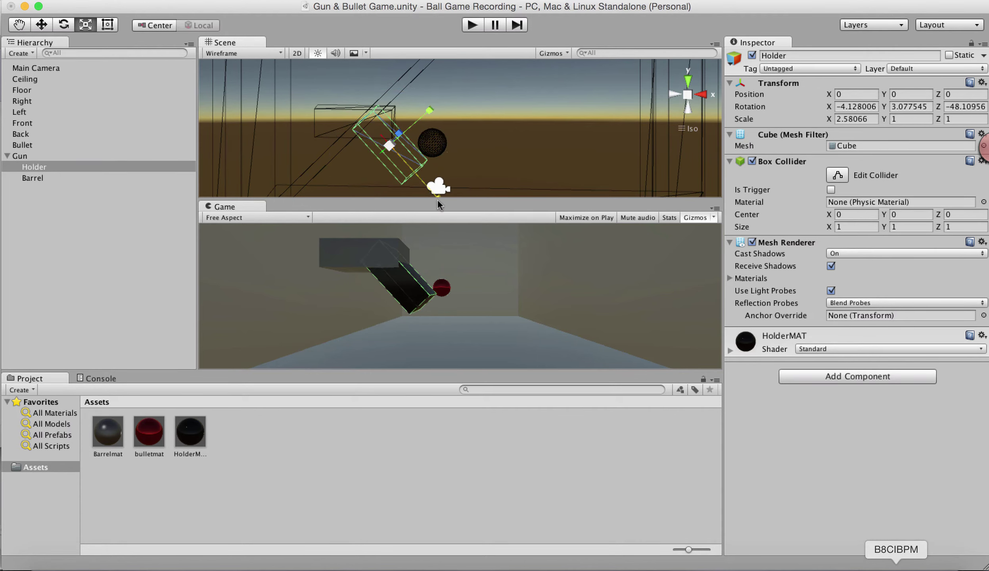
# - Examine the assembled gun from another angle and check the Gun object with its Holder and Barrel children
pyautogui.keyDown('alt'); pyautogui.moveTo(481, 145); pyautogui.dragTo(241, 143); pyautogui.keyUp('alt')
pyautogui.keyDown('alt'); pyautogui.moveTo(409, 143); pyautogui.dragTo(300, 92); pyautogui.keyUp('alt')
pyautogui.press('r')
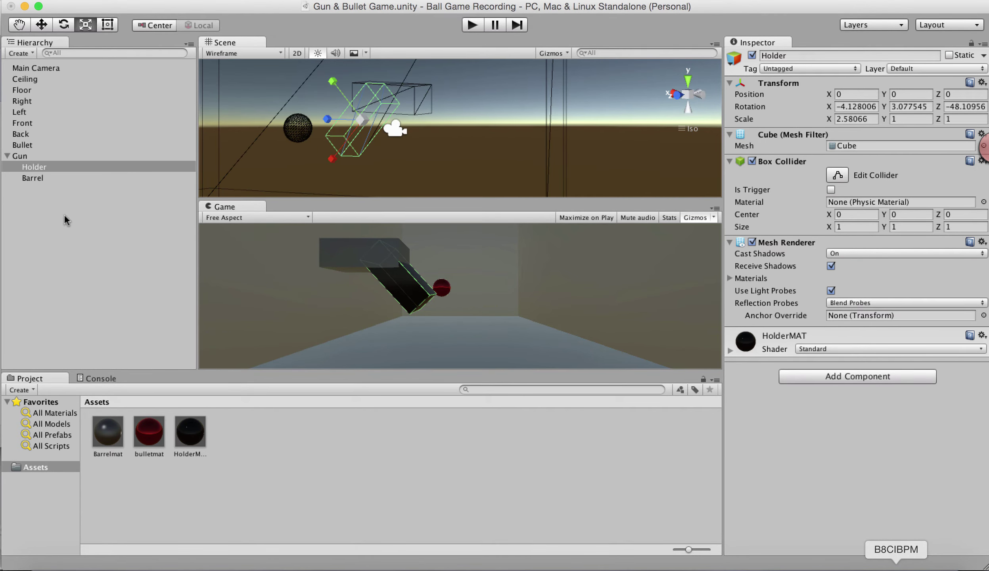
pyautogui.click(80, 230)
pyautogui.click(92, 156)
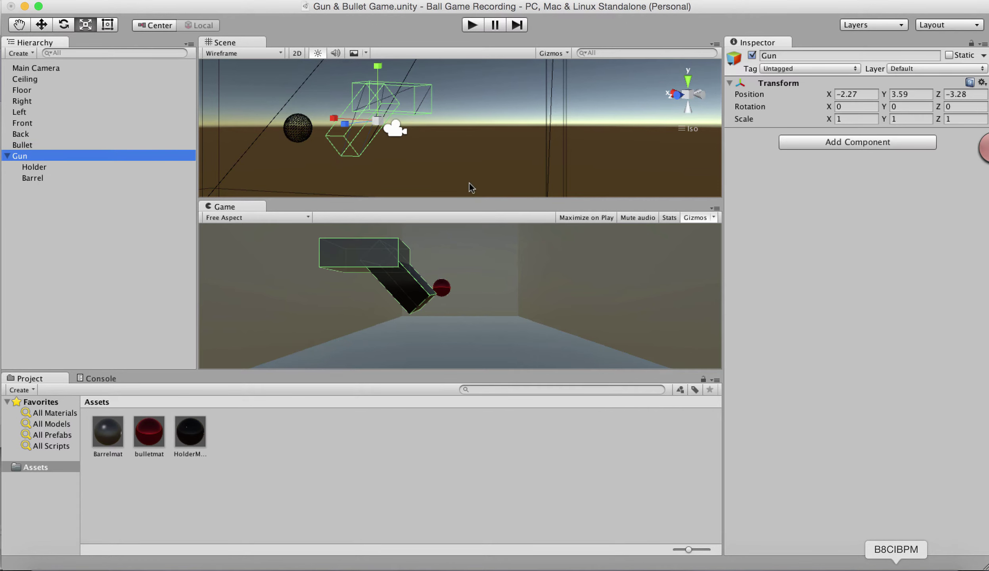
pyautogui.click(408, 310)
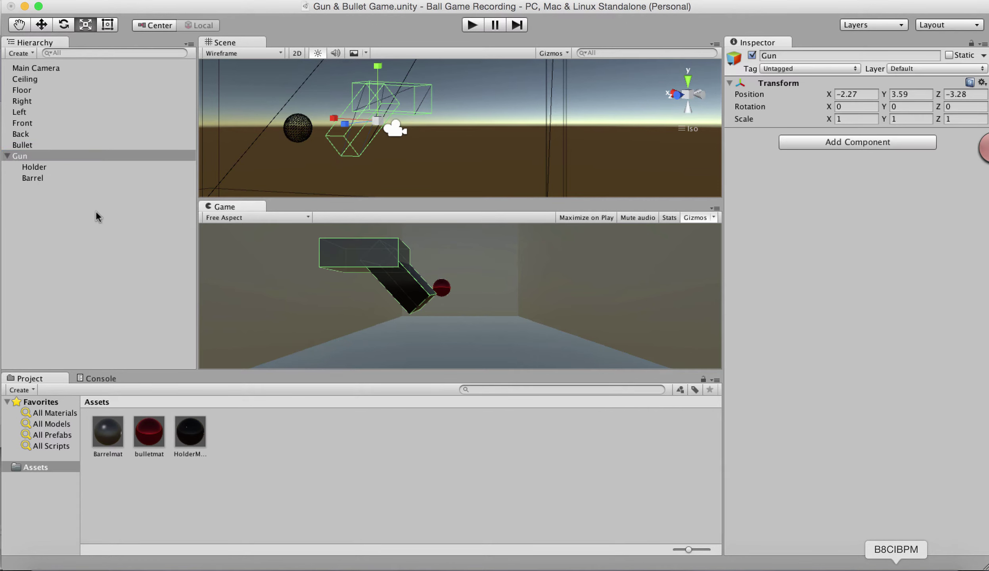
pyautogui.click(47, 170)
pyautogui.click(43, 185)
pyautogui.click(42, 178)
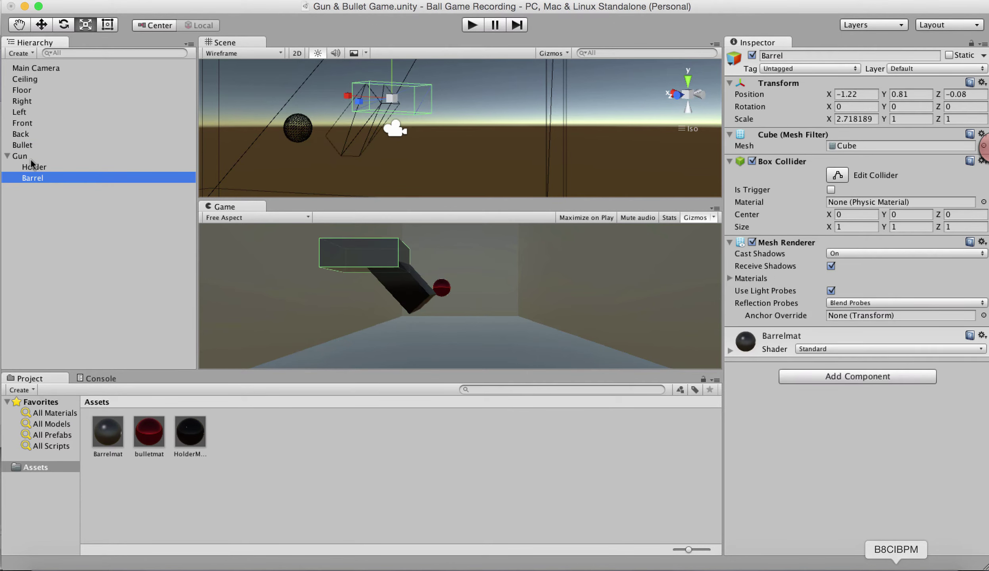
pyautogui.click(35, 158)
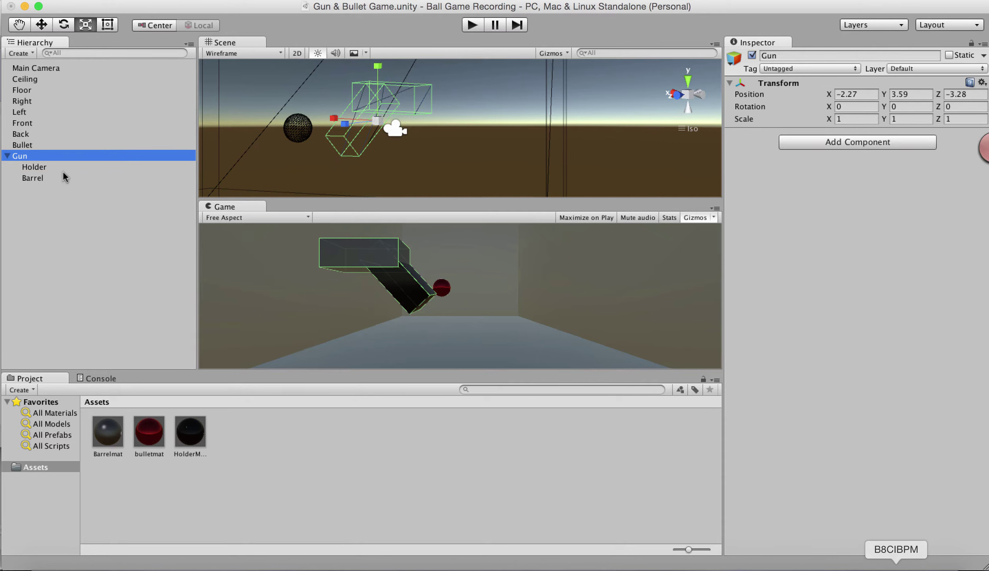
pyautogui.click(44, 186)
pyautogui.click(25, 157)
pyautogui.click(838, 146)
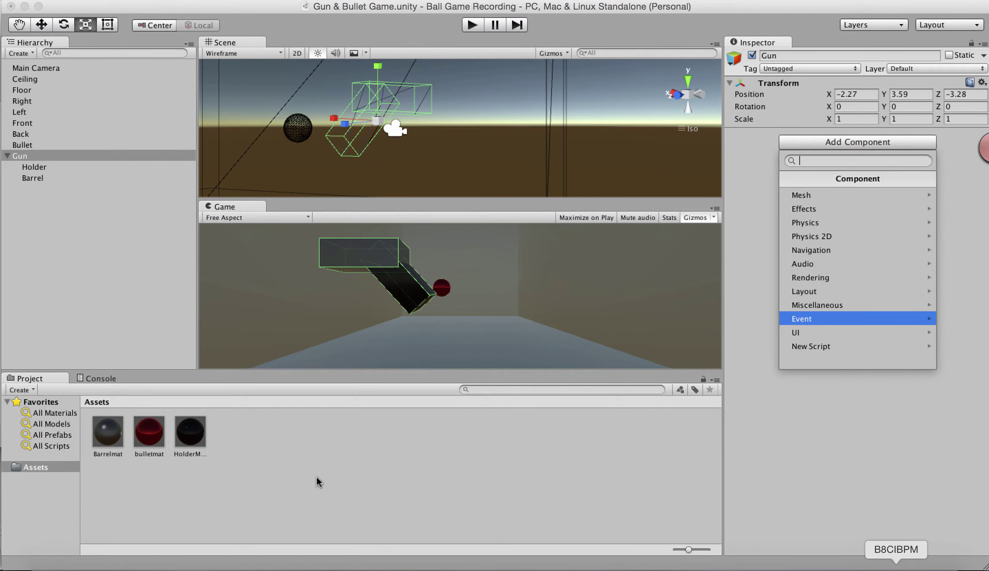
pyautogui.click(109, 275)
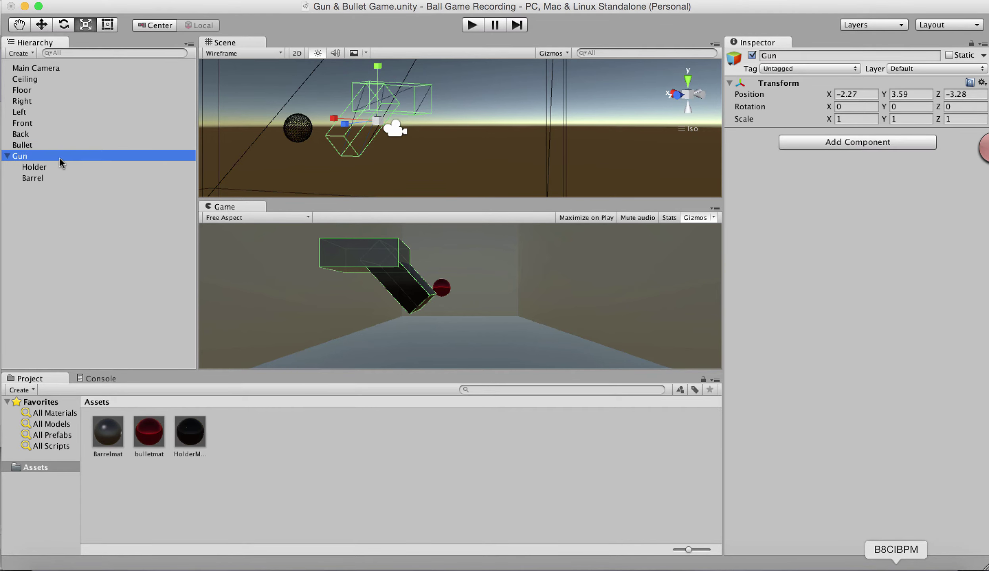
# - Create a C# script named GunScript in the Assets folder and open it in MonoDevelop
pyautogui.rightClick(270, 448)
pyautogui.moveTo(369, 346)
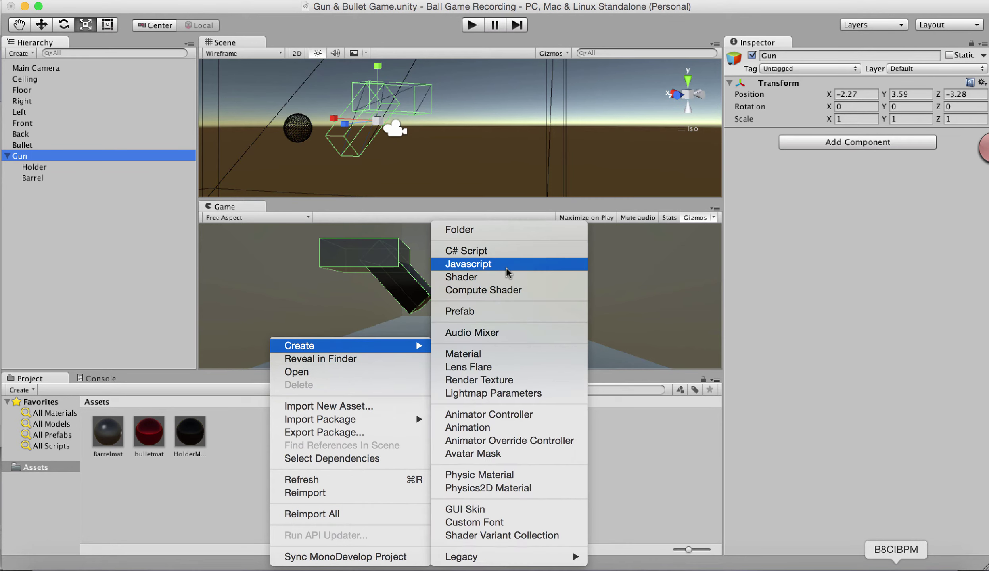
pyautogui.click(506, 256)
pyautogui.write('g')
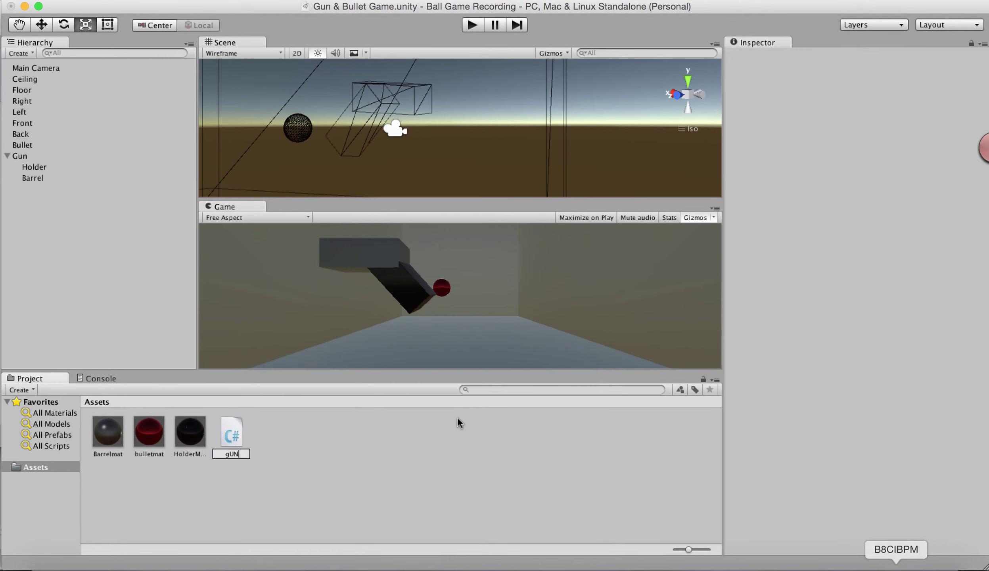
pyautogui.write('unScript')
pyautogui.press('Return')
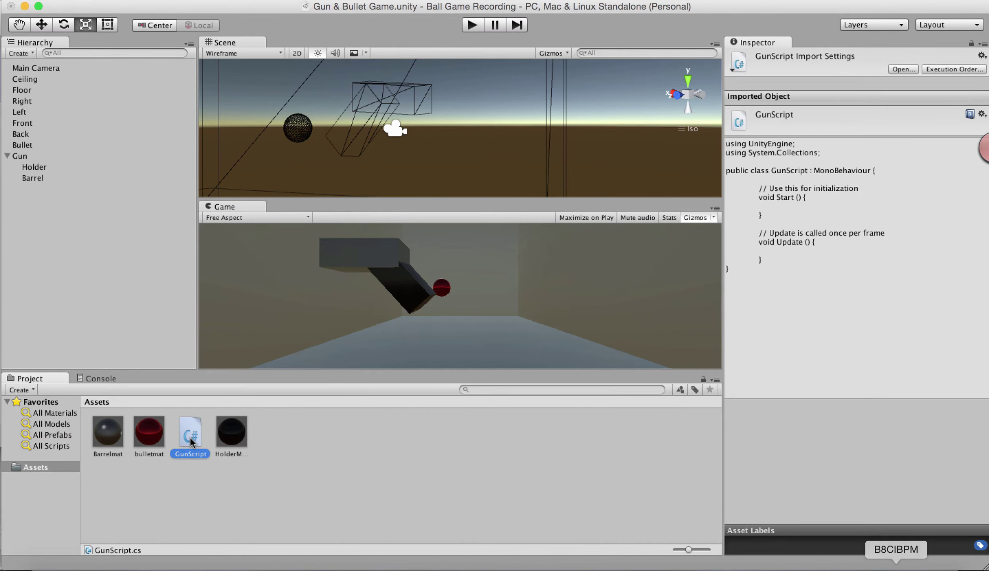
pyautogui.doubleClick(189, 437)
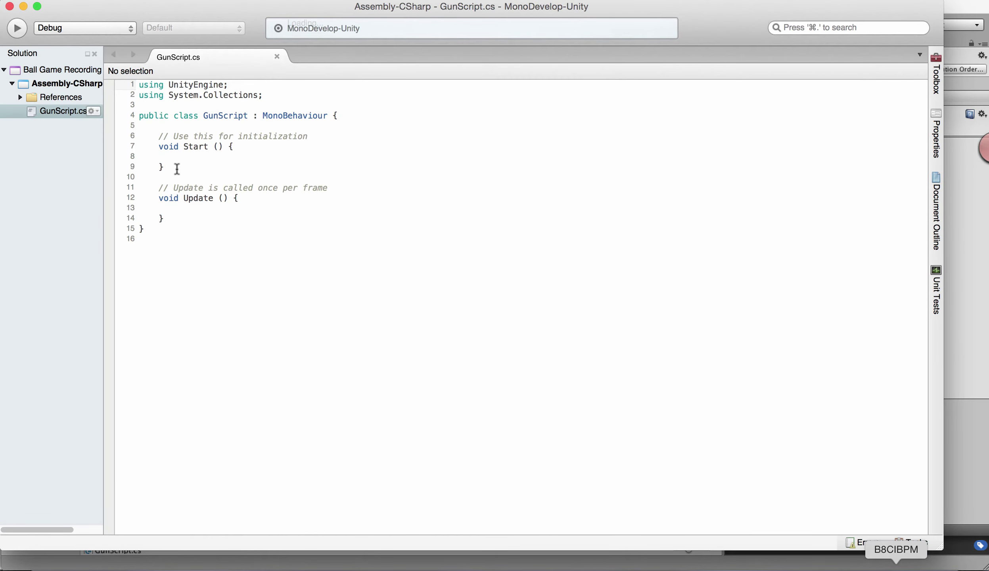
# - Begin an if condition that calls Input.GetKeyDown inside the Update method
pyautogui.moveTo(184, 168); pyautogui.dragTo(130, 147)
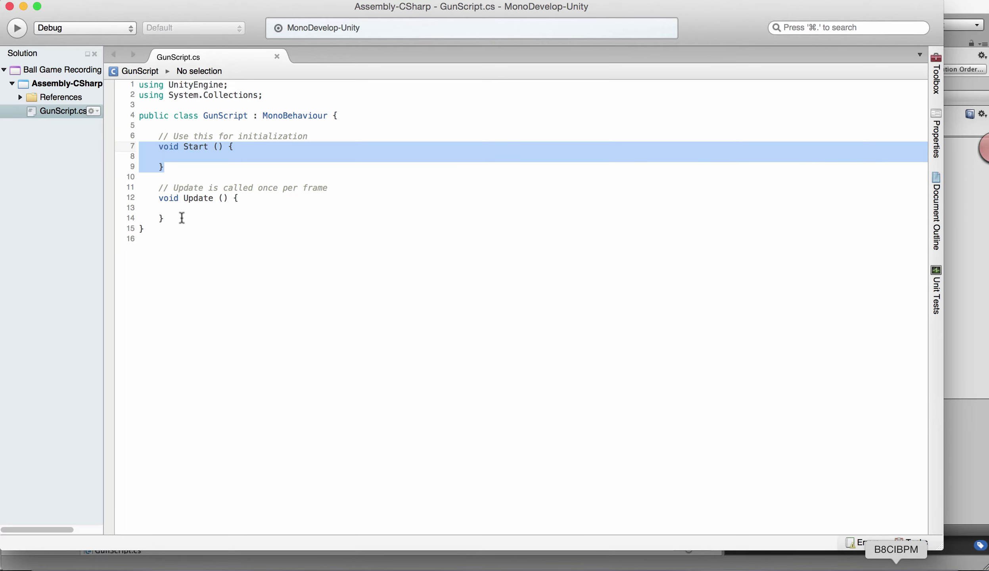
pyautogui.click(242, 197)
pyautogui.press('Return')
pyautogui.press('Return')
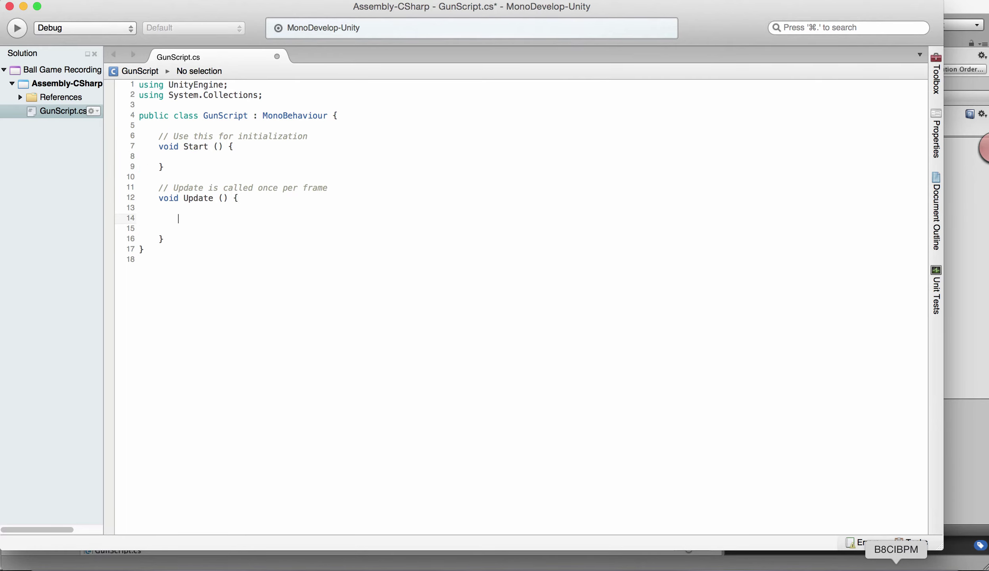
pyautogui.write('if(input.getkeyd')
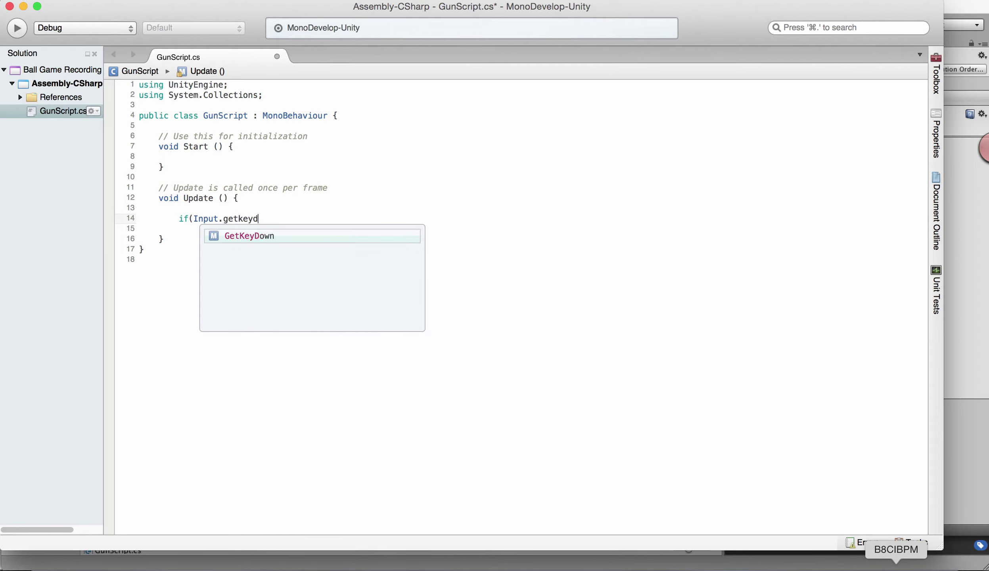
pyautogui.press('Return')
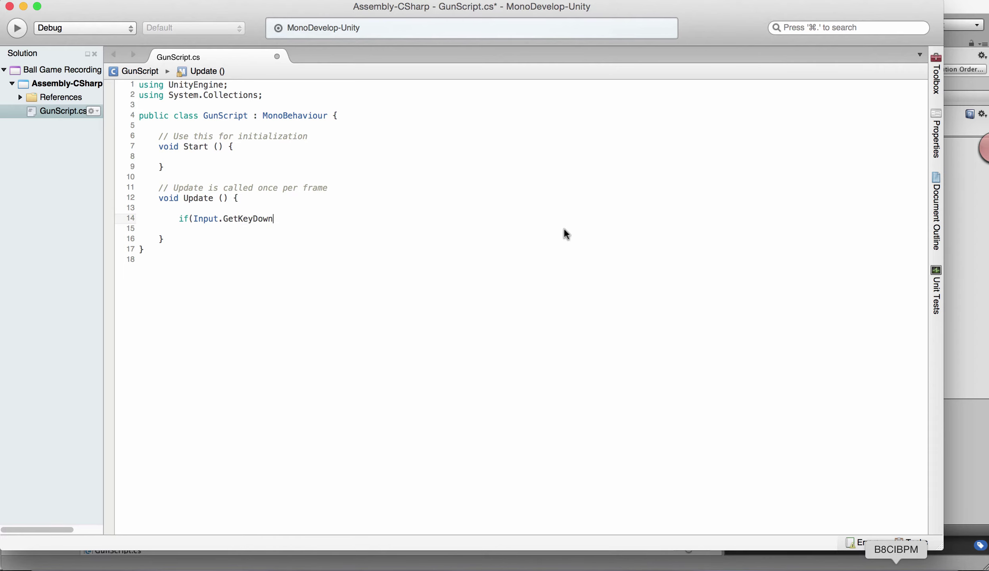
# - Pass "Fire1" as the GetKeyDown argument and close the condition's parentheses
pyautogui.write('())')
pyautogui.press('Left')
pyautogui.press('Left')
pyautogui.write('"Fire1')
pyautogui.press('Right')
pyautogui.press('Right')
pyautogui.press('Right')
# - Give the if statement a braced body, with the opening brace on its own line and blank lines inside
pyautogui.press('Return')
pyautogui.write('{')
pyautogui.press('Return')
pyautogui.write('}')
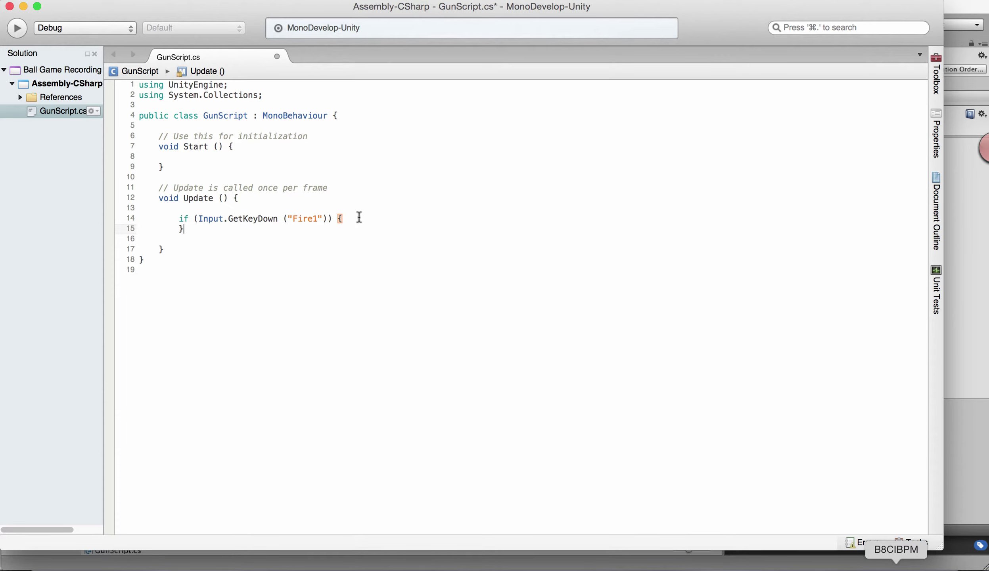
pyautogui.click(337, 218)
pyautogui.press('Return')
pyautogui.click(195, 228)
pyautogui.press('Return')
pyautogui.press('Return')
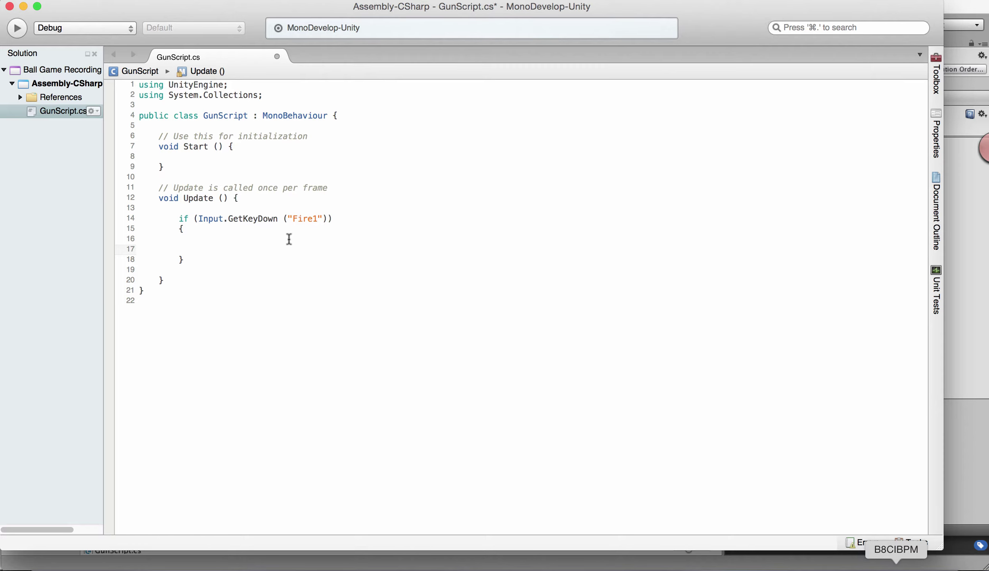
# - Inside the if body, begin an Instantiate call with bullet and transform.position as its first two arguments
pyautogui.write('In')
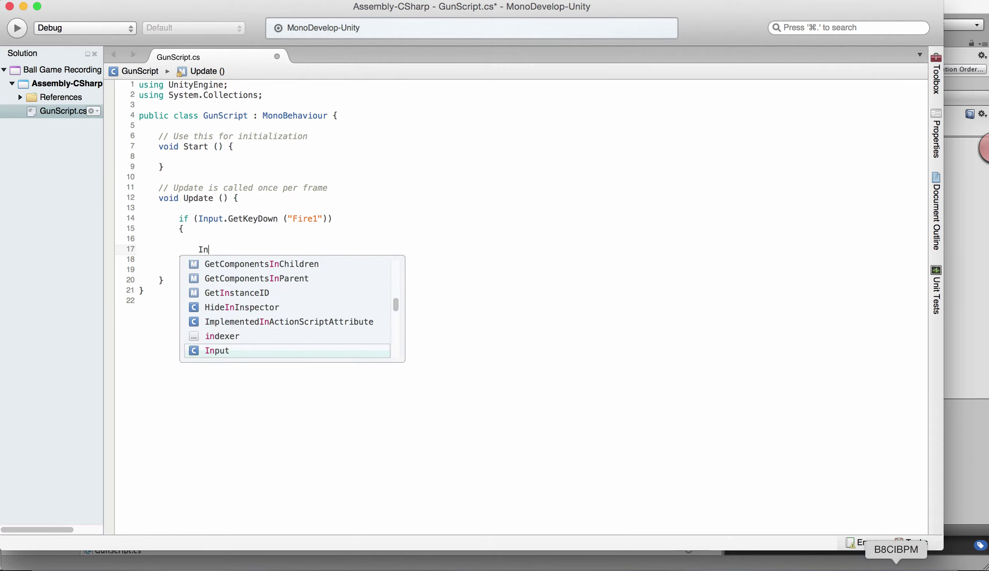
pyautogui.write('stantiate (b')
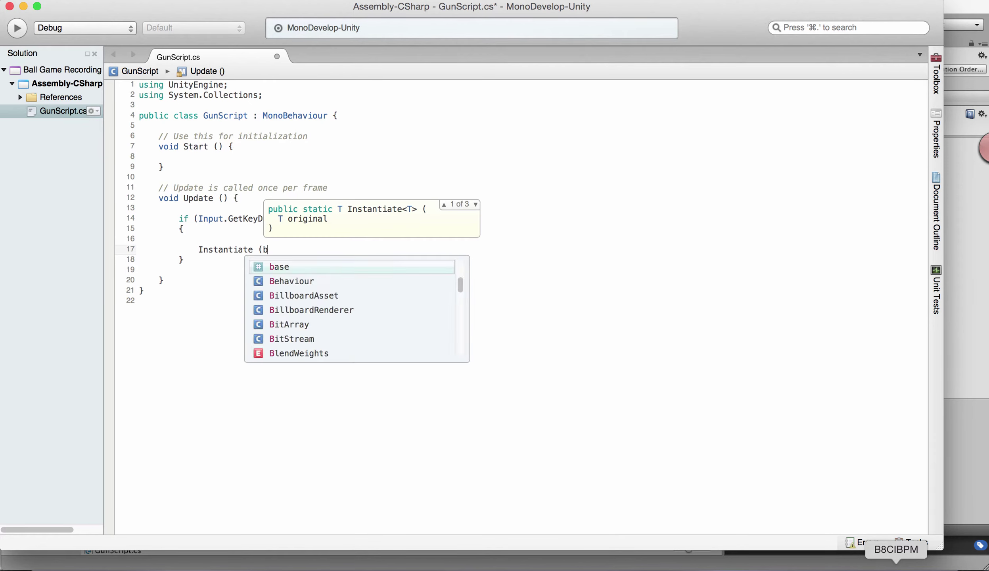
pyautogui.write('ullet, transfo')
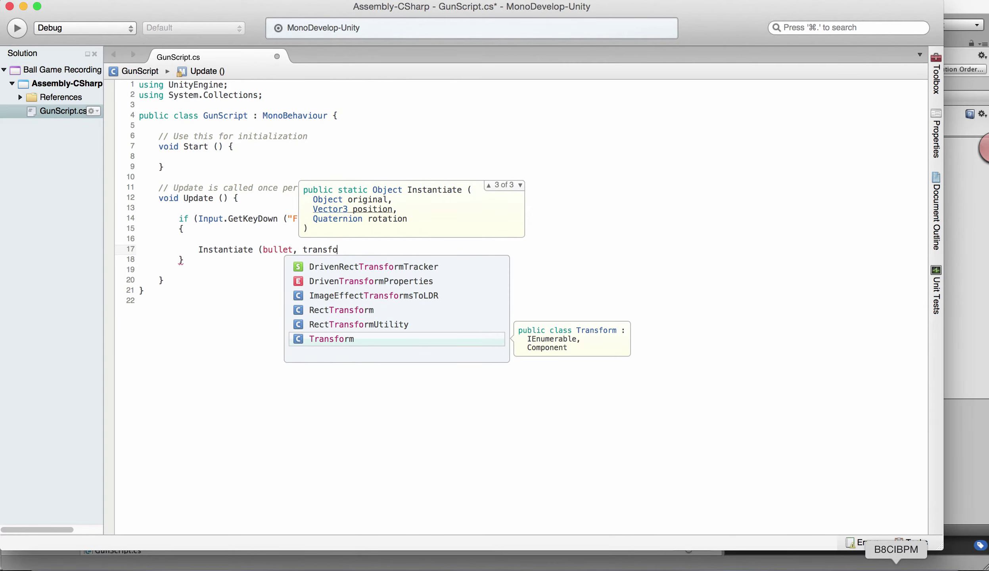
pyautogui.write('m.')
pyautogui.press('BackSpace')
pyautogui.press('BackSpace')
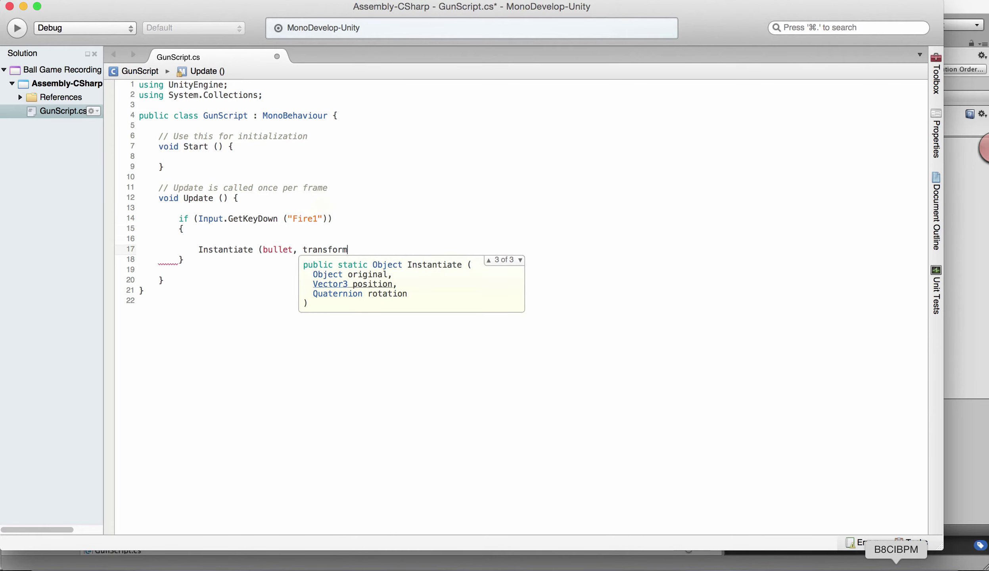
pyautogui.write('rm.pos')
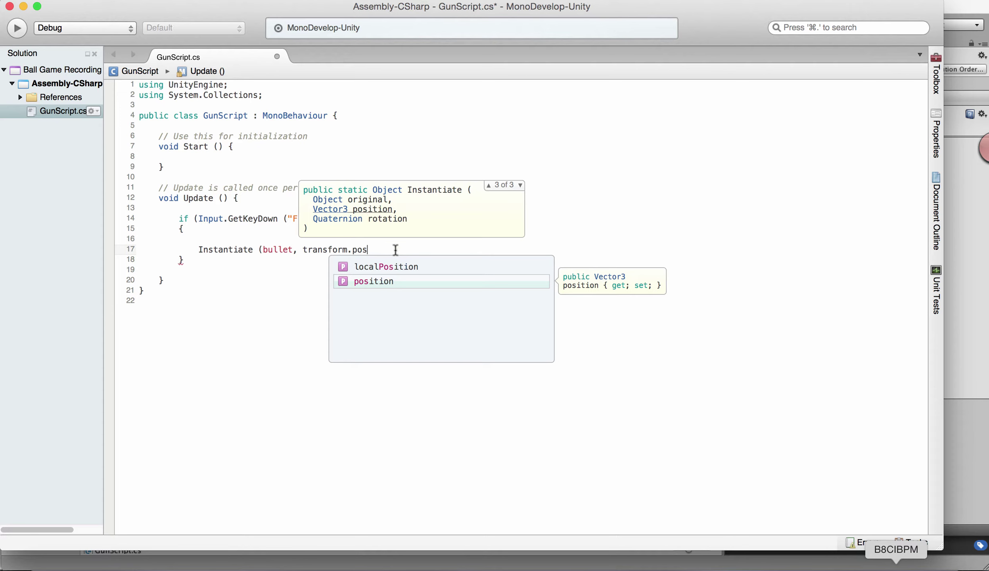
pyautogui.press('Return')
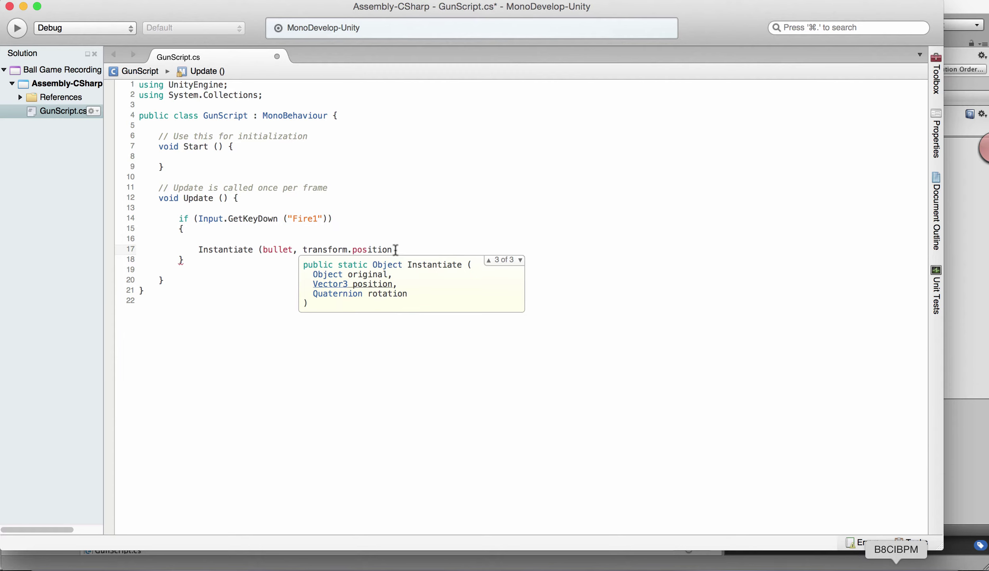
pyautogui.write(',')
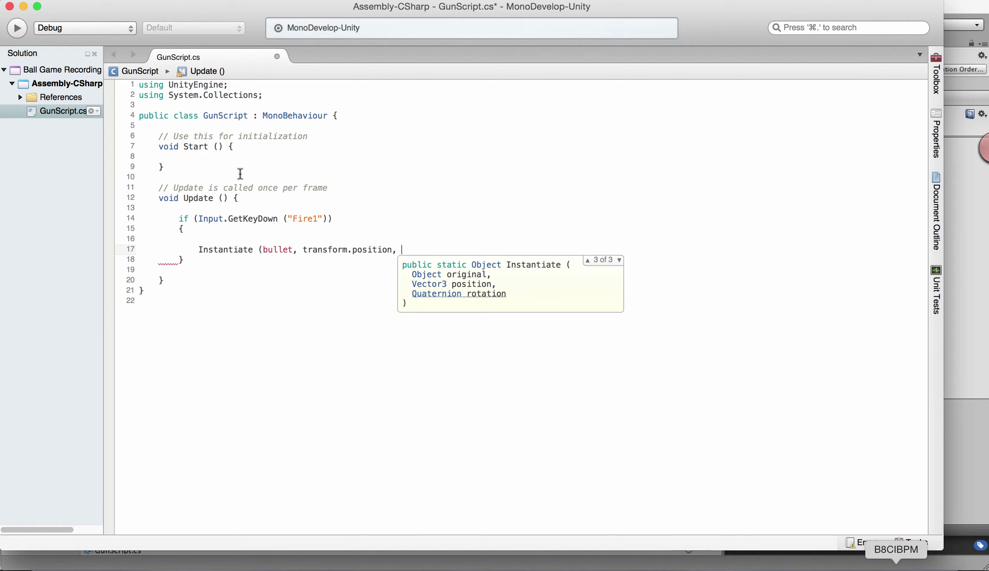
# - Complete the Instantiate call with transform.rotation as the third argument and end the statement
pyautogui.write('Transf')
pyautogui.press('Return')
pyautogui.write('.')
pyautogui.press('BackSpace')
pyautogui.press('BackSpace')
pyautogui.press('BackSpace')
pyautogui.press('BackSpace')
pyautogui.press('BackSpace')
pyautogui.press('BackSpace')
pyautogui.press('BackSpace')
pyautogui.press('BackSpace')
pyautogui.press('BackSpace')
pyautogui.press('BackSpace')
pyautogui.write('trans')
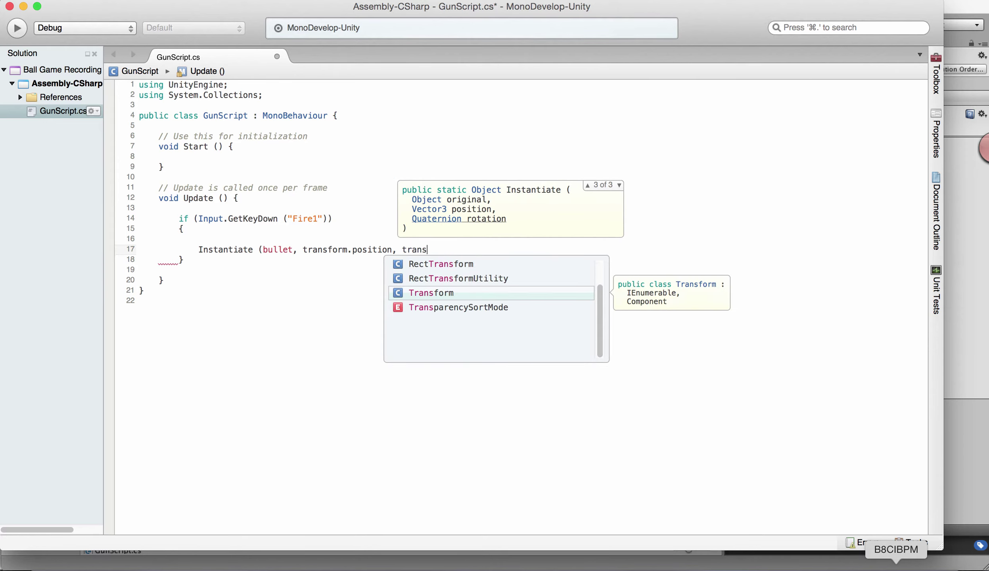
pyautogui.write('form.position, t')
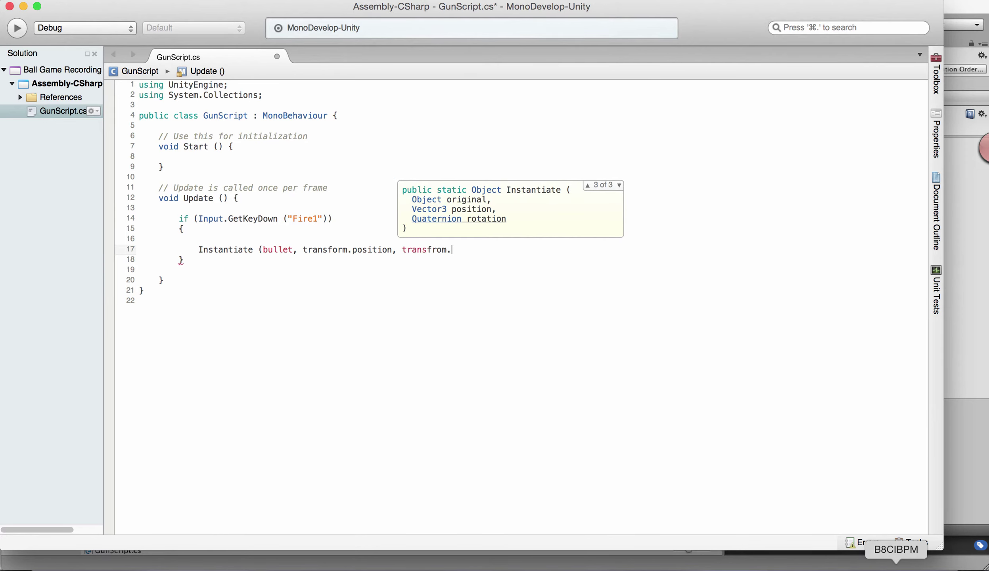
pyautogui.write('ransform.rotation);')
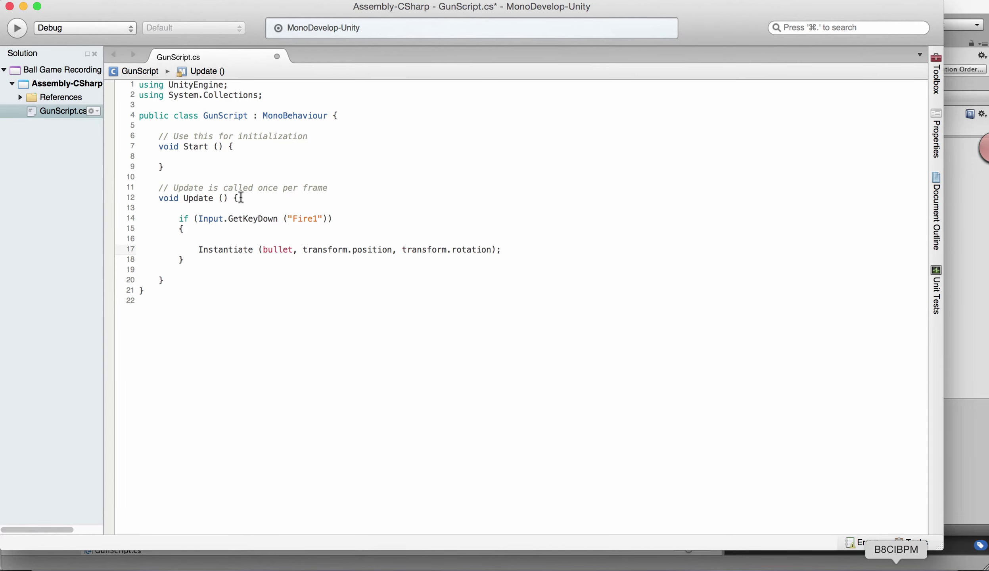
# - Declare a public GameObject variable named bullet at the top of the GunScript class and save the script
pyautogui.doubleClick(279, 250)
pyautogui.click(366, 117)
pyautogui.press('Return')
pyautogui.press('Return')
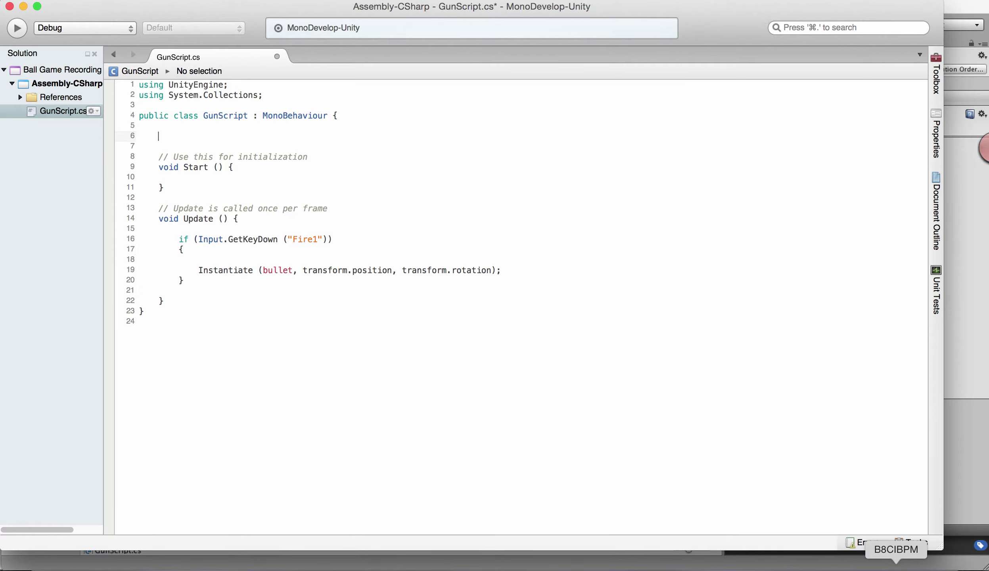
pyautogui.write('public GameObject bullet;')
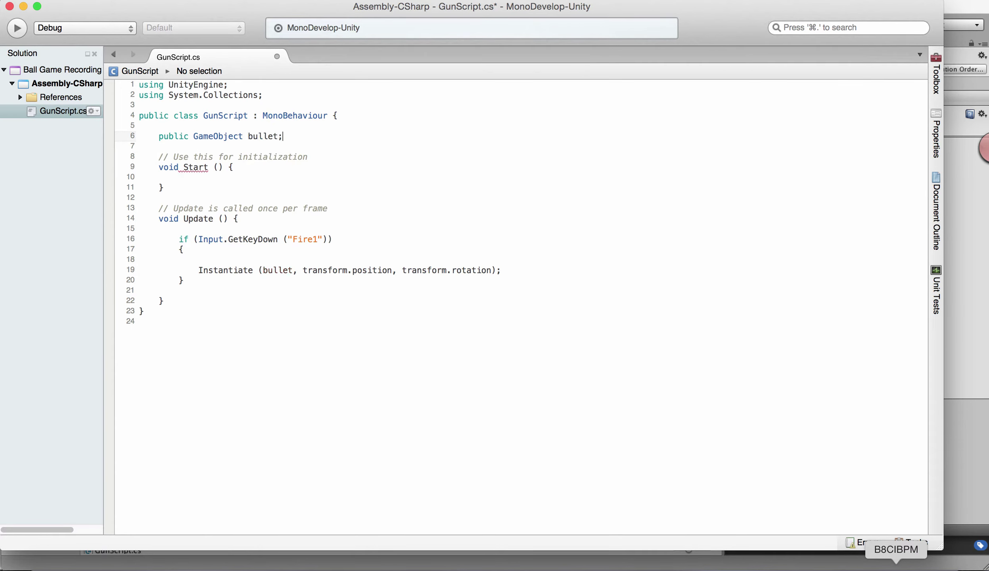
pyautogui.press('super+s')
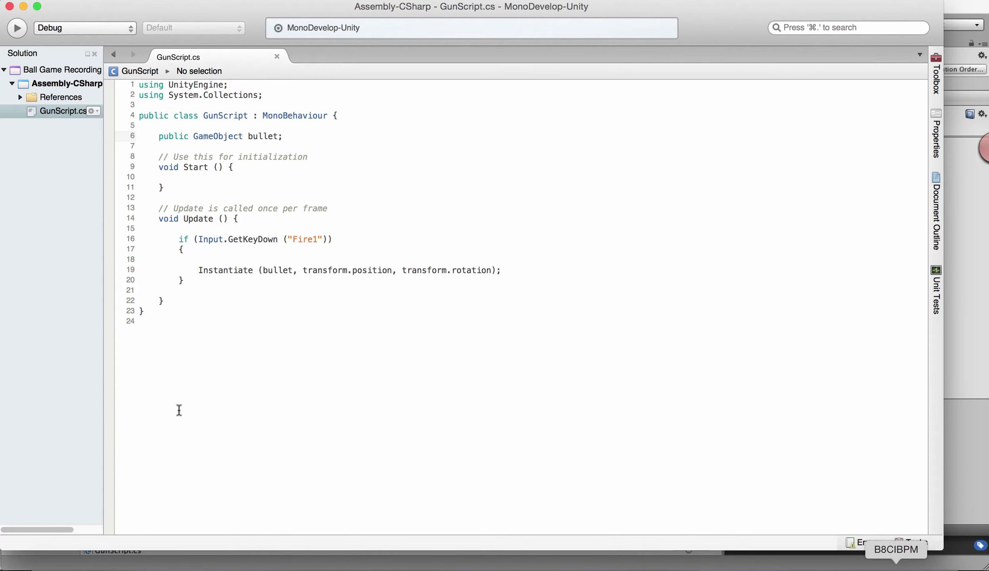
pyautogui.click(25, 6)
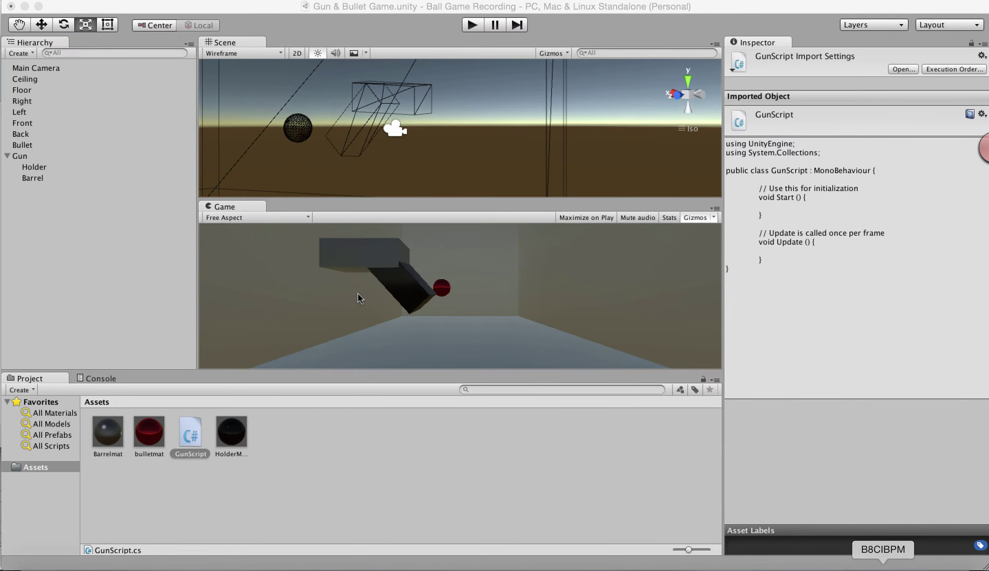
pyautogui.click(19, 146)
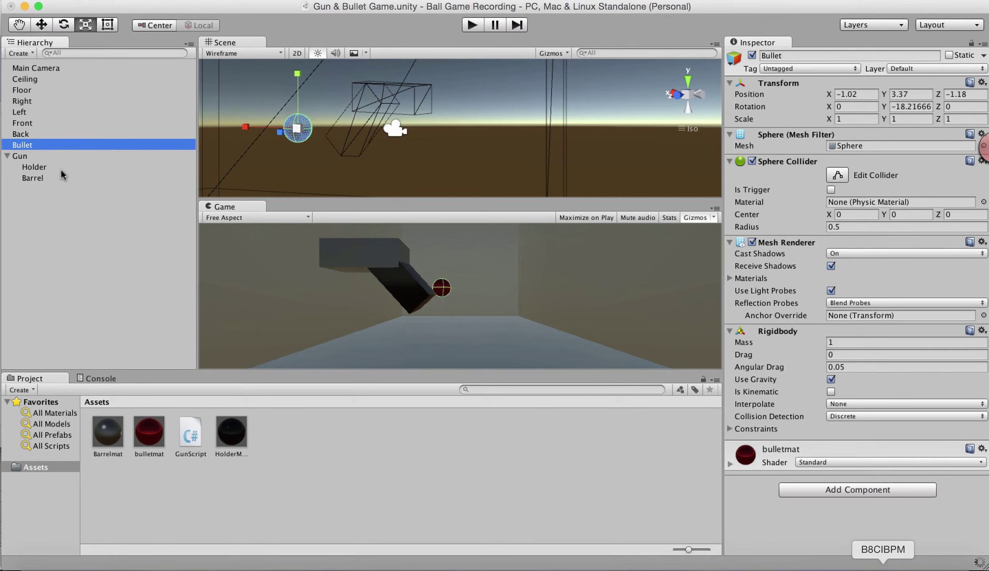
pyautogui.click(23, 156)
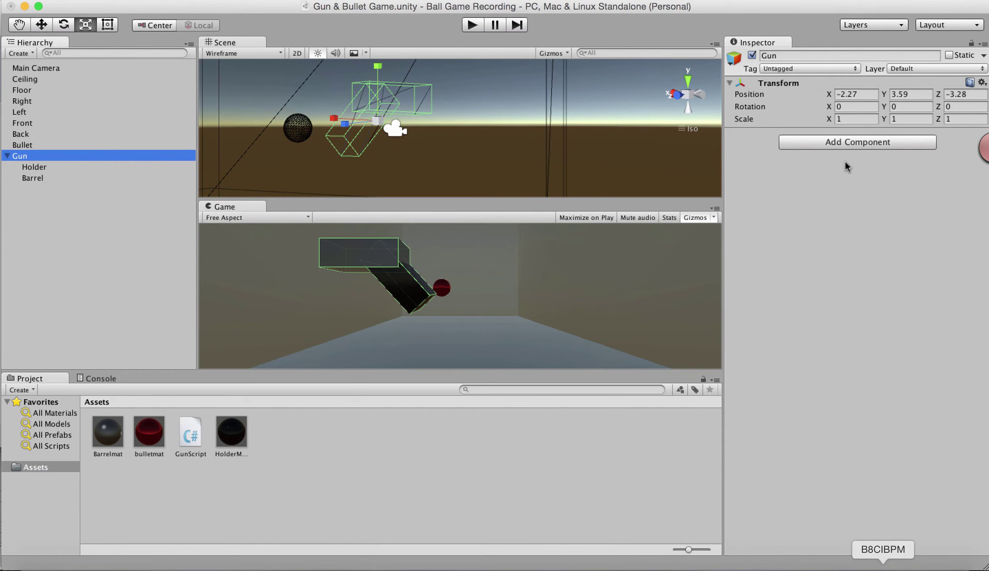
pyautogui.click(855, 143)
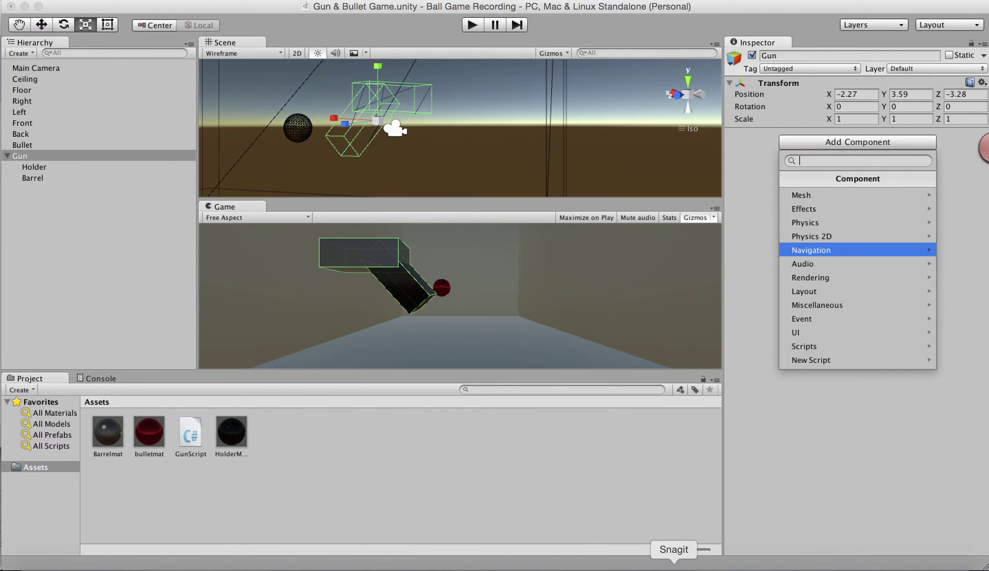
pyautogui.click(703, 567)
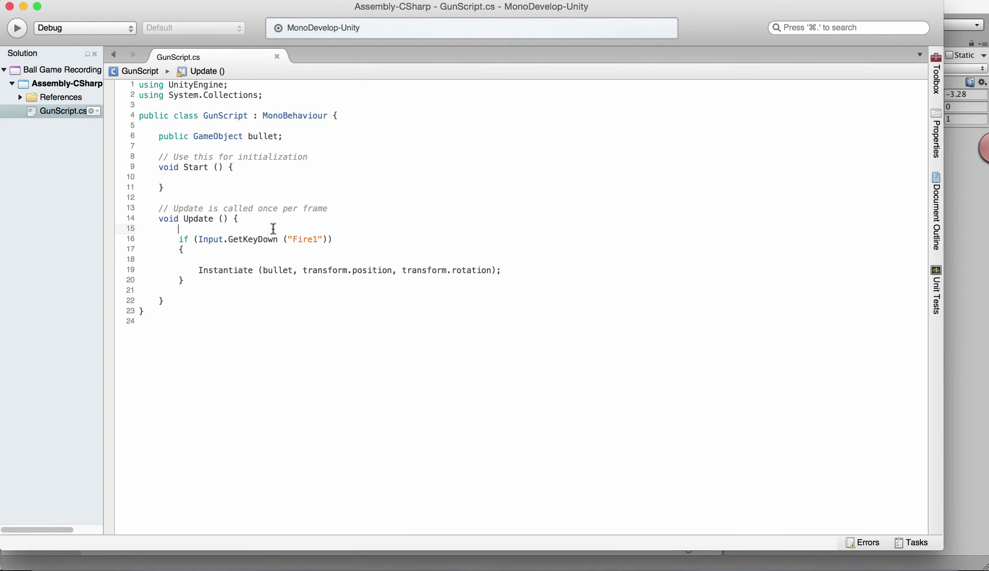
# - Switch to Unity, attach GunScript to the Gun and assign the Bullet object to the script's Bullet variable
pyautogui.press('super+Tab')
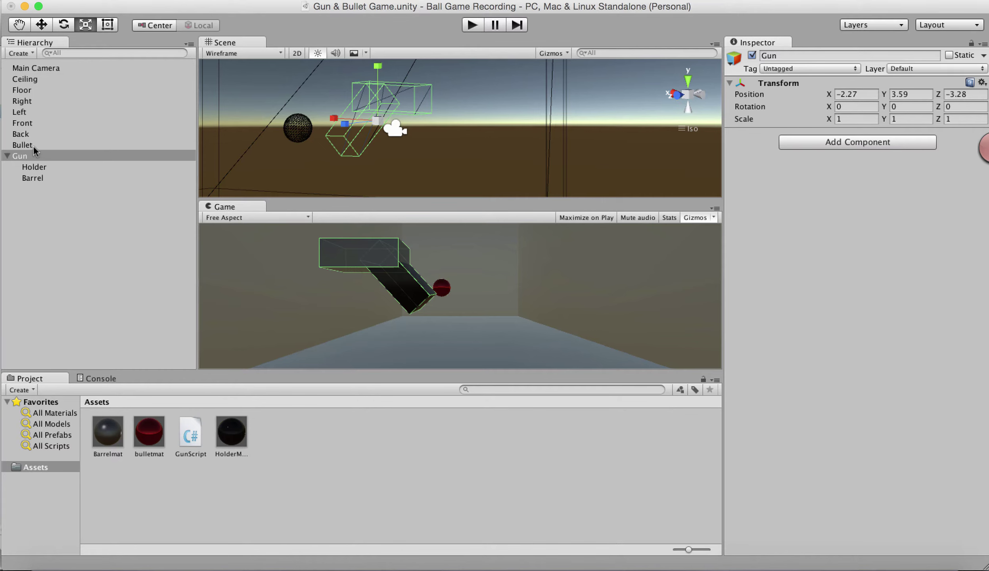
pyautogui.moveTo(190, 433); pyautogui.dragTo(773, 338)
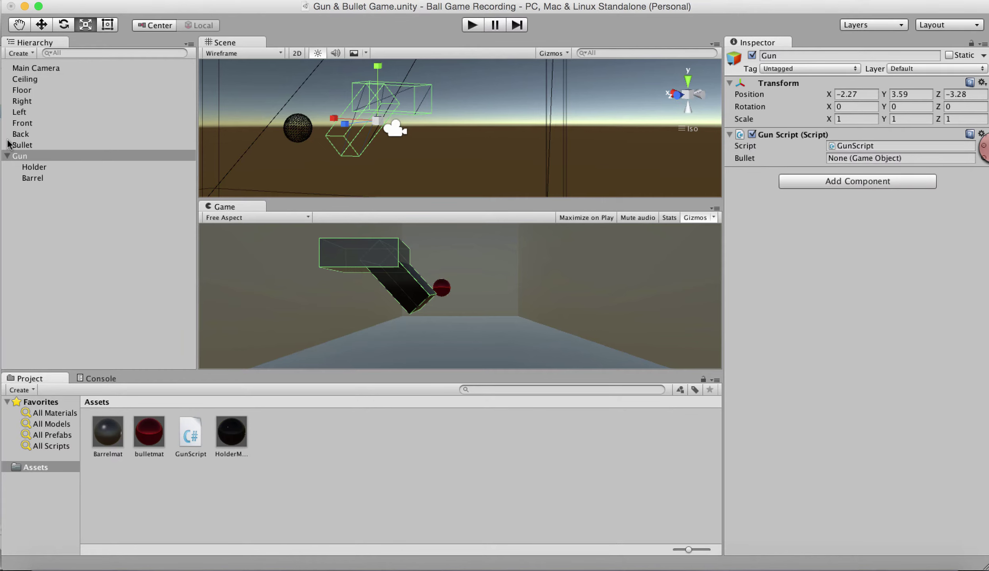
pyautogui.moveTo(23, 144); pyautogui.dragTo(872, 158)
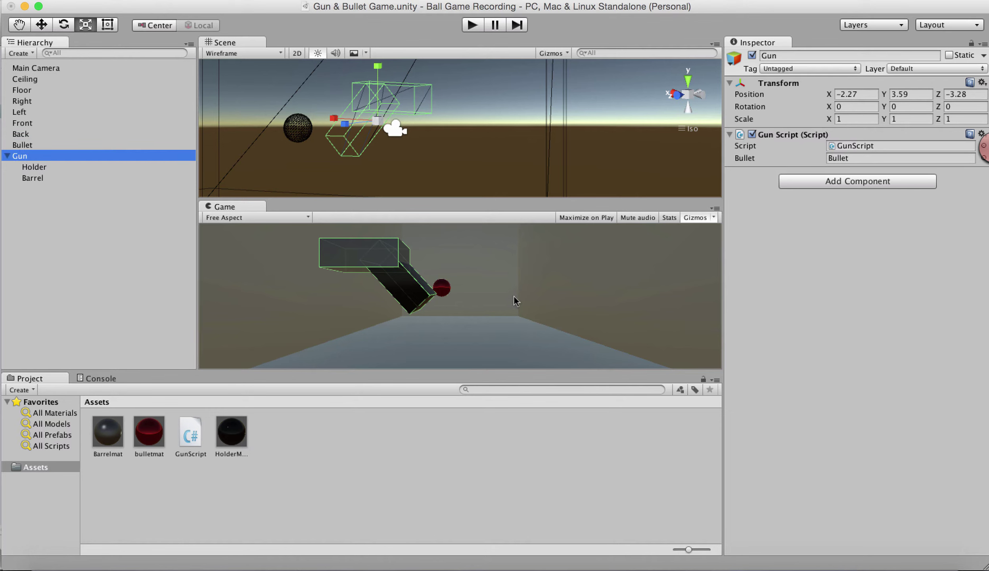
pyautogui.click(513, 311)
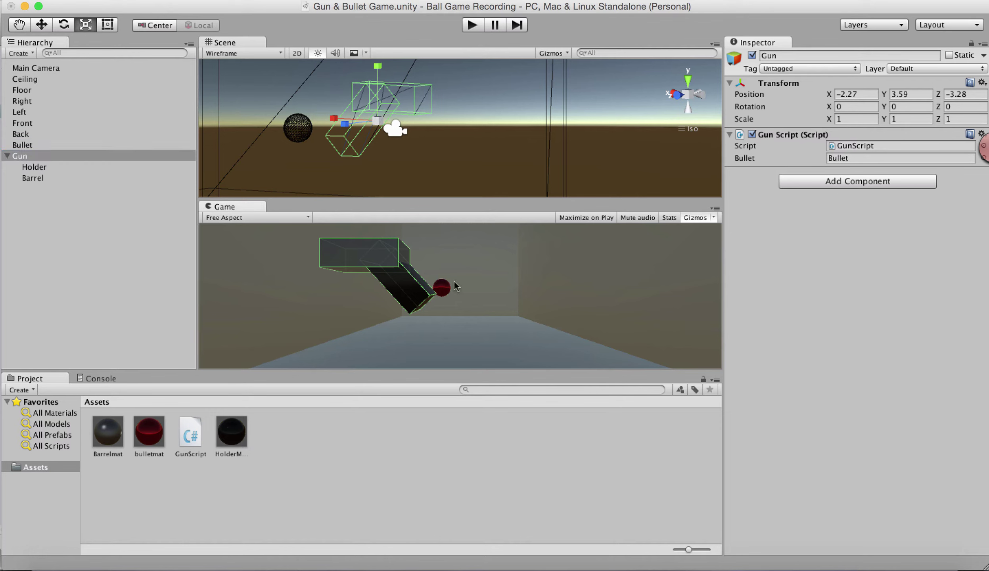
# - Run the game to test GunScript and stop it
pyautogui.click(472, 26)
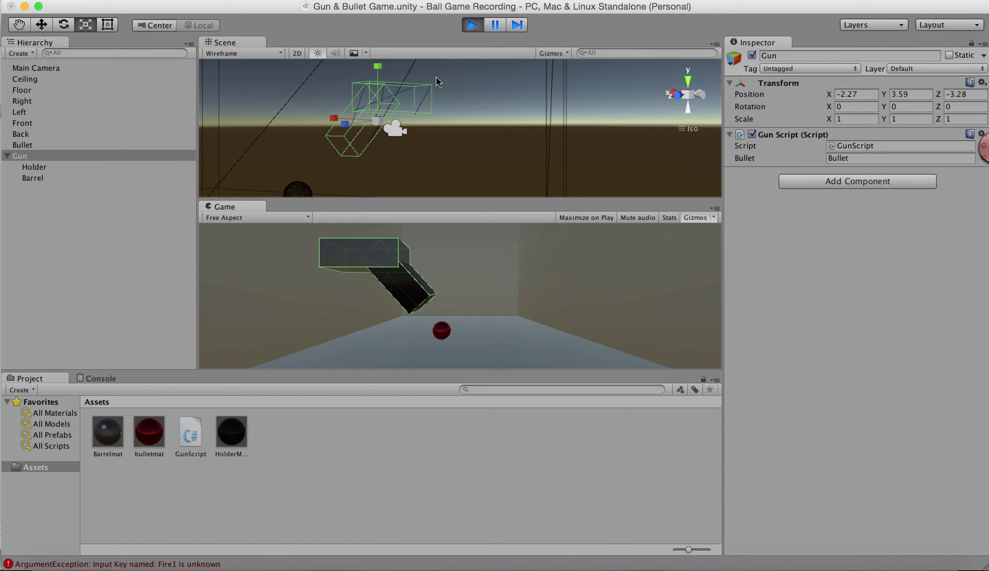
pyautogui.click(473, 24)
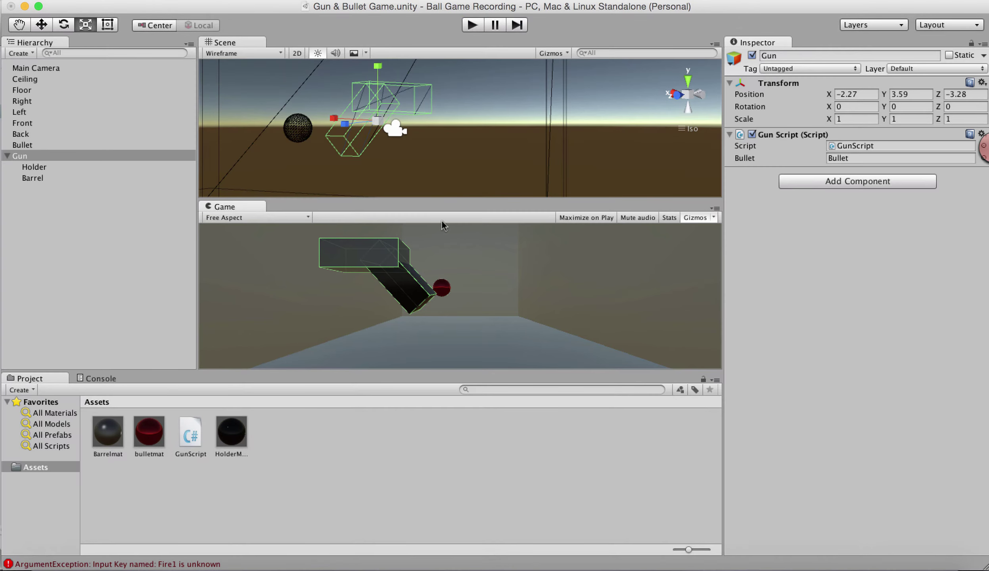
# - Examine the logged console errors and open the latest one at its source line in GunScript
pyautogui.doubleClick(145, 568)
pyautogui.press('super+Tab')
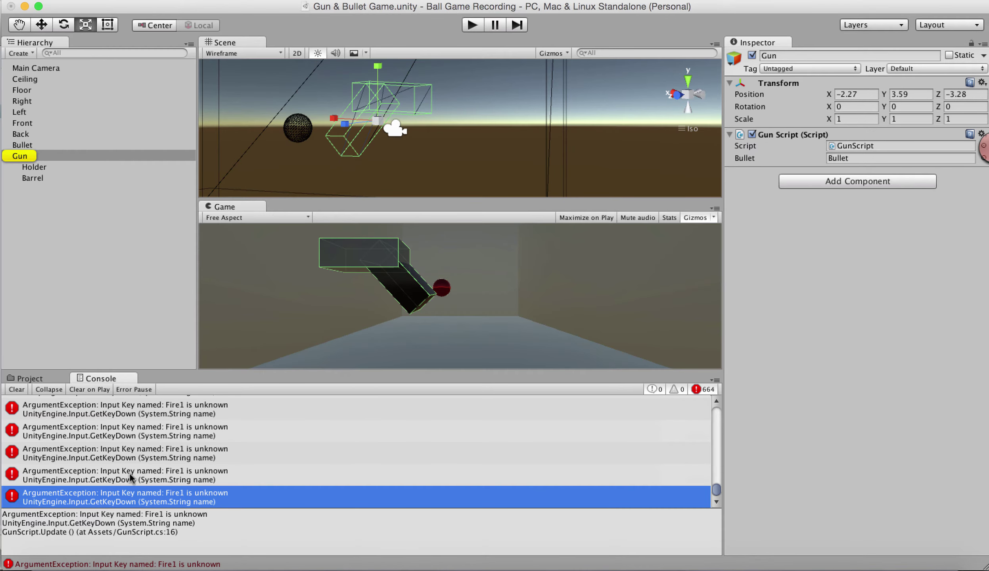
pyautogui.doubleClick(181, 499)
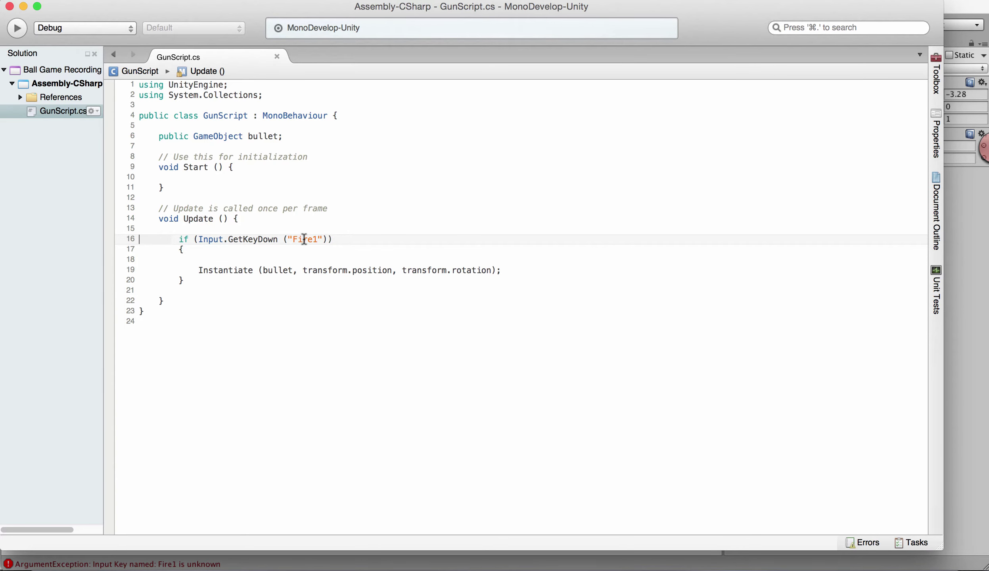
pyautogui.click(320, 239)
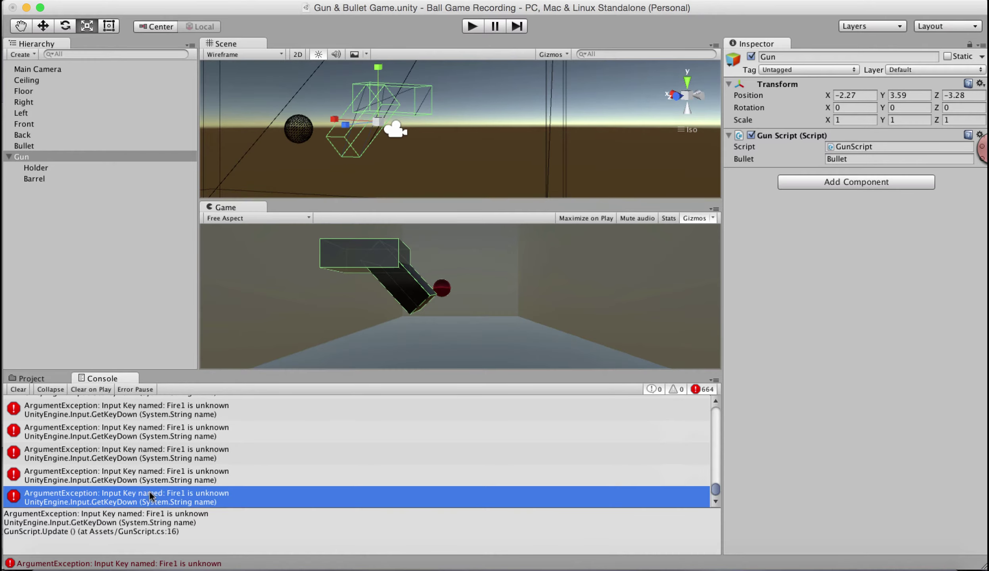
pyautogui.click(133, 474)
pyautogui.click(126, 493)
pyautogui.doubleClick(130, 492)
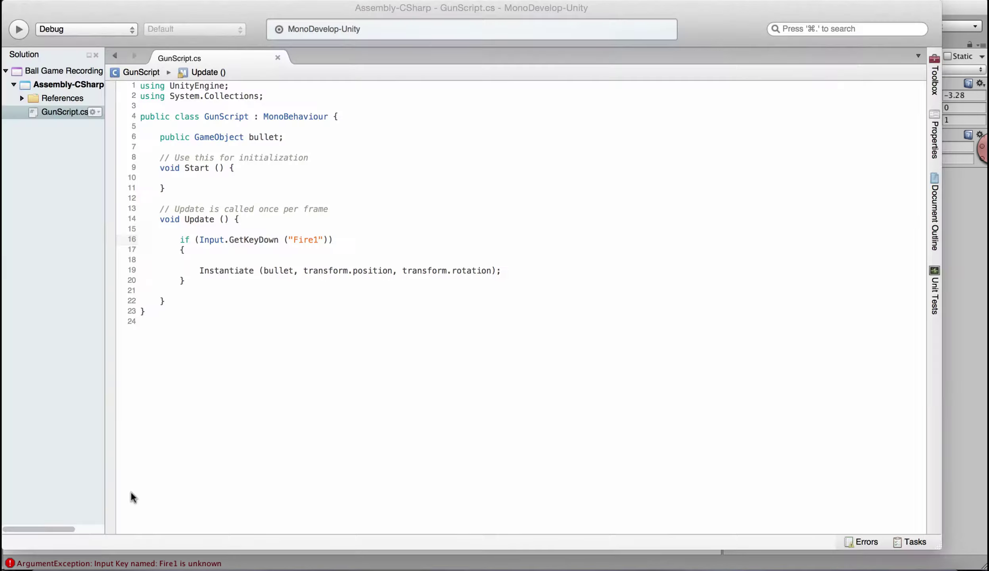
# - Change the if condition's method from GetKeyDown to GetButtonDown in GunScript and save the script
pyautogui.moveTo(243, 240); pyautogui.dragTo(256, 240)
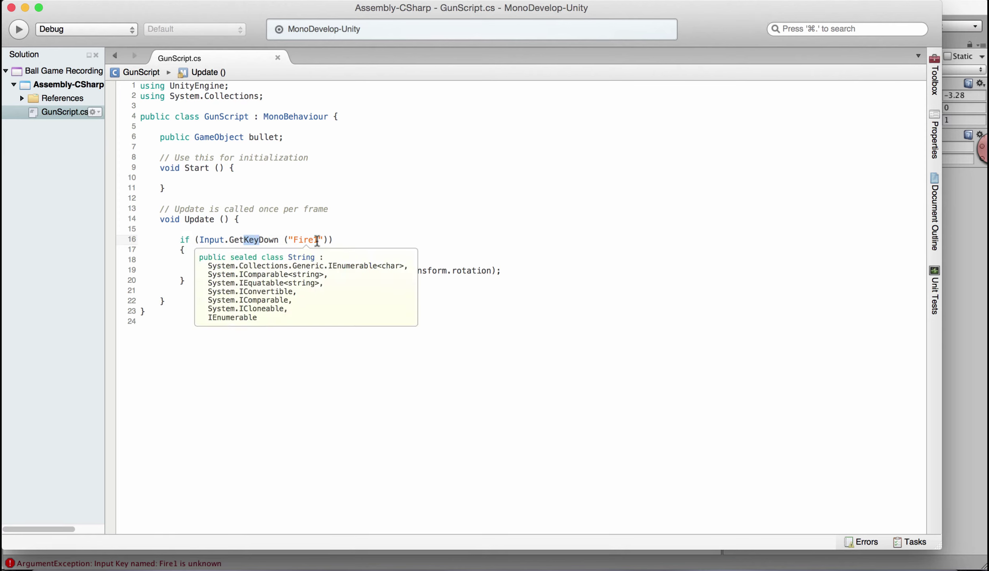
pyautogui.press('BackSpace')
pyautogui.write('Button')
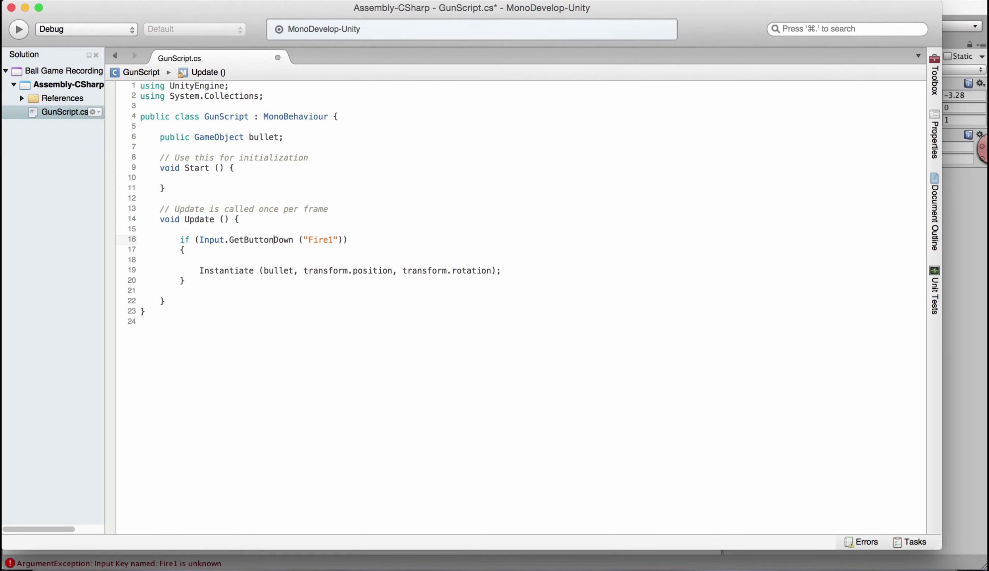
pyautogui.press('super+s')
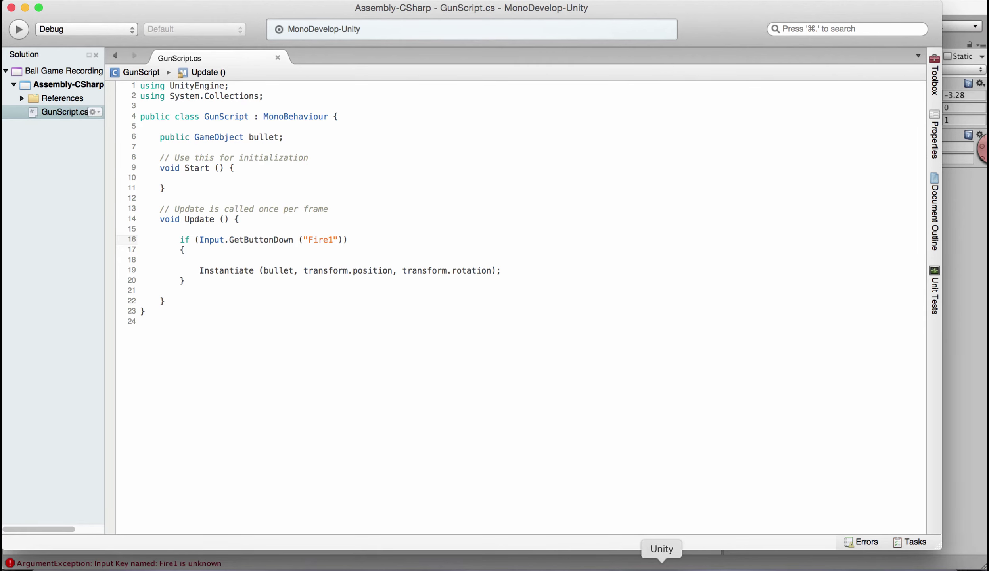
# - Switch back to Unity, clear the console messages and start the game
pyautogui.click(619, 549)
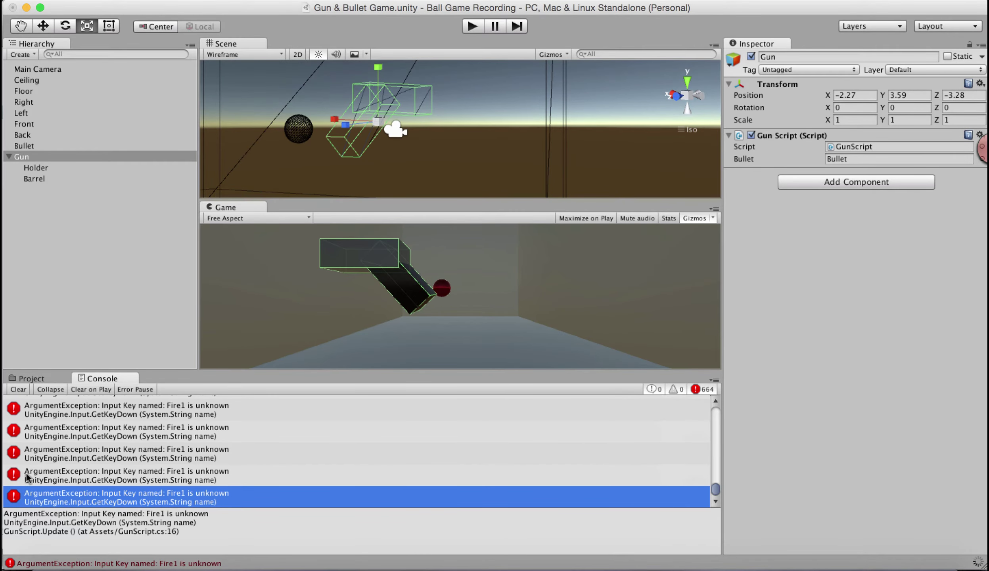
pyautogui.click(19, 389)
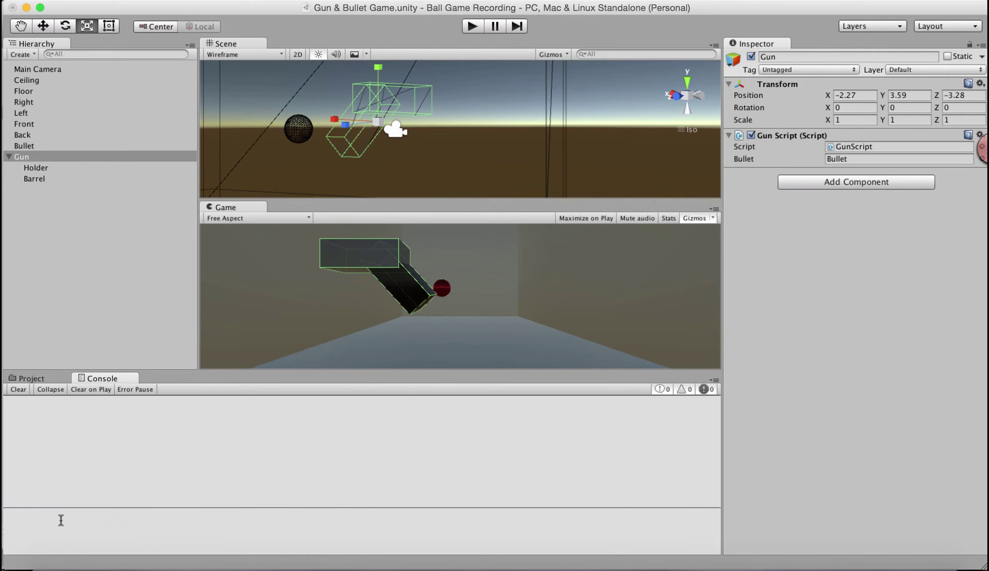
pyautogui.click(470, 28)
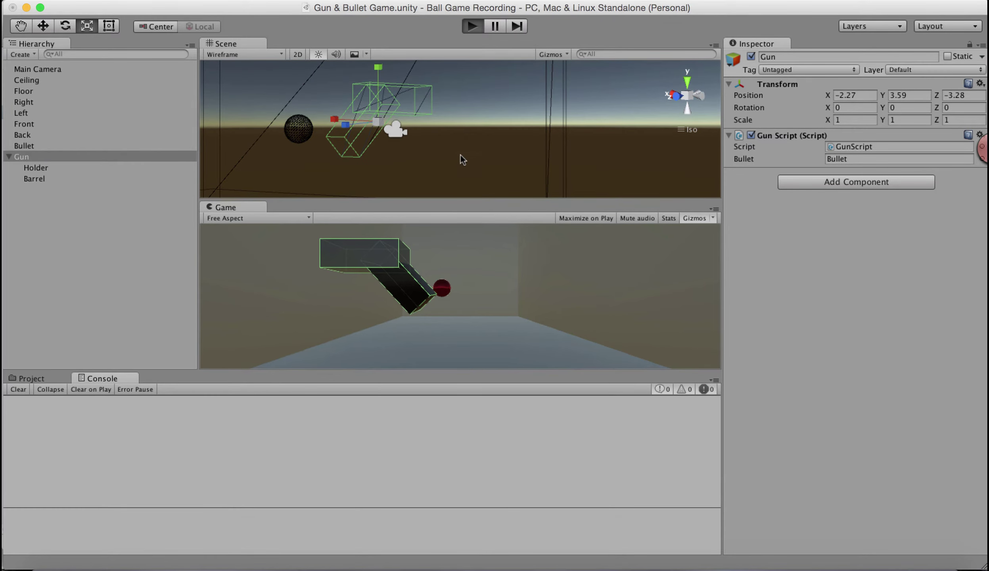
pyautogui.click(349, 134)
pyautogui.click(349, 134)
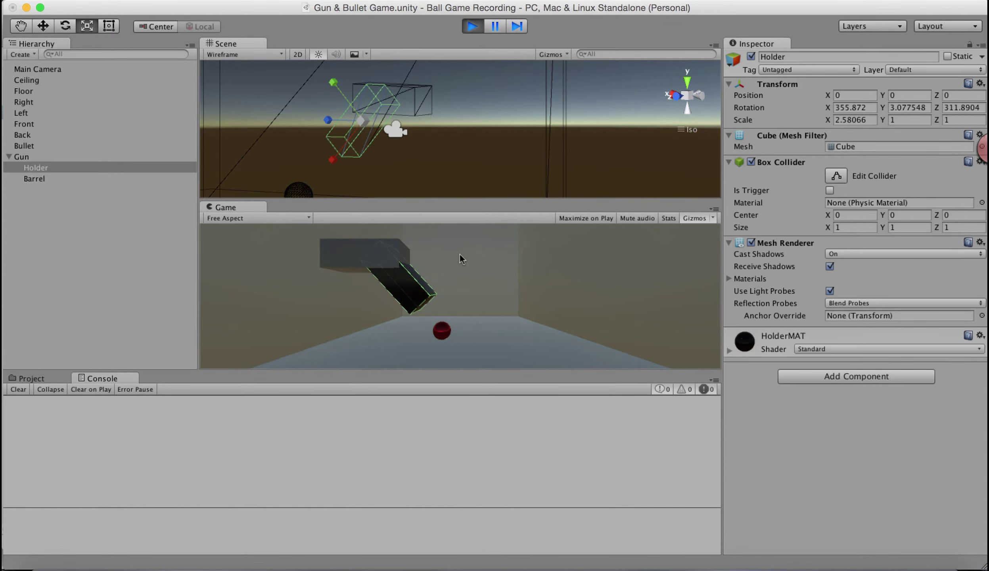
# - Fire bullets repeatedly in the running game to test the gun, and stop the game
pyautogui.click(488, 294)
pyautogui.click(463, 282)
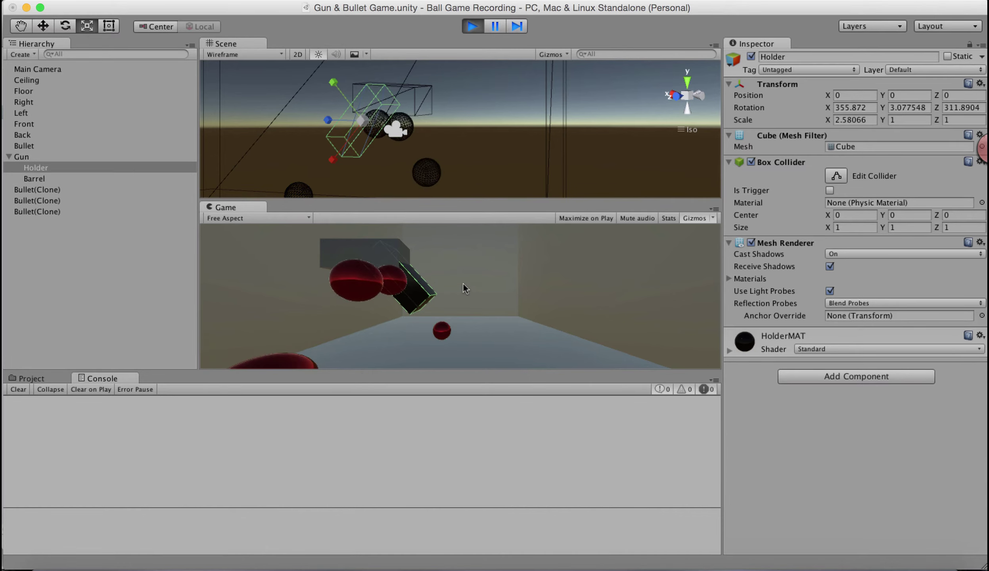
pyautogui.click(463, 282)
pyautogui.click(457, 286)
pyautogui.click(459, 282)
pyautogui.click(502, 280)
pyautogui.click(501, 279)
pyautogui.click(502, 279)
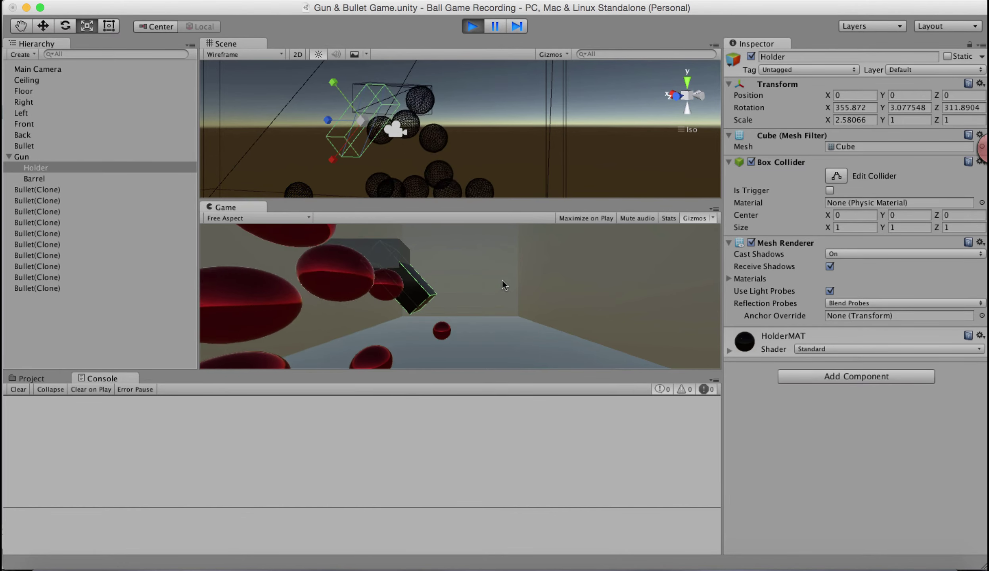
pyautogui.click(446, 279)
pyautogui.click(589, 294)
pyautogui.click(506, 290)
pyautogui.click(460, 274)
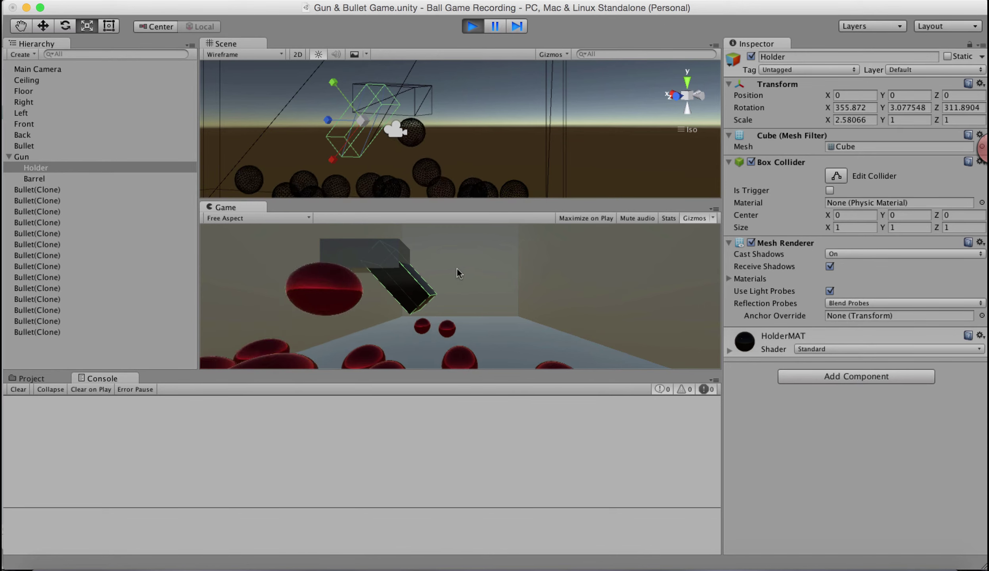
pyautogui.click(381, 272)
pyautogui.click(381, 272)
pyautogui.click(377, 267)
pyautogui.click(378, 268)
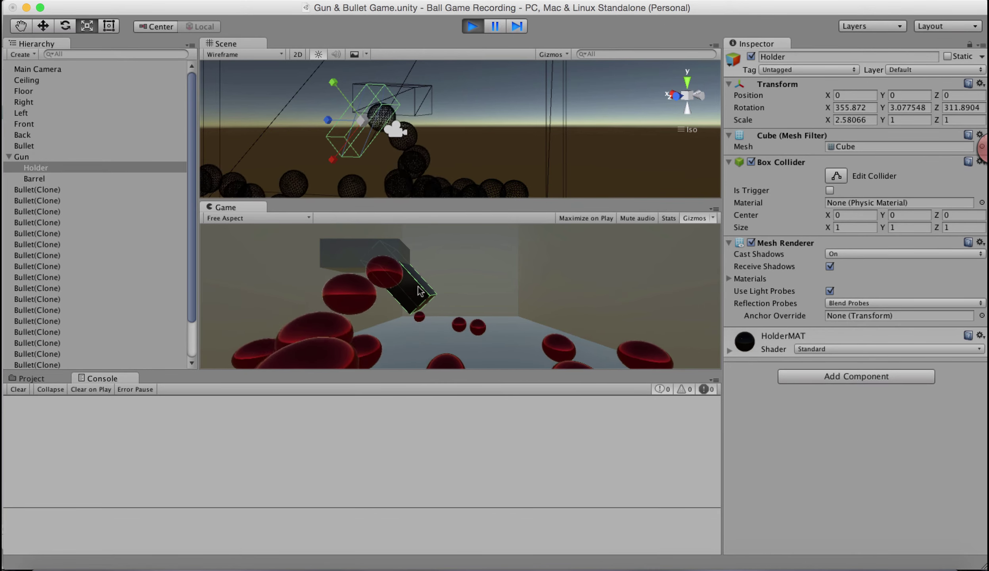
pyautogui.click(474, 314)
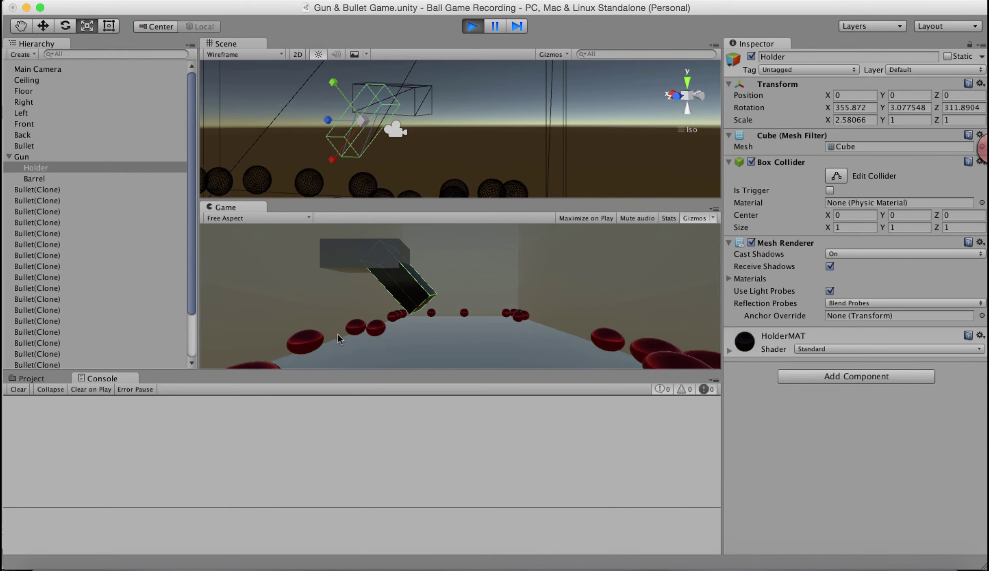
pyautogui.click(469, 27)
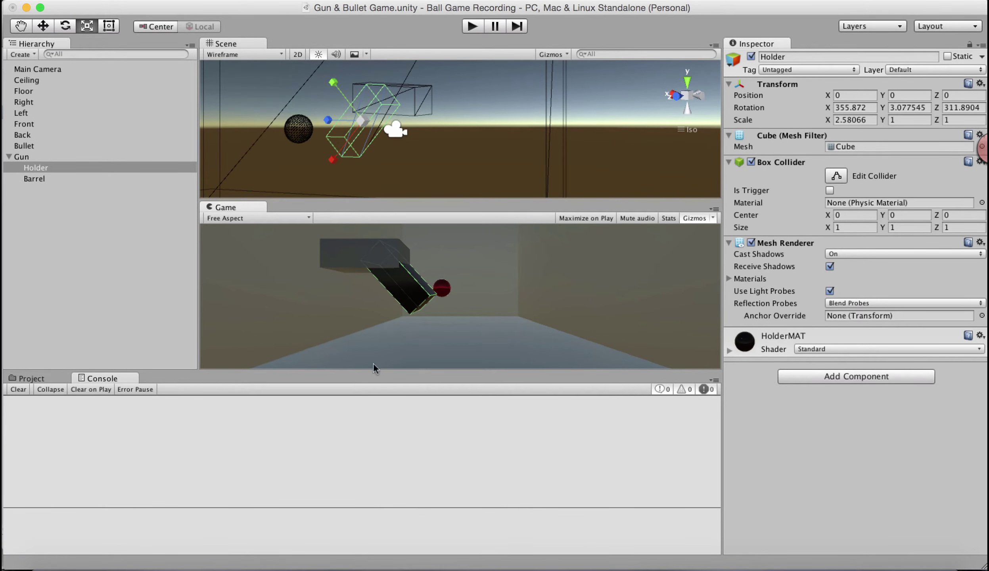
# - Inspect the Bullet object's components and the contents of the GunScript asset
pyautogui.click(18, 146)
pyautogui.click(47, 380)
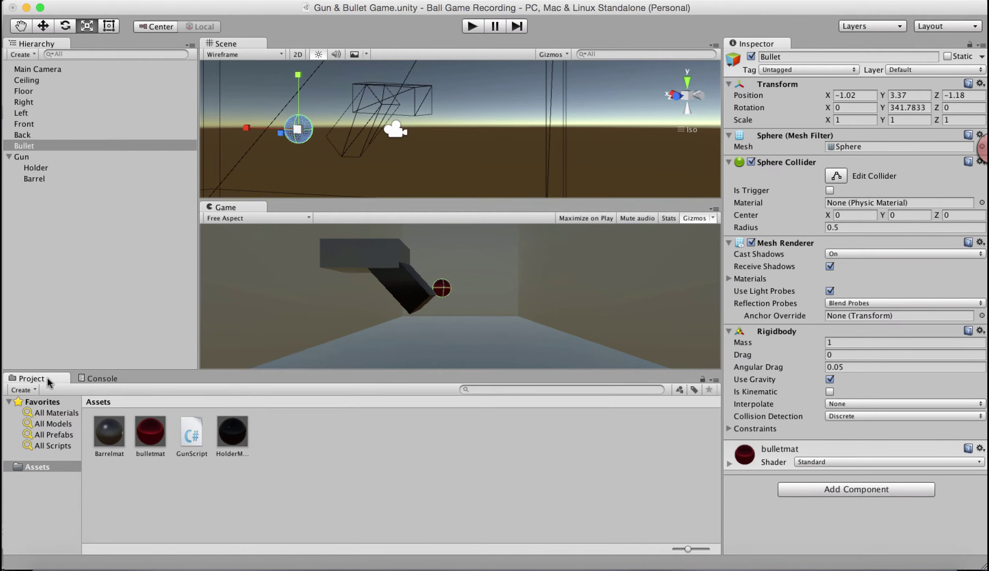
pyautogui.click(191, 445)
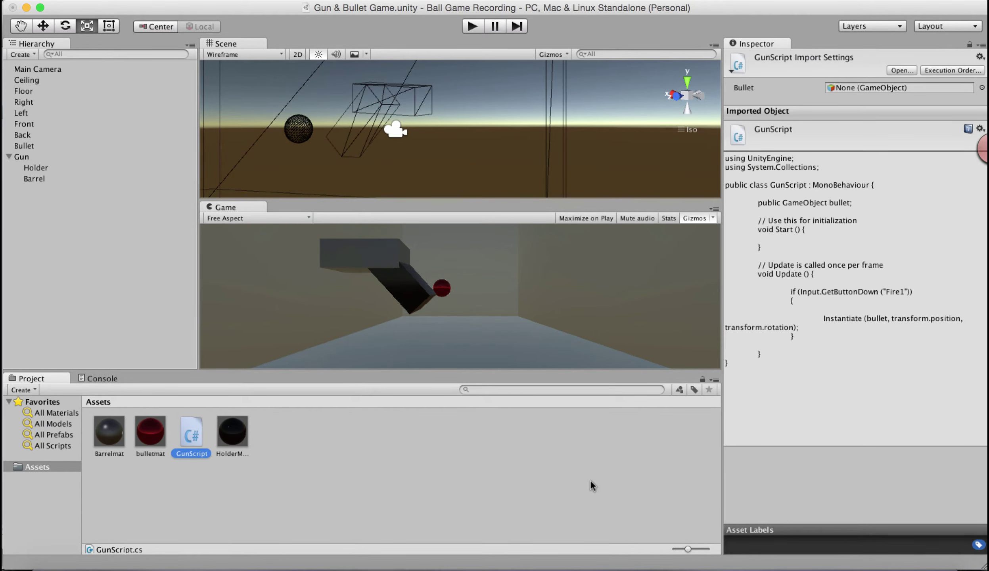
pyautogui.click(250, 495)
pyautogui.click(196, 442)
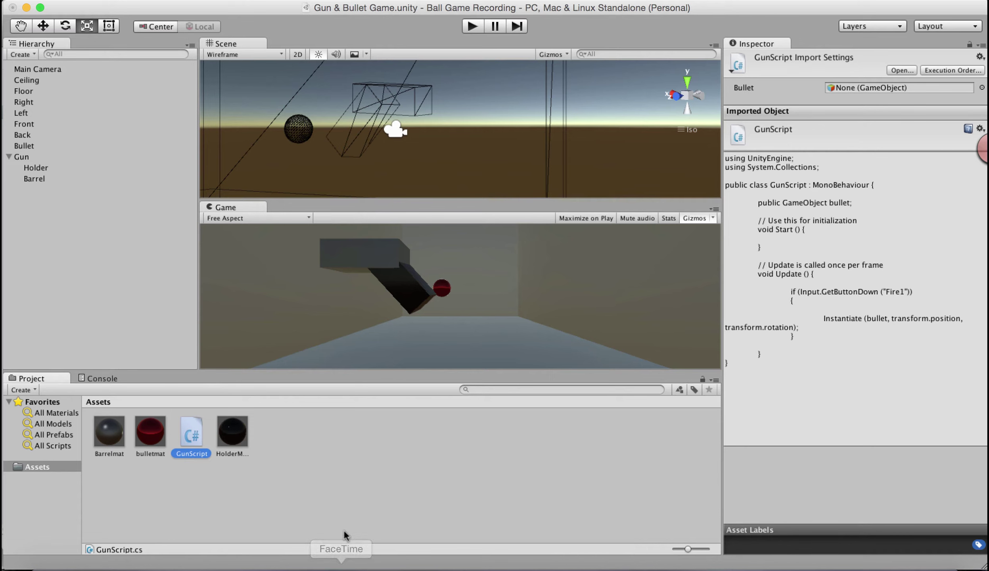
# - Create a C# script named BulletScript in the Assets folder
pyautogui.click(346, 504)
pyautogui.rightClick(346, 502)
pyautogui.moveTo(457, 345)
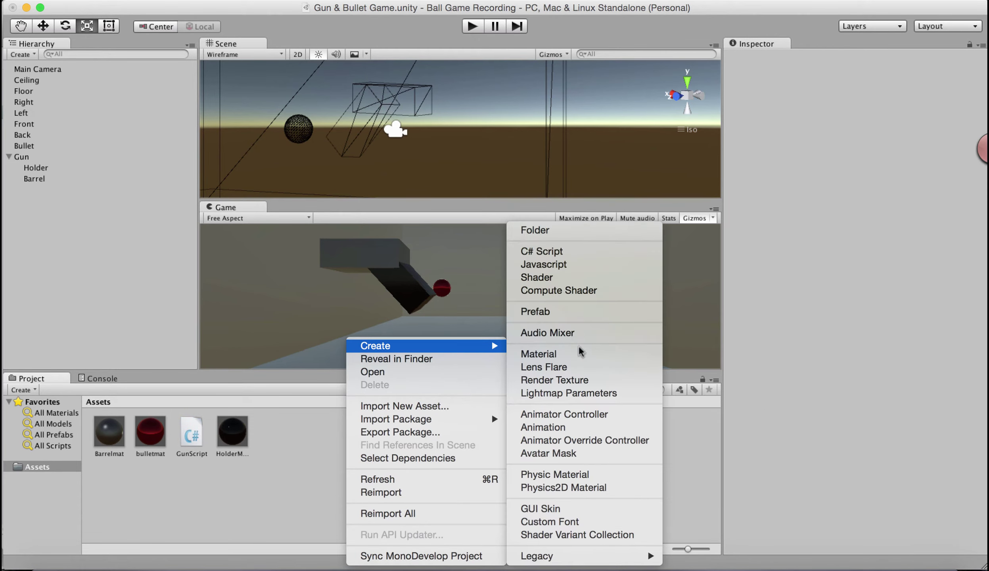
pyautogui.click(583, 250)
pyautogui.write('Bullet')
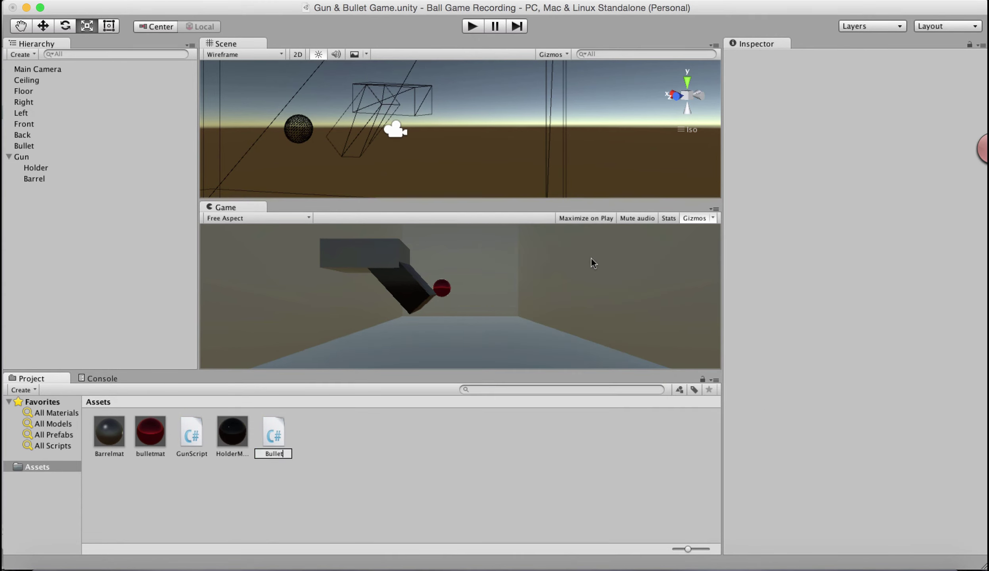
pyautogui.write('Script')
pyautogui.press('Return')
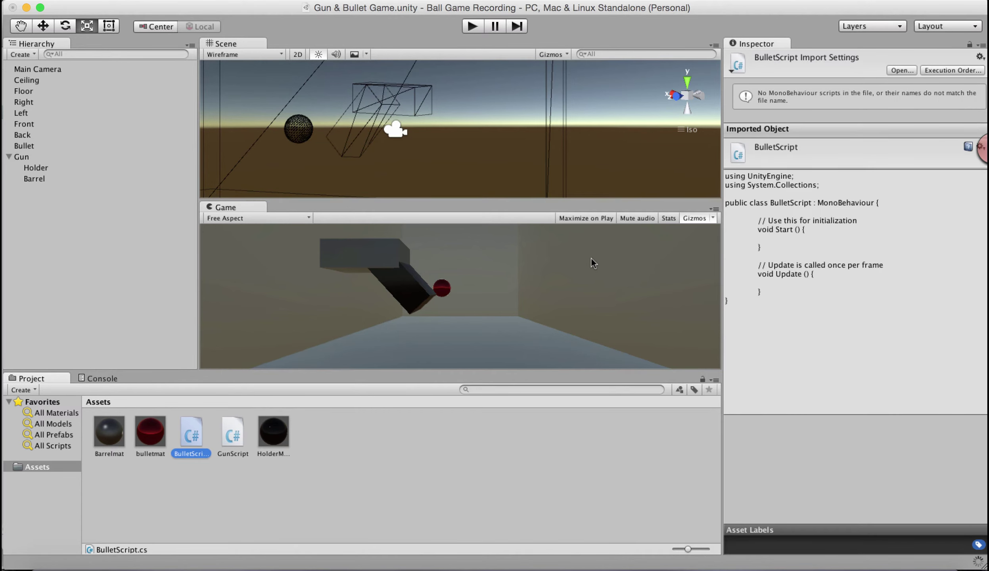
# - Open BulletScript in MonoDevelop and declare a public Rigidbody variable named rbody at the top of the class
pyautogui.doubleClick(195, 439)
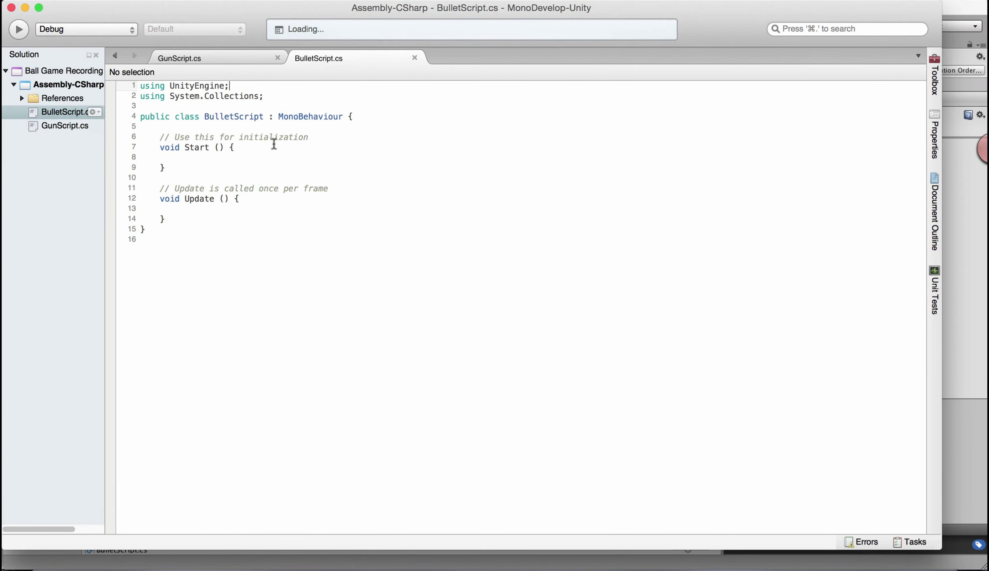
pyautogui.click(379, 114)
pyautogui.press('Return')
pyautogui.press('Return')
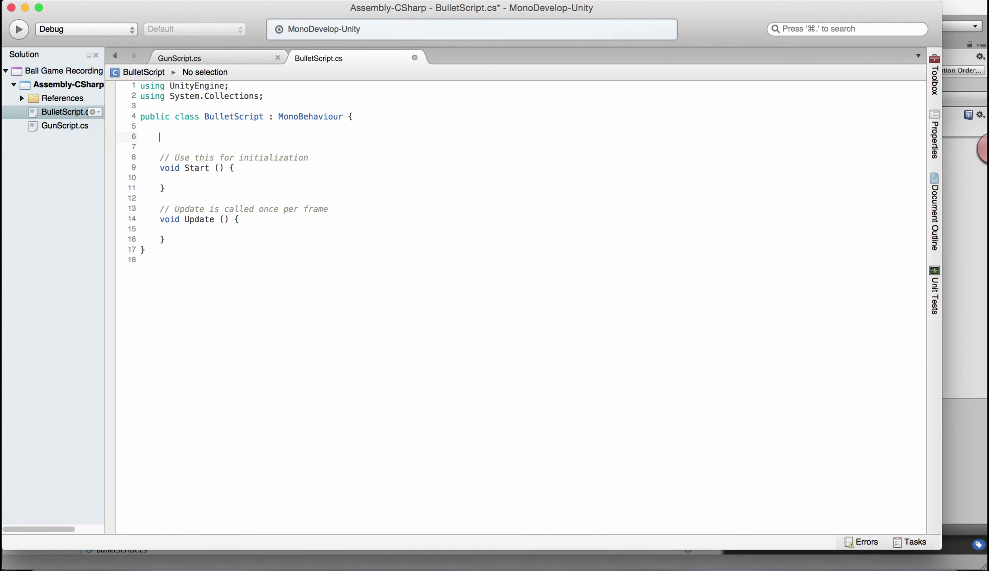
pyautogui.write('public Rigidbody rbody;')
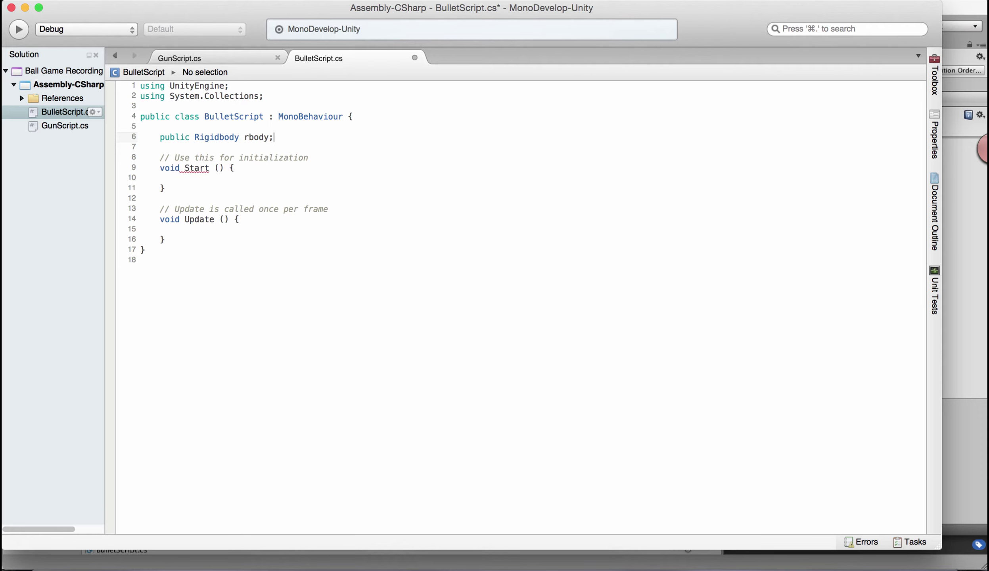
# - In BulletScript's Start method, assign rbody with GetComponent <Rigidbody> (); and save the script
pyautogui.click(280, 168)
pyautogui.press('Return')
pyautogui.press('Return')
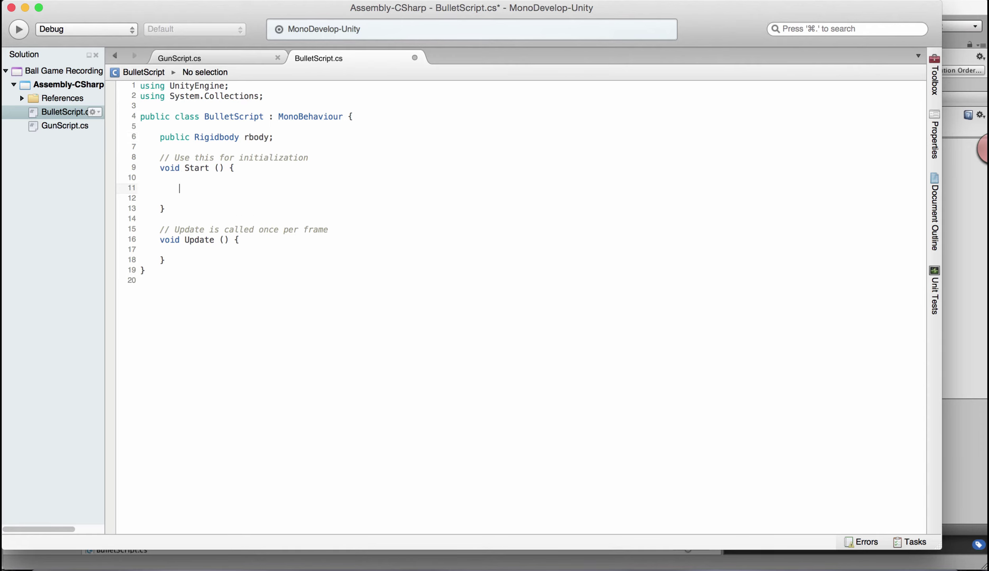
pyautogui.write('rbody =')
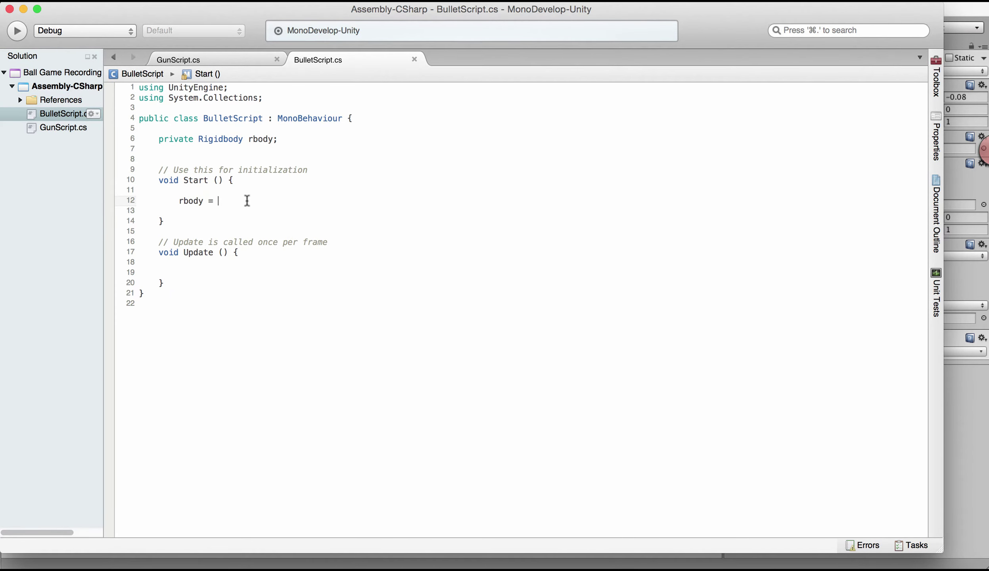
pyautogui.write('GetComponent')
pyautogui.press('Return')
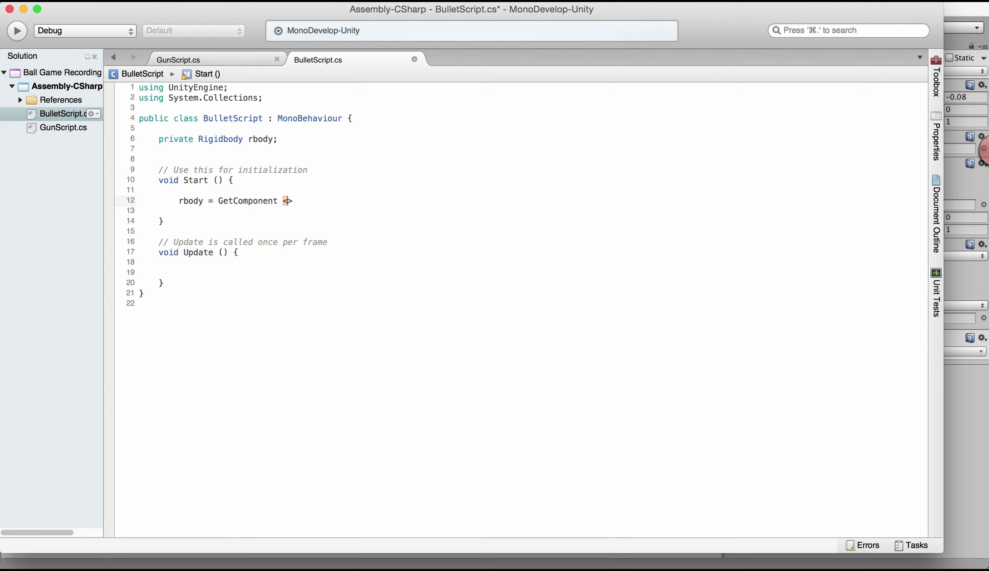
pyautogui.write('rigidbod')
pyautogui.press('Return')
pyautogui.write('();')
pyautogui.press('super+s')
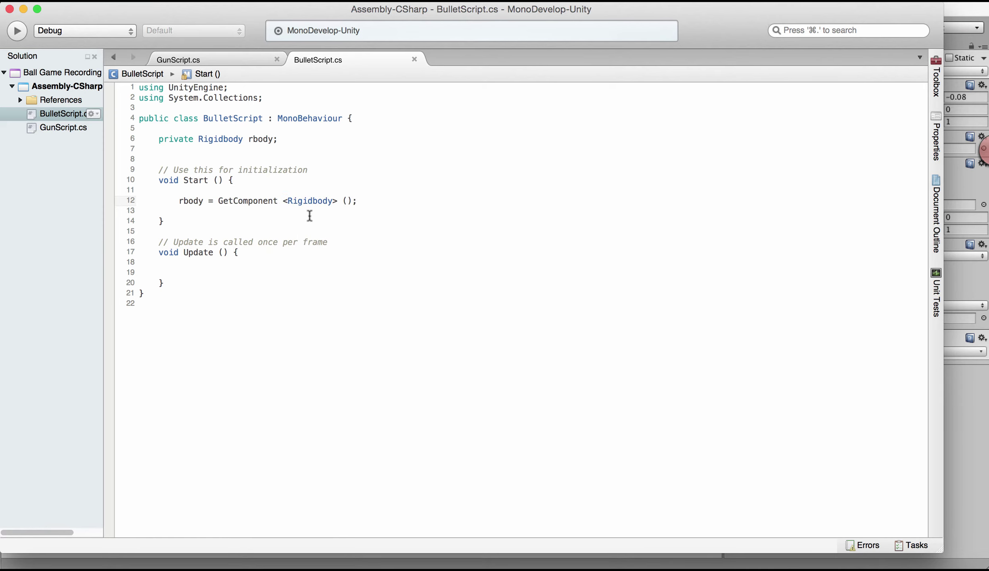
# - Below the rbody assignment in Start, add the line rbody.AddForce (1000.0f, 0,0); and save the script
pyautogui.moveTo(177, 200); pyautogui.dragTo(377, 199)
pyautogui.click(377, 198)
pyautogui.press('Return')
pyautogui.write('rbody')
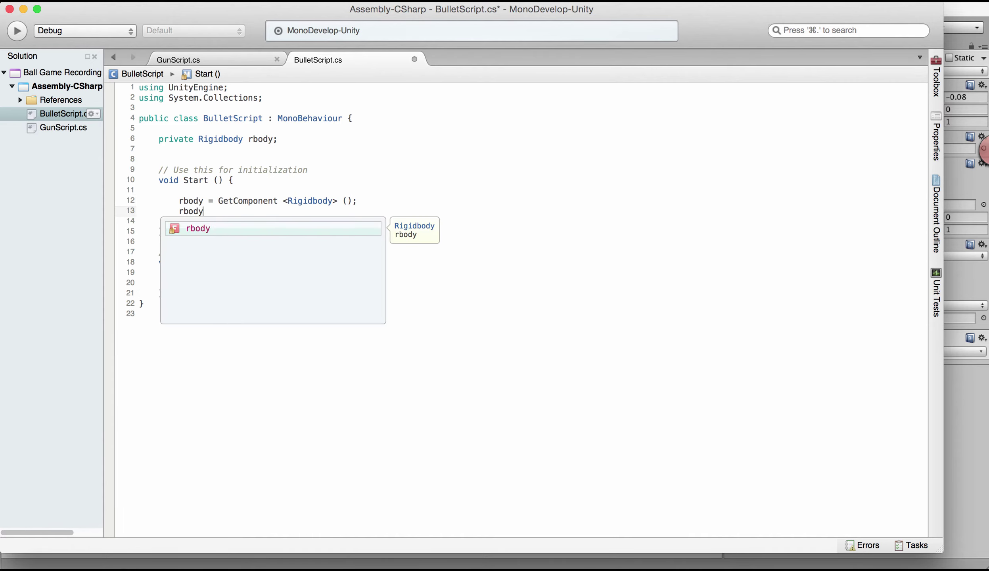
pyautogui.write('\\..addfor')
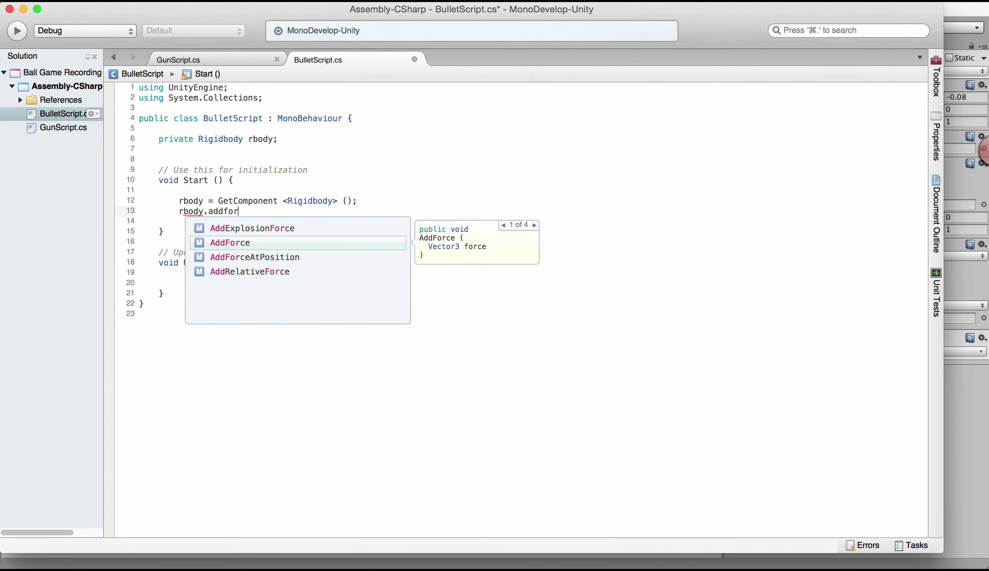
pyautogui.press('Return')
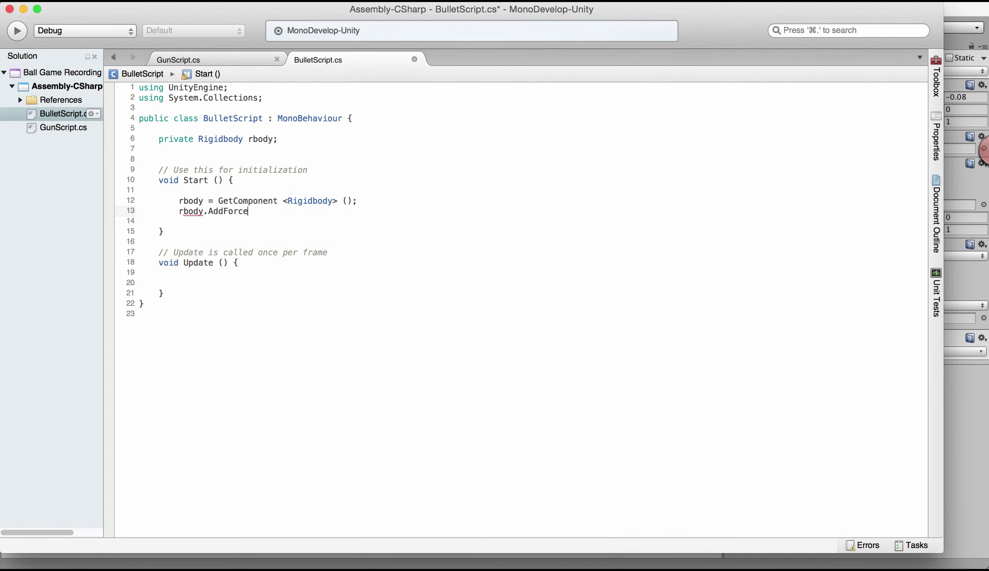
pyautogui.write('();')
pyautogui.write('100')
pyautogui.write('0.0f, ')
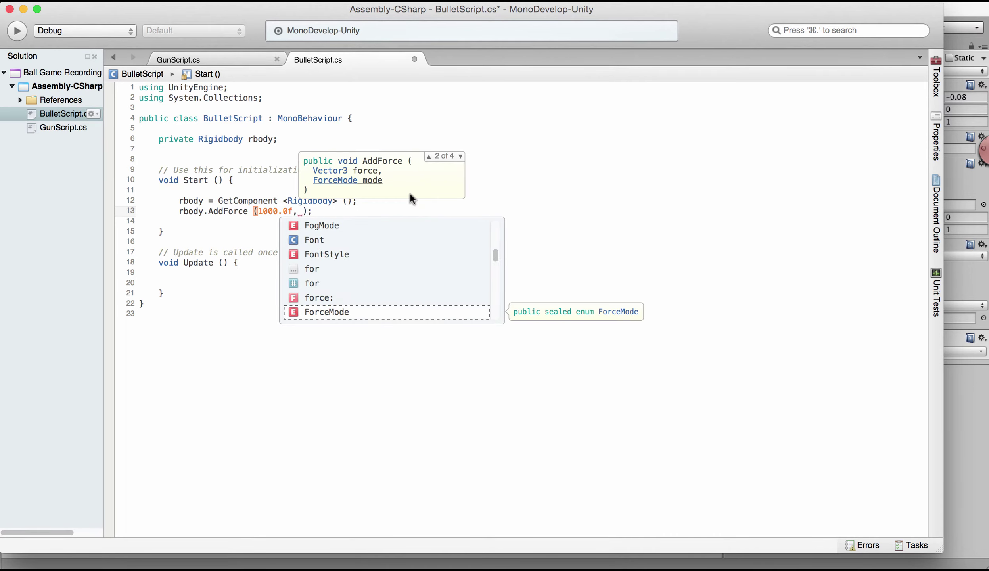
pyautogui.write('0')
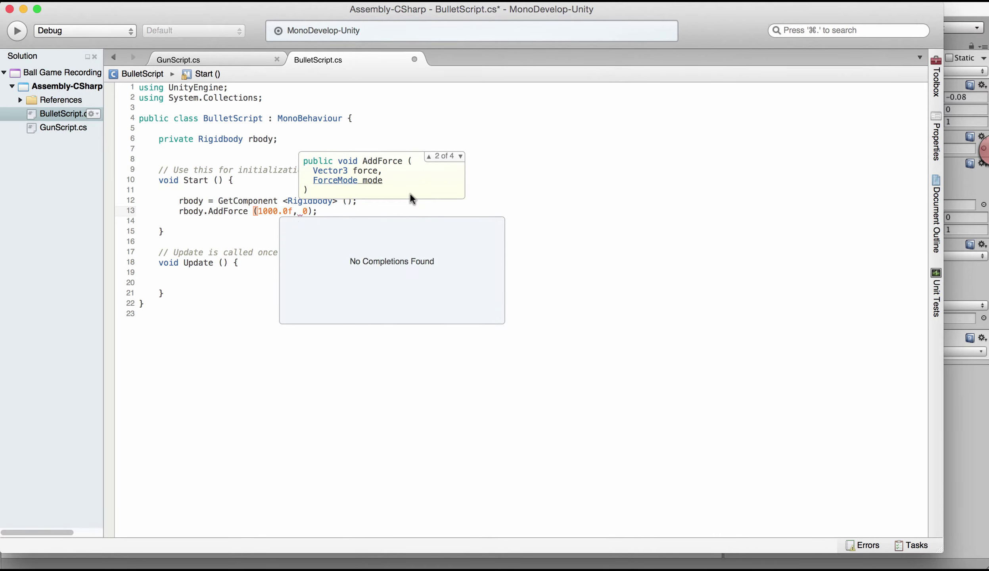
pyautogui.write(',0')
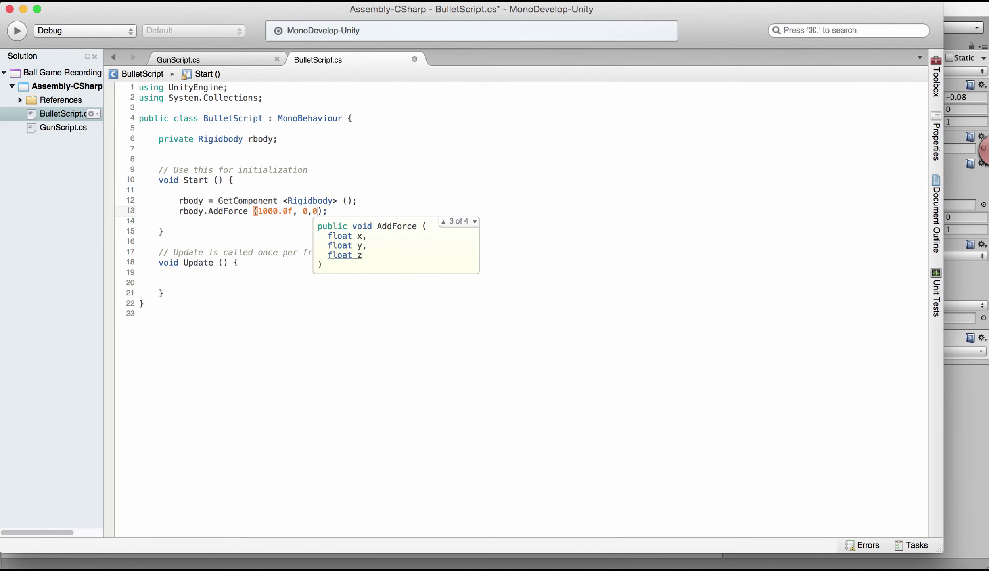
pyautogui.press('super+s')
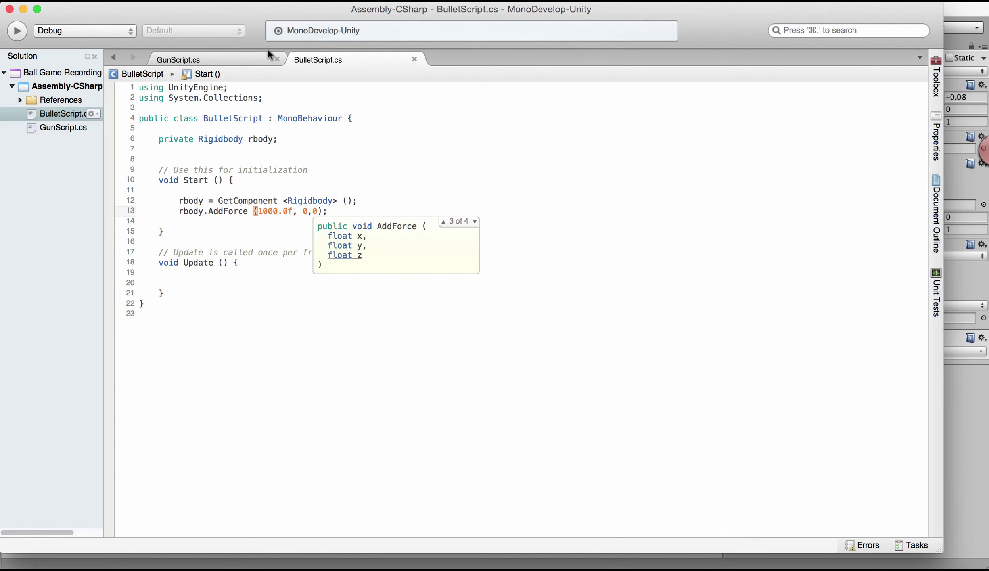
# - Review GunScript's Fire1 condition and Instantiate arguments, and the two Rigidbody lines in BulletScript's Start method
pyautogui.click(309, 140)
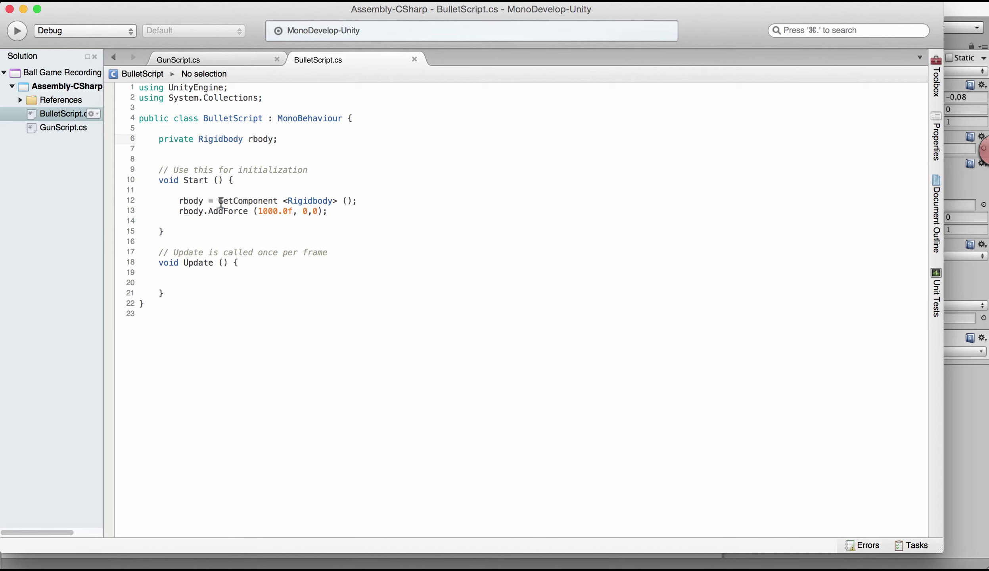
pyautogui.click(215, 60)
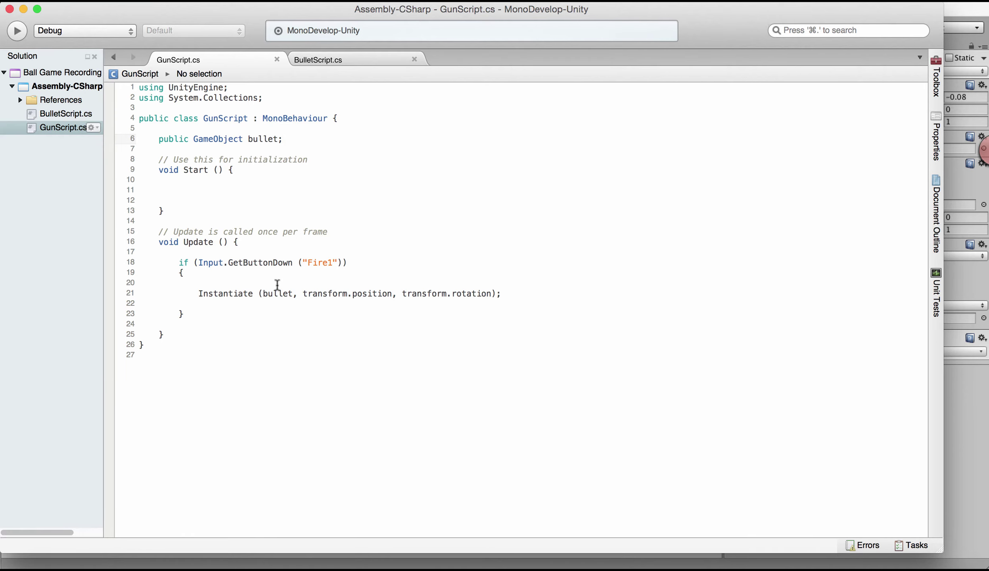
pyautogui.moveTo(181, 263); pyautogui.dragTo(510, 309)
pyautogui.click(393, 314)
pyautogui.doubleClick(324, 263)
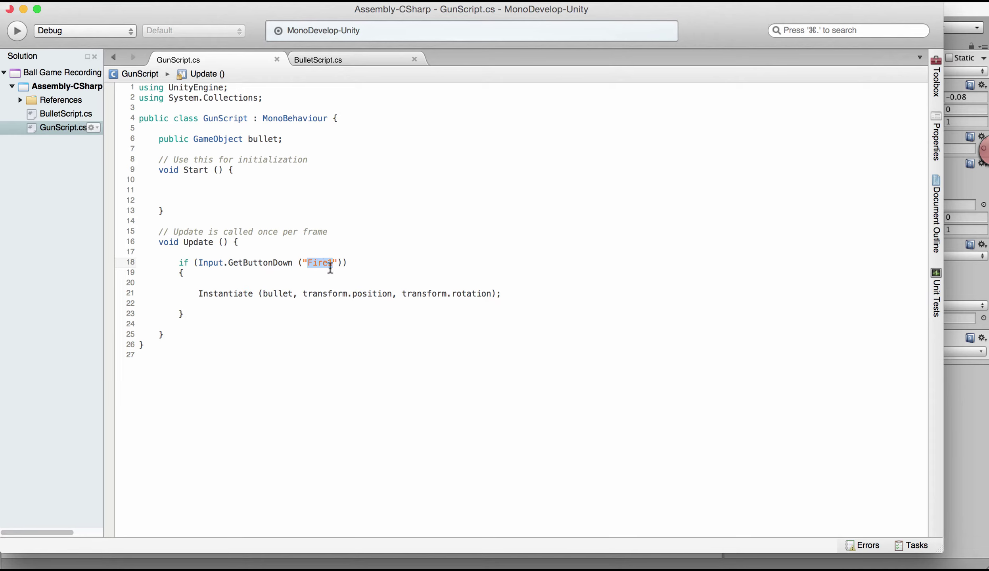
pyautogui.doubleClick(270, 294)
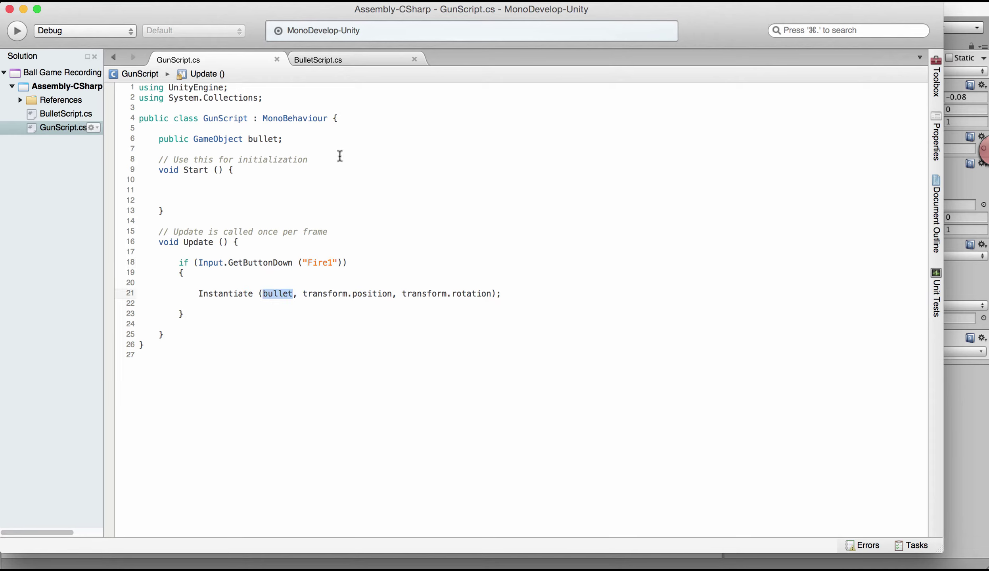
pyautogui.doubleClick(359, 294)
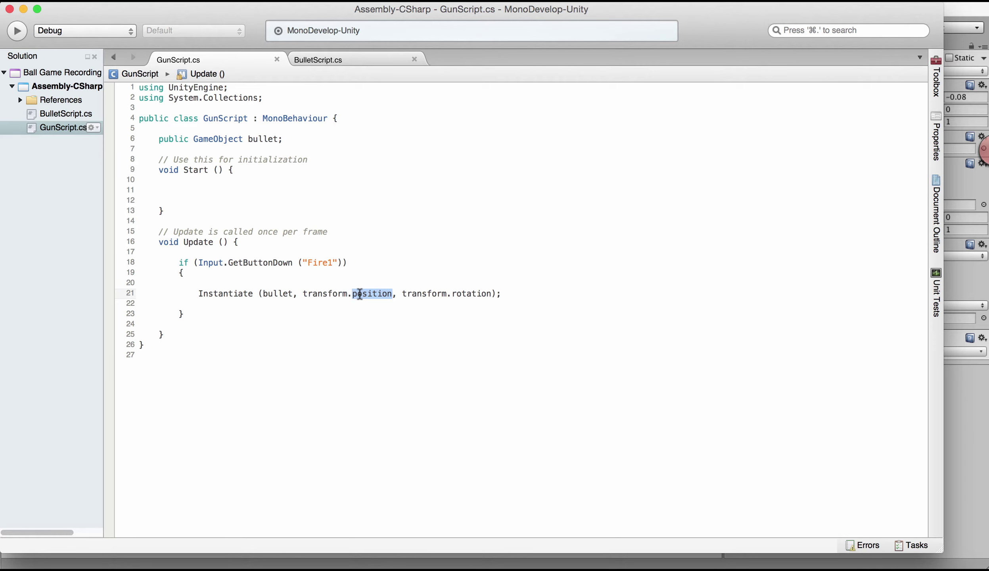
pyautogui.doubleClick(459, 294)
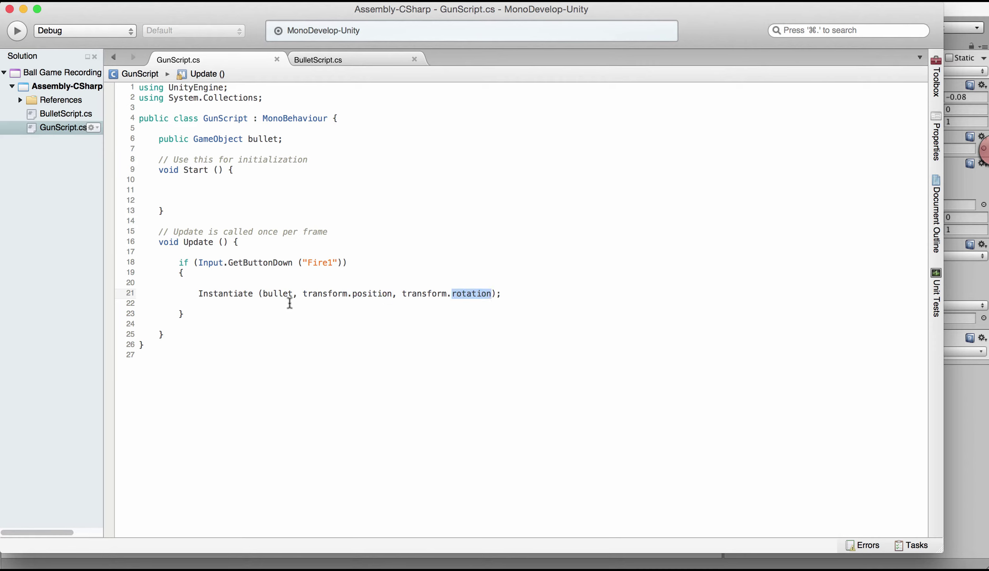
pyautogui.click(259, 303)
pyautogui.doubleClick(376, 294)
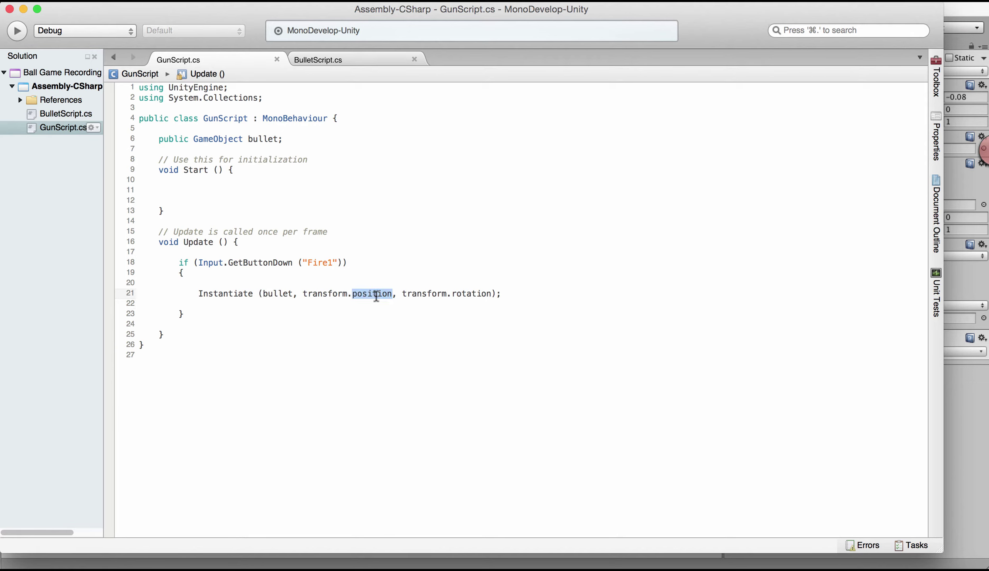
pyautogui.click(371, 61)
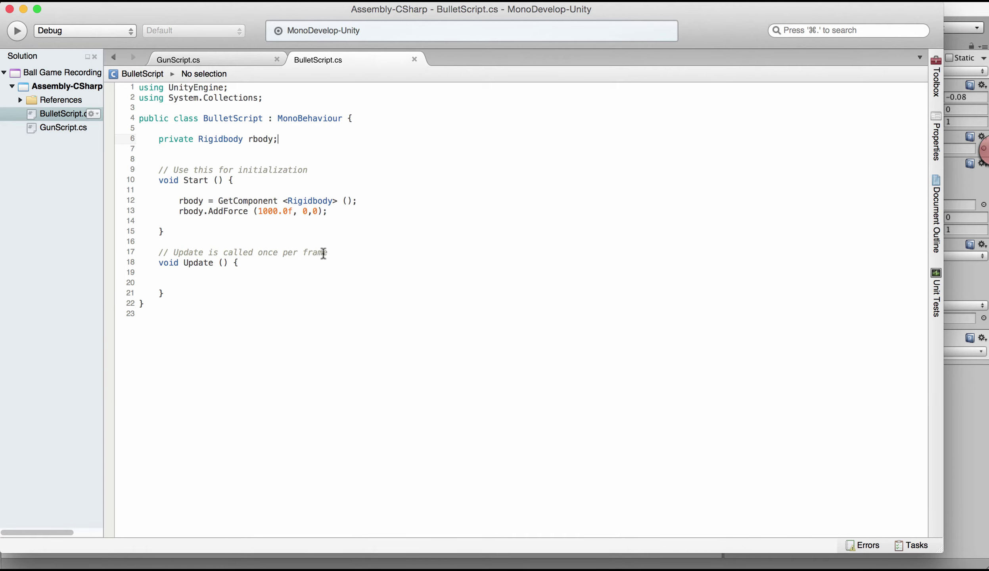
pyautogui.moveTo(143, 202); pyautogui.dragTo(354, 212)
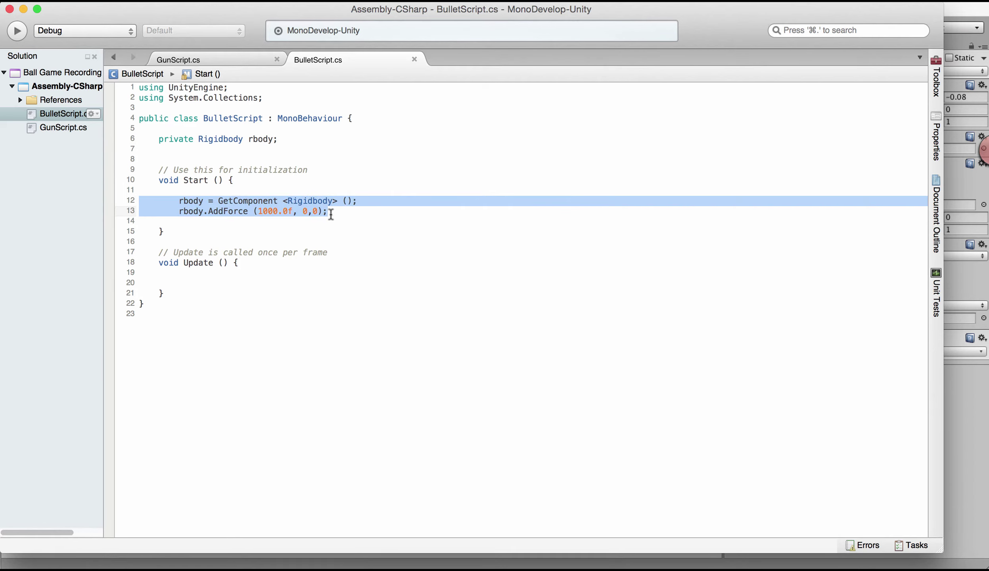
pyautogui.click(364, 222)
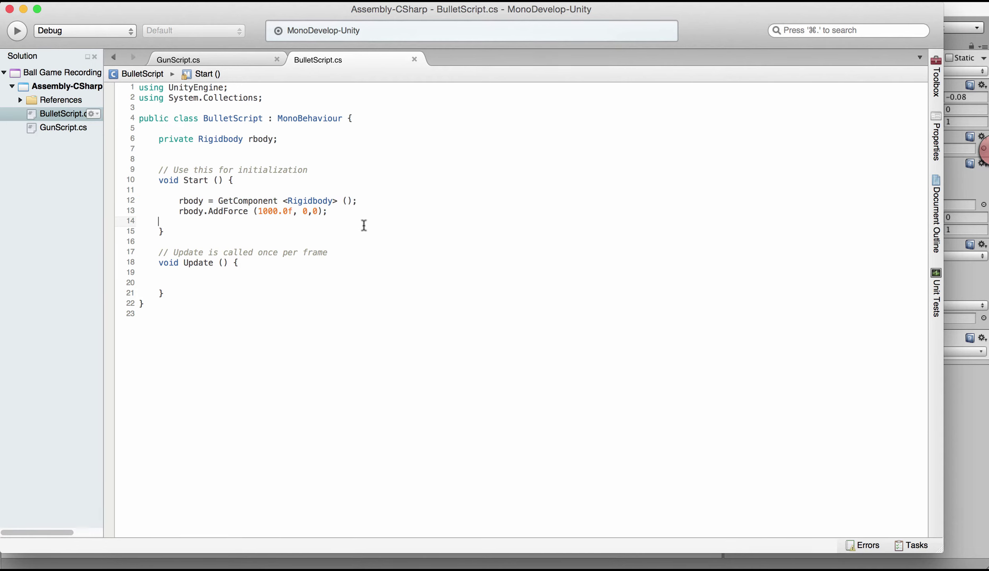
# - Switch to Unity, select the Bullet object, run the game, fire bullets repeatedly to test the added force, and stop the game
pyautogui.click(662, 567)
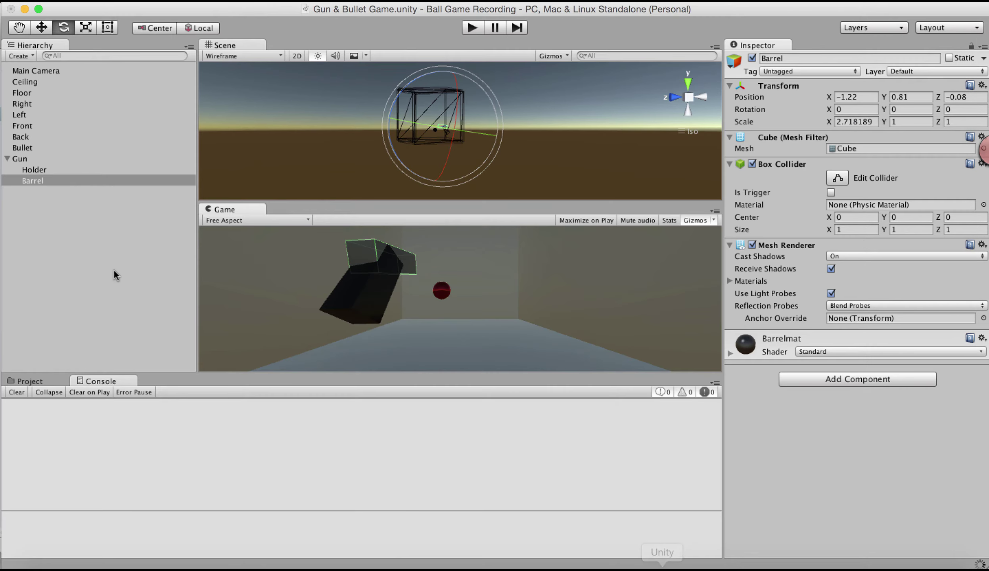
pyautogui.click(30, 145)
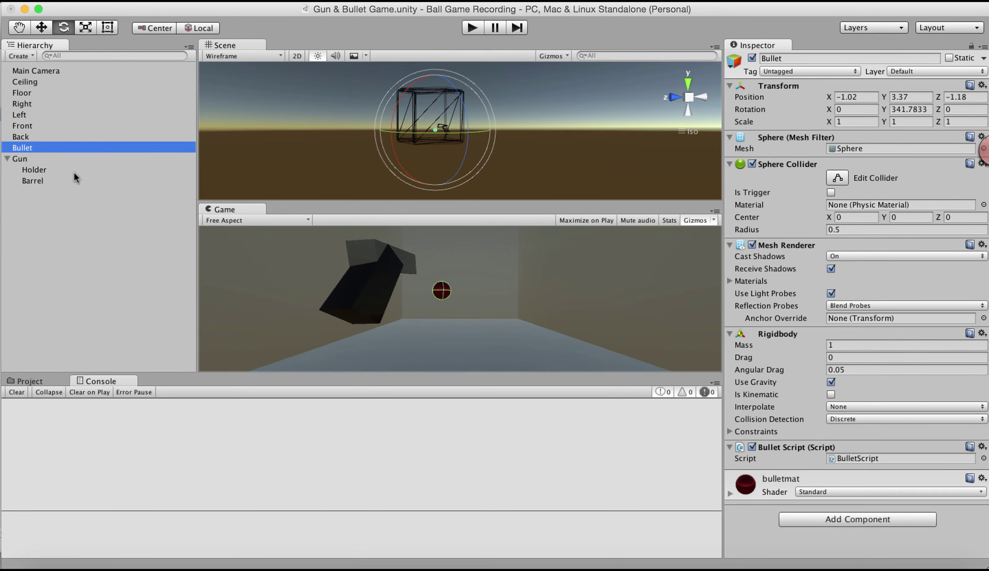
pyautogui.click(472, 28)
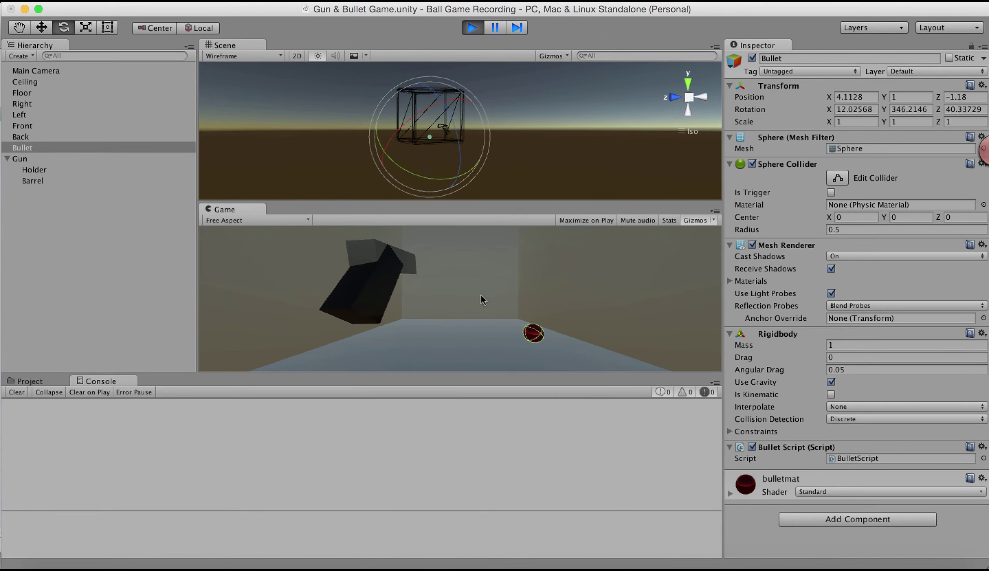
pyautogui.click(452, 298)
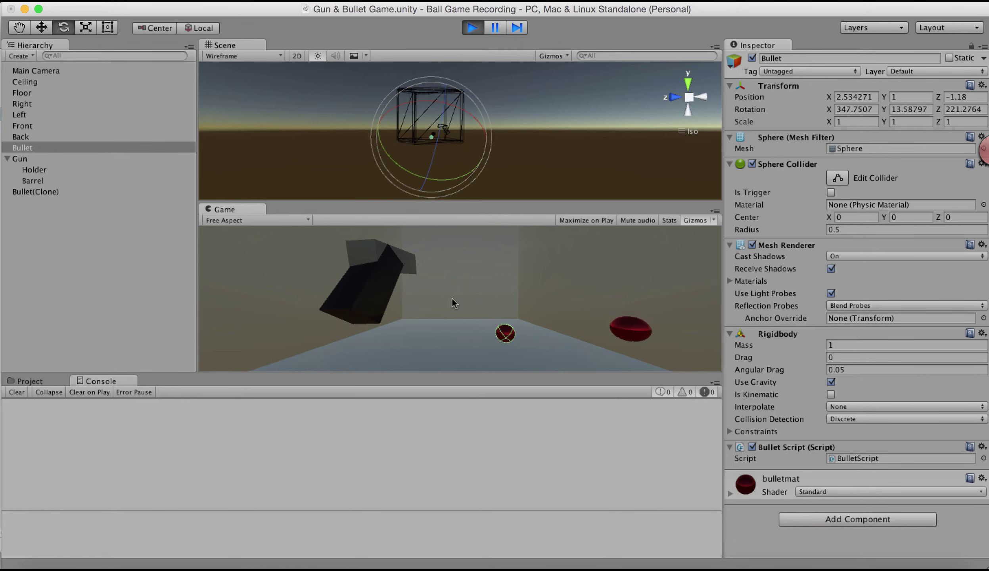
pyautogui.click(452, 299)
pyautogui.click(452, 298)
pyautogui.click(453, 298)
pyautogui.click(452, 299)
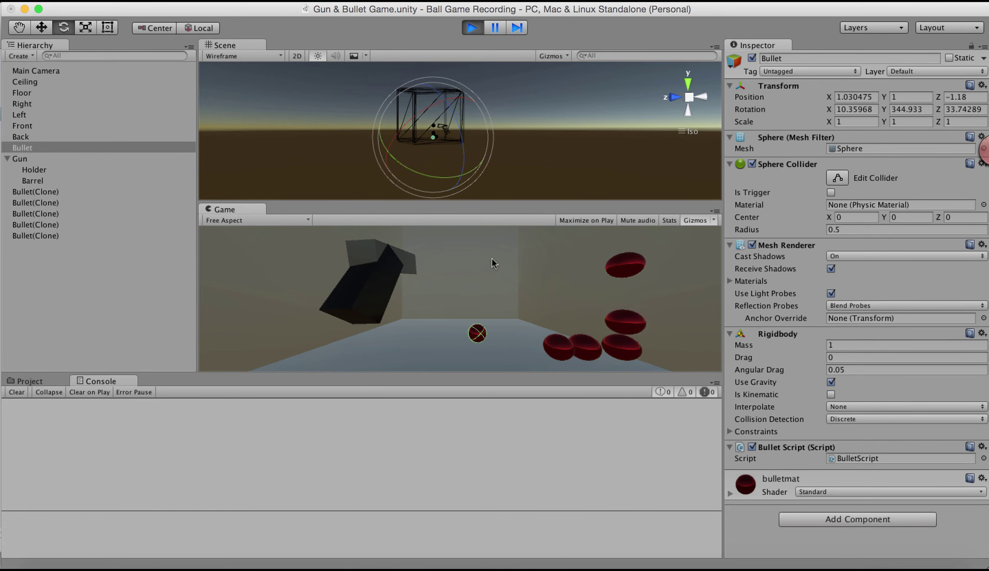
pyautogui.click(477, 290)
pyautogui.click(478, 290)
pyautogui.click(73, 289)
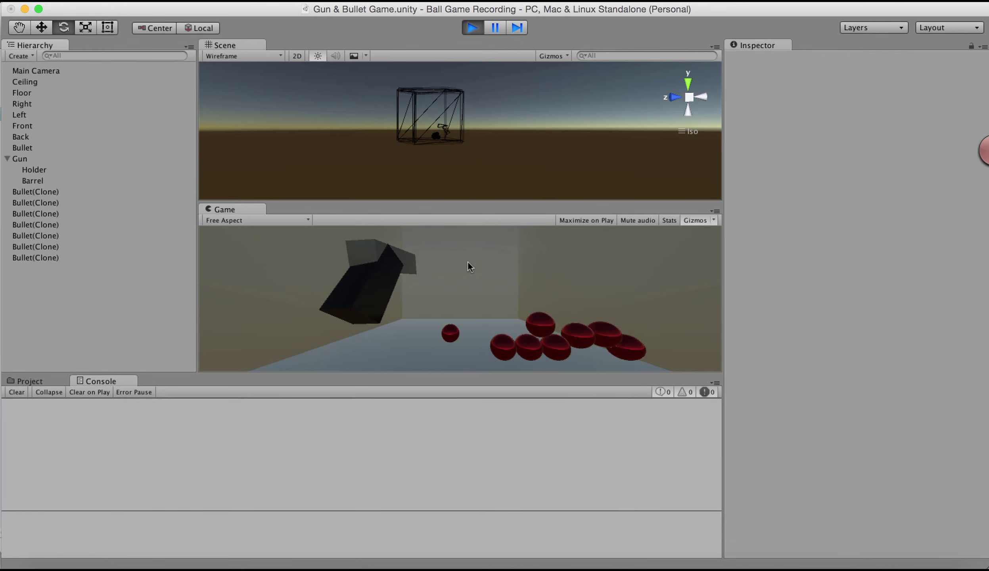
pyautogui.click(539, 294)
pyautogui.click(538, 294)
pyautogui.click(539, 294)
pyautogui.click(539, 294)
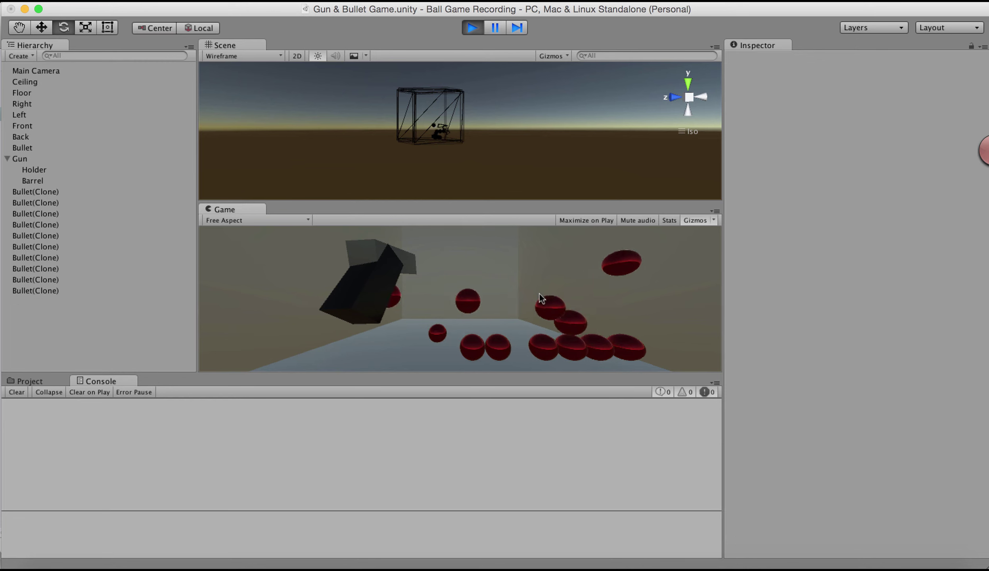
pyautogui.click(472, 28)
# - Switch to MonoDevelop, change the AddForce x value in BulletScript to 3000.0f, and save the script
pyautogui.press('super+Tab')
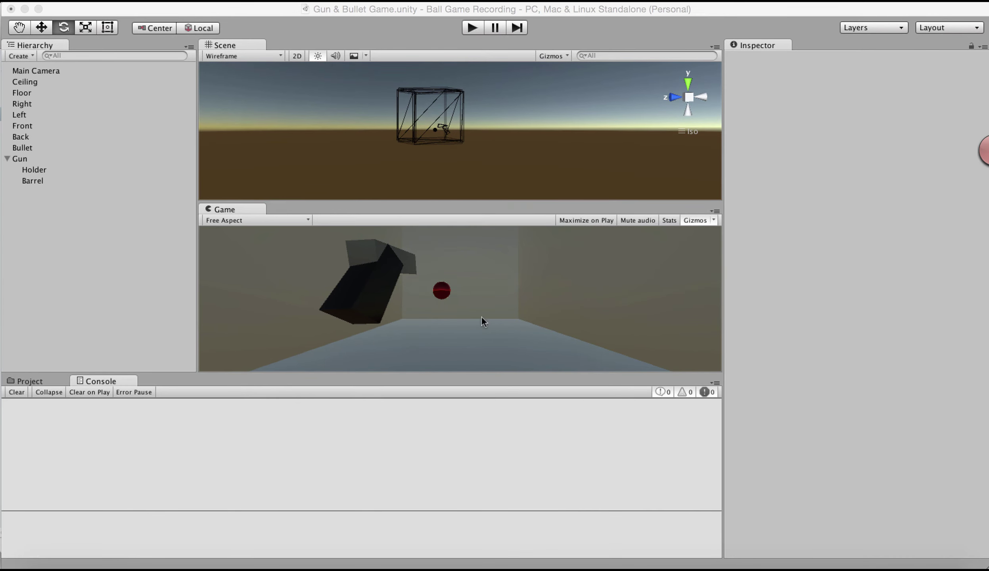
pyautogui.click(638, 568)
pyautogui.click(263, 211)
pyautogui.press('BackSpace')
pyautogui.write('3000.0f, 0,0);')
pyautogui.press('super+s')
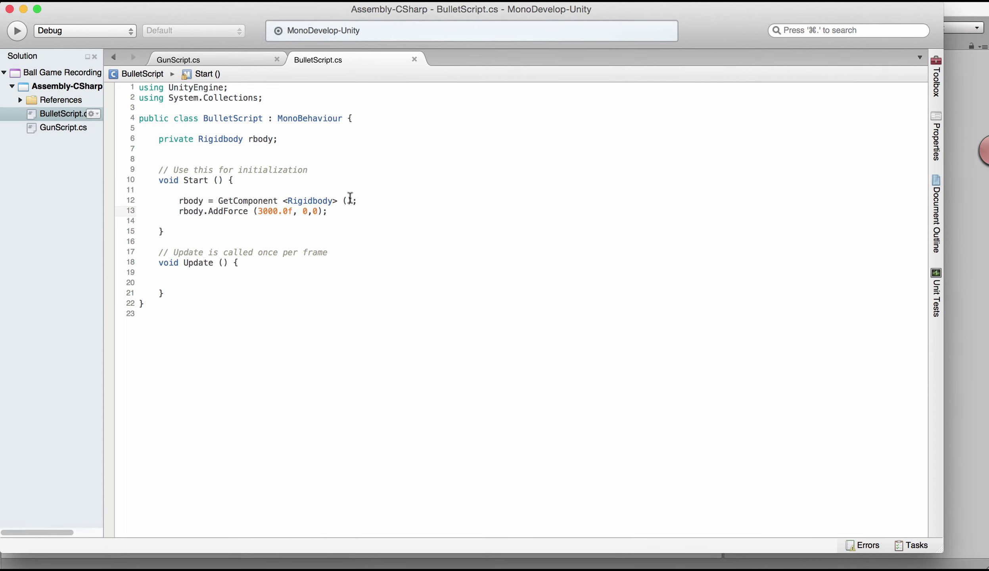
# - Run the game in Unity, fire several bullets to test the stronger force, stop it, and return to BulletScript in MonoDevelop
pyautogui.click(661, 568)
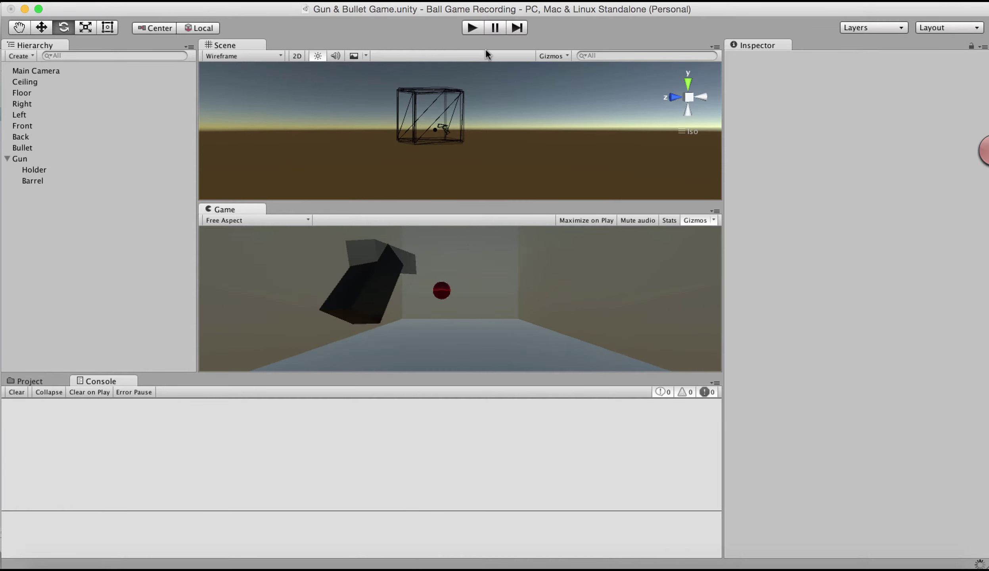
pyautogui.press('super+p')
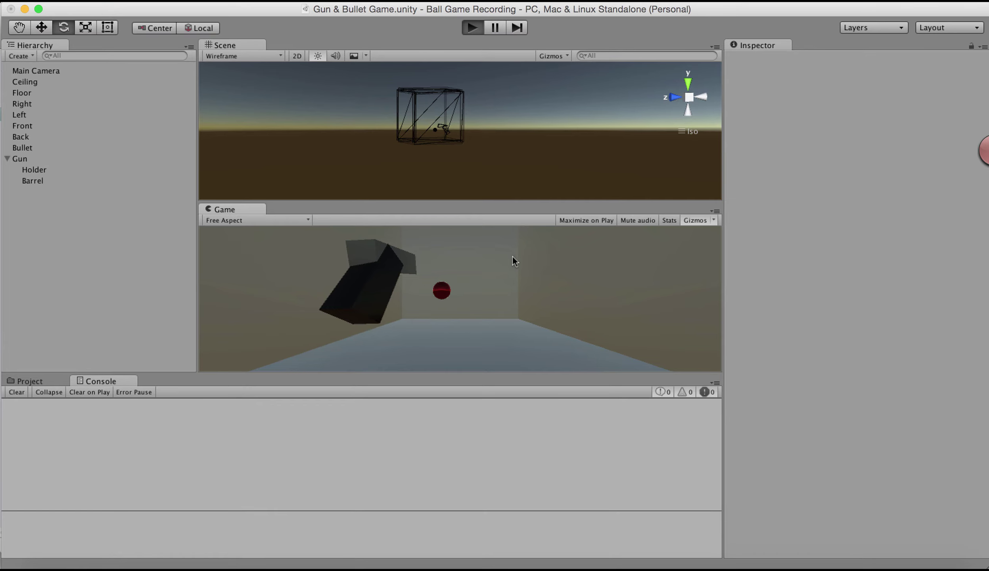
pyautogui.click(477, 304)
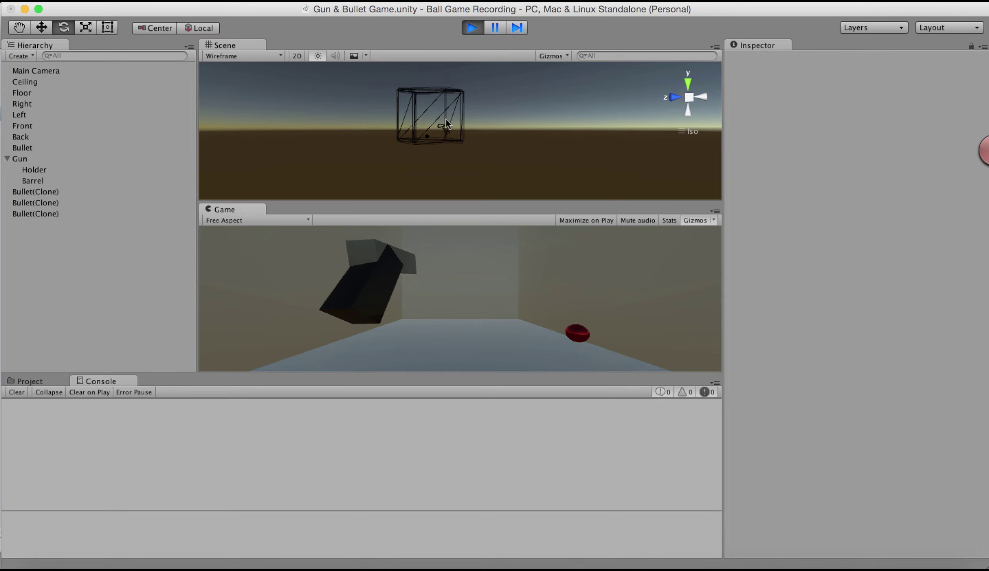
pyautogui.click(478, 313)
pyautogui.click(472, 28)
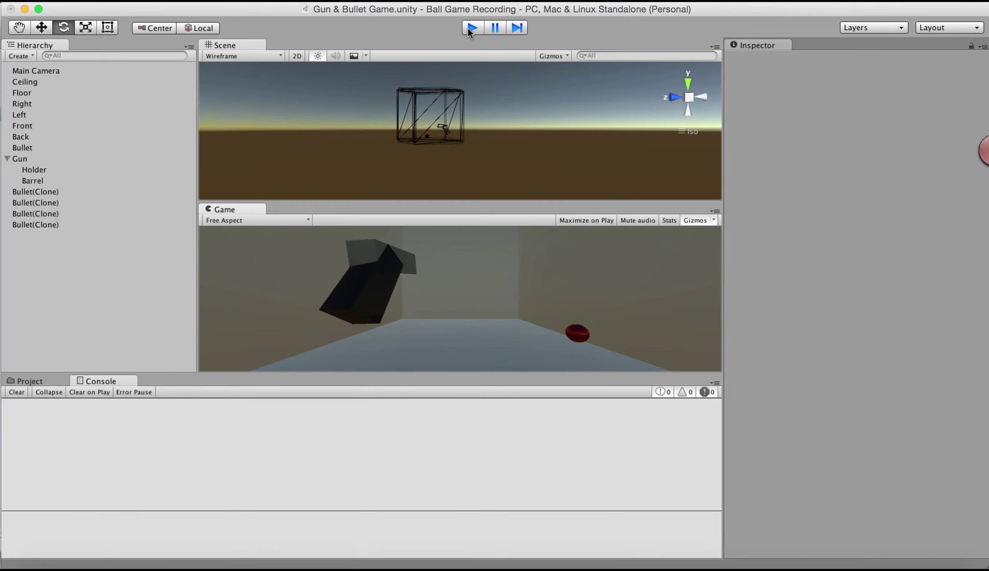
pyautogui.press('super+Tab')
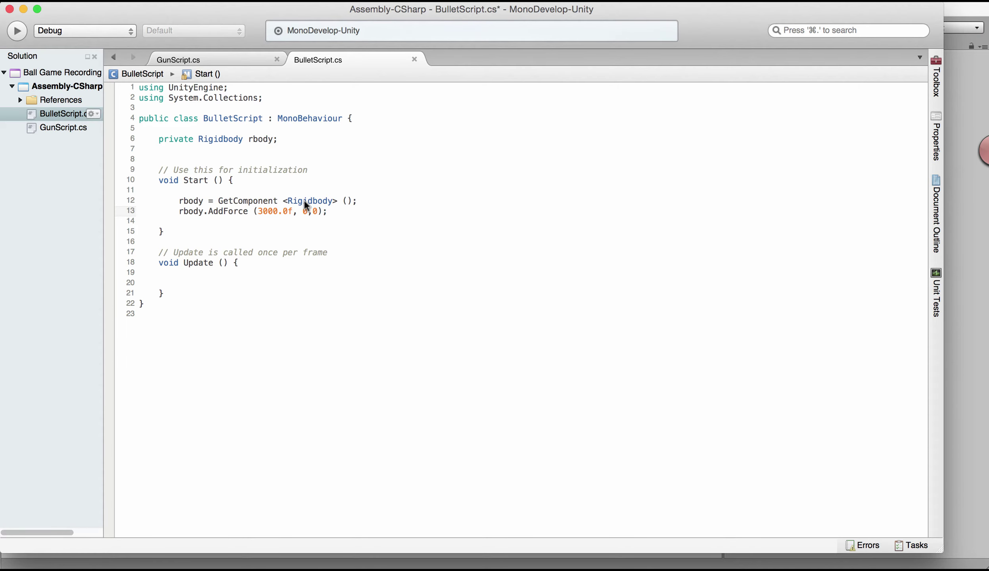
# - Switch to Unity, run the game, fire bullets repeatedly to test the applied force, and stop the game
pyautogui.press('super+Tab')
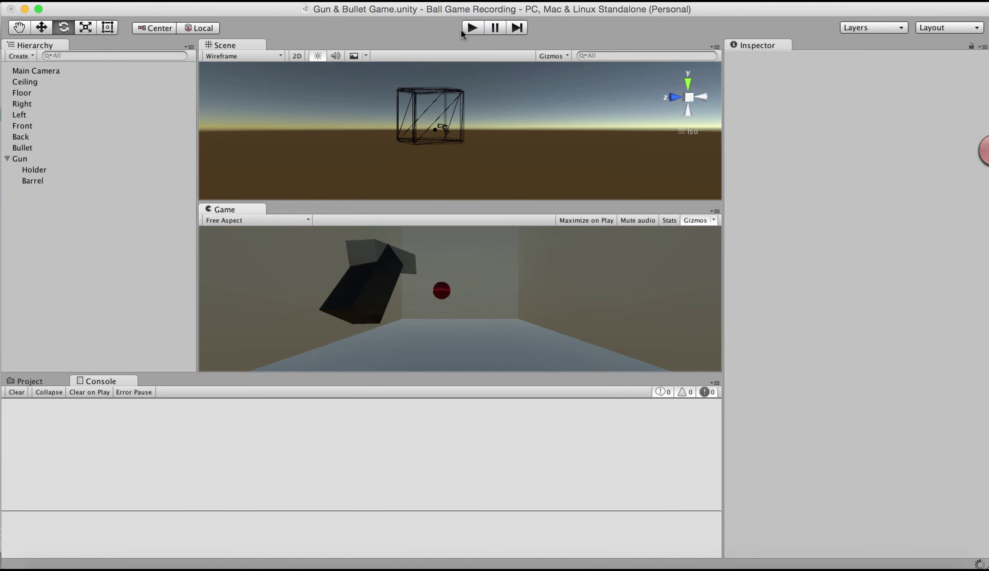
pyautogui.press('super+p')
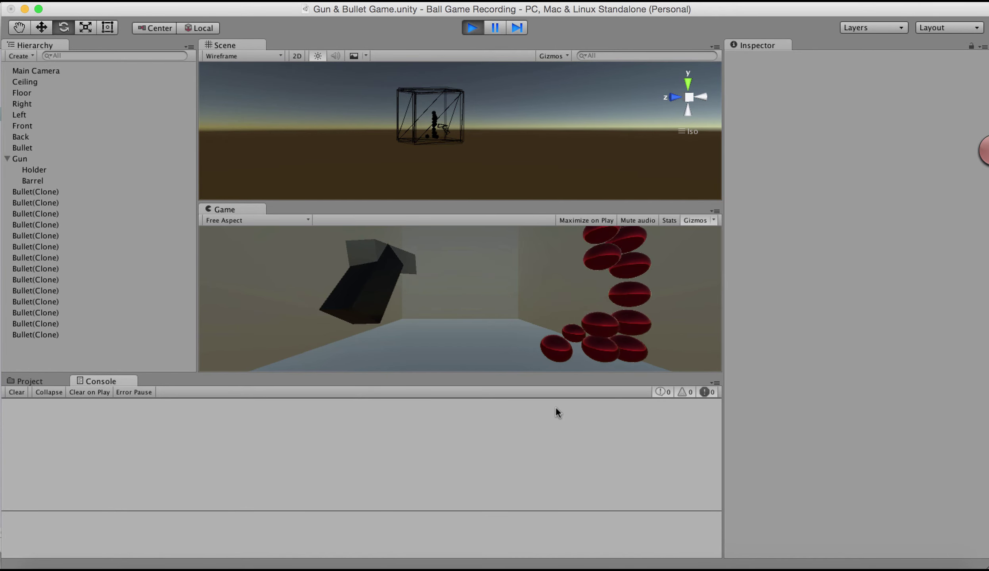
pyautogui.click(473, 29)
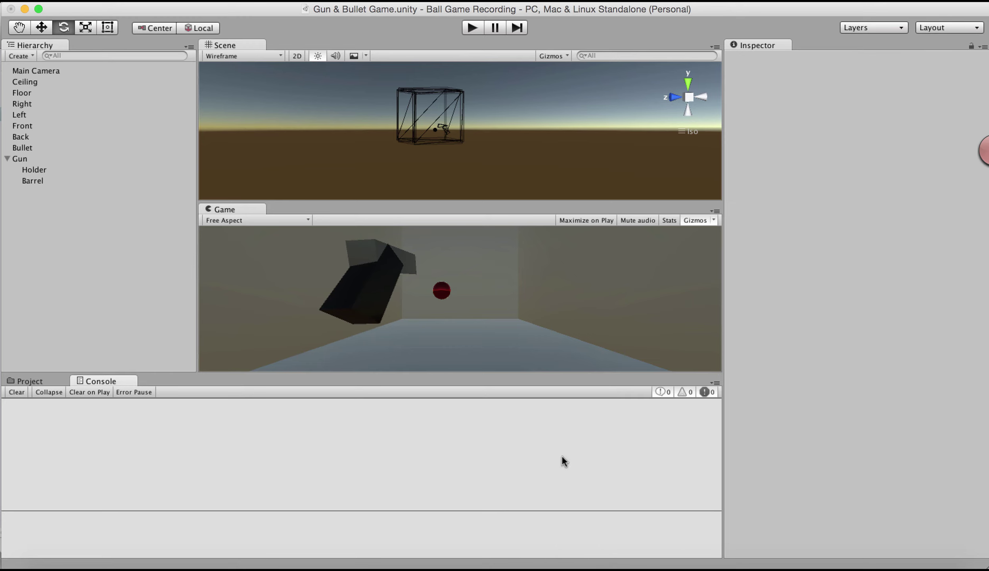
# - In Word, open Unity Basic Game Requirements.docx and review the requirements about bullets hitting targets and rotating targets
pyautogui.click(587, 566)
pyautogui.click(95, 1)
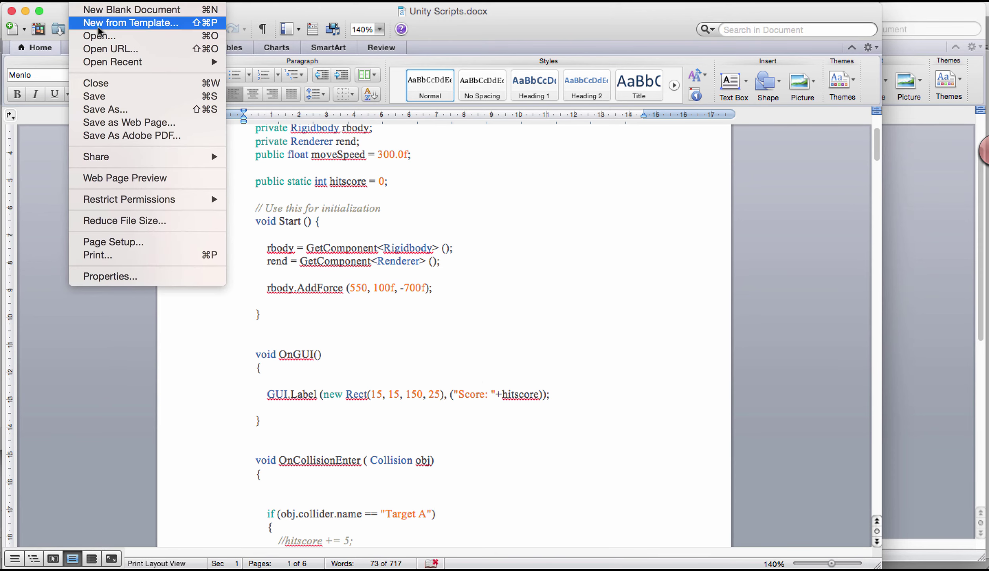
pyautogui.moveTo(104, 62)
pyautogui.click(244, 62)
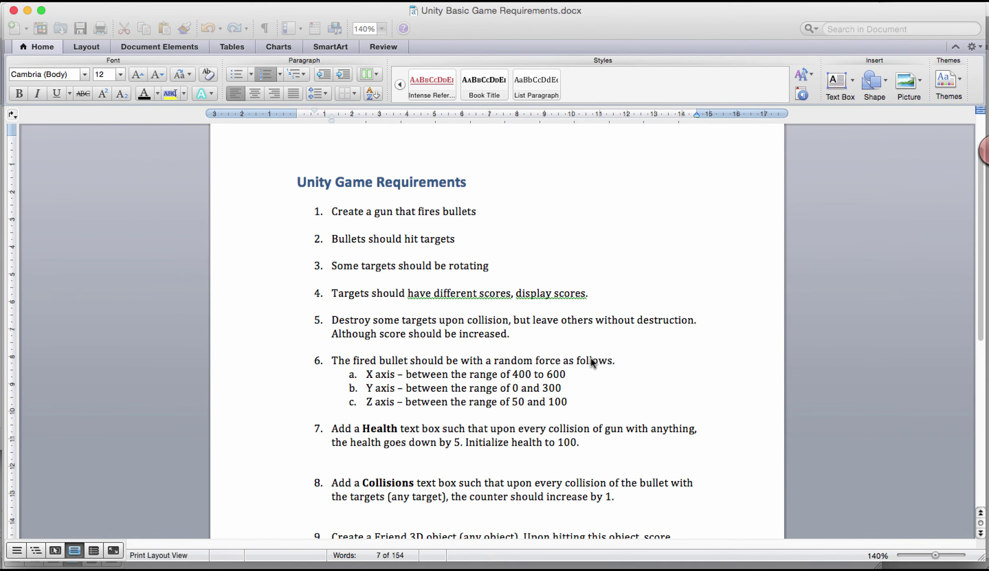
pyautogui.click(423, 271)
pyautogui.moveTo(336, 239); pyautogui.dragTo(505, 256)
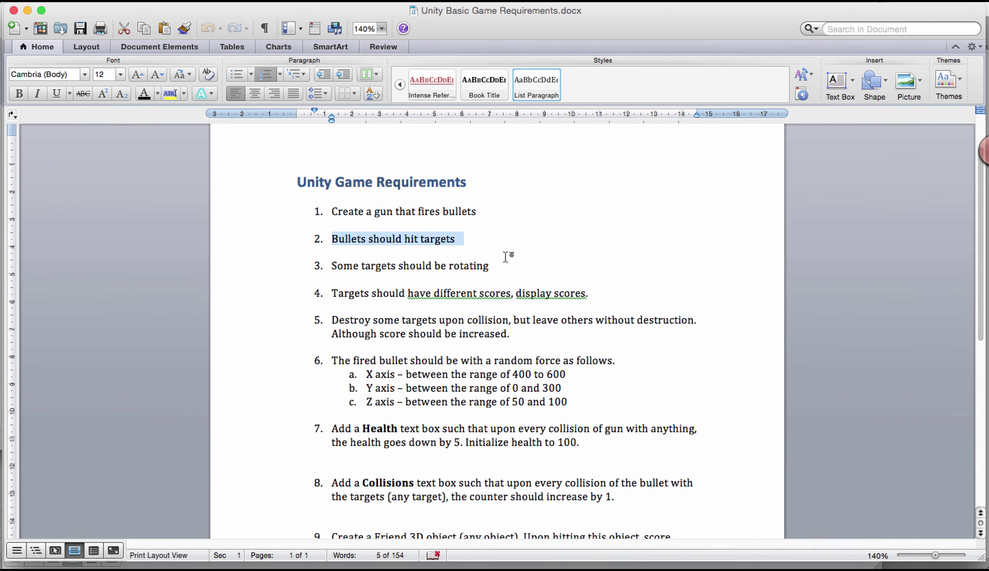
pyautogui.moveTo(333, 266); pyautogui.dragTo(488, 266)
pyautogui.click(563, 336)
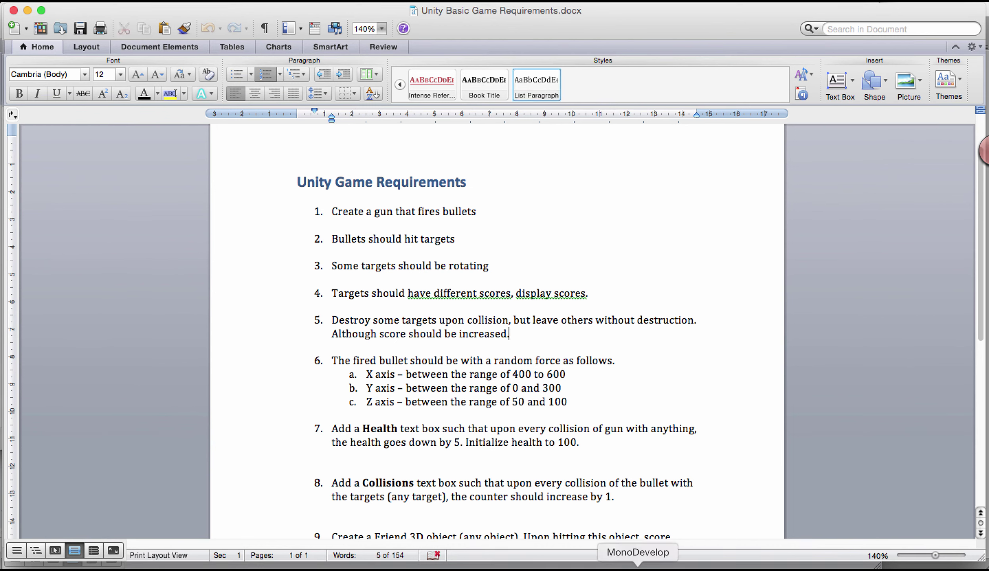
# - Switch back to Unity and add a 3D capsule to the scene as the first target
pyautogui.click(658, 566)
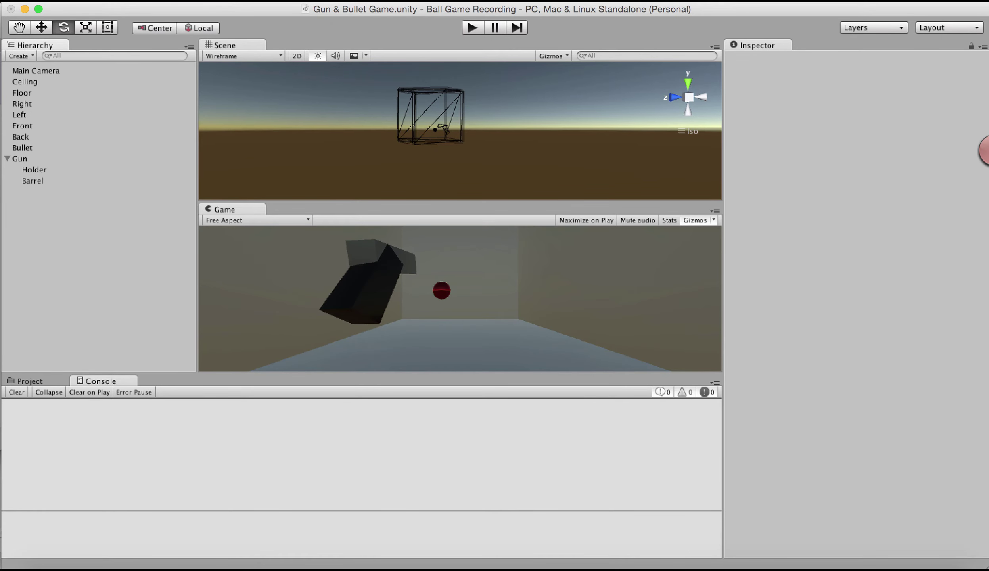
pyautogui.click(190, 1)
pyautogui.moveTo(253, 35)
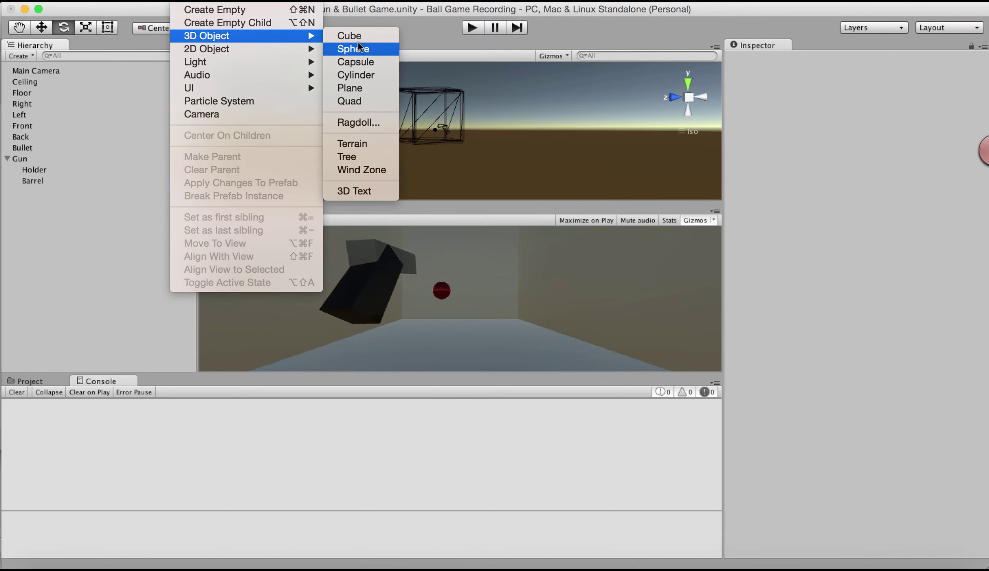
pyautogui.click(354, 64)
# - Rename the new capsule as Target A
pyautogui.click(32, 193)
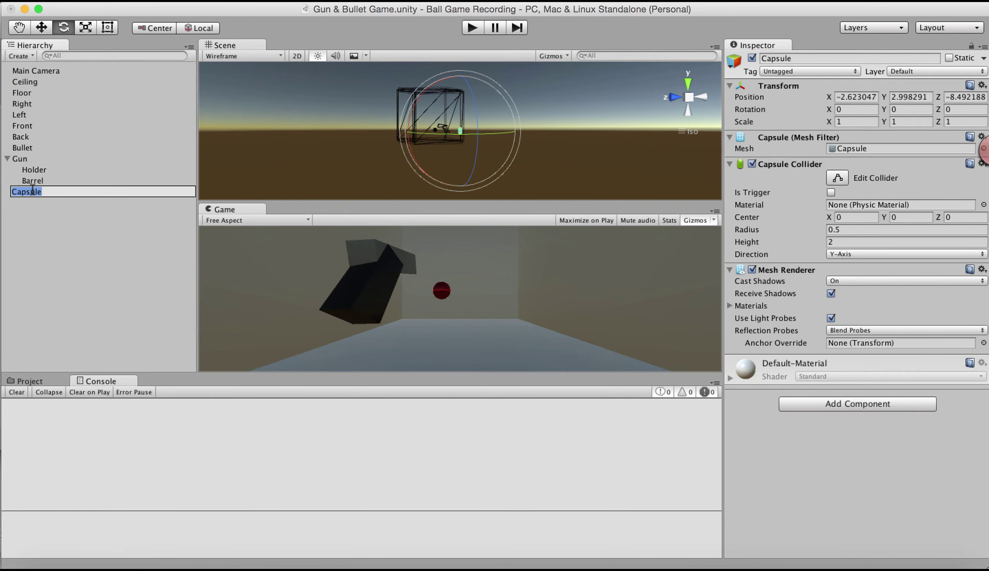
pyautogui.write('Targ')
pyautogui.write('et 1')
pyautogui.press('BackSpace')
pyautogui.write('a')
pyautogui.press('Return')
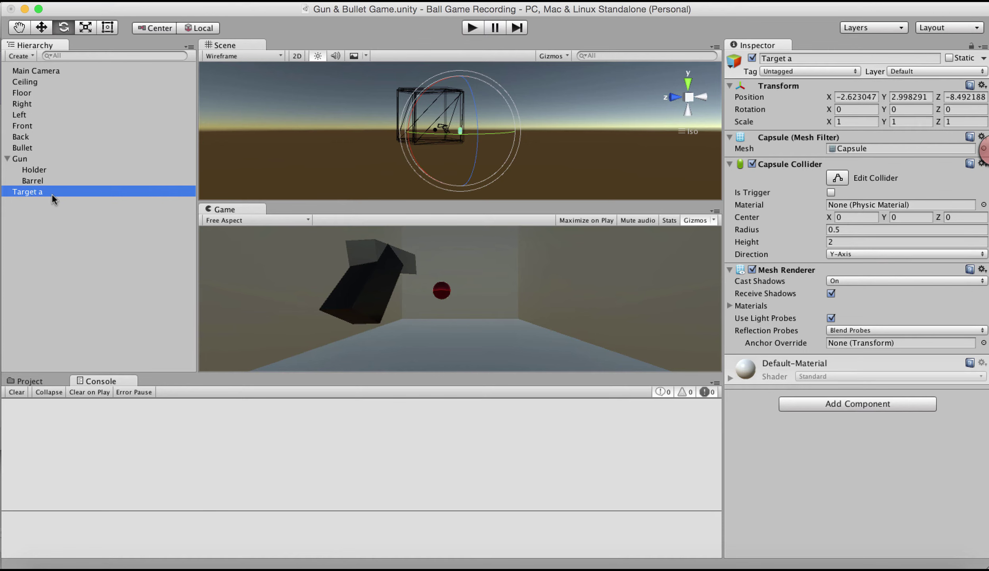
pyautogui.click(51, 193)
pyautogui.click(54, 193)
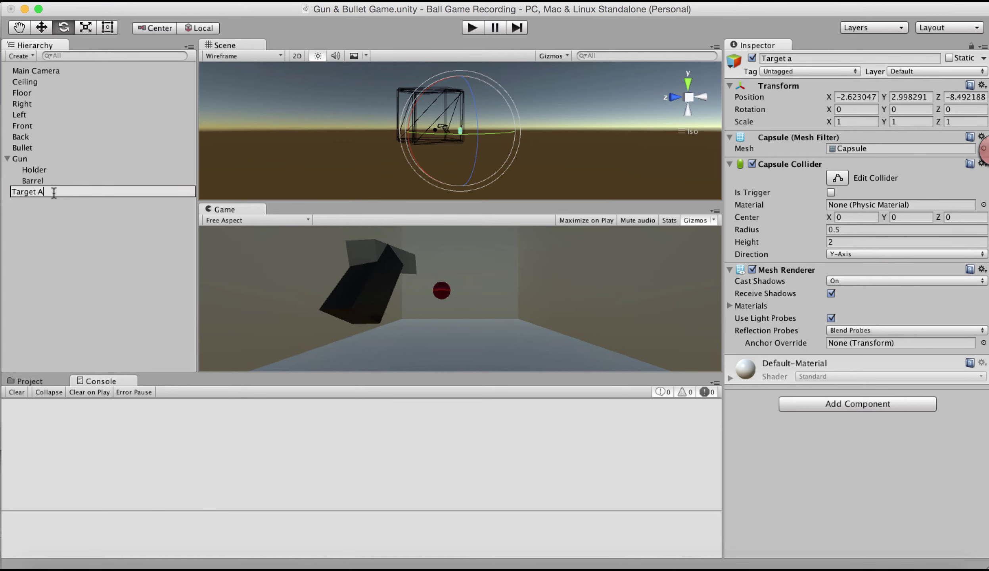
pyautogui.press('Return')
# - Begin adding another object to the scene alongside Target A
pyautogui.click(191, 0)
pyautogui.moveTo(205, 48)
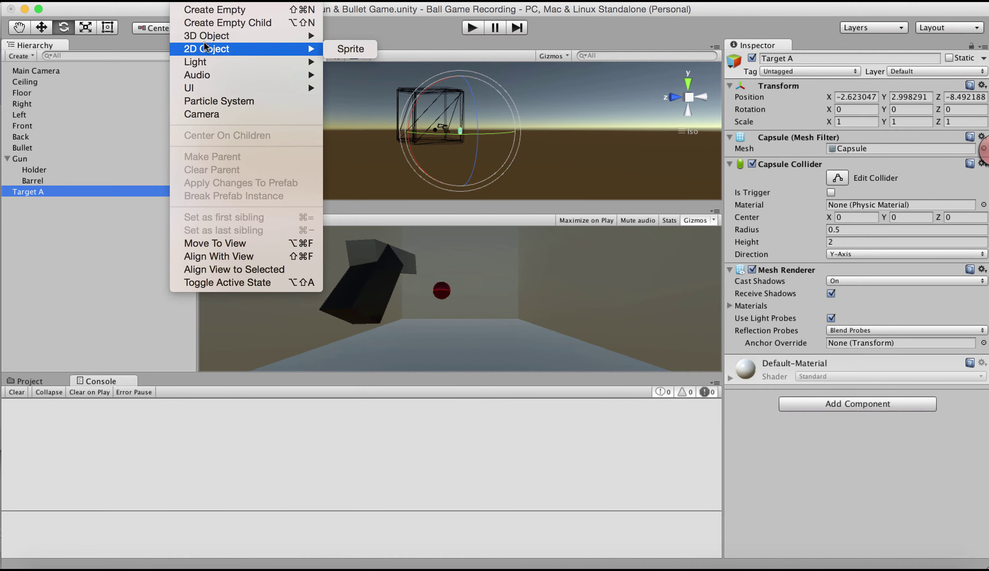
# - Add a 3D cylinder to the scene and name it "Target b"
pyautogui.click(349, 75)
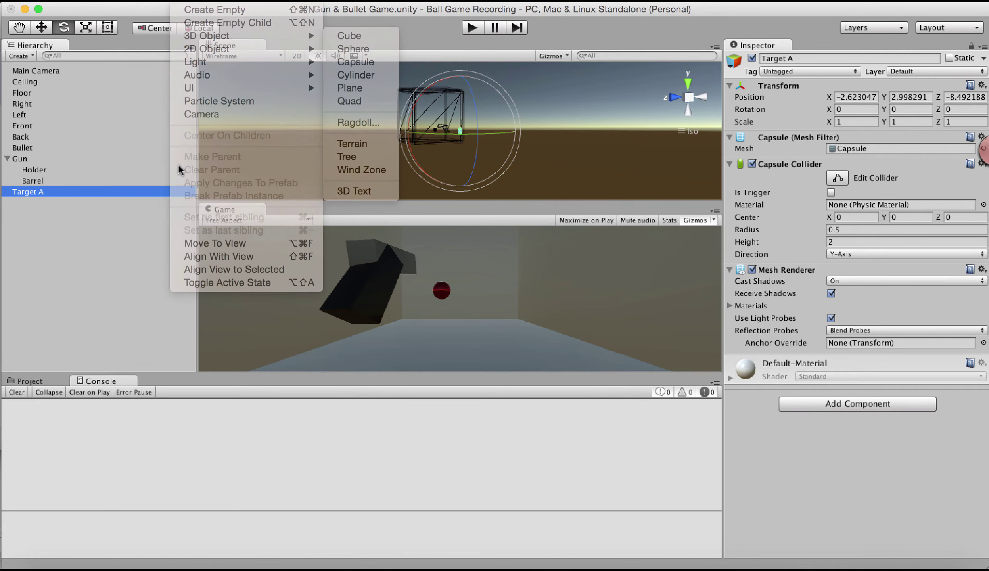
pyautogui.click(52, 203)
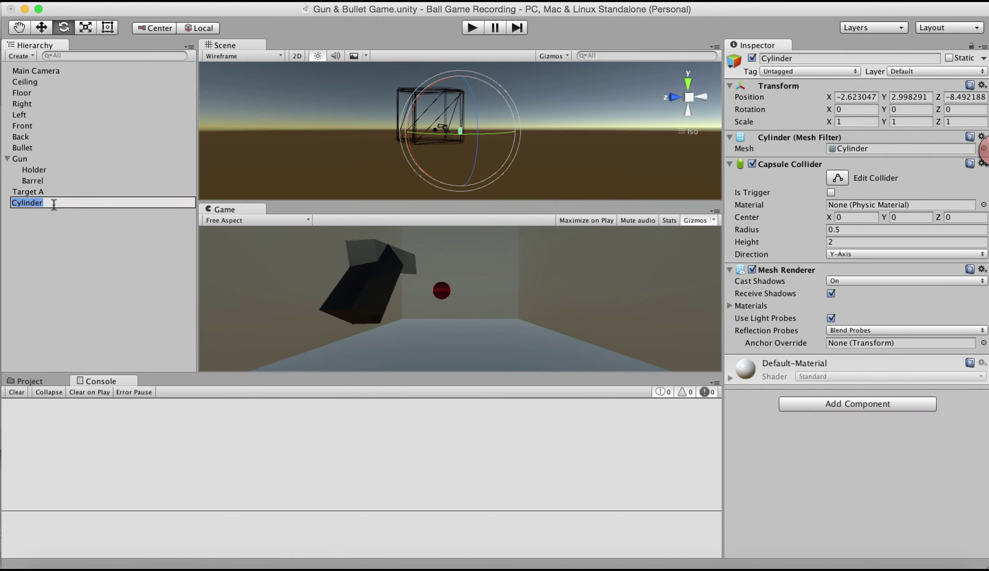
pyautogui.write('Target b')
pyautogui.press('Return')
# - Add a 3D cube to the scene and name it "Target C"
pyautogui.click(190, 0)
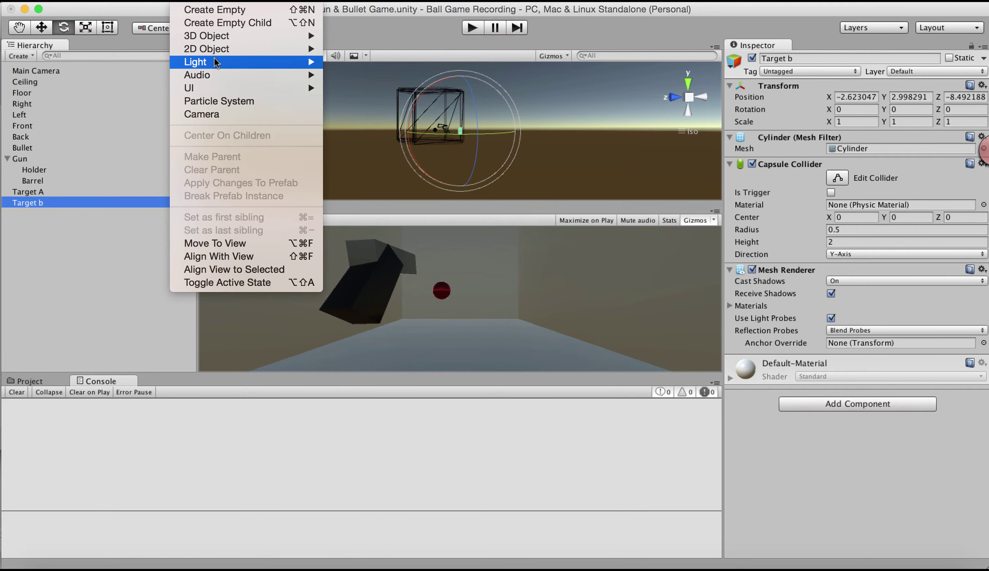
pyautogui.moveTo(315, 36)
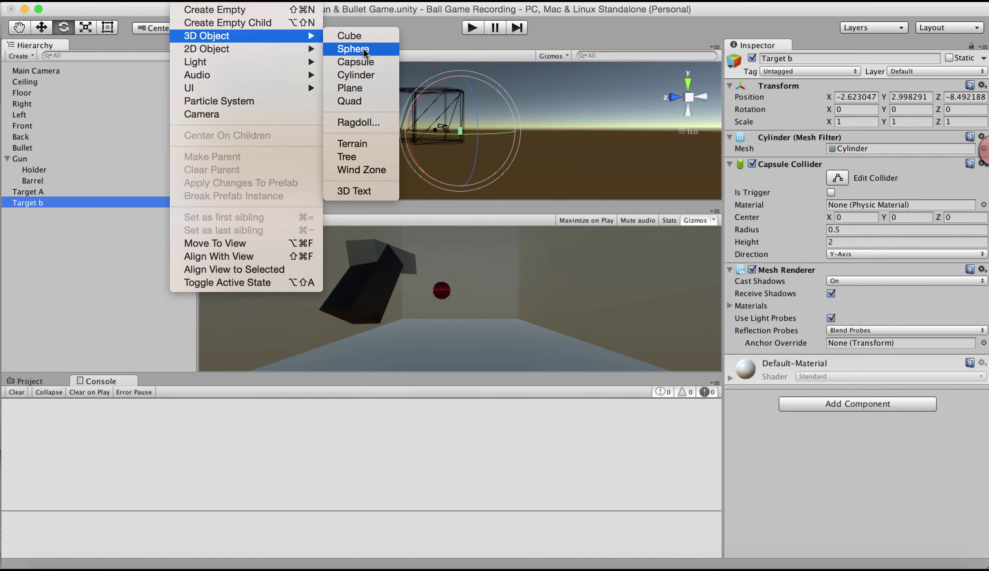
pyautogui.click(357, 37)
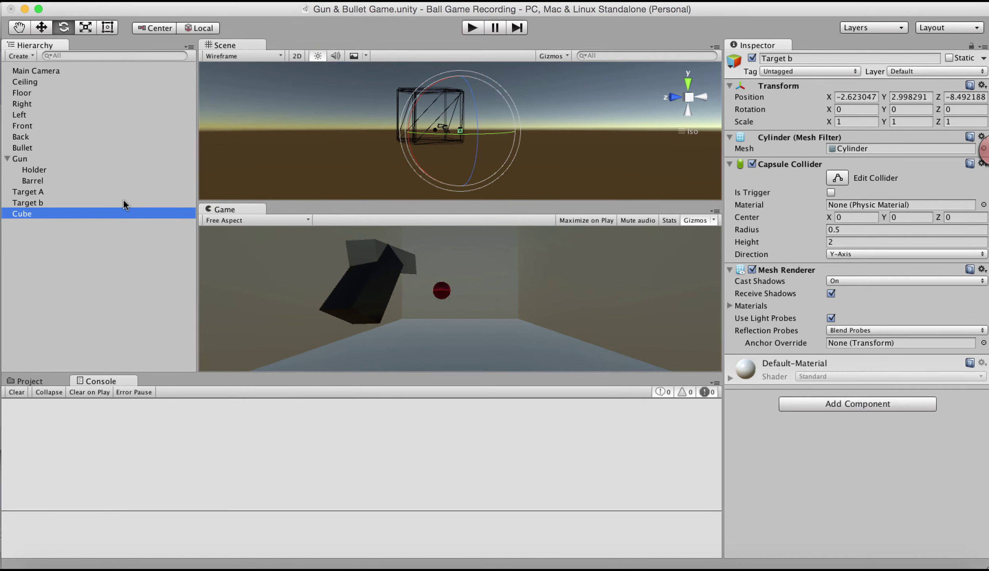
pyautogui.click(47, 214)
pyautogui.write('tAR')
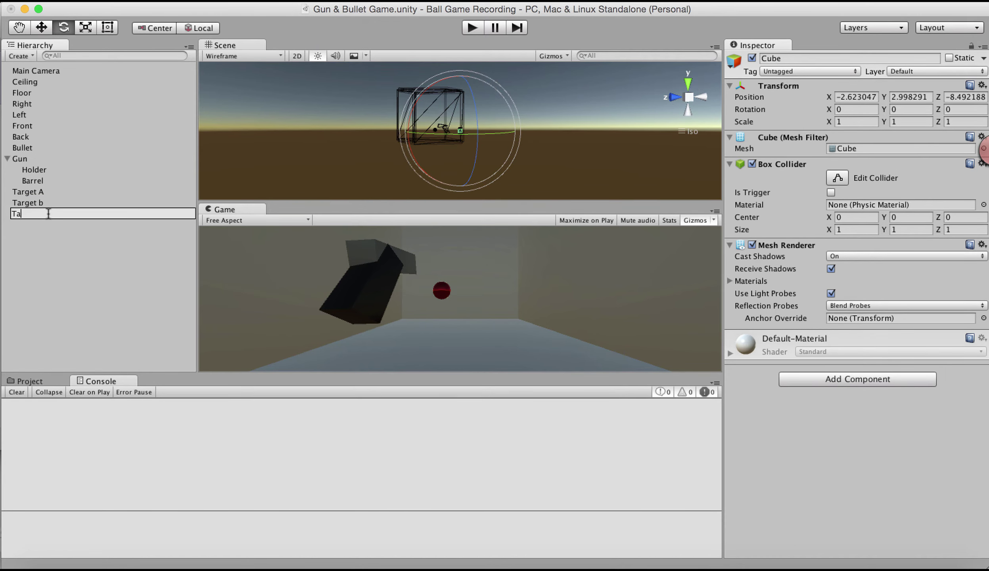
pyautogui.write('get C')
pyautogui.press('Return')
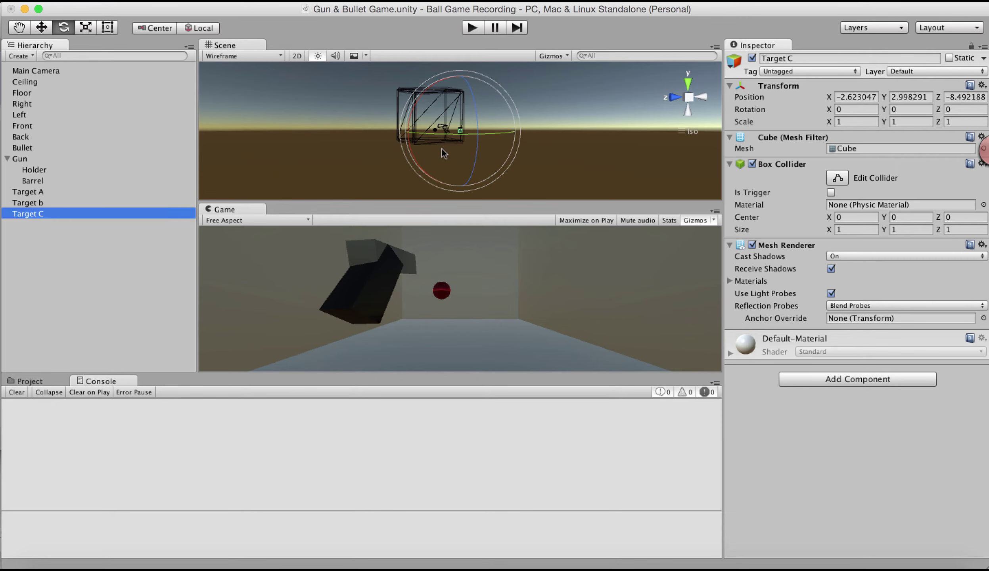
# - Move Target C inside the room to about X -2.6, Y 3, Z -2.7
pyautogui.keyDown('alt'); pyautogui.moveTo(442, 148); pyautogui.dragTo(594, 166); pyautogui.keyUp('alt')
pyautogui.keyDown('alt'); pyautogui.moveTo(571, 160); pyautogui.dragTo(655, 175, button='right'); pyautogui.keyUp('alt')
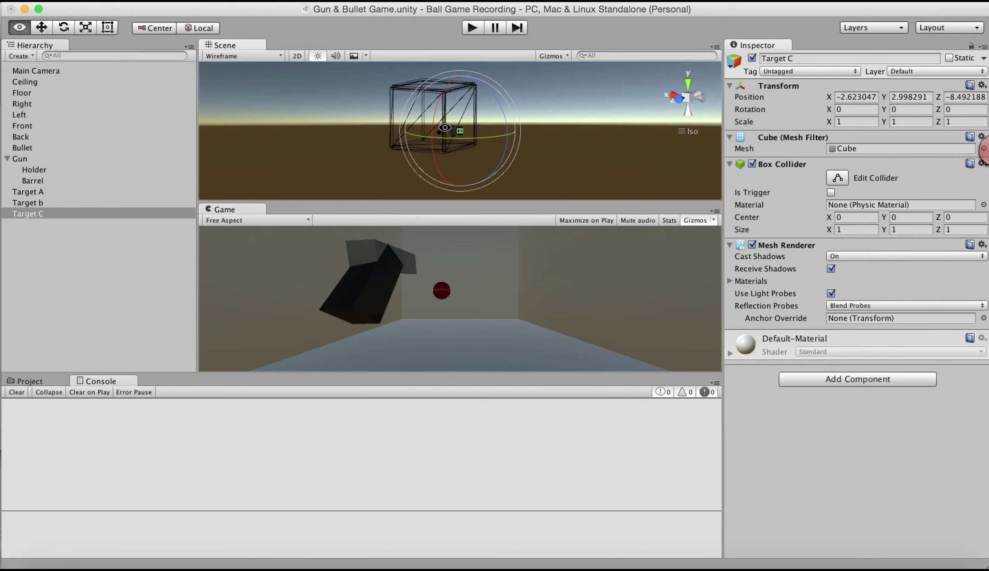
pyautogui.keyDown('alt'); pyautogui.moveTo(444, 128); pyautogui.dragTo(534, 152, button='right'); pyautogui.keyUp('alt')
pyautogui.keyDown('alt'); pyautogui.moveTo(510, 143); pyautogui.dragTo(472, 147, button='middle'); pyautogui.keyUp('alt')
pyautogui.press('w')
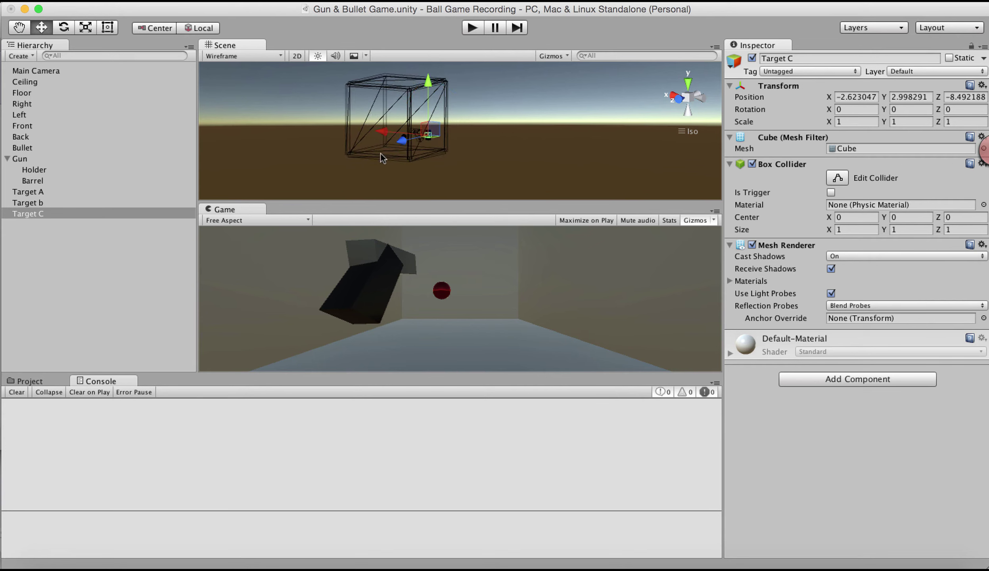
pyautogui.moveTo(401, 140)
pyautogui.mouseDown()
pyautogui.moveTo(384, 136)
pyautogui.moveTo(441, 156)
pyautogui.moveTo(484, 153)
pyautogui.moveTo(359, 150)
pyautogui.moveTo(381, 144)
pyautogui.moveTo(383, 160)
pyautogui.moveTo(397, 153)
pyautogui.mouseUp()
# - Move Target b to about X -2.6, Y 4.3, Z 1.7 and Target A to about X 1.2, Y 3, Z -4.4
pyautogui.click(41, 202)
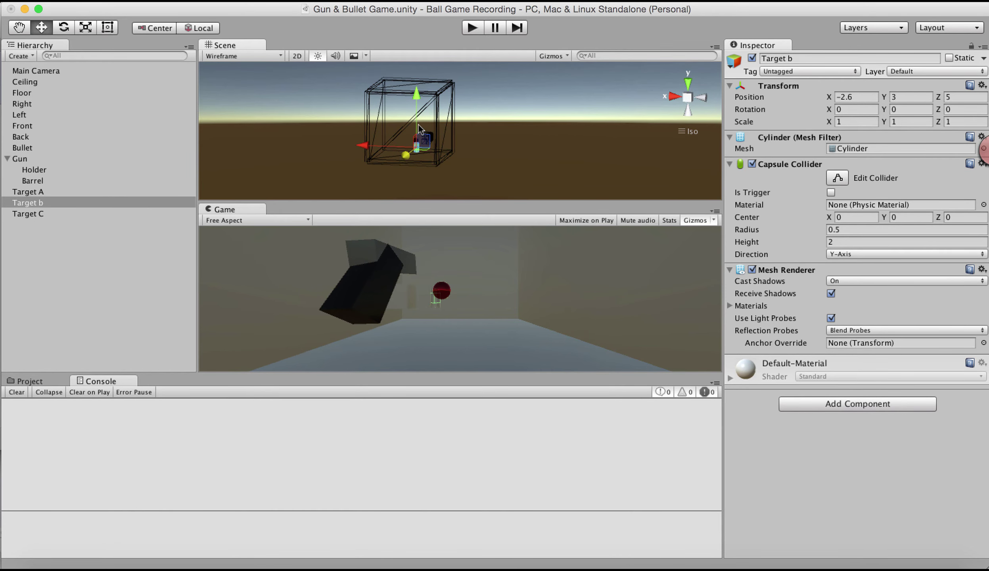
pyautogui.moveTo(414, 112); pyautogui.dragTo(437, 151)
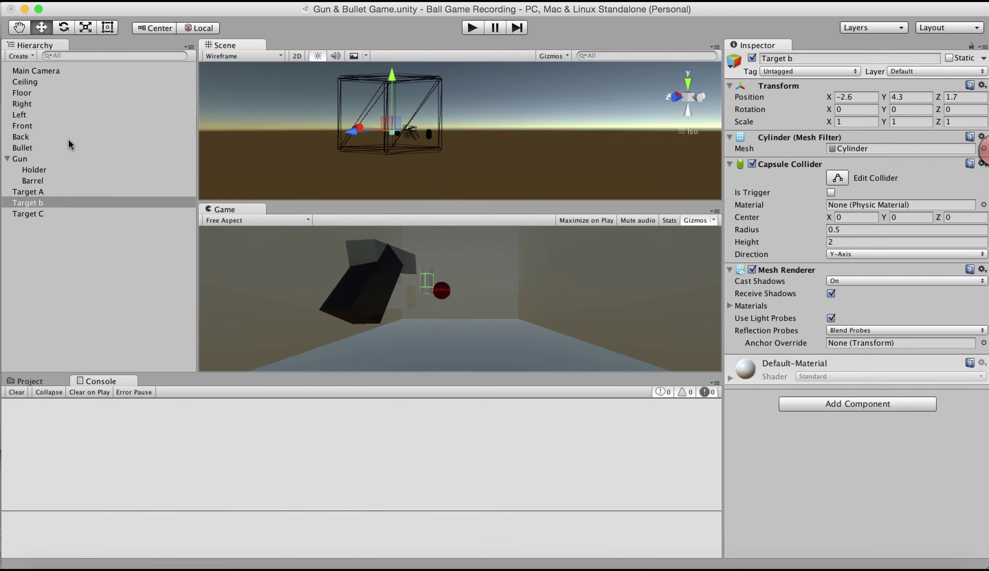
pyautogui.click(38, 193)
pyautogui.keyDown('alt'); pyautogui.moveTo(353, 174); pyautogui.dragTo(577, 160); pyautogui.keyUp('alt')
pyautogui.moveTo(393, 143); pyautogui.dragTo(366, 143)
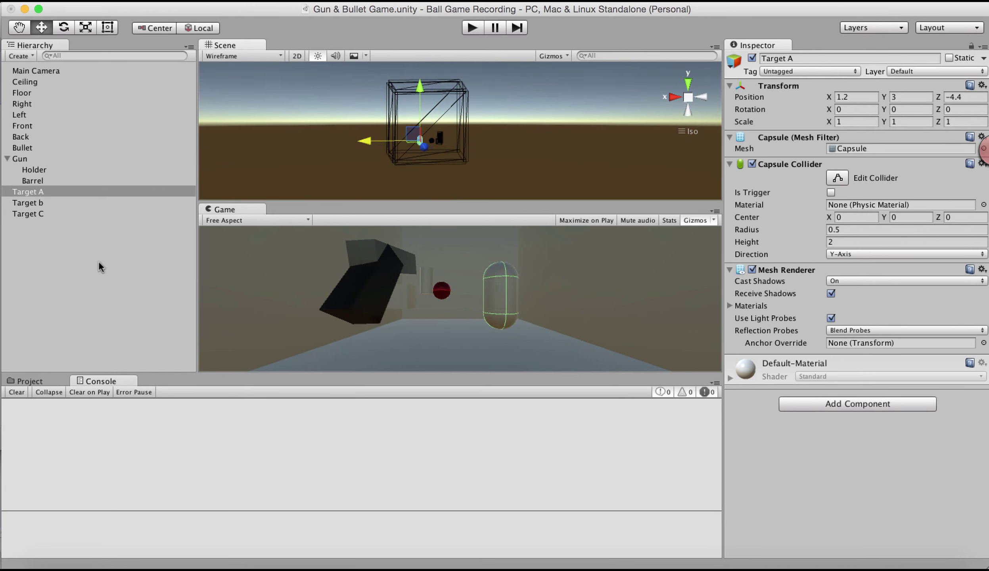
pyautogui.click(19, 203)
pyautogui.click(25, 214)
pyautogui.click(49, 192)
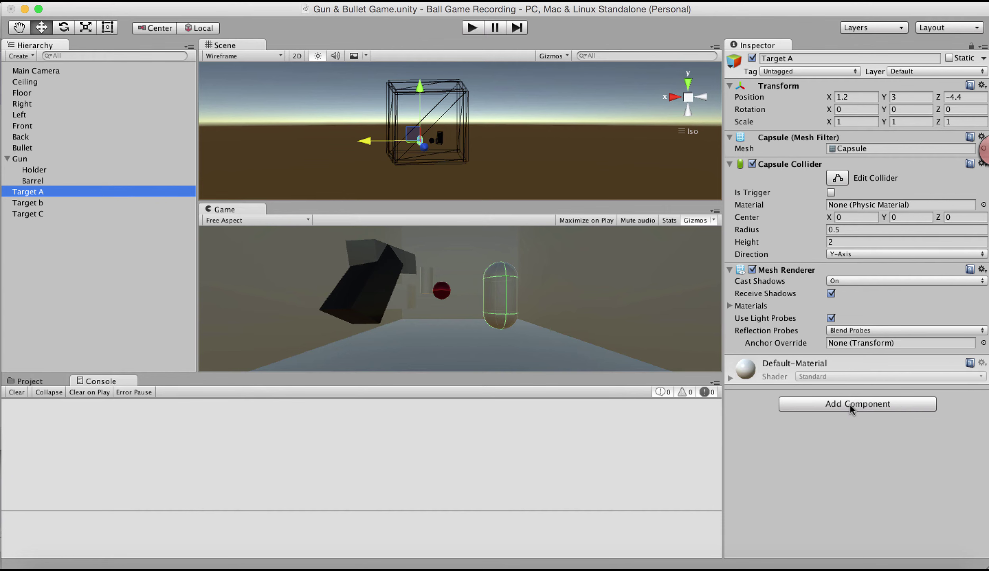
# - Rename the cylinder target as "Target B"
pyautogui.doubleClick(62, 202)
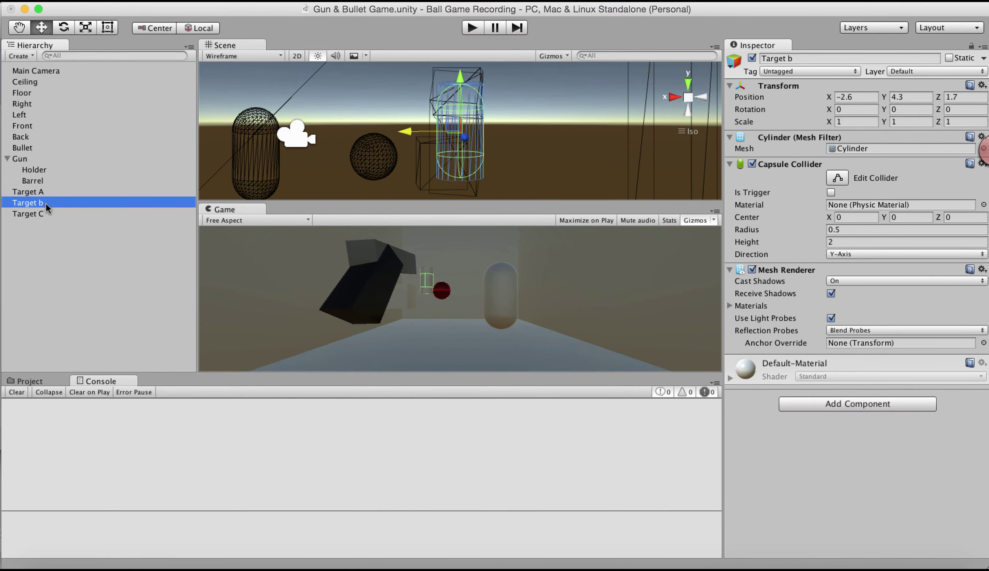
pyautogui.click(46, 203)
pyautogui.click(64, 204)
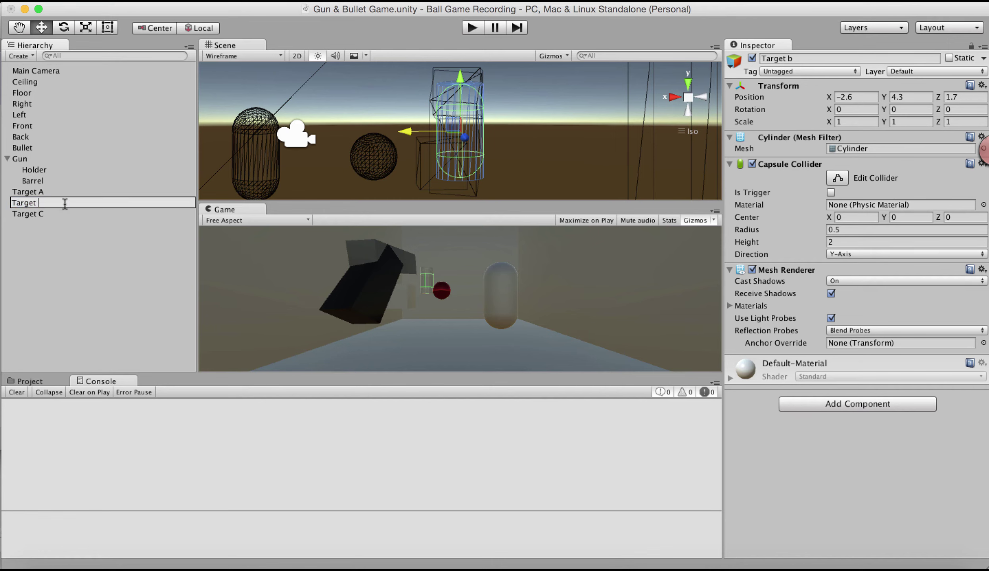
pyautogui.press('Return')
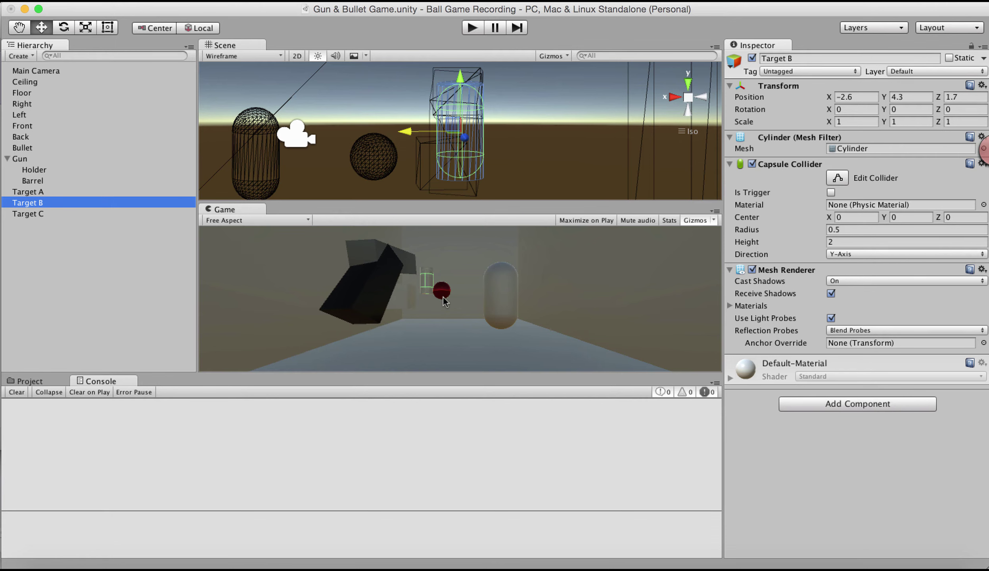
# - Inspect the components of Target A, Target B and Target C one after another, checking their colliders
pyautogui.click(35, 213)
pyautogui.click(37, 193)
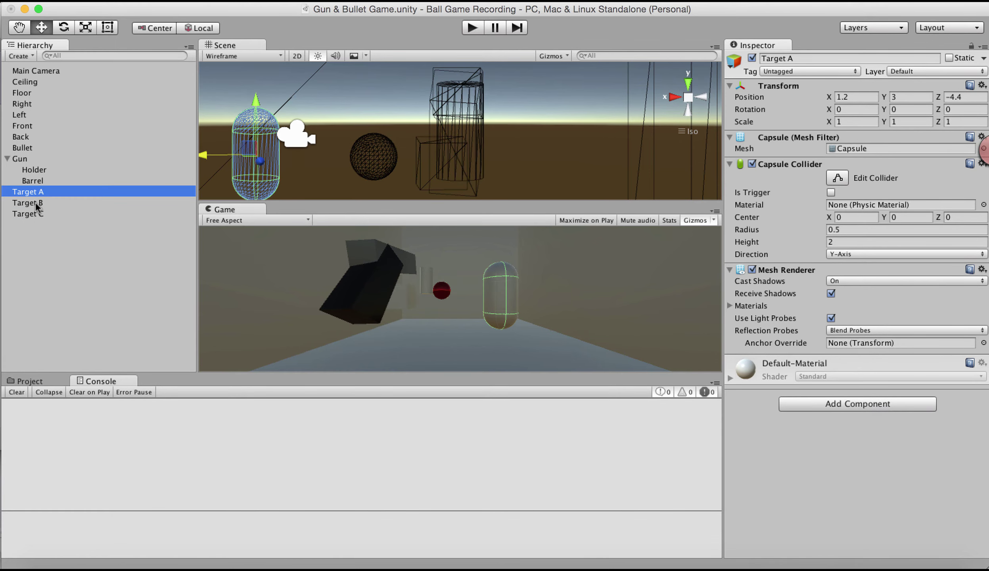
pyautogui.click(36, 203)
pyautogui.click(35, 213)
pyautogui.click(37, 193)
pyautogui.click(22, 203)
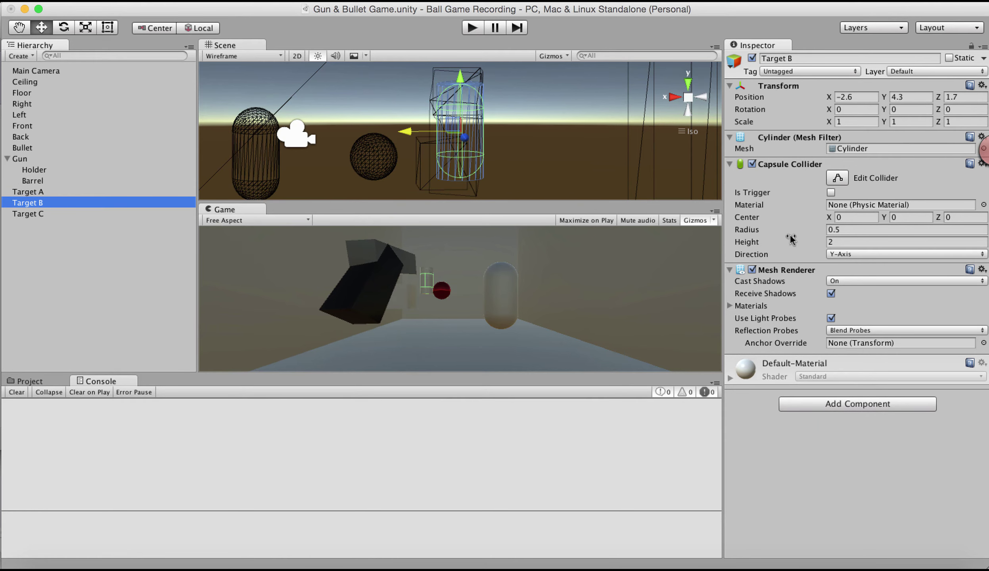
pyautogui.click(23, 214)
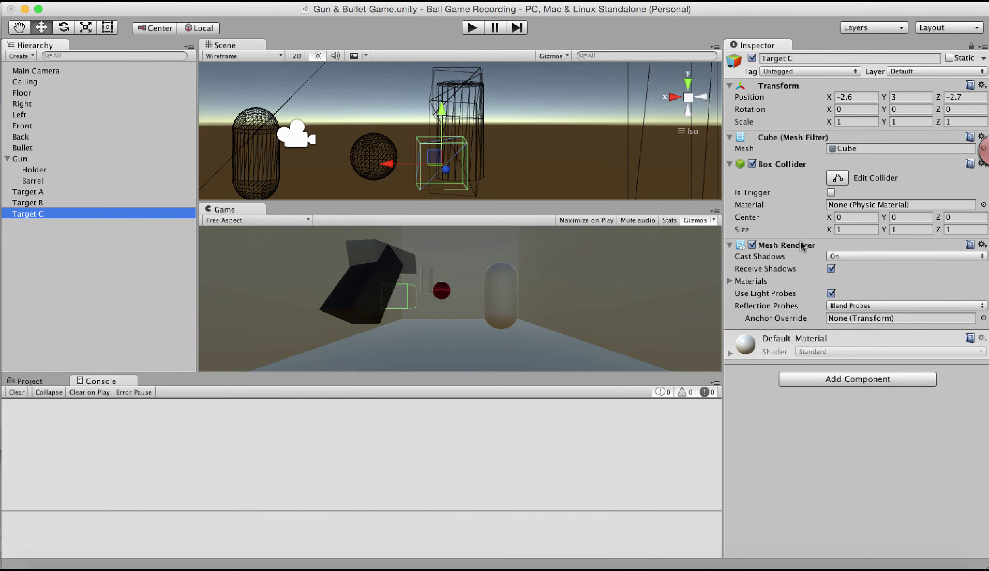
# - Switch to the Word requirements document and review items 2 and 3 on bullets hitting targets and rotating targets
pyautogui.click(64, 253)
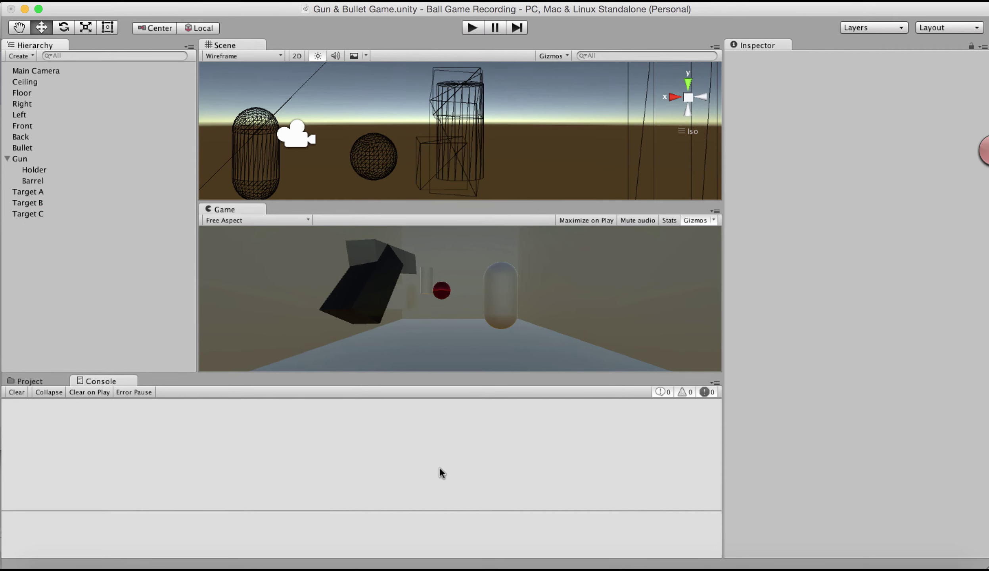
pyautogui.click(588, 564)
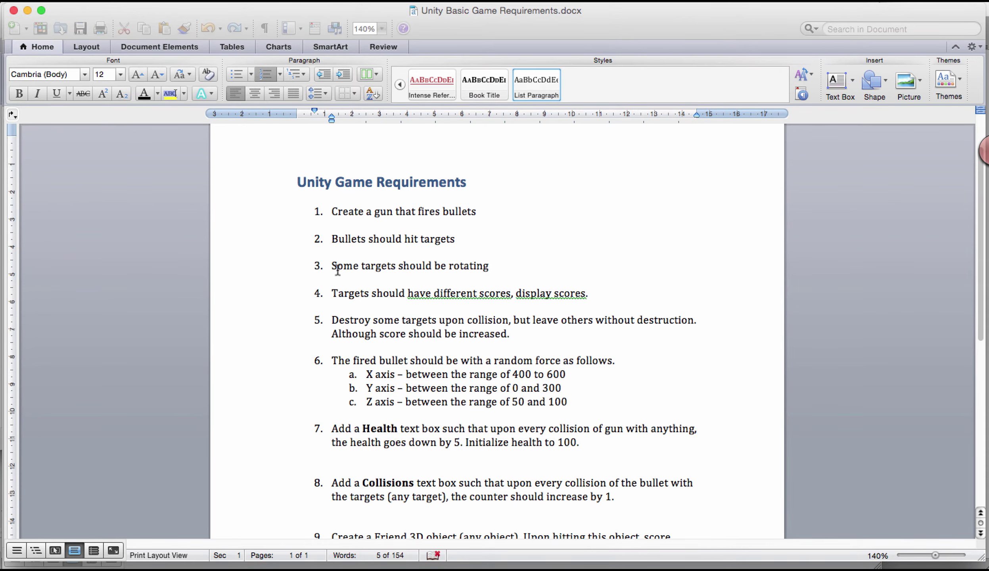
pyautogui.moveTo(332, 239); pyautogui.dragTo(497, 262)
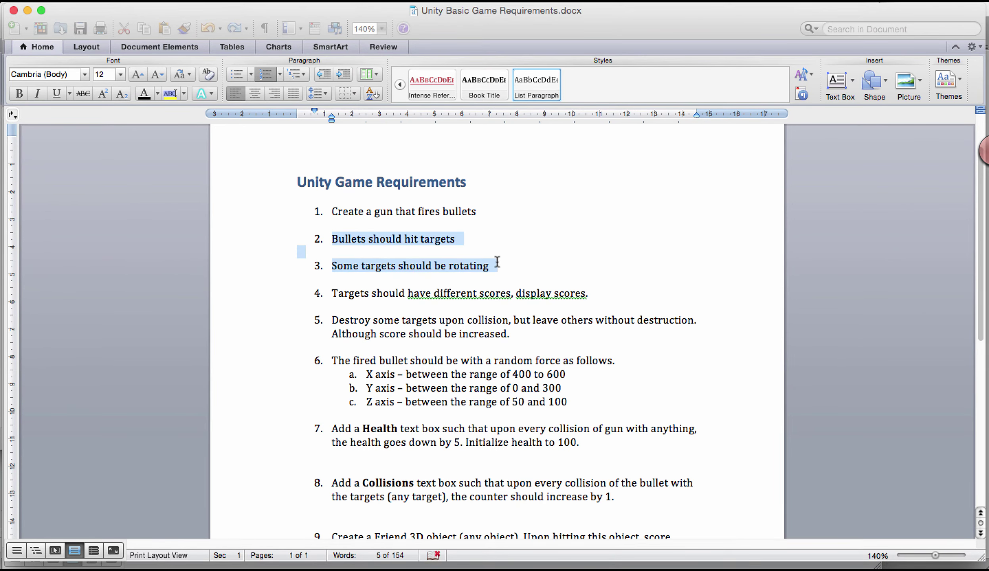
# - Return to Unity and run the game to test firing bullets at the targets, stopping it once tested
pyautogui.press('super+Tab')
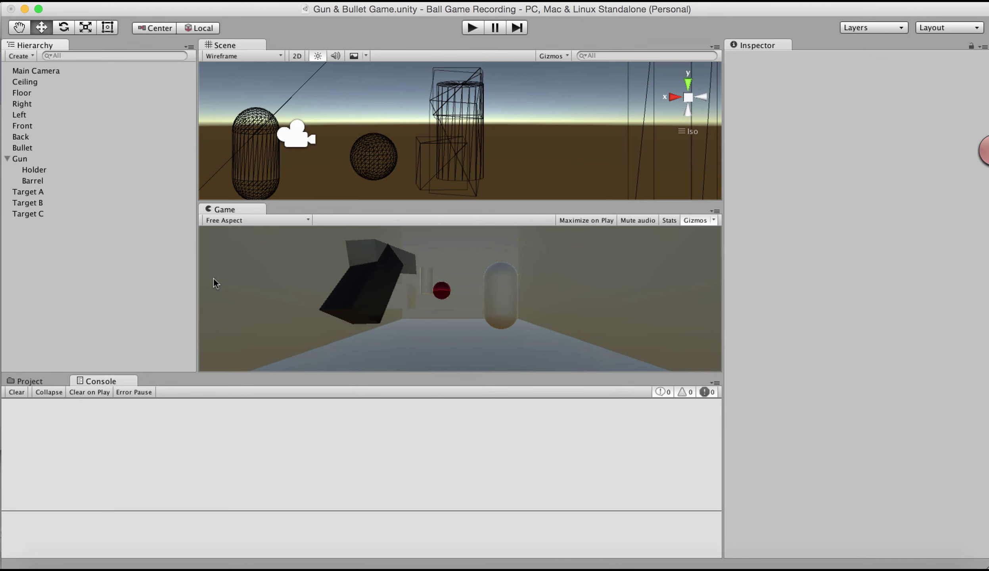
pyautogui.click(471, 28)
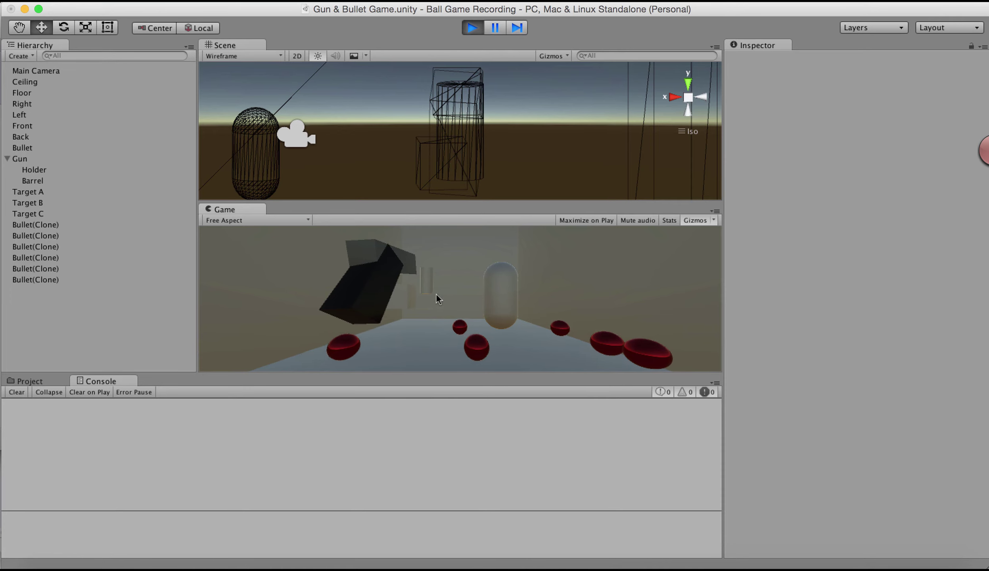
pyautogui.click(472, 28)
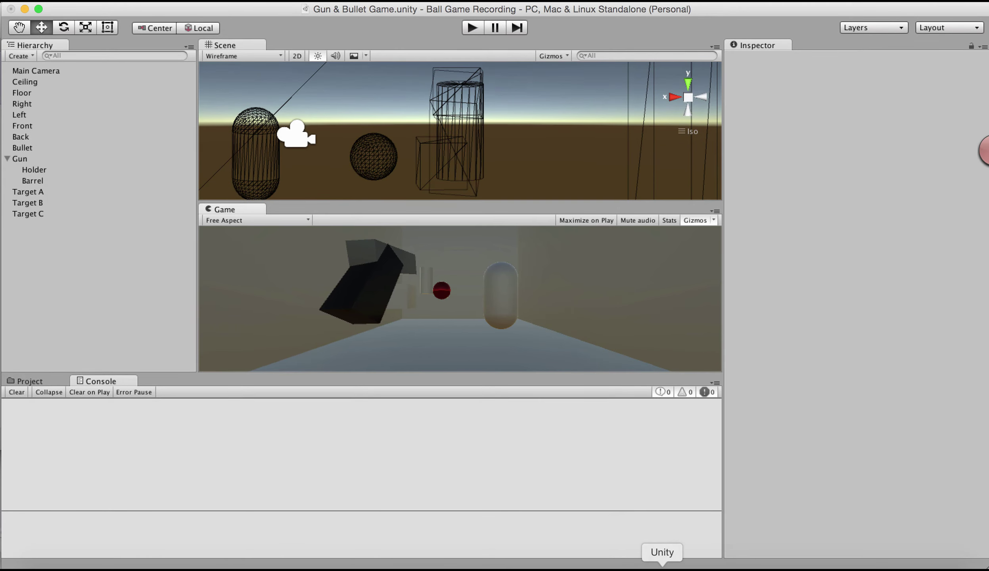
# - Switch to MonoDevelop and insert two blank lines at the start of the Update method in BulletScript
pyautogui.click(638, 568)
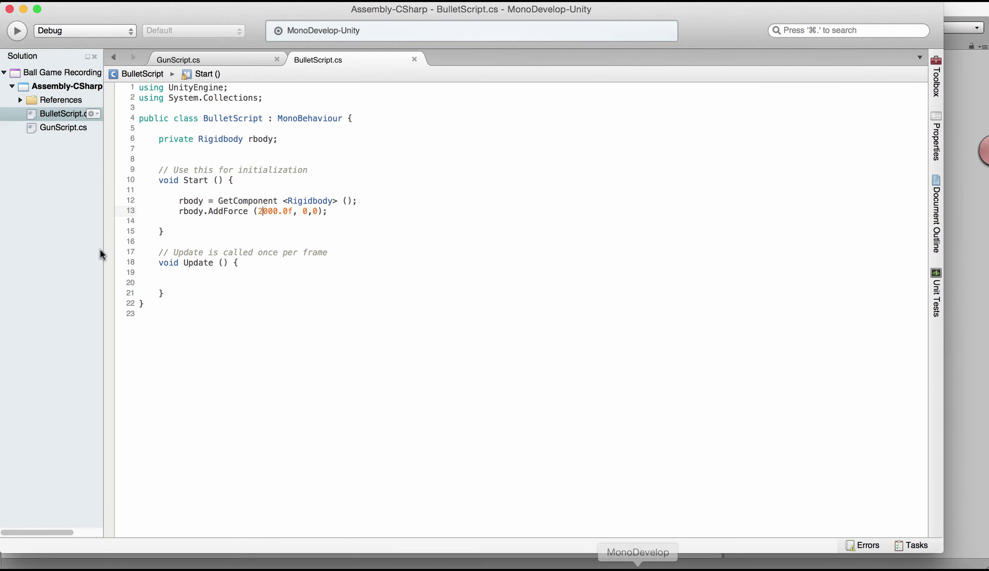
pyautogui.click(62, 127)
pyautogui.click(261, 266)
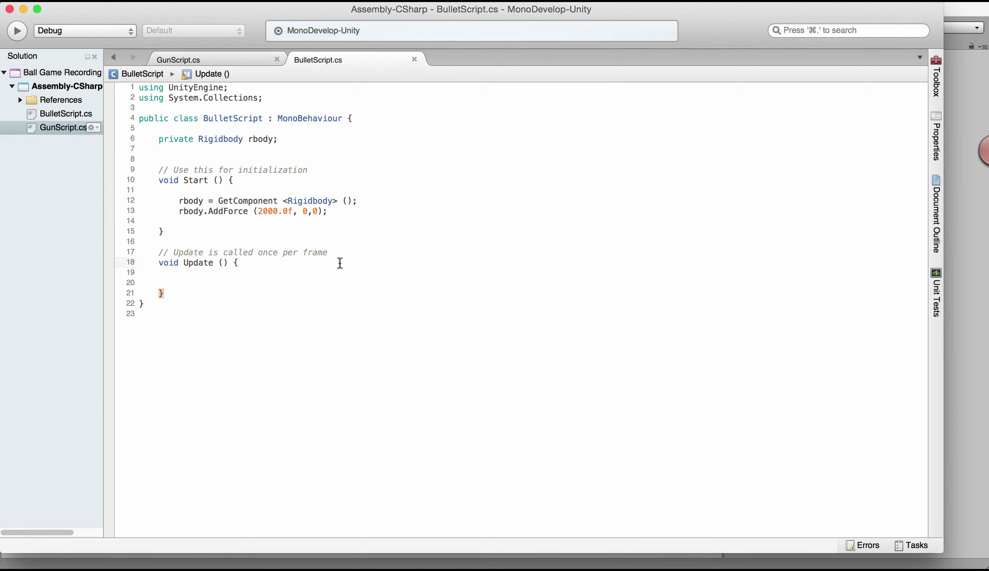
pyautogui.press('Return')
pyautogui.press('Return')
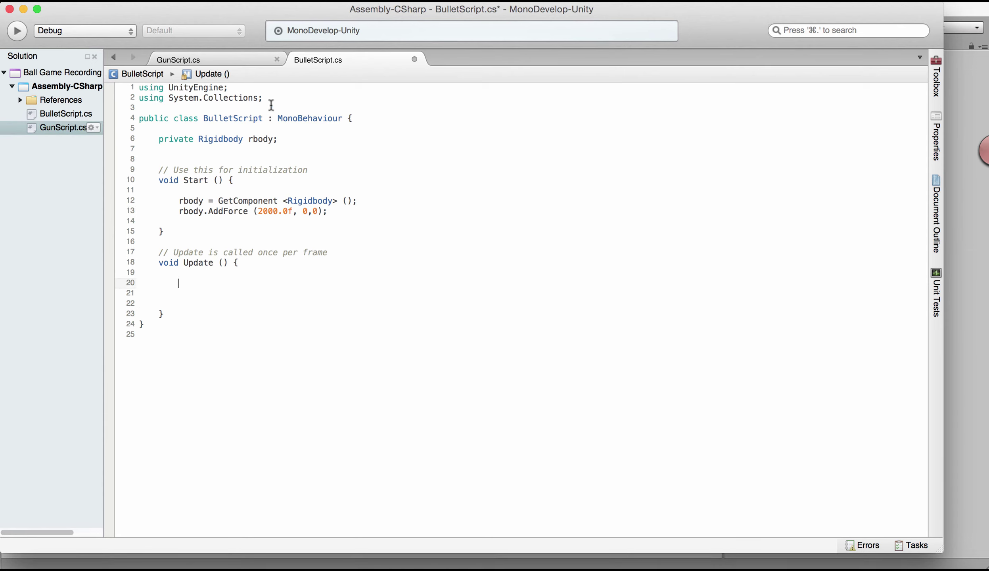
# - In GunScript's OnGUI method, add GUI.Label (new Rect(80, 15, 150, 25), ("Health: "+health));
pyautogui.click(230, 59)
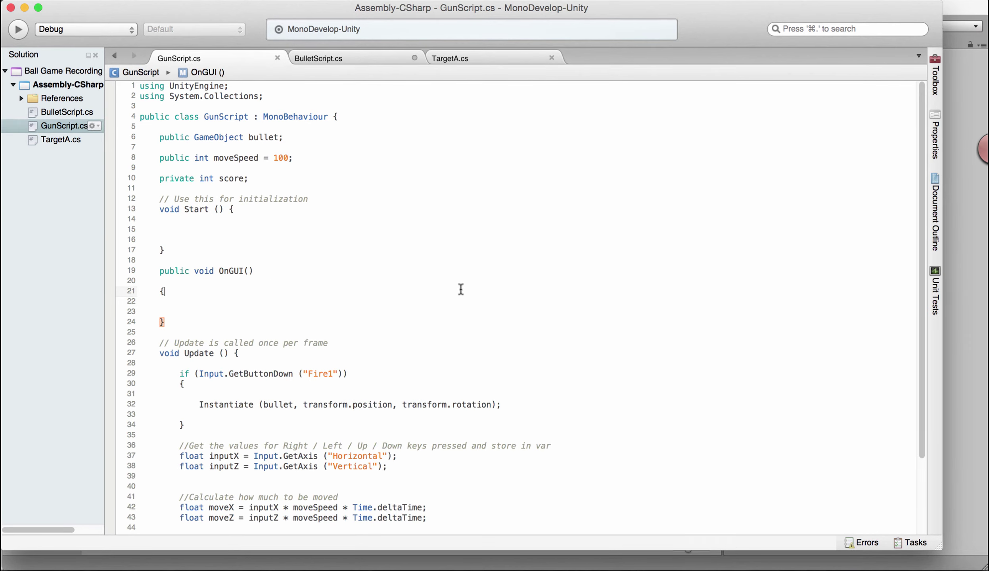
pyautogui.click(211, 302)
pyautogui.write('GUI.Label (new Rect(80, 15, 150, 25), ("Health: "+health));')
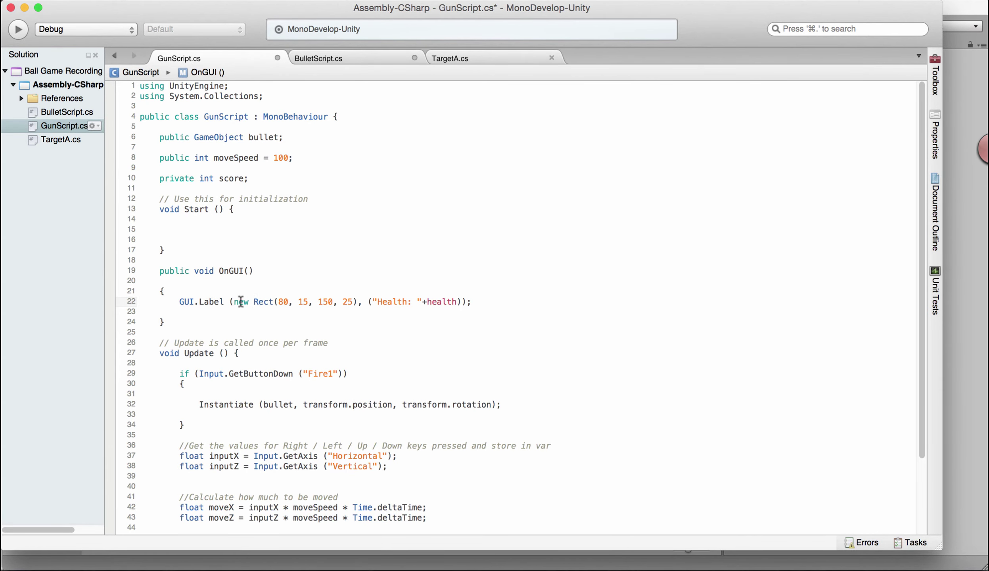
# - Change the label's Rect x value to 20, its text to "Score: " and its variable to score, and save GunScript
pyautogui.click(283, 301)
pyautogui.press('Right')
pyautogui.press('BackSpace')
pyautogui.press('BackSpace')
pyautogui.write('20')
pyautogui.doubleClick(392, 302)
pyautogui.write('Score')
pyautogui.doubleClick(449, 302)
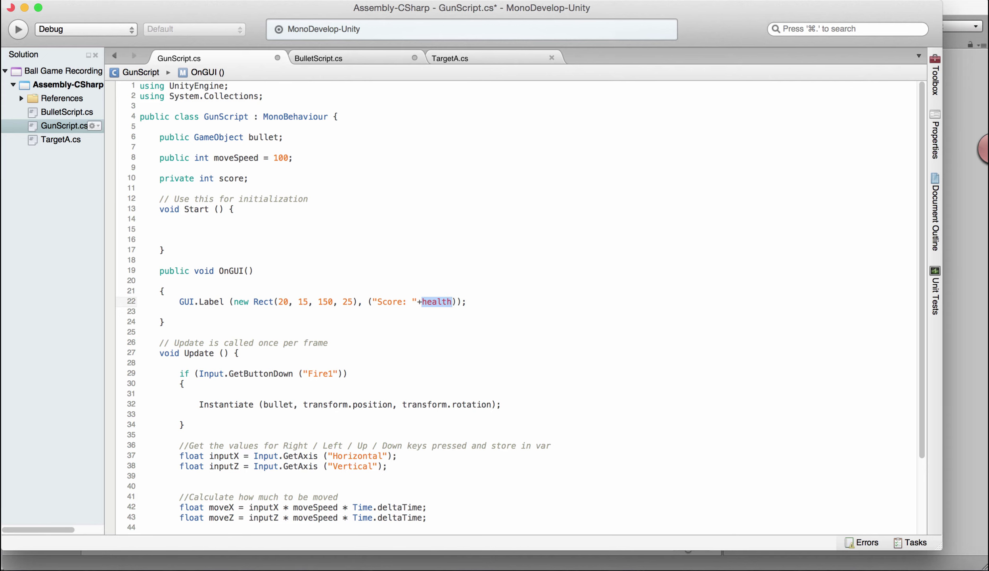
pyautogui.write('score')
pyautogui.press('super+s')
pyautogui.click(430, 220)
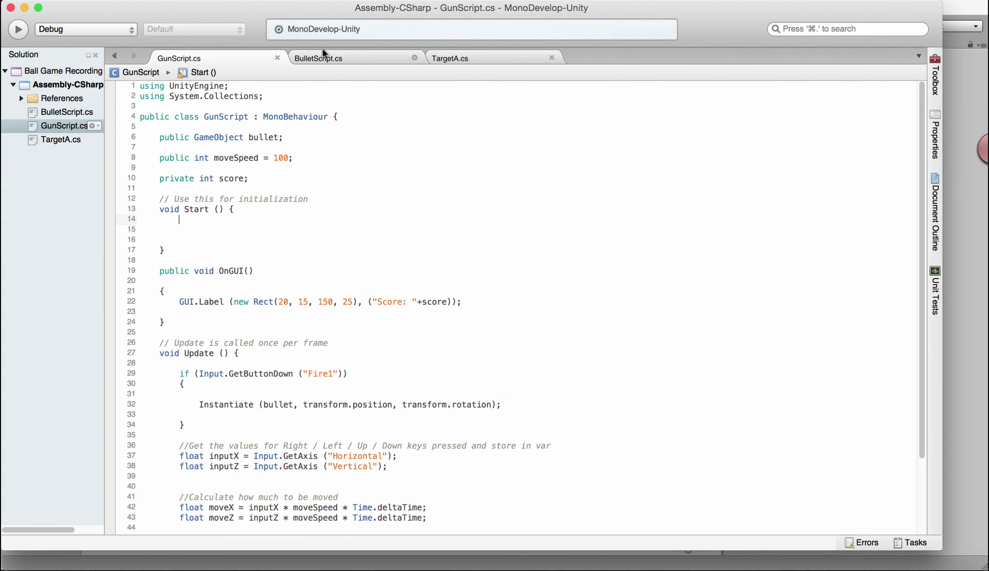
# - Open BulletScript and examine the OnCollisionEnter score increments, going to the score += 10 statement for Target A
pyautogui.click(323, 58)
pyautogui.scroll(-4, 440, 288)
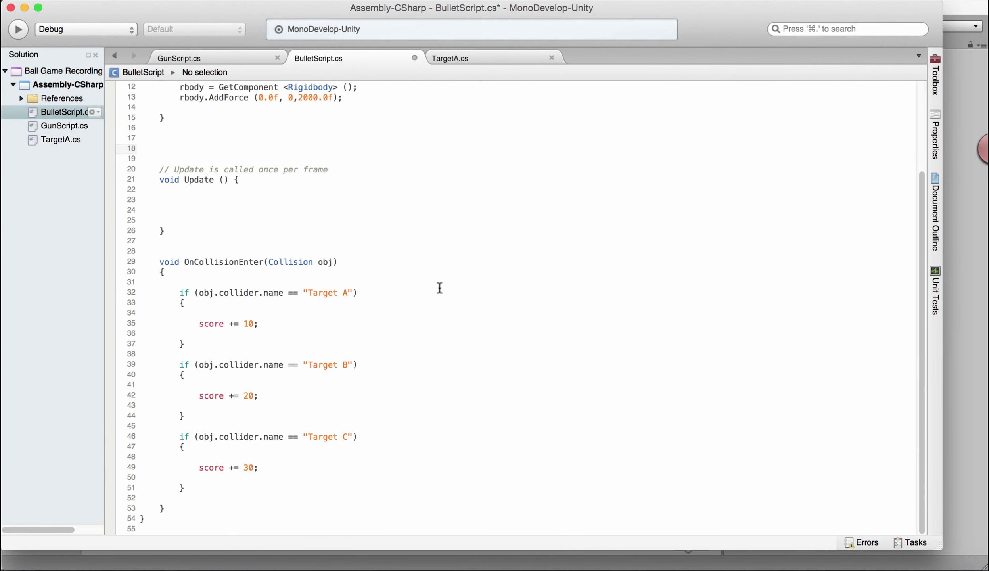
pyautogui.click(213, 327)
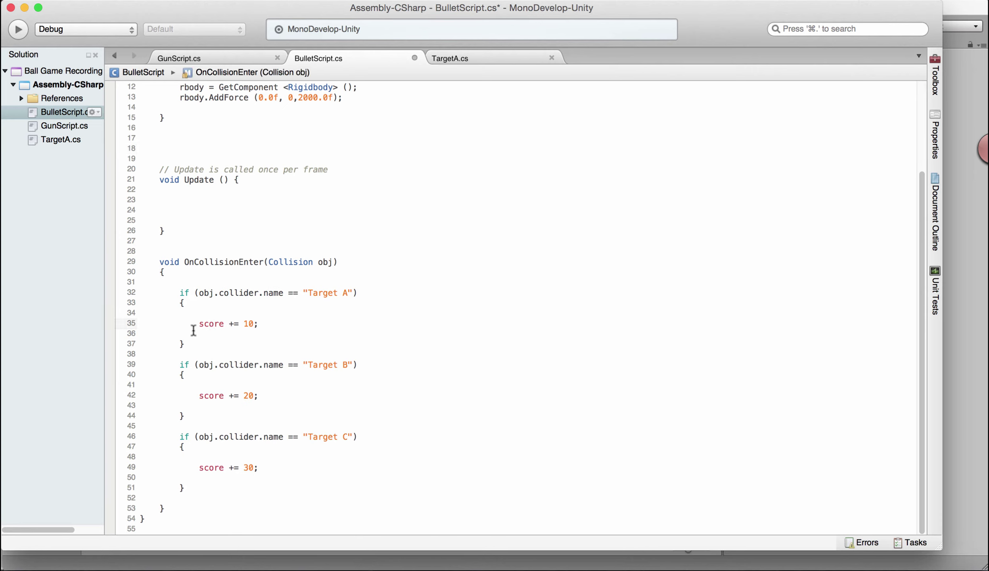
pyautogui.click(195, 324)
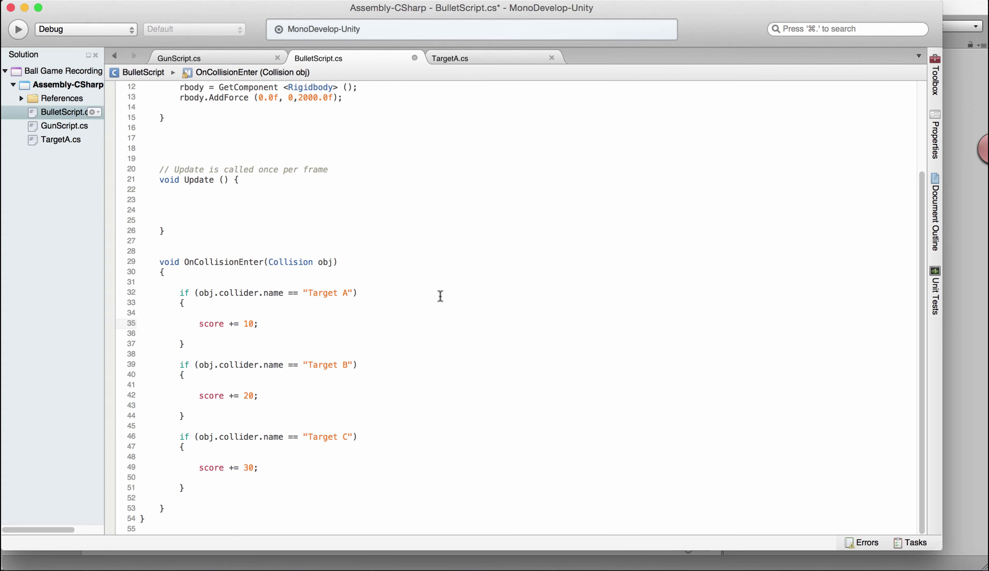
# - Qualify the Target A score increment in BulletScript with the GunScript class, making it GunScript.score += 10;
pyautogui.write('GunScrip')
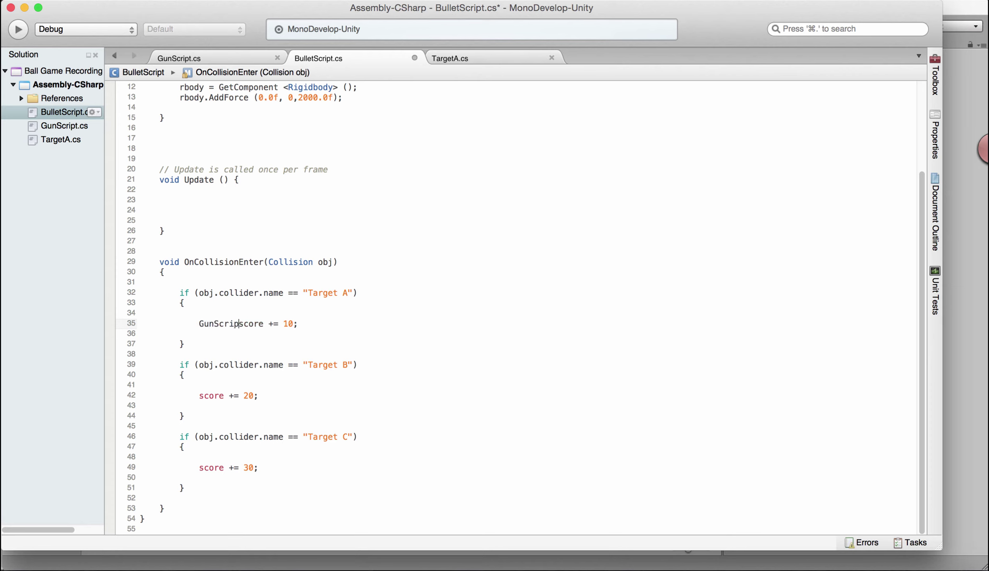
pyautogui.write('t.')
pyautogui.click(426, 285)
pyautogui.click(267, 313)
# - Make the score variable public in GunScript
pyautogui.click(216, 60)
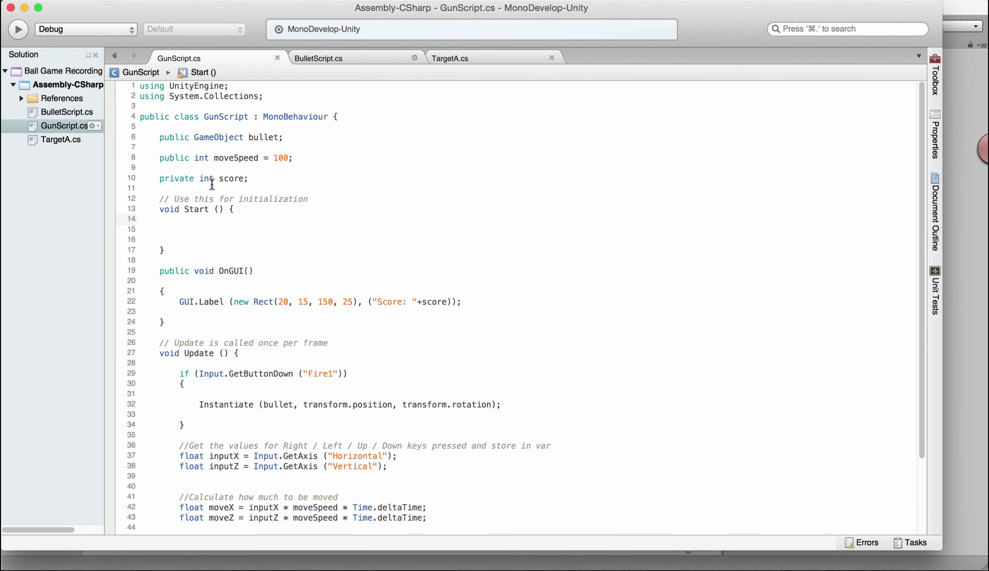
pyautogui.doubleClick(174, 180)
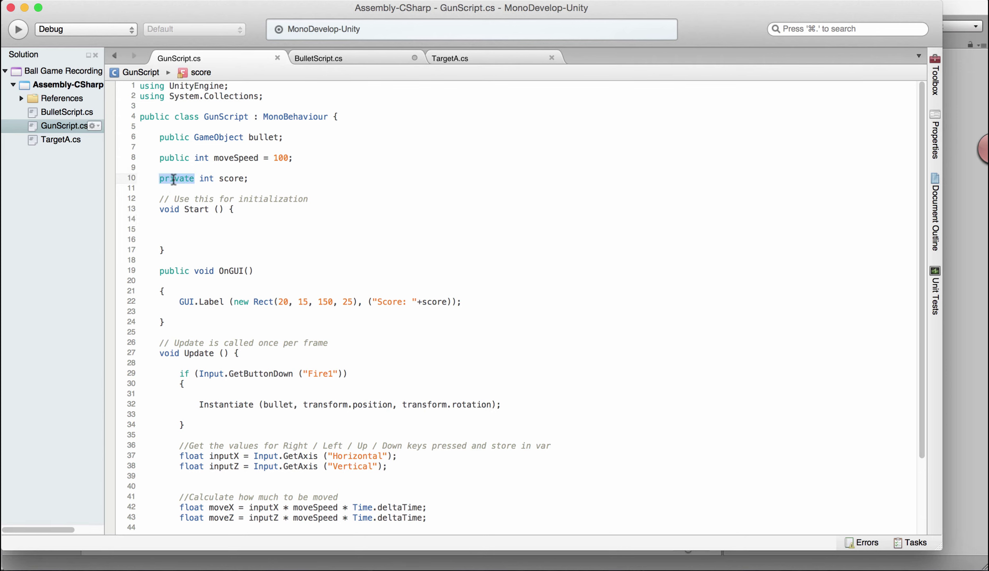
pyautogui.write('public')
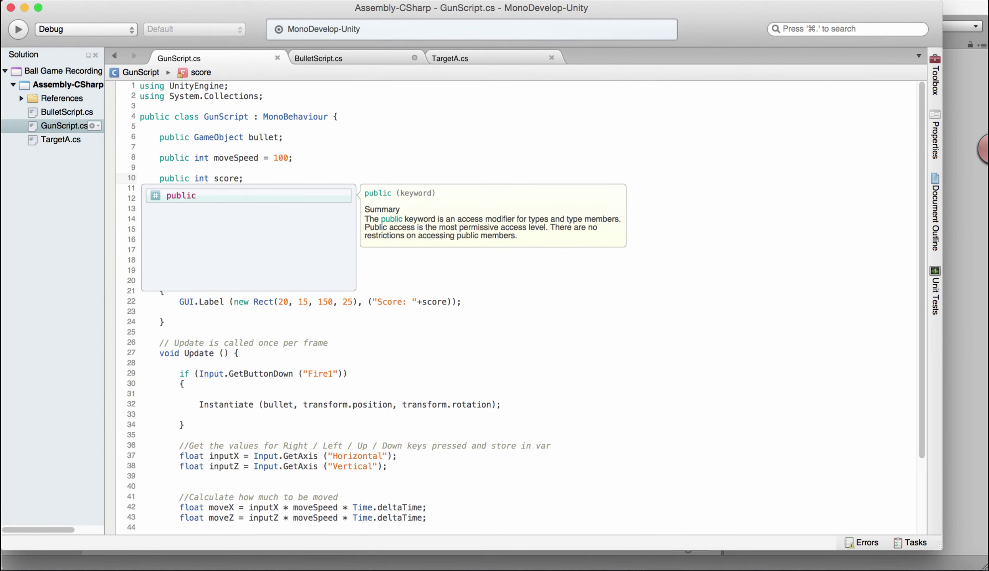
# - In BulletScript, qualify the Target B score increment with the GunScript class, making it GunScript.score += 20;
pyautogui.click(388, 60)
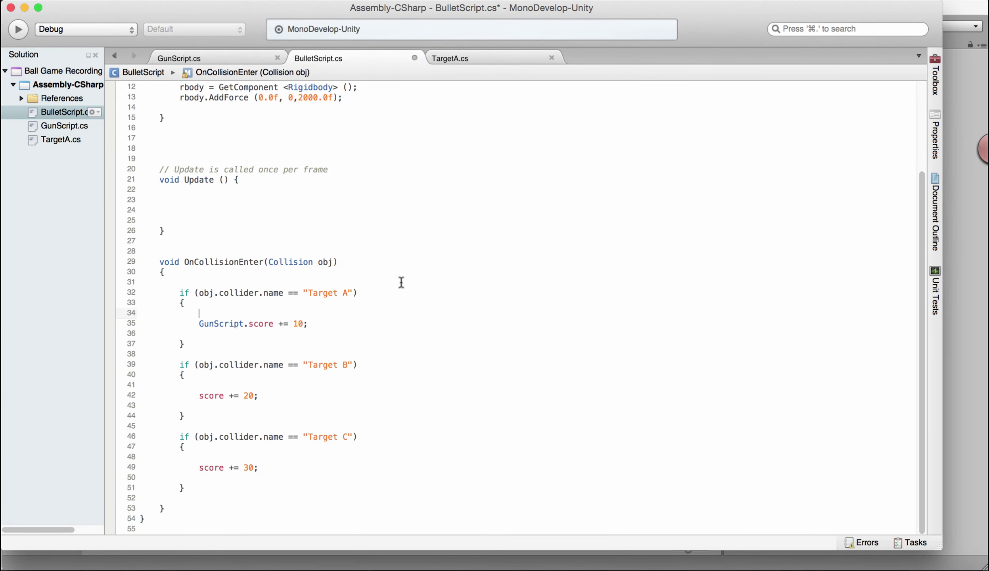
pyautogui.click(255, 324)
pyautogui.doubleClick(209, 324)
pyautogui.click(196, 395)
pyautogui.write('sc')
pyautogui.press('BackSpace')
pyautogui.press('BackSpace')
pyautogui.write('Gunscript.')
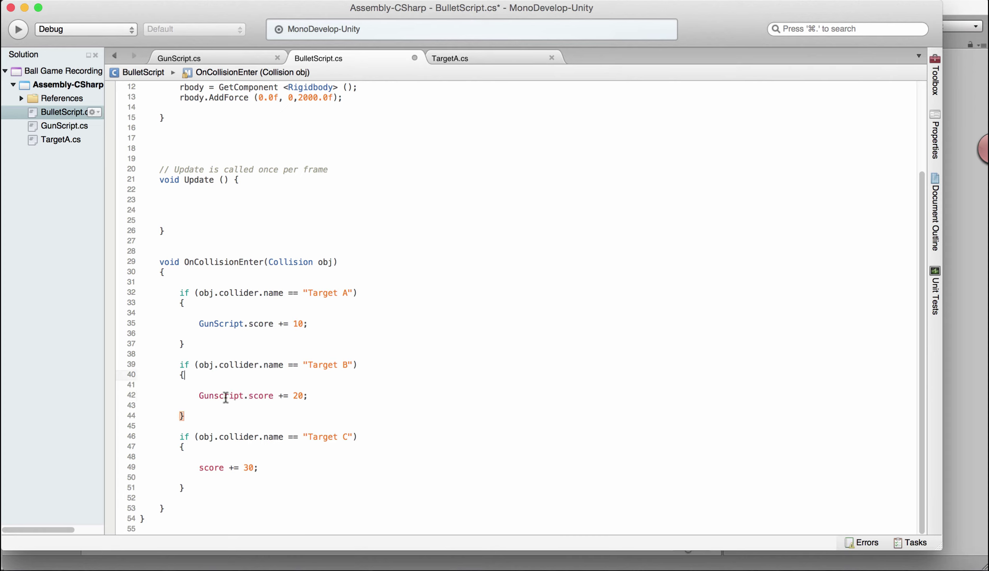
pyautogui.doubleClick(230, 325)
pyautogui.press('super+c')
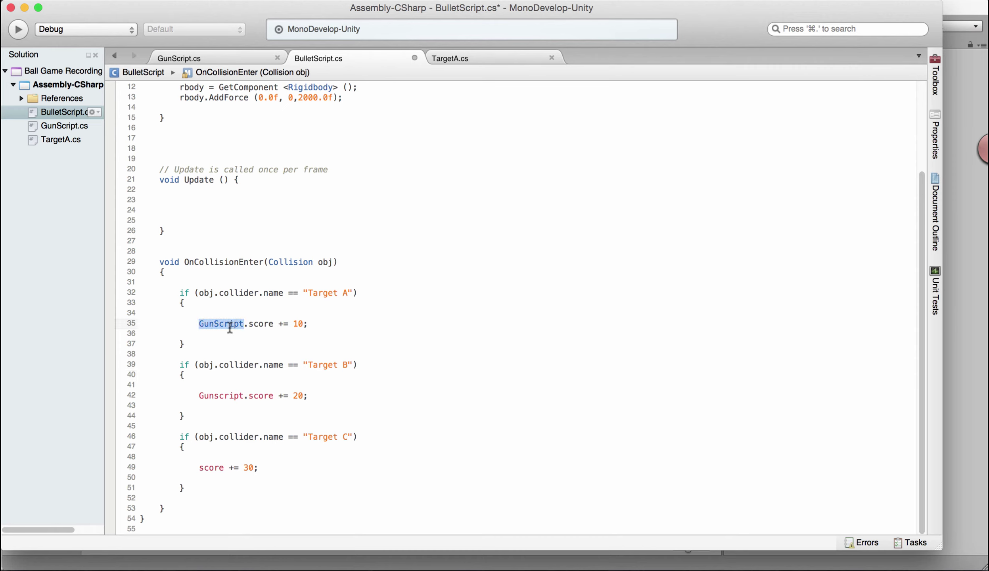
pyautogui.doubleClick(213, 394)
pyautogui.press('super+v')
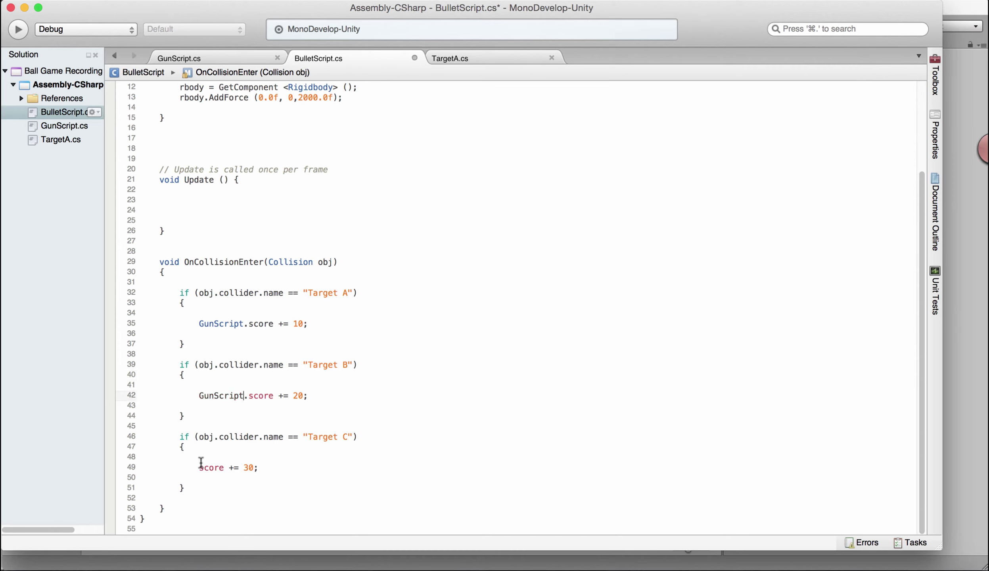
# - Qualify the Target C increment as GunScript.score += 30; and save BulletScript
pyautogui.press('super+v')
pyautogui.write('.')
pyautogui.press('super+s')
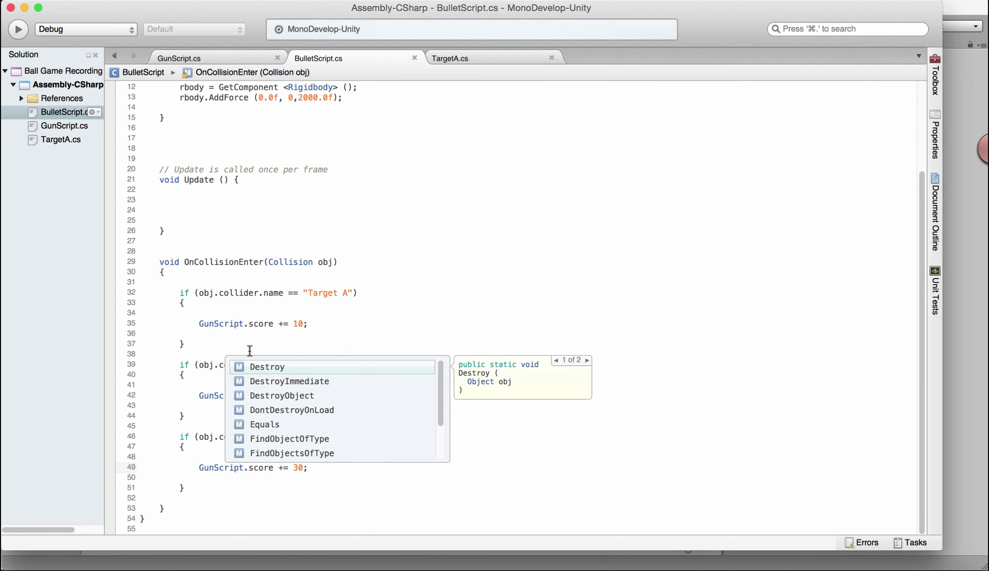
pyautogui.click(248, 353)
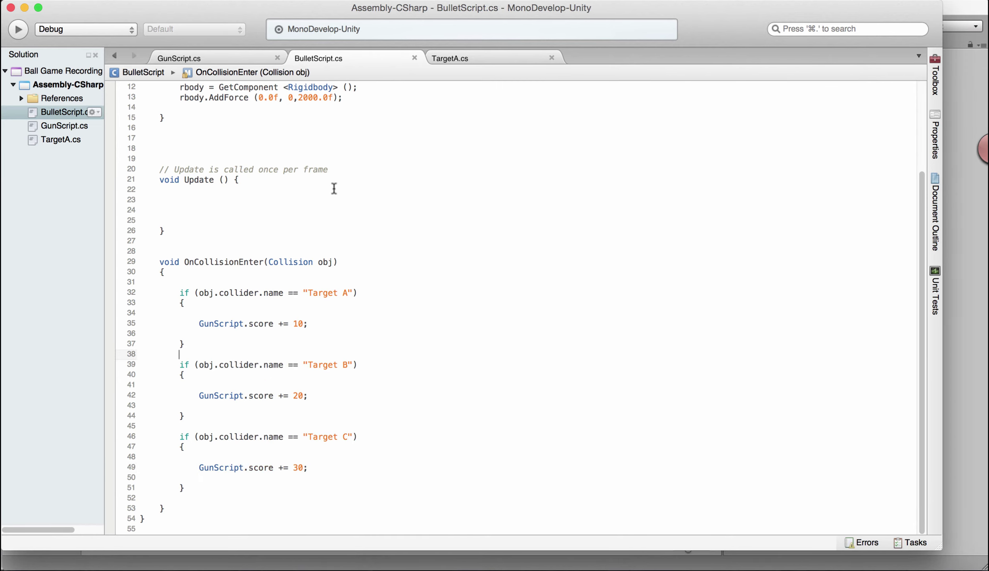
# - Switch to Unity, try to run the game, and open the source location of the compiler error in BulletScript
pyautogui.click(633, 558)
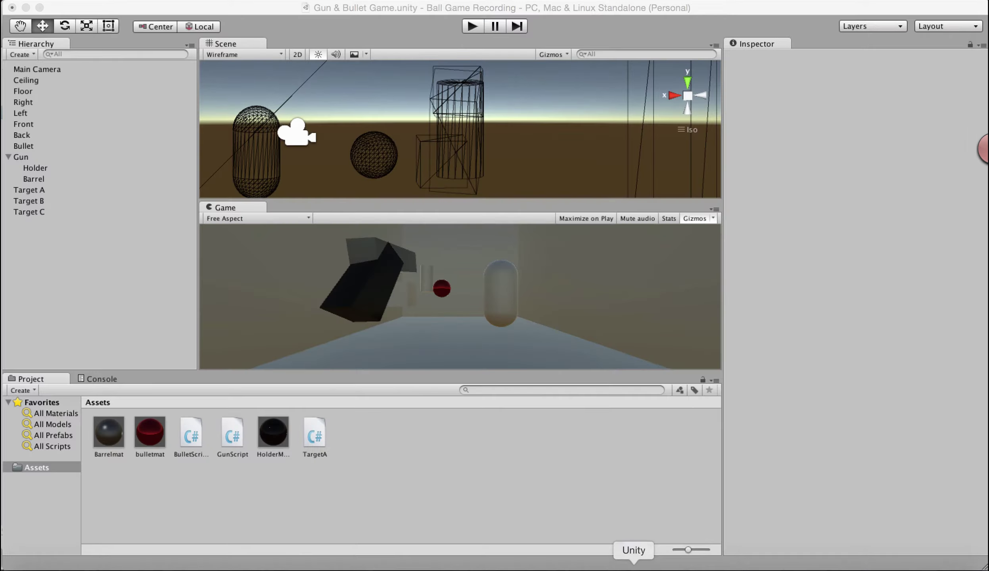
pyautogui.click(472, 26)
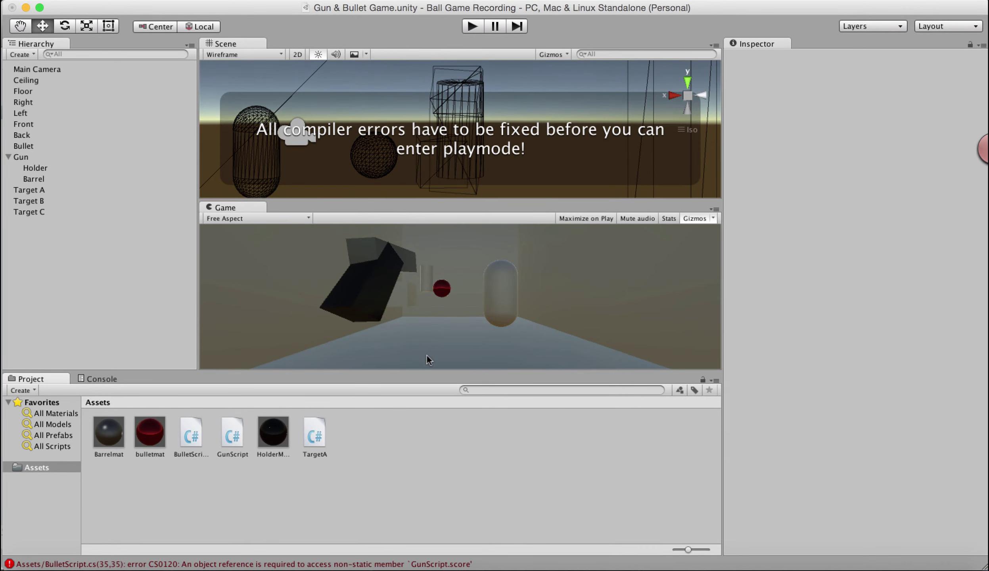
pyautogui.doubleClick(107, 566)
pyautogui.click(223, 354)
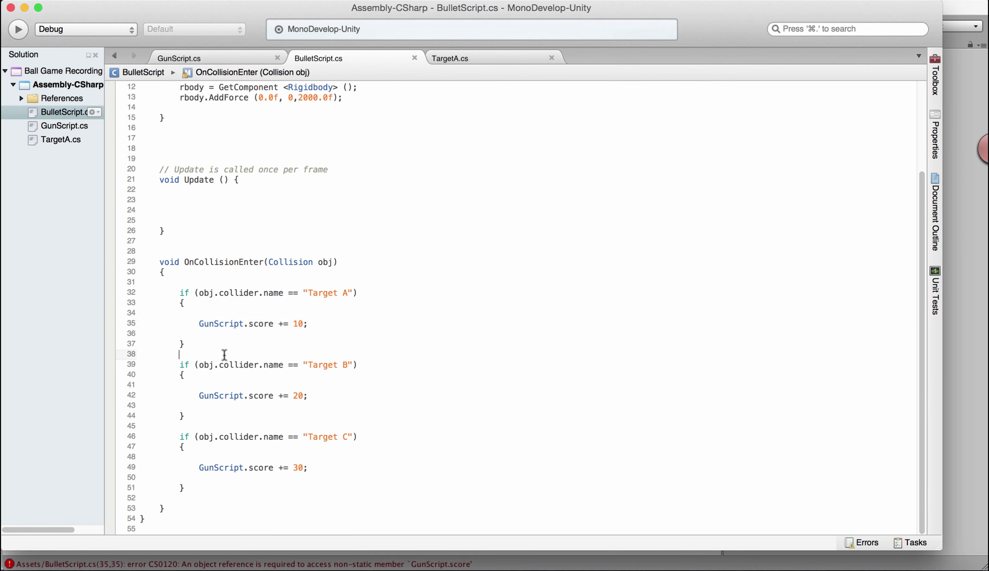
# - In GunScript, change the score declaration to public static int score = 0; and save the script
pyautogui.scroll(4, 238, 238)
pyautogui.click(199, 56)
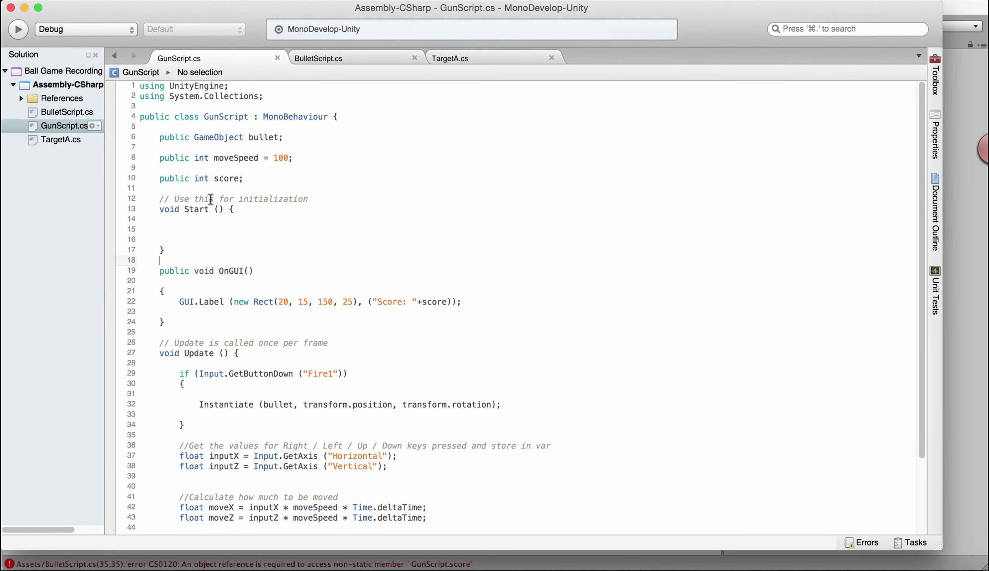
pyautogui.click(210, 179)
pyautogui.write('static int')
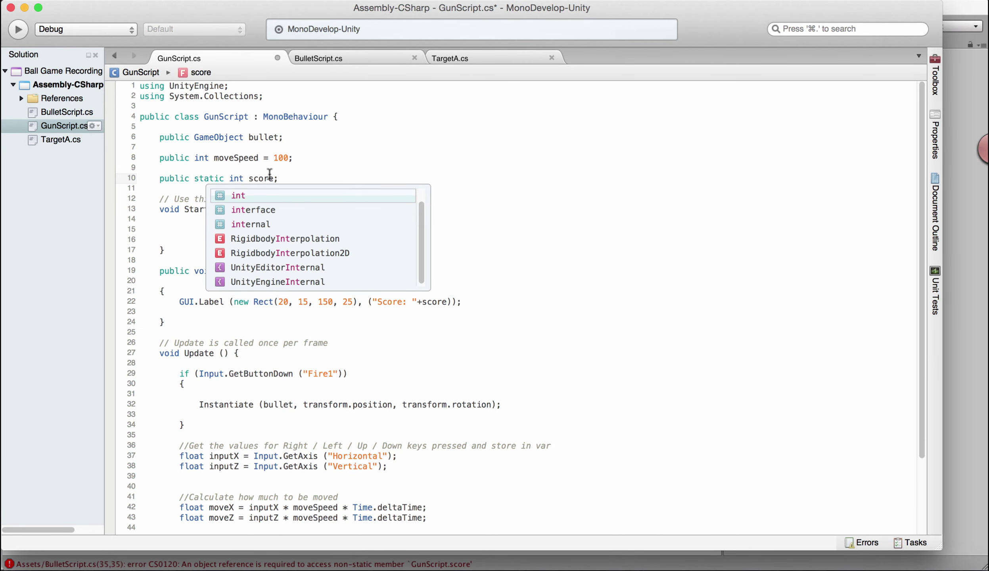
pyautogui.write(' score = 0')
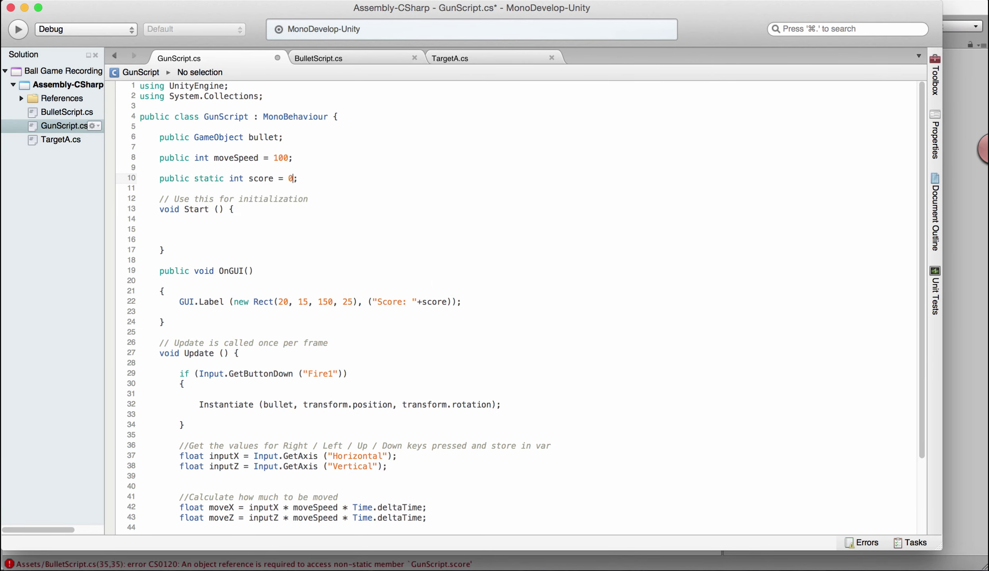
pyautogui.press('super+s')
# - Switch to Unity, run the game, and fire bullets repeatedly to test the on-screen score
pyautogui.press('super+Tab')
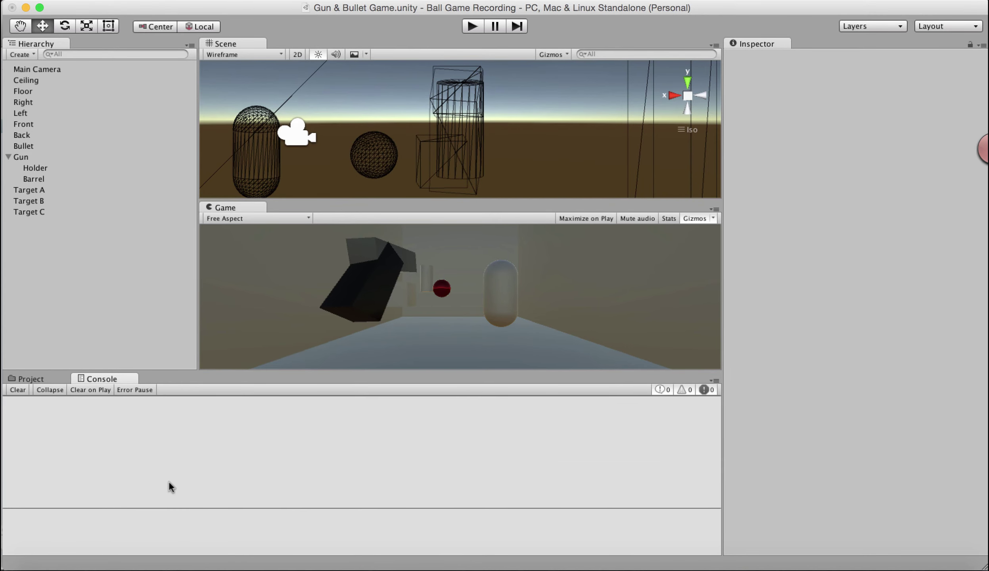
pyautogui.click(474, 30)
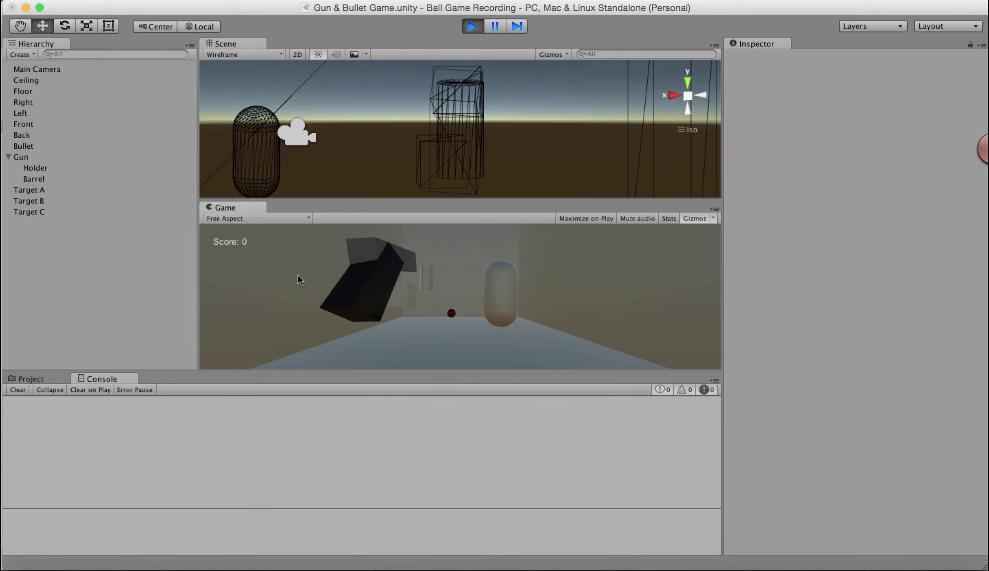
pyautogui.click(446, 317)
pyautogui.click(481, 303)
pyautogui.click(490, 305)
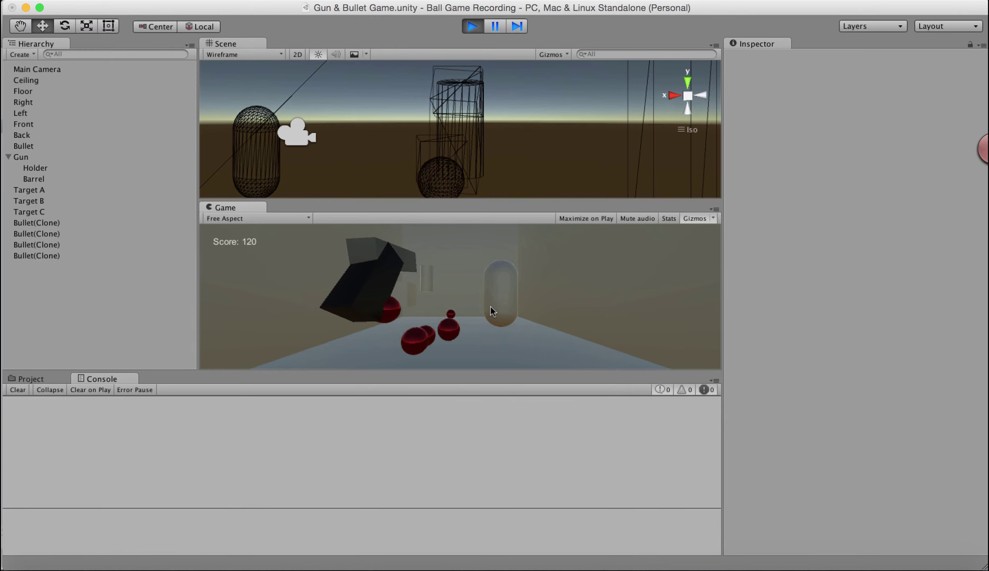
pyautogui.click(490, 305)
pyautogui.click(490, 306)
pyautogui.click(490, 305)
pyautogui.click(490, 306)
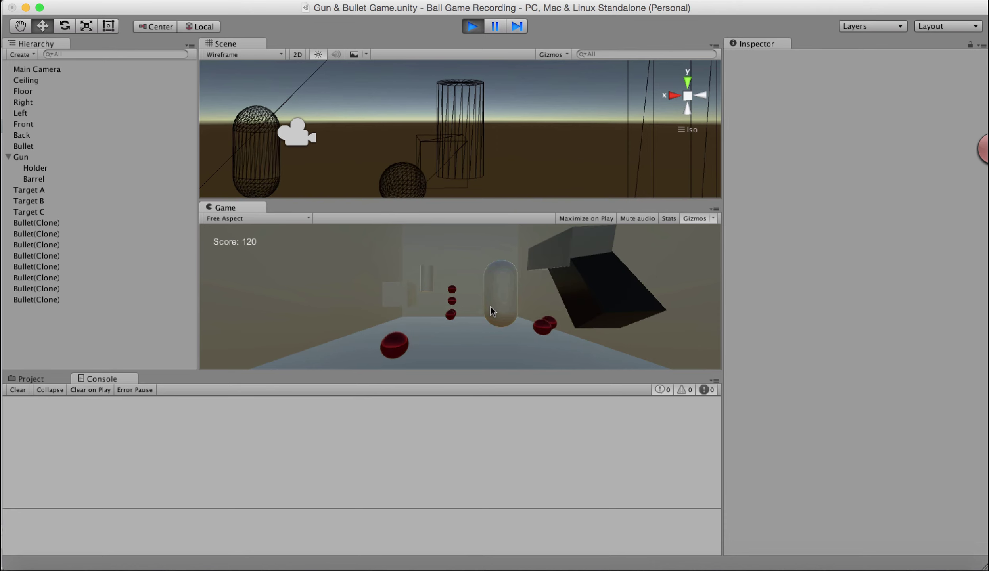
pyautogui.click(490, 305)
pyautogui.click(490, 306)
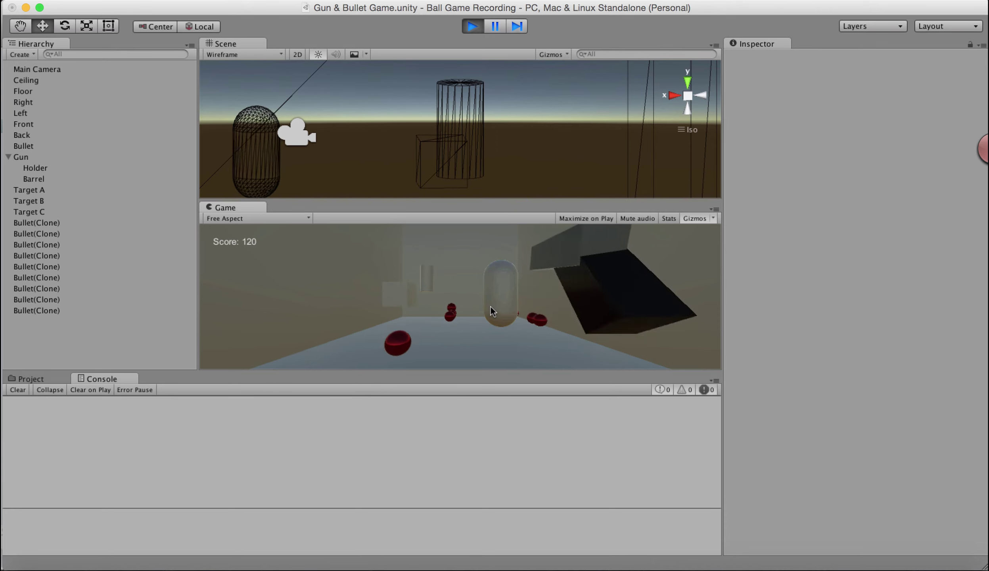
pyautogui.click(489, 306)
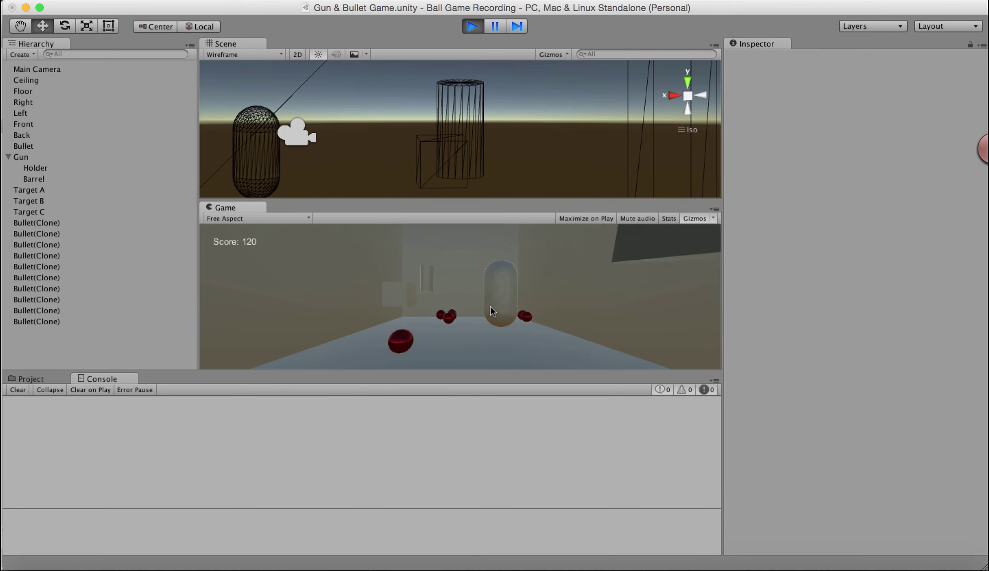
pyautogui.click(490, 305)
pyautogui.click(491, 306)
pyautogui.click(490, 306)
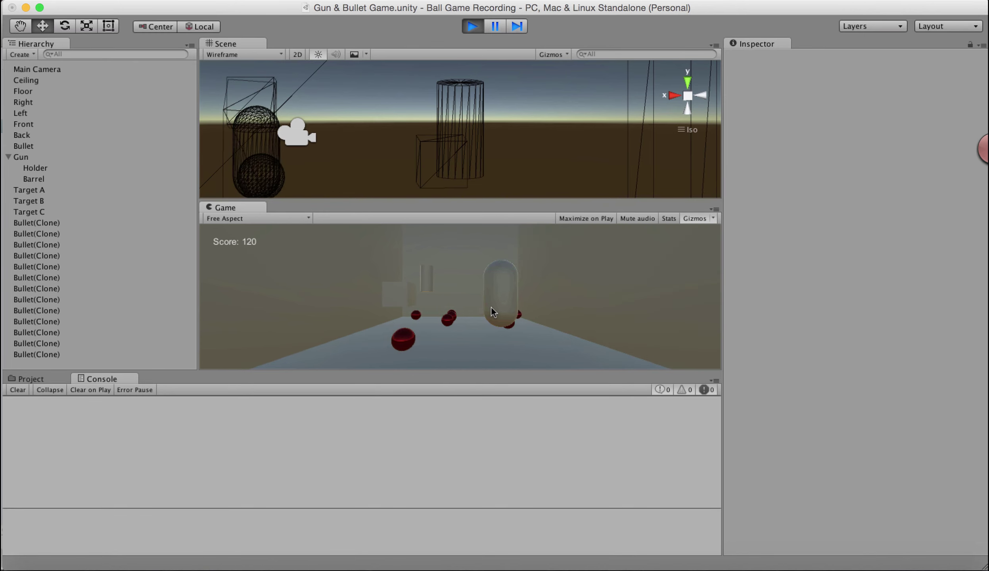
pyautogui.click(491, 307)
pyautogui.click(490, 306)
pyautogui.click(490, 306)
pyautogui.click(491, 306)
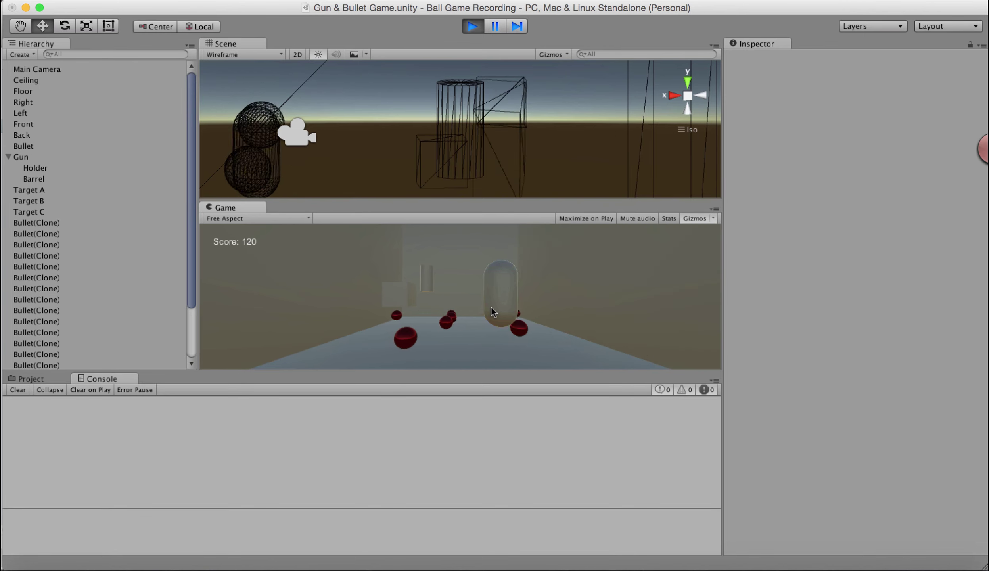
pyautogui.click(490, 306)
pyautogui.click(491, 306)
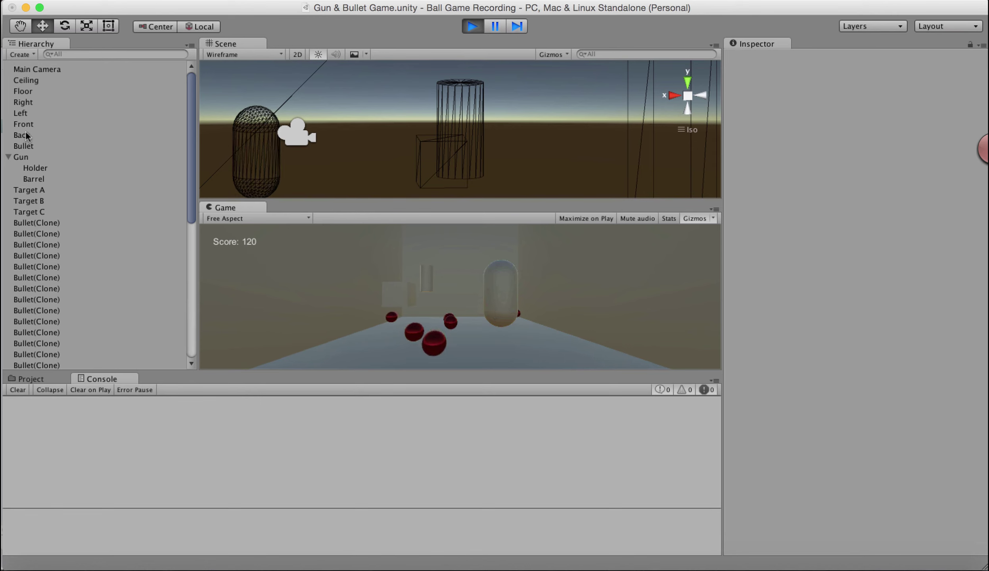
# - While the game runs, move the Gun back inside the room to about X -2.9, Y 6, Z 3.4
pyautogui.click(22, 157)
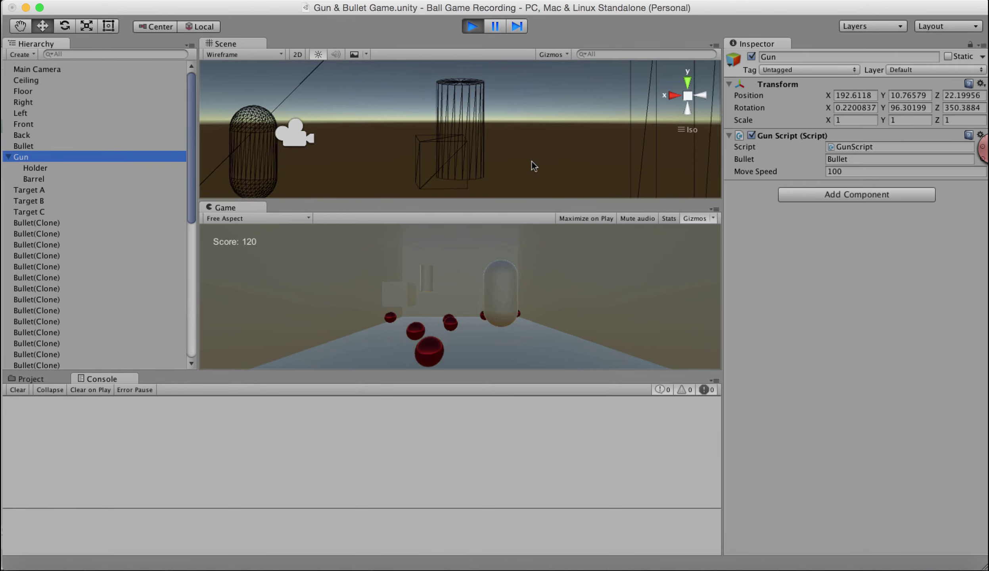
pyautogui.press('f')
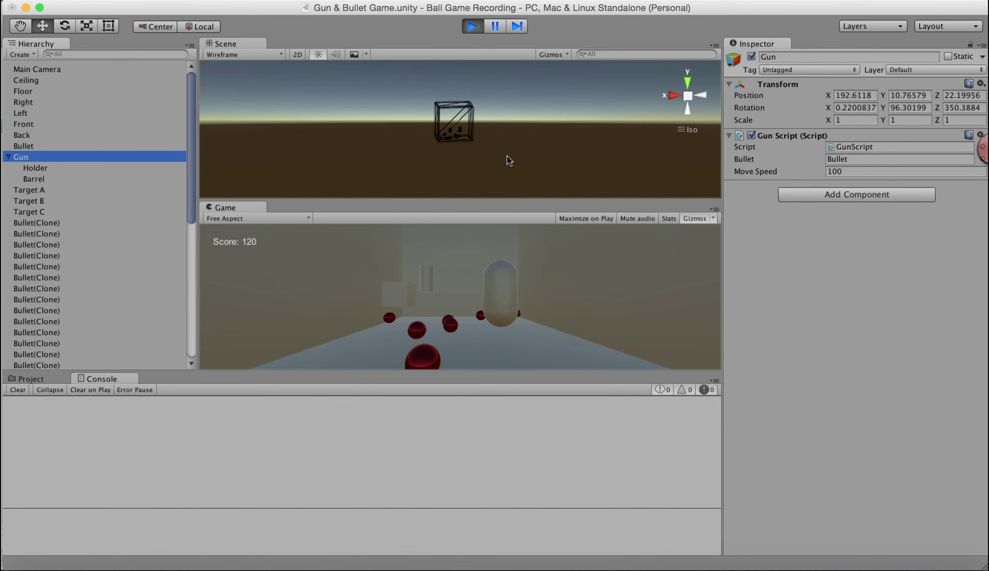
pyautogui.moveTo(411, 150)
pyautogui.keyDown('alt'); pyautogui.mouseDown()
pyautogui.moveTo(563, 159)
pyautogui.moveTo(468, 168)
pyautogui.moveTo(402, 144)
pyautogui.mouseUp(); pyautogui.keyUp('alt')
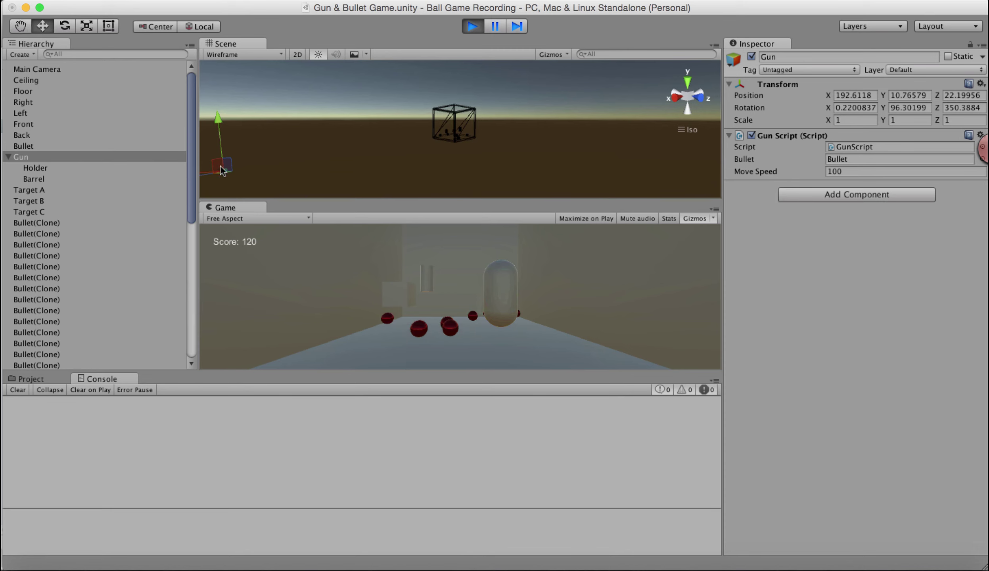
pyautogui.moveTo(221, 167); pyautogui.dragTo(614, 154)
pyautogui.moveTo(549, 127); pyautogui.dragTo(404, 138)
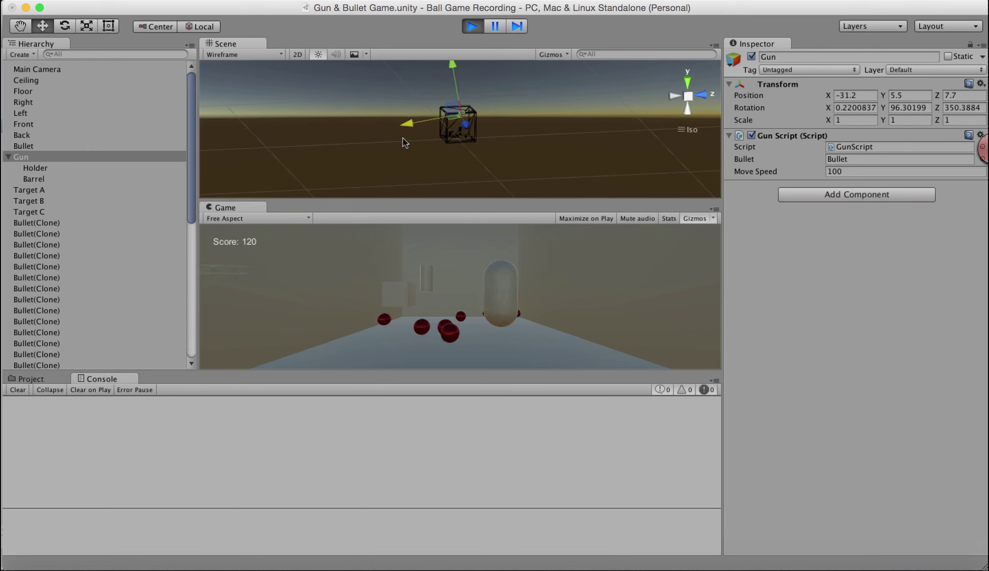
pyautogui.moveTo(453, 70); pyautogui.dragTo(527, 141)
pyautogui.moveTo(460, 140)
pyautogui.mouseDown()
pyautogui.moveTo(517, 141)
pyautogui.moveTo(362, 145)
pyautogui.moveTo(503, 160)
pyautogui.moveTo(446, 152)
pyautogui.mouseUp()
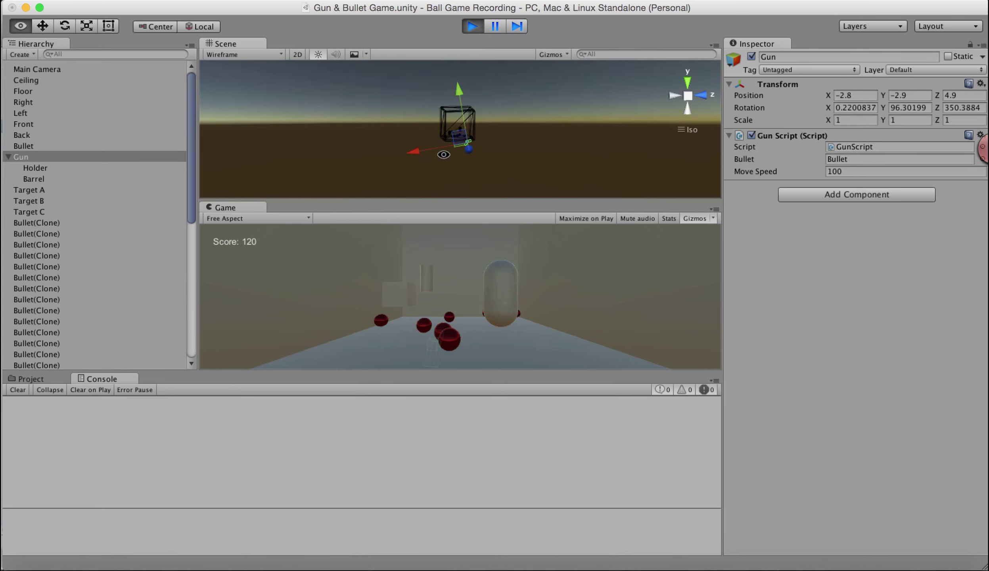
pyautogui.moveTo(457, 85); pyautogui.dragTo(455, 74)
pyautogui.moveTo(462, 152)
pyautogui.keyDown('alt'); pyautogui.mouseDown()
pyautogui.moveTo(432, 152)
pyautogui.moveTo(486, 152)
pyautogui.moveTo(465, 154)
pyautogui.mouseUp(); pyautogui.keyUp('alt')
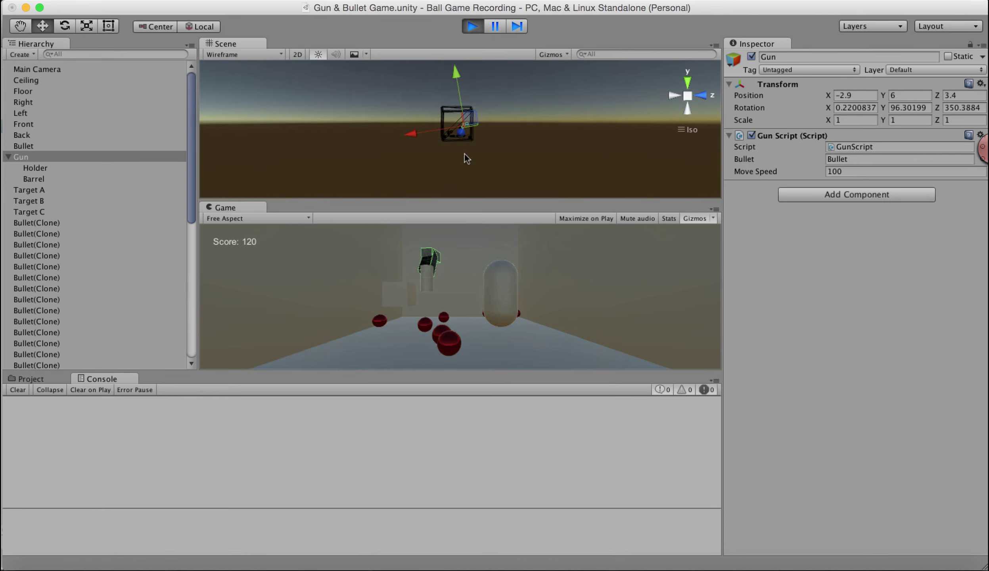
# - Deselect the Gun, stop the game, and switch to Unity Basic Game Requirements.docx in Word
pyautogui.click(492, 163)
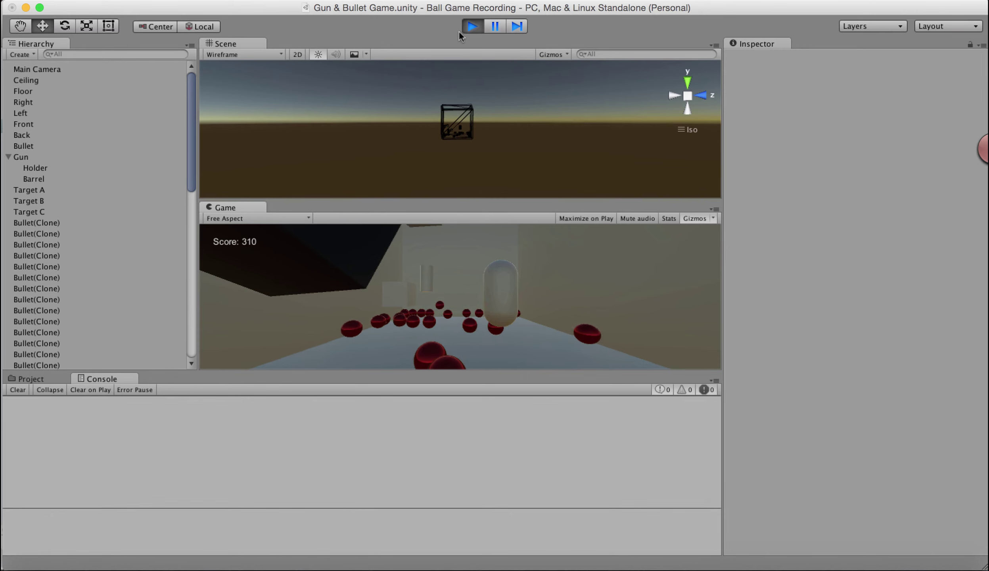
pyautogui.click(472, 26)
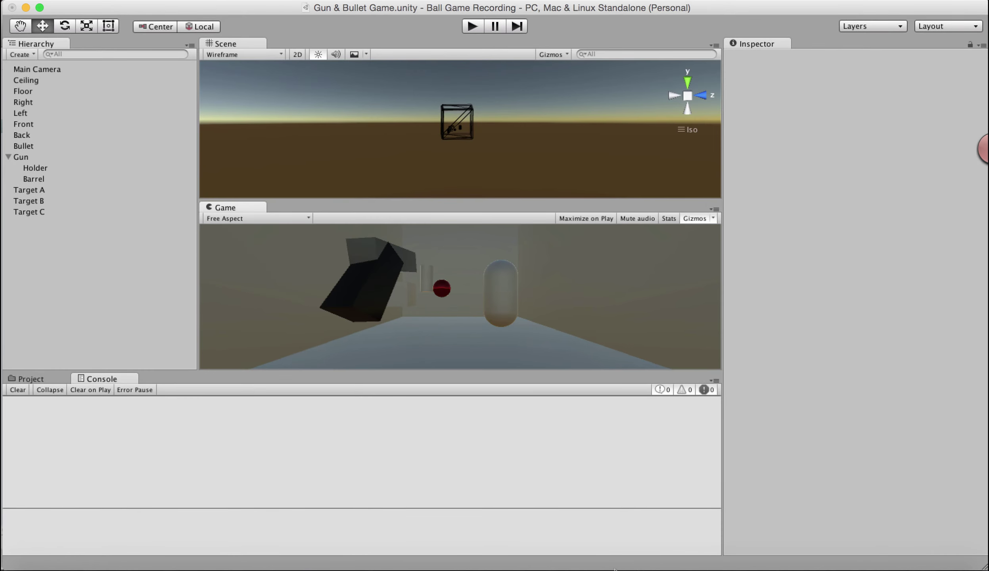
pyautogui.rightClick(562, 568)
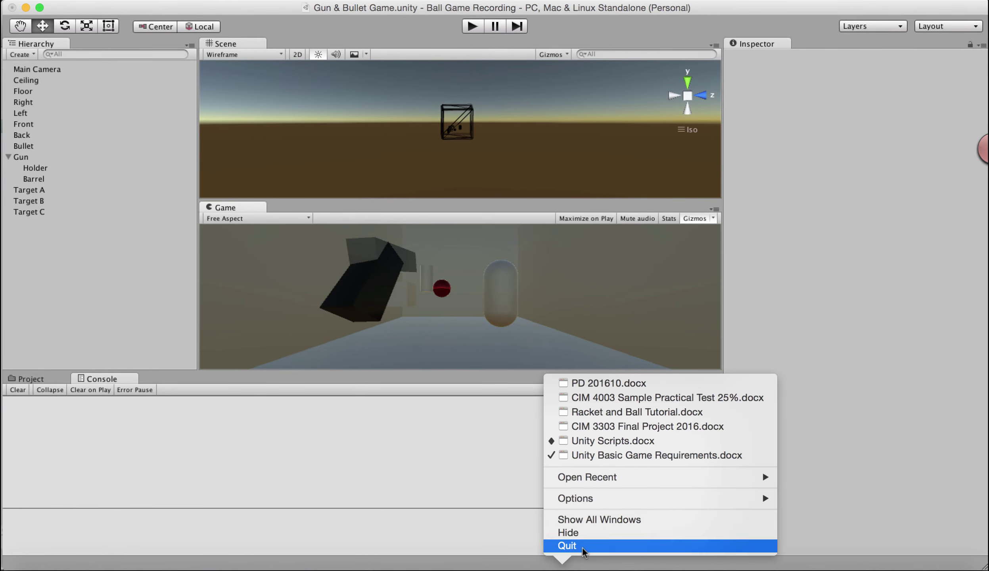
pyautogui.click(602, 457)
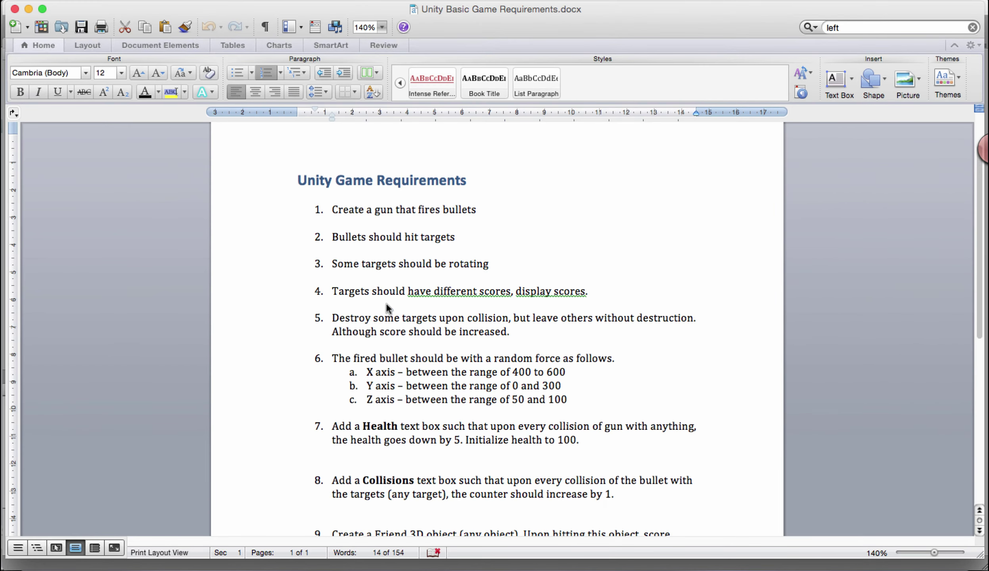
# - Review requirements 3 to 5 in the document, and examine the OnCollisionEnter code of BulletScript in MonoDevelop
pyautogui.click(373, 280)
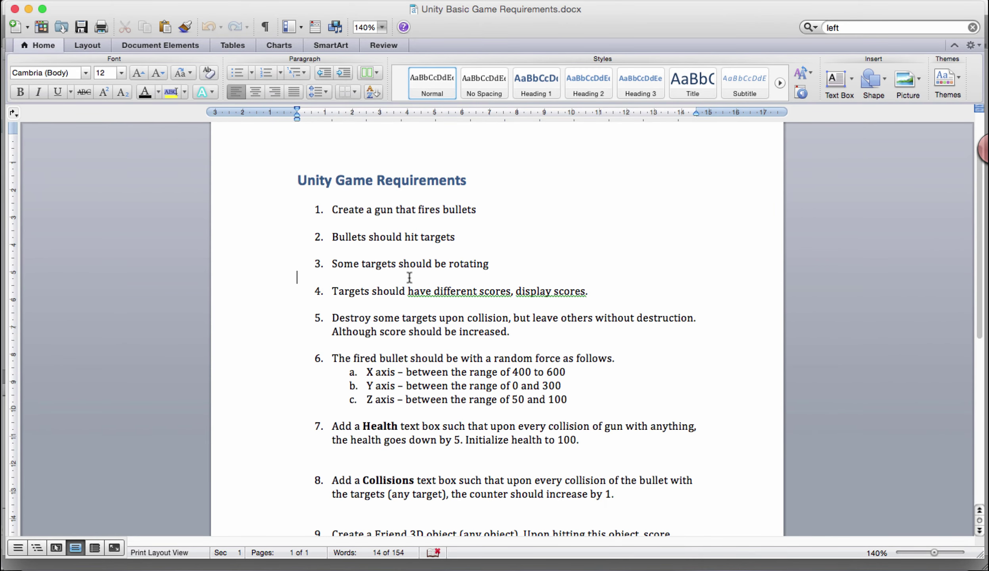
pyautogui.moveTo(336, 259); pyautogui.dragTo(564, 337)
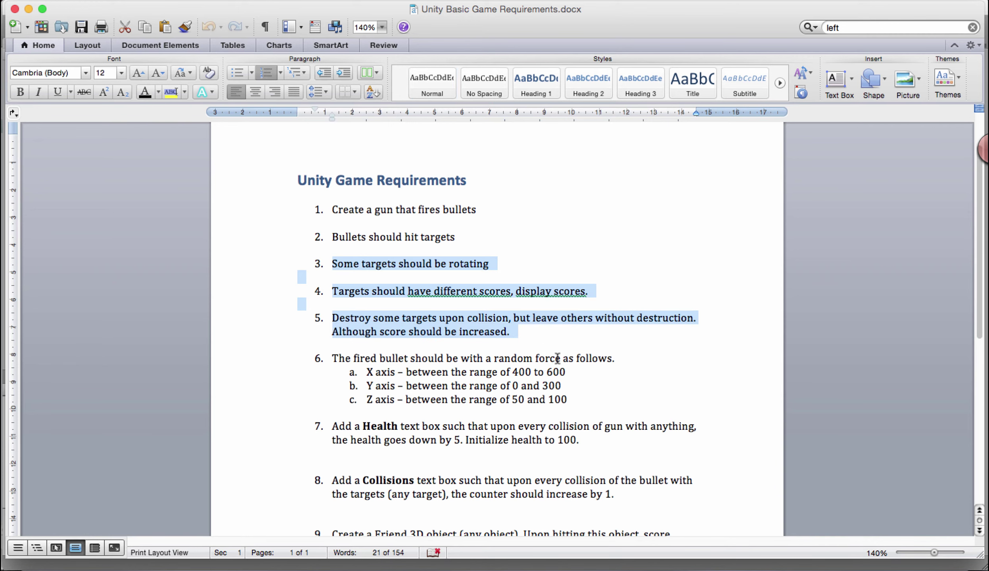
pyautogui.click(634, 563)
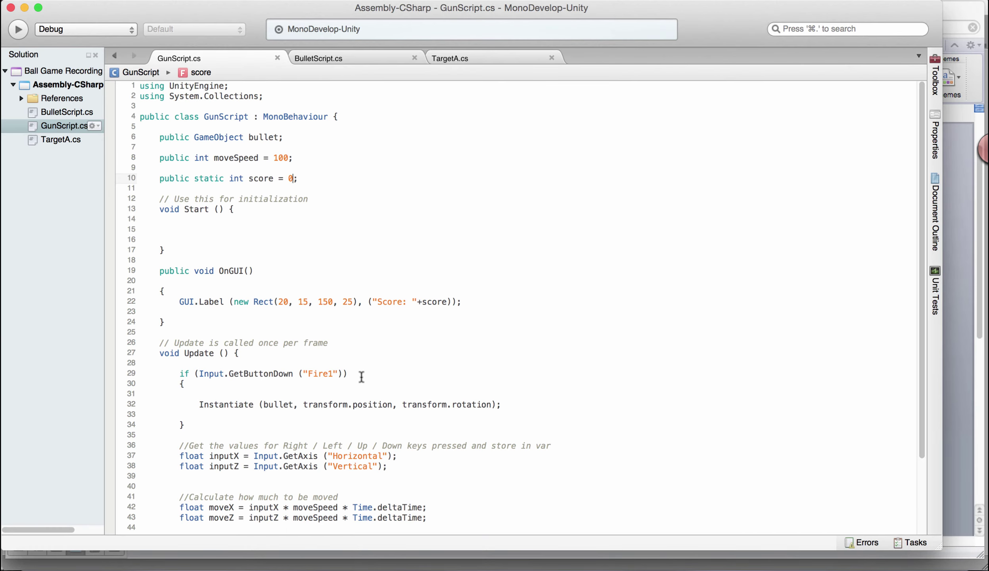
pyautogui.scroll(-3, 381, 288)
pyautogui.click(380, 58)
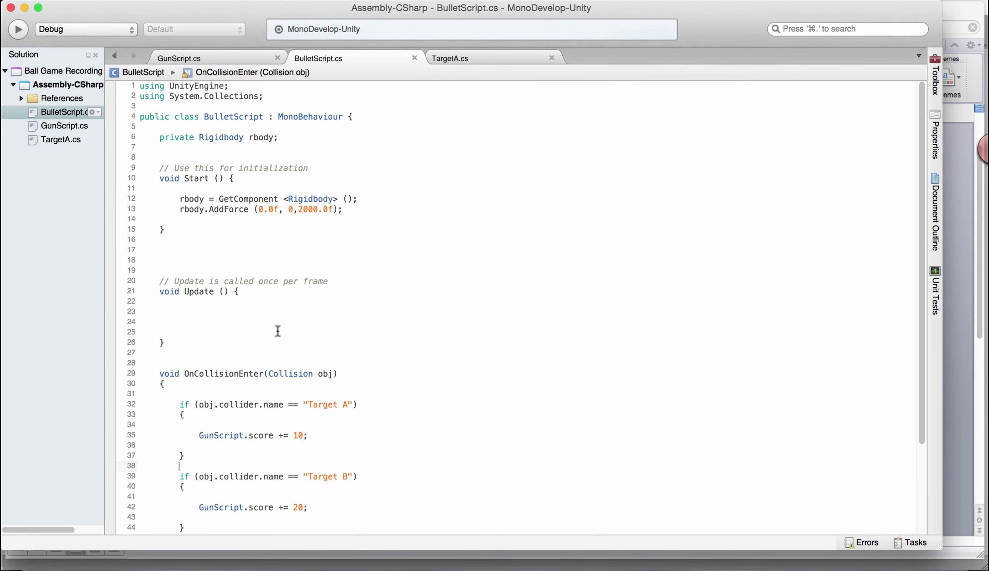
pyautogui.scroll(-4, 316, 303)
pyautogui.moveTo(275, 482); pyautogui.dragTo(89, 270)
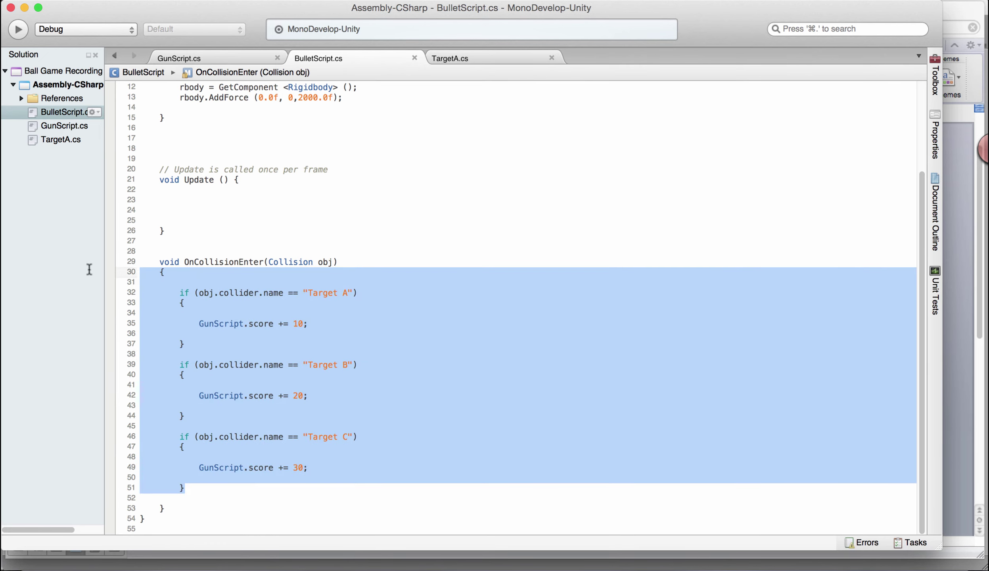
# - In BulletScript's Target B block, add Destroy(obj.collider); below the score line and save the script
pyautogui.click(266, 345)
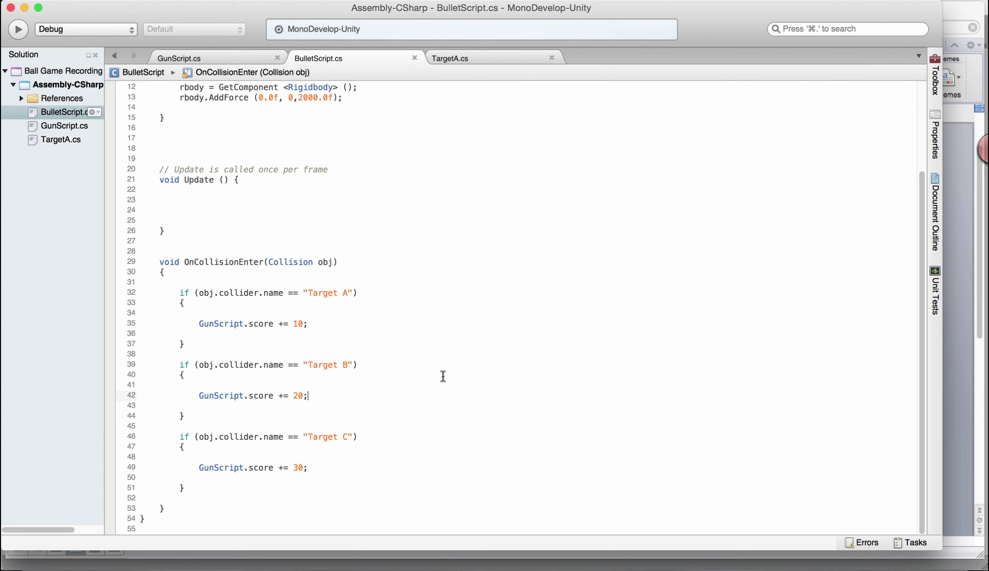
pyautogui.press('Return')
pyautogui.write('desotry')
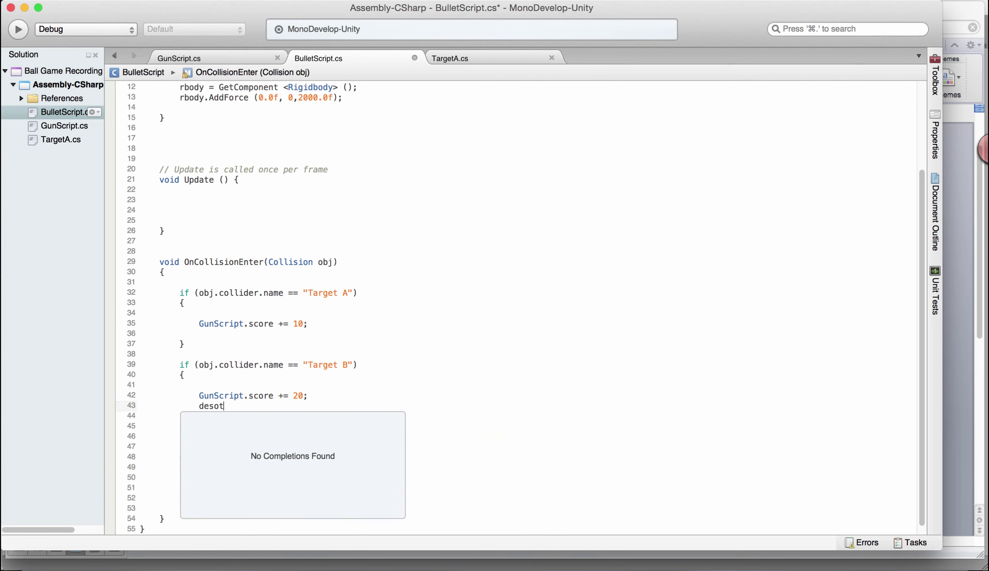
pyautogui.press('BackSpace')
pyautogui.press('BackSpace')
pyautogui.write('tr')
pyautogui.press('Return')
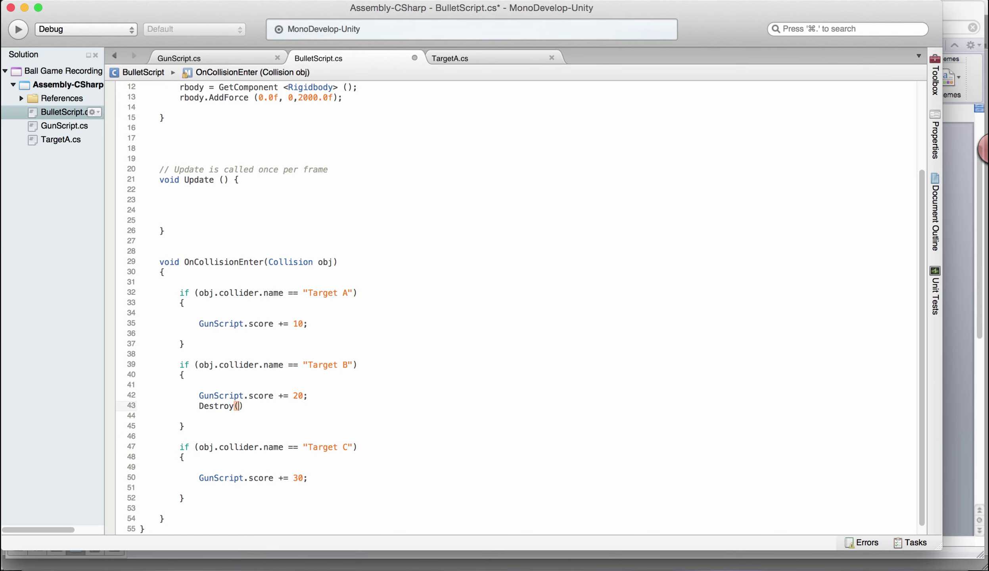
pyautogui.write('obj.co')
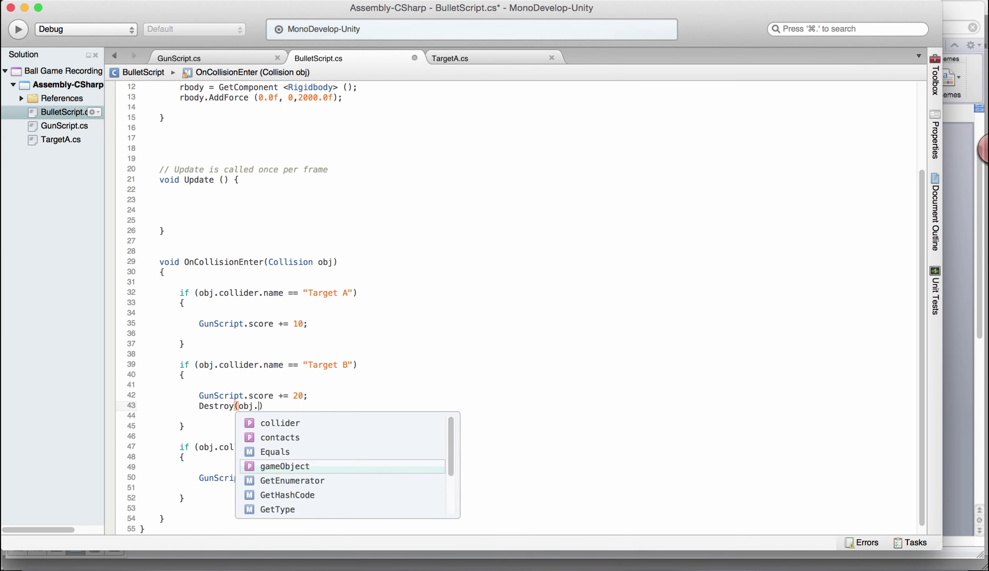
pyautogui.press('Return')
pyautogui.press('super+s')
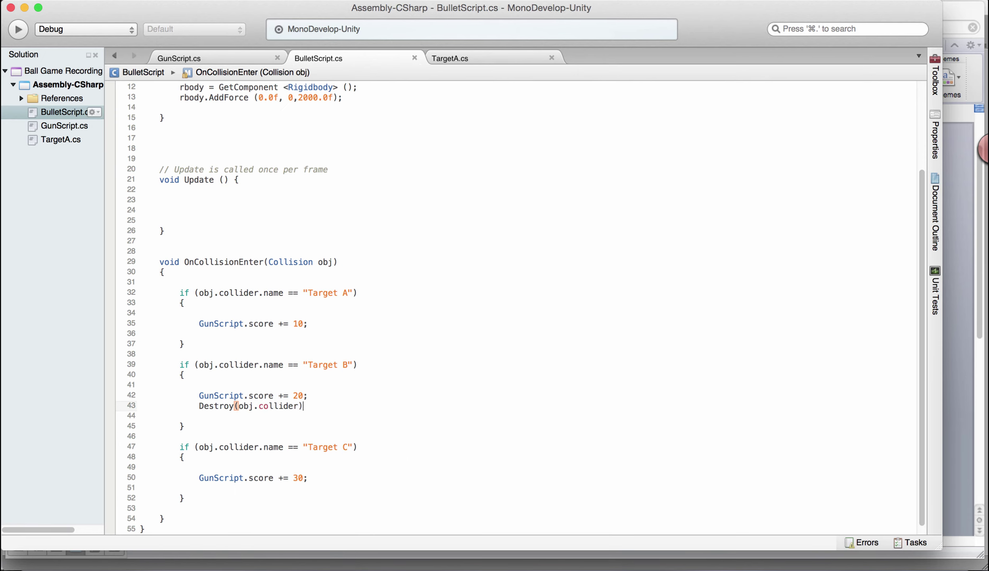
pyautogui.write(';')
pyautogui.press('super+s')
# - Change the argument of the Destroy call in the Target B block to obj.gameObject and save the script
pyautogui.press('BackSpace')
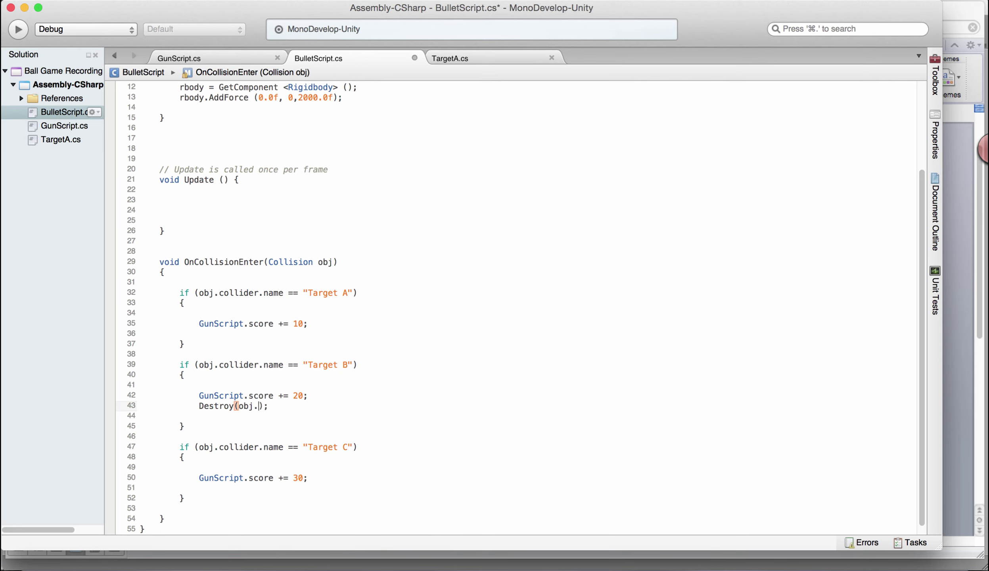
pyautogui.hotkey('ctrl', 'space')
pyautogui.write('ga')
pyautogui.press('Return')
pyautogui.press('super+s')
# - Switch to Unity, run the game, and fire several bullets to test the destruction of Target B
pyautogui.press('super+Tab')
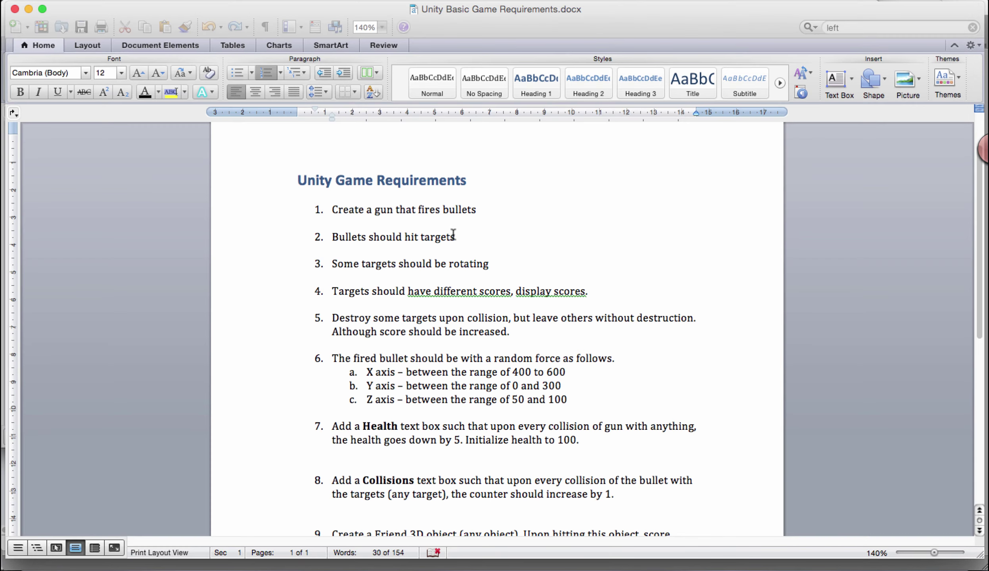
pyautogui.press('super+Tab')
pyautogui.press('super+Tab')
pyautogui.press('super+Tab')
pyautogui.press('super+Tab')
pyautogui.click(649, 570)
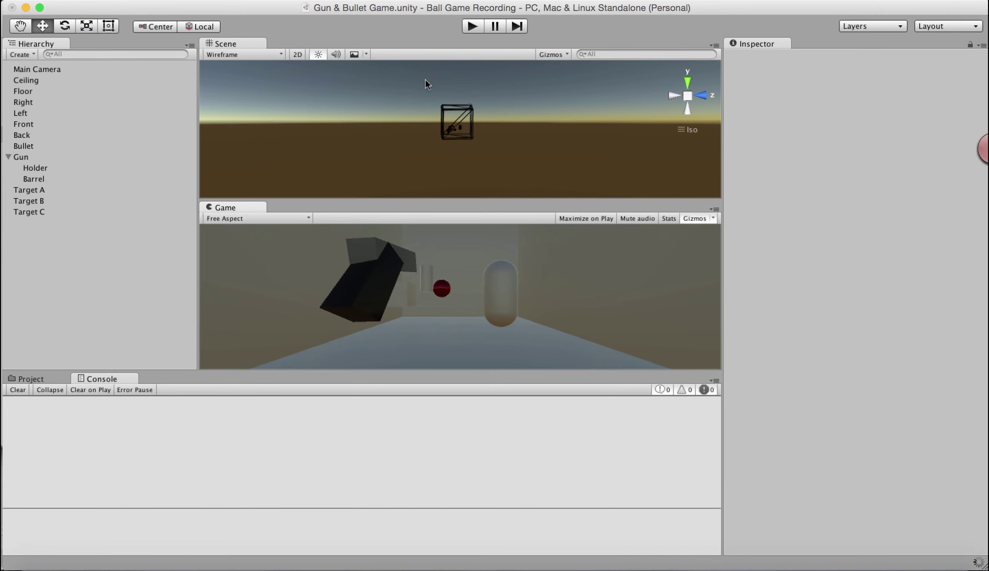
pyautogui.press('super+p')
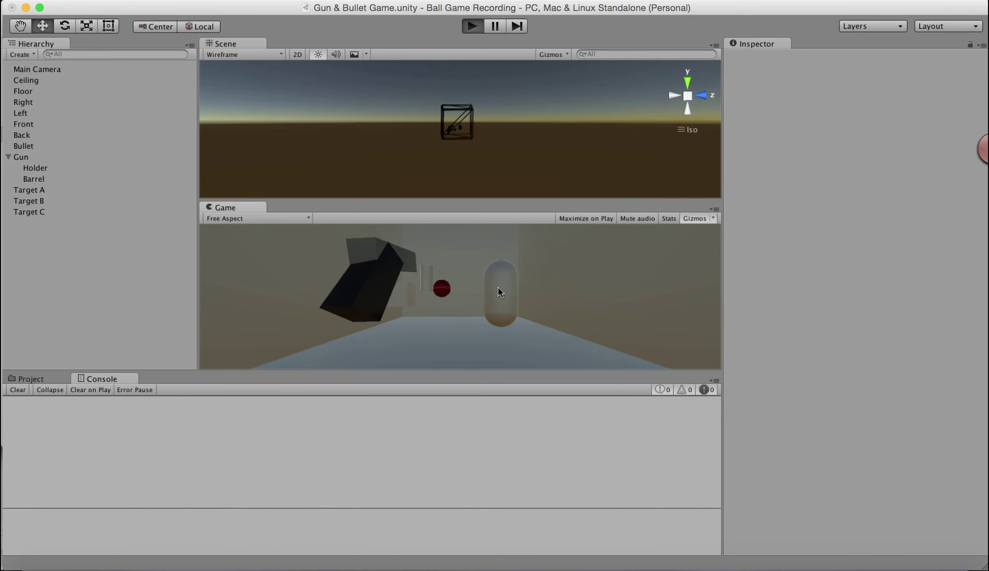
pyautogui.click(498, 287)
pyautogui.click(498, 287)
pyautogui.click(498, 286)
pyautogui.click(498, 287)
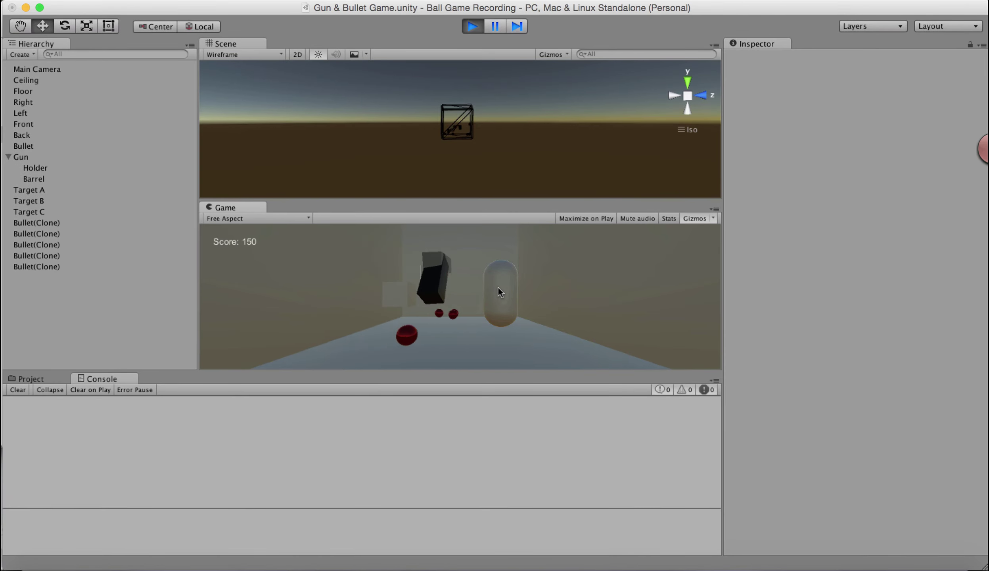
pyautogui.click(498, 287)
pyautogui.click(498, 287)
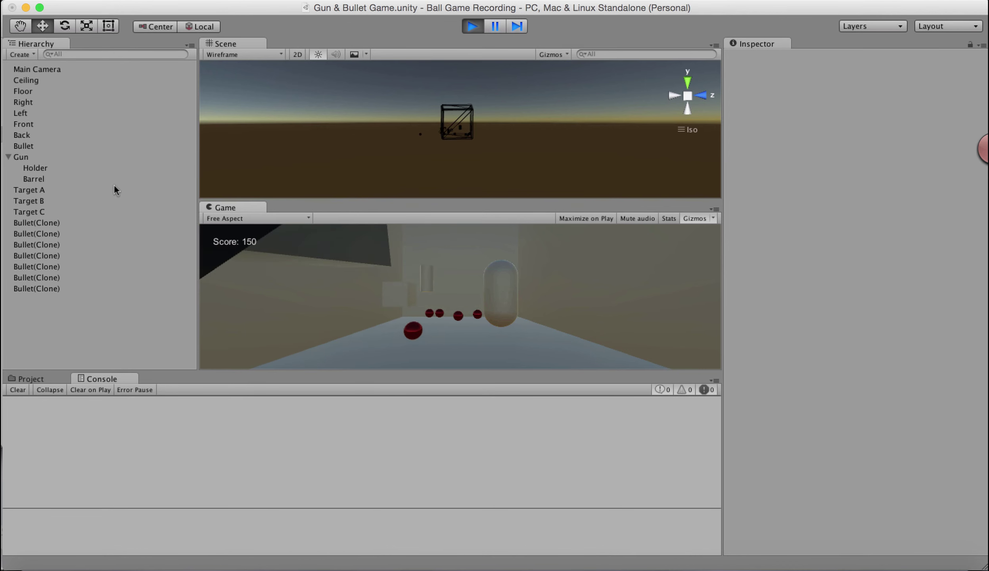
# - Select Target B in the running game, keep firing bullets at different gun positions until it is hit, and stop the game
pyautogui.click(24, 190)
pyautogui.click(43, 201)
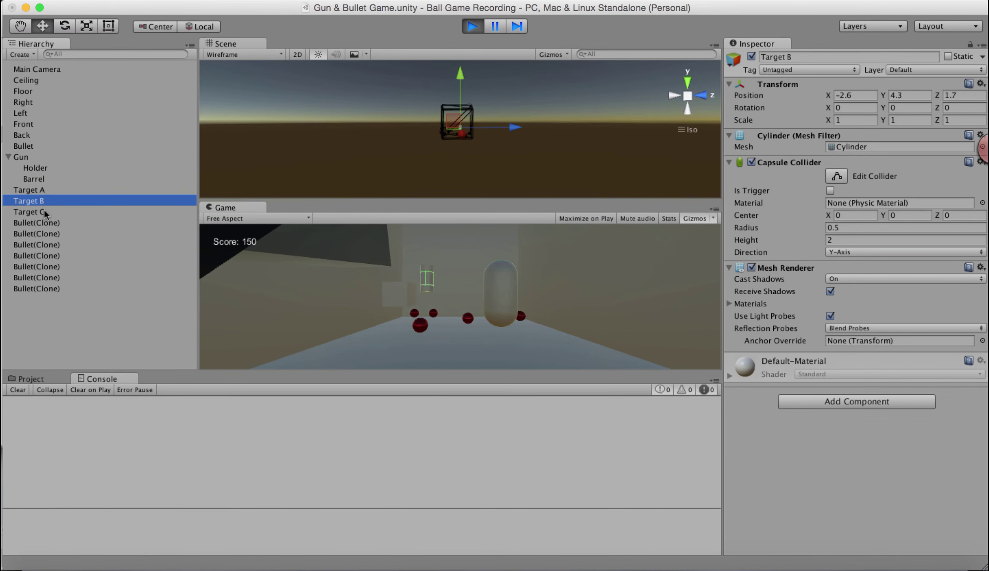
pyautogui.click(426, 287)
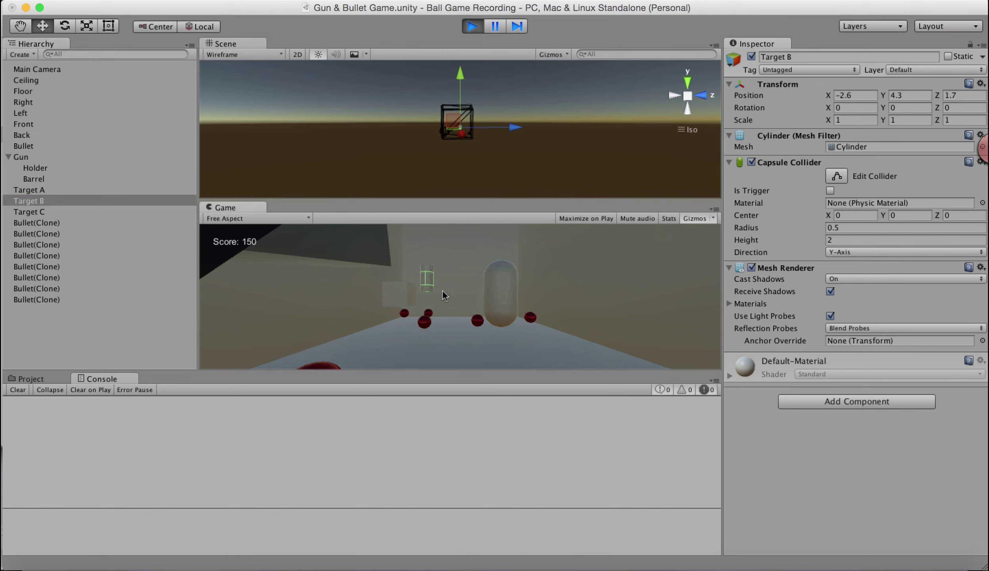
pyautogui.click(468, 296)
pyautogui.click(468, 296)
pyautogui.click(480, 272)
pyautogui.click(480, 272)
pyautogui.click(479, 272)
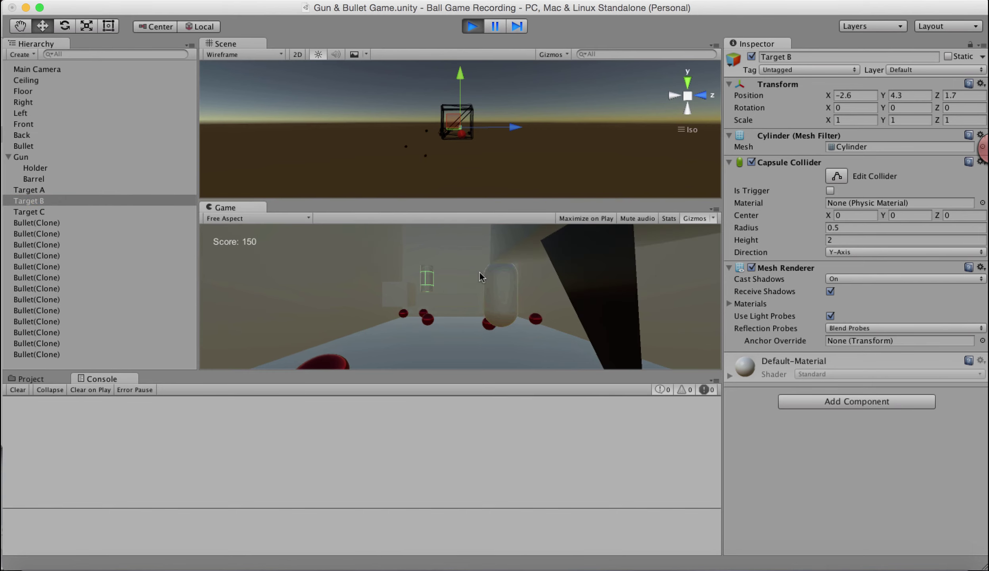
pyautogui.click(479, 272)
pyautogui.click(479, 272)
pyautogui.click(479, 272)
pyautogui.click(479, 272)
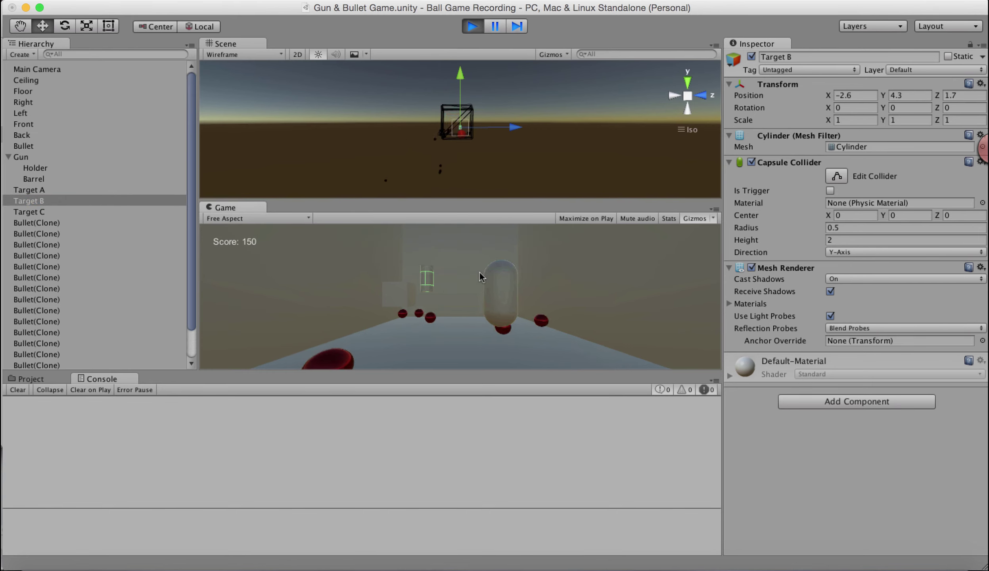
pyautogui.click(479, 272)
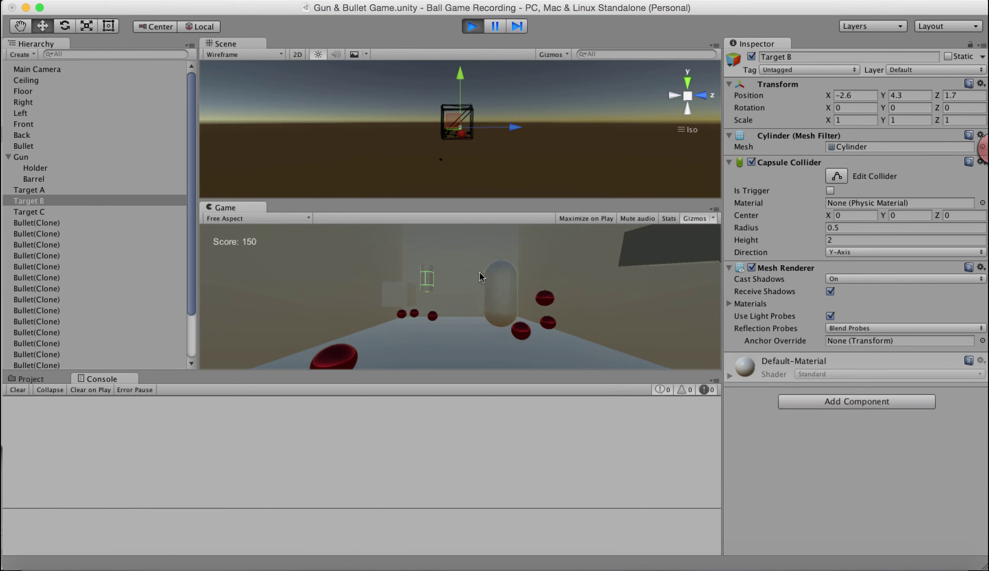
pyautogui.click(479, 272)
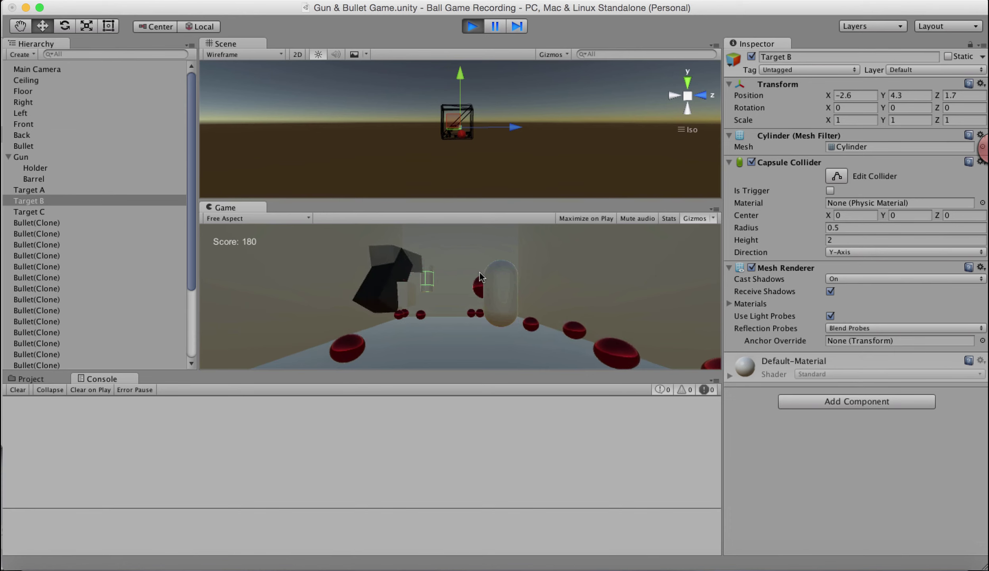
pyautogui.click(479, 272)
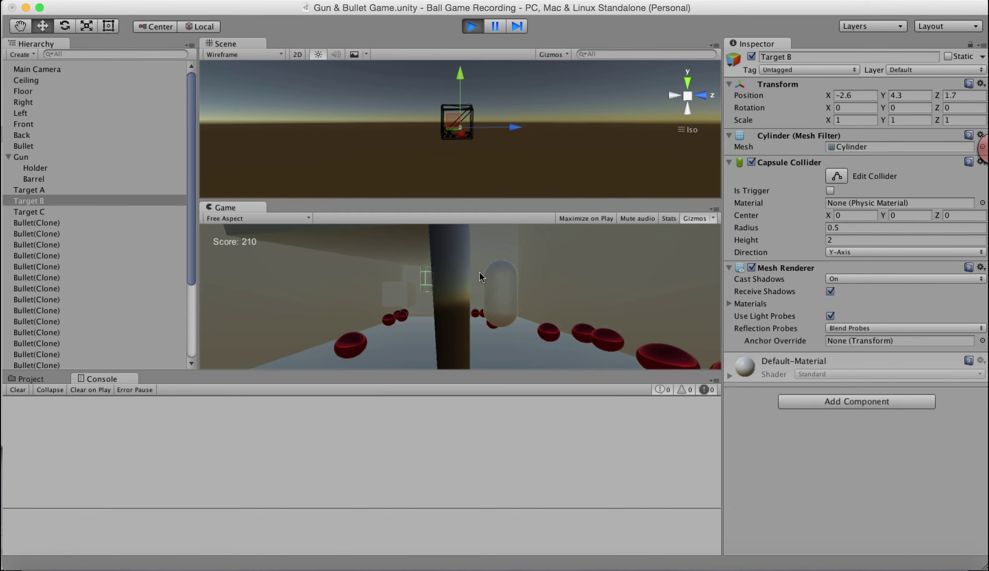
pyautogui.click(479, 273)
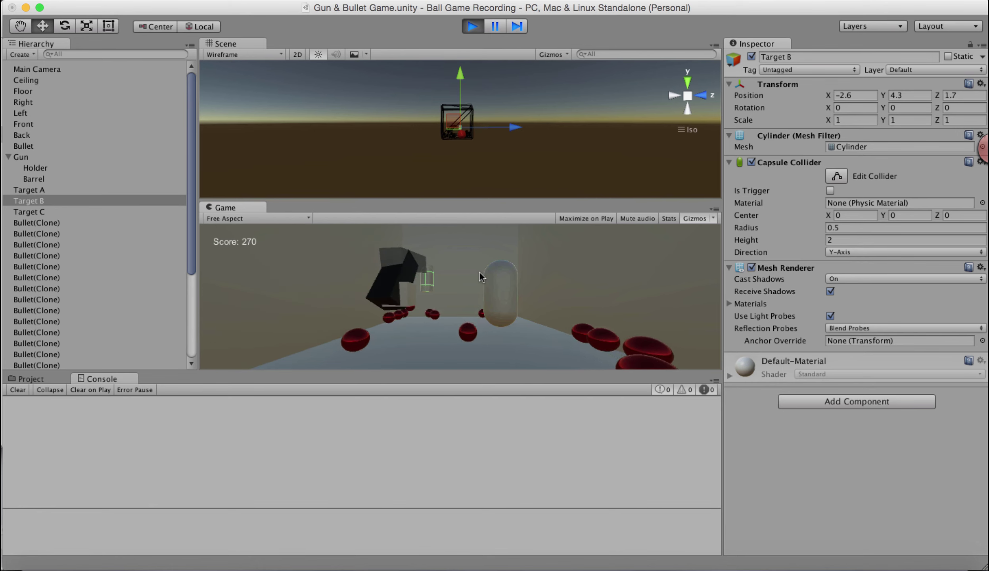
pyautogui.click(479, 274)
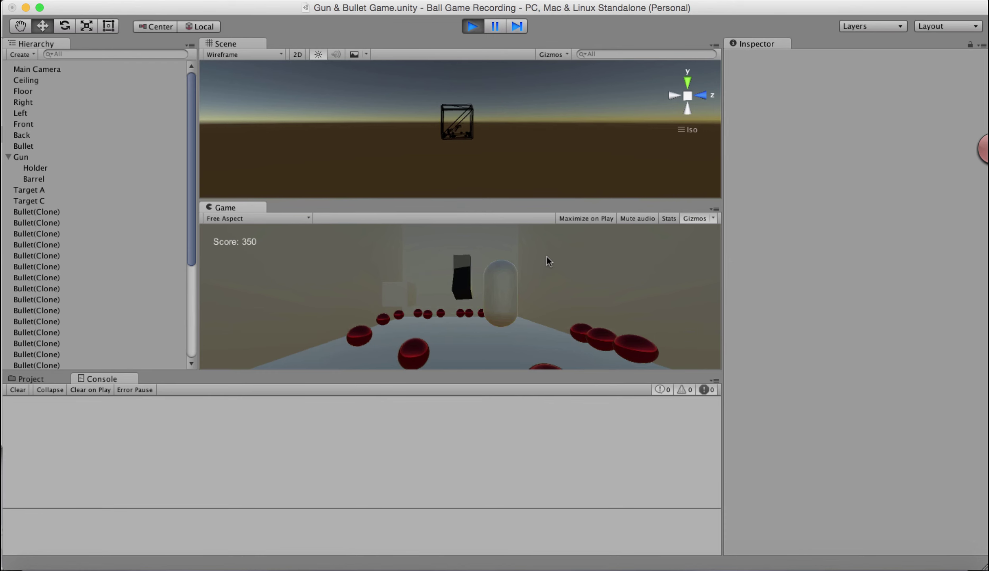
pyautogui.click(472, 26)
# - Switch to MonoDevelop, copy Destroy(obj.gameObject); into BulletScript's Target C block below the score line, and save the script
pyautogui.click(625, 567)
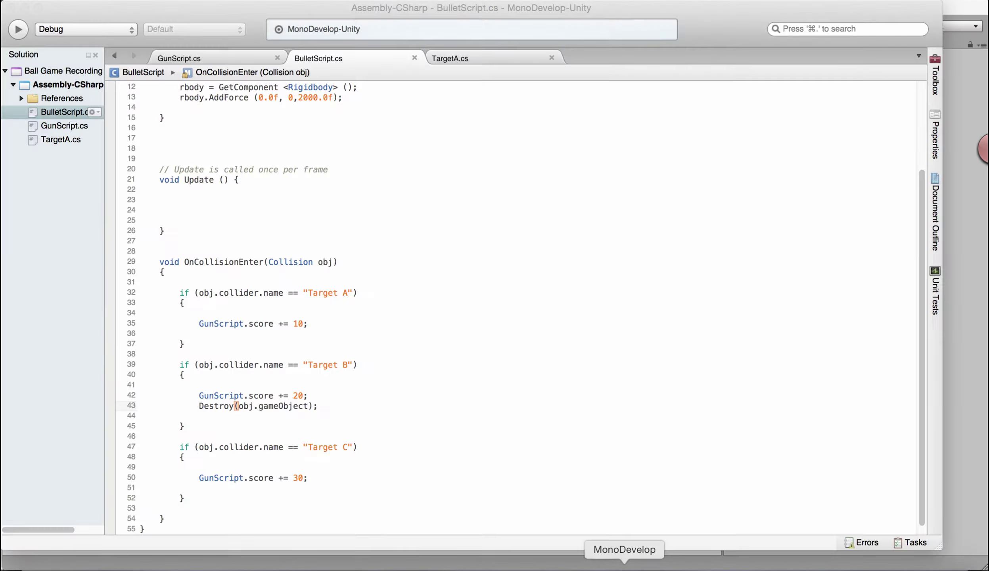
pyautogui.scroll(-1, 295, 373)
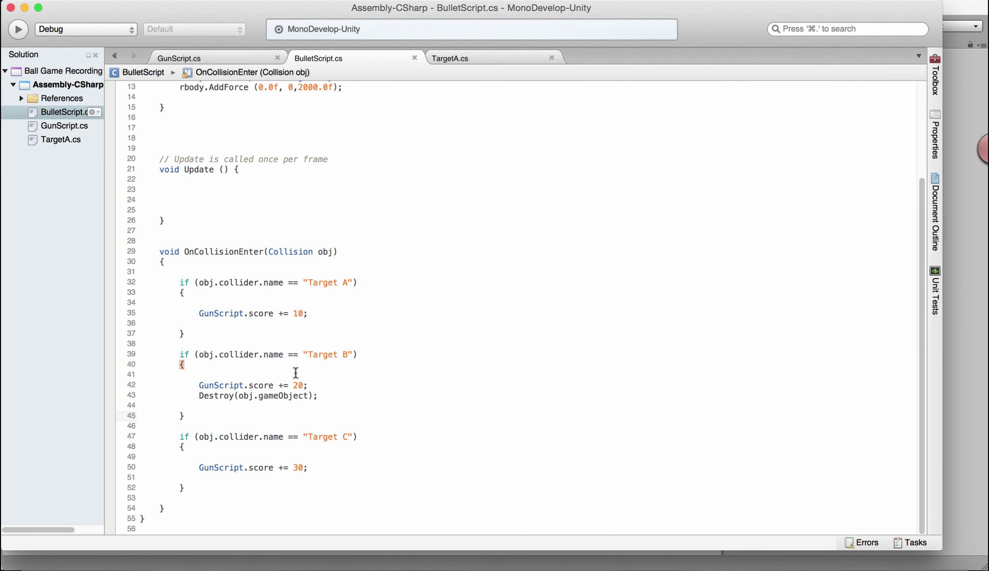
pyautogui.moveTo(199, 395); pyautogui.dragTo(380, 396)
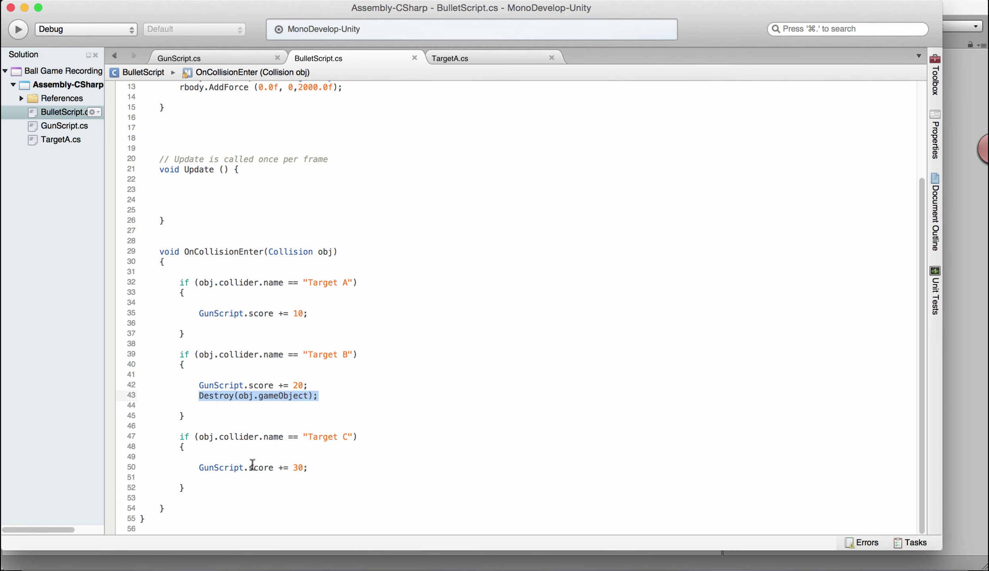
pyautogui.click(337, 467)
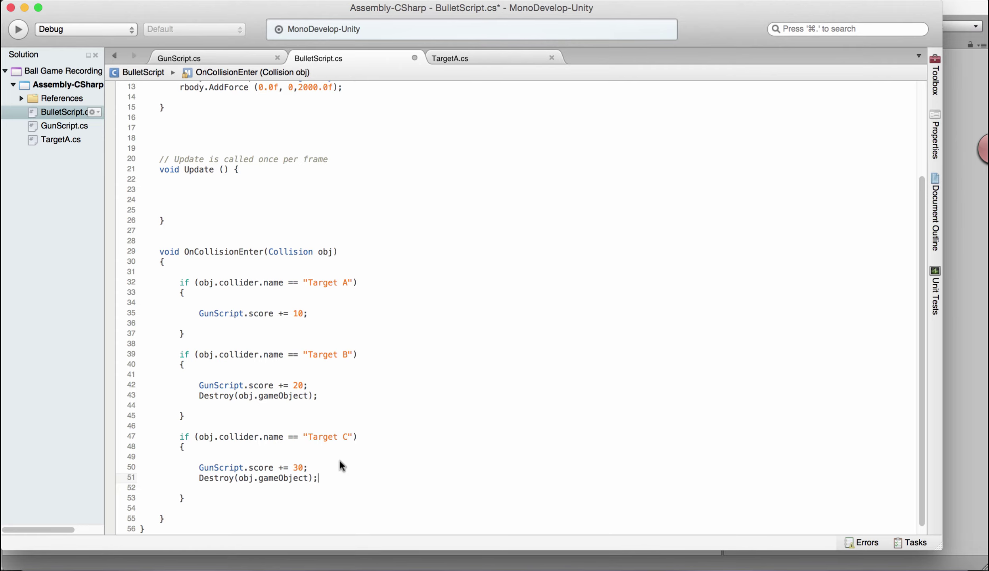
pyautogui.press('super+s')
# - Switch to Unity, run the game, fire bullets to test the destruction of Targets B and C, and stop the game
pyautogui.press('super+Tab')
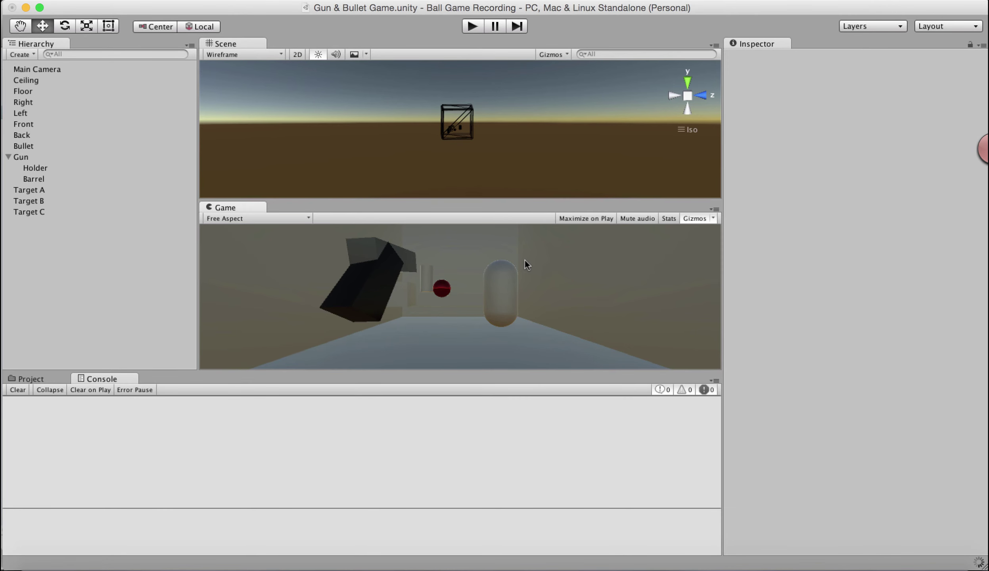
pyautogui.press('super+p')
pyautogui.click(455, 292)
pyautogui.click(450, 293)
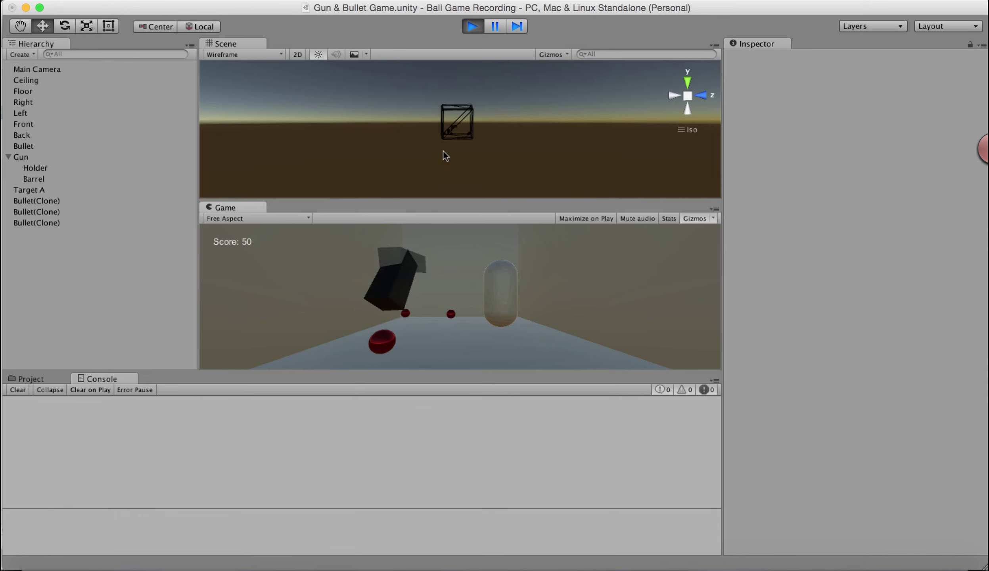
pyautogui.click(473, 26)
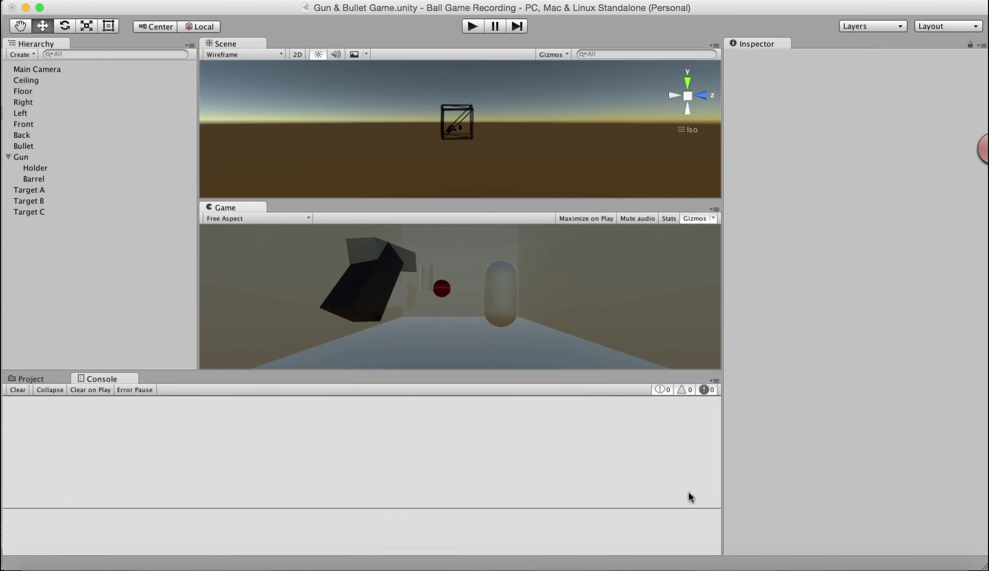
# - Run the game again, fire bullets at Targets C and B, and select the remaining Target A
pyautogui.click(473, 26)
pyautogui.click(580, 307)
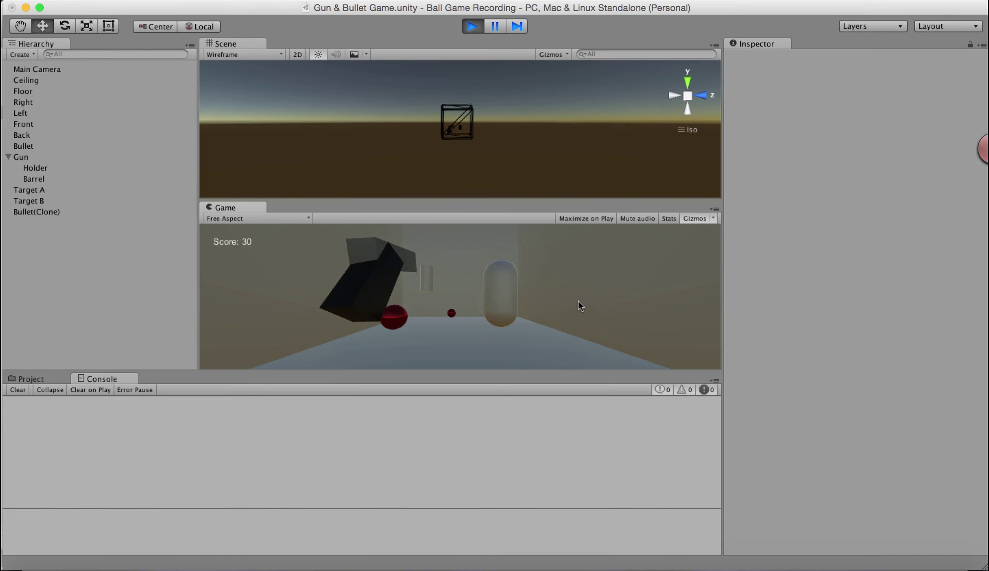
pyautogui.click(538, 302)
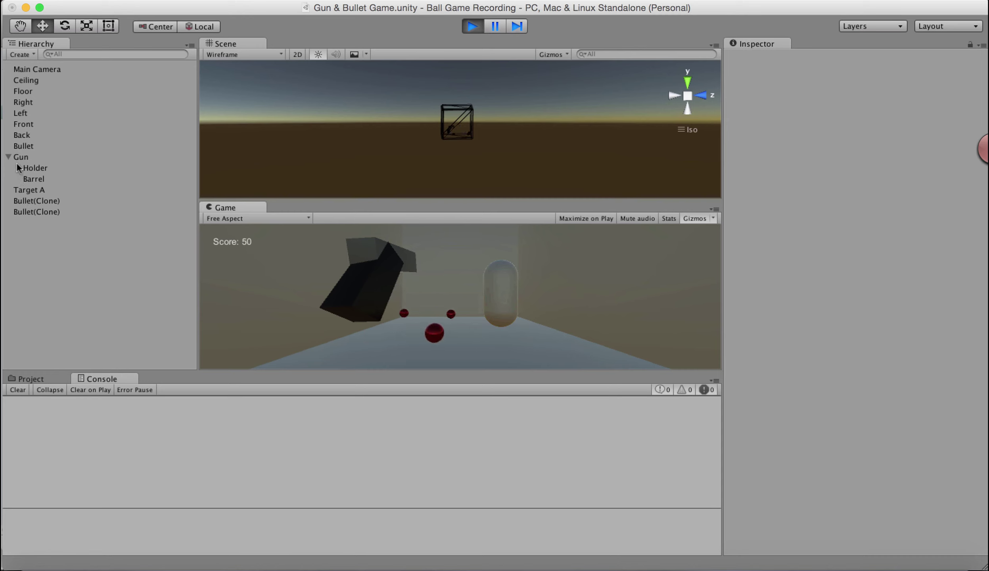
pyautogui.click(35, 193)
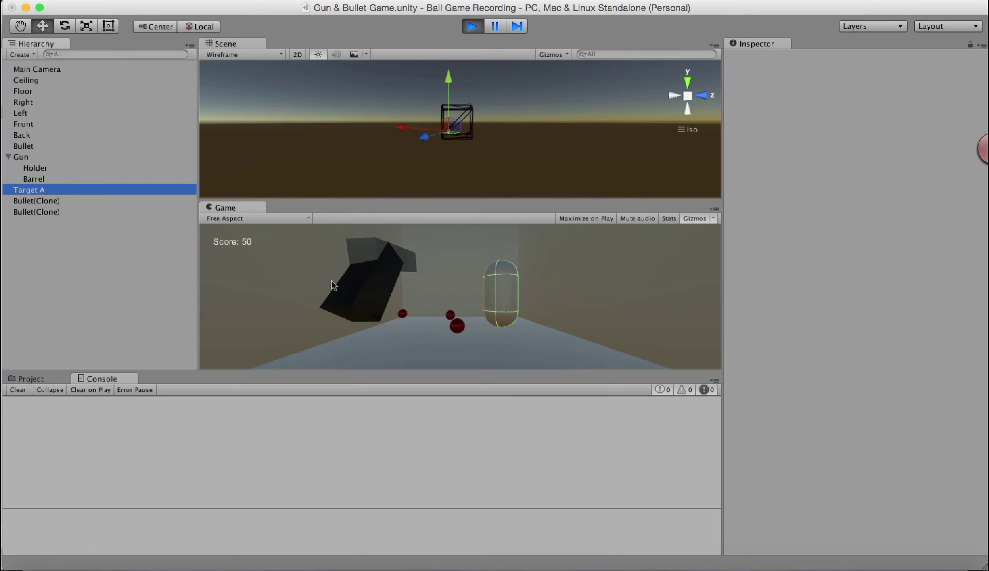
# - Move the gun around in the running game, fire a series of bullets toward Target A, and stop the game
pyautogui.press('Down')
pyautogui.press('Up')
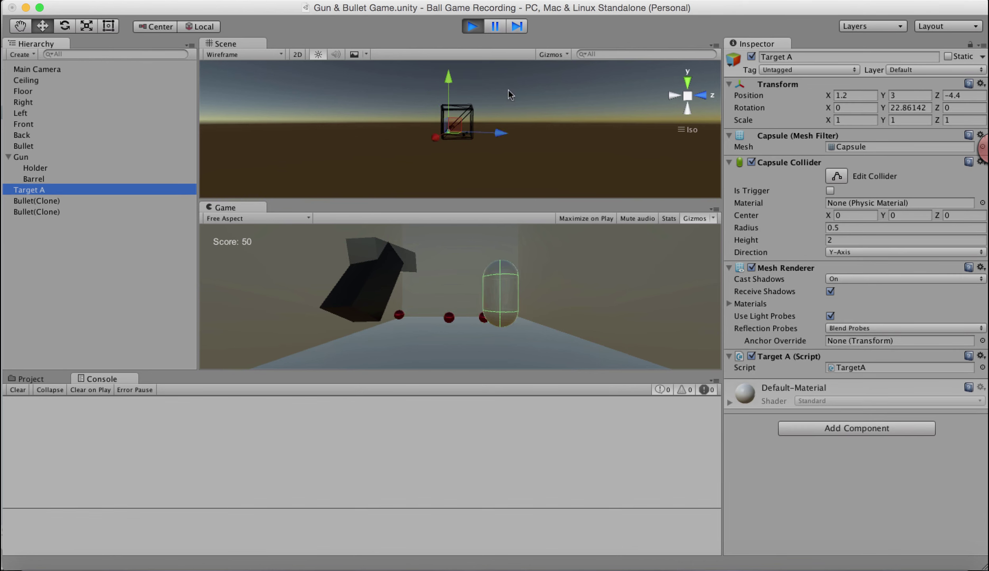
pyautogui.click(543, 290)
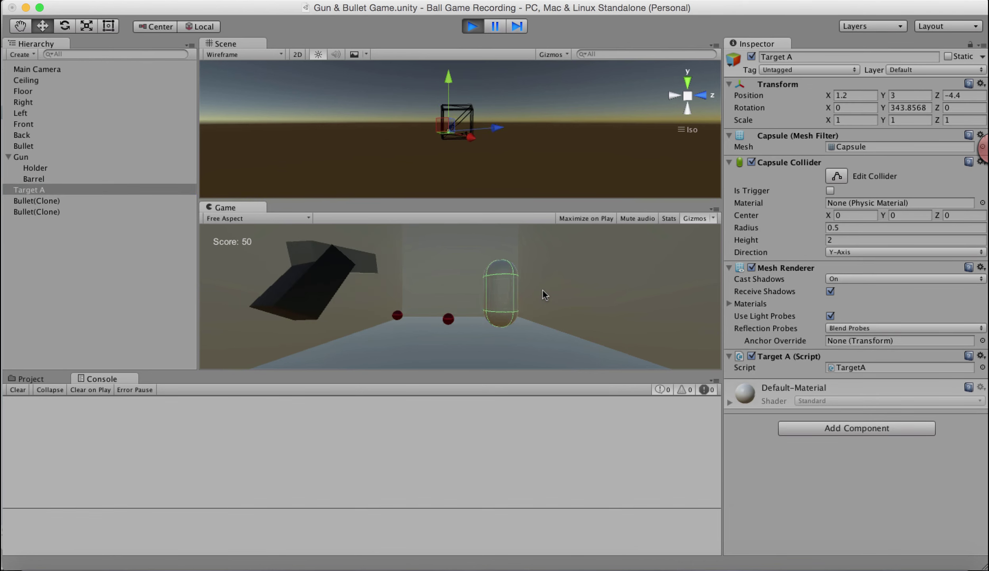
pyautogui.press('Left')
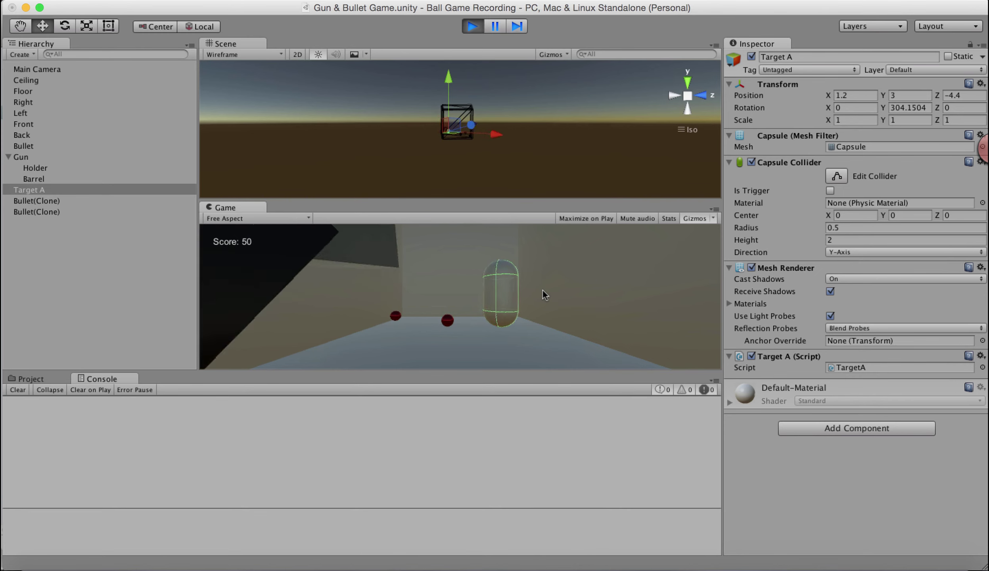
pyautogui.press('space')
pyautogui.press('space')
pyautogui.press('space')
pyautogui.press('space')
pyautogui.press('space')
pyautogui.press('space')
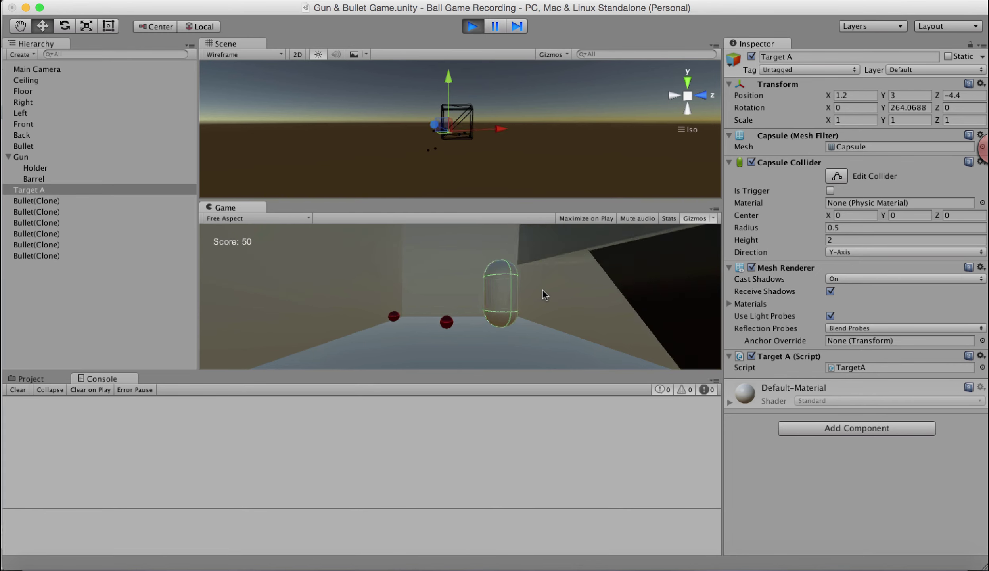
pyautogui.press('space')
pyautogui.press('Left')
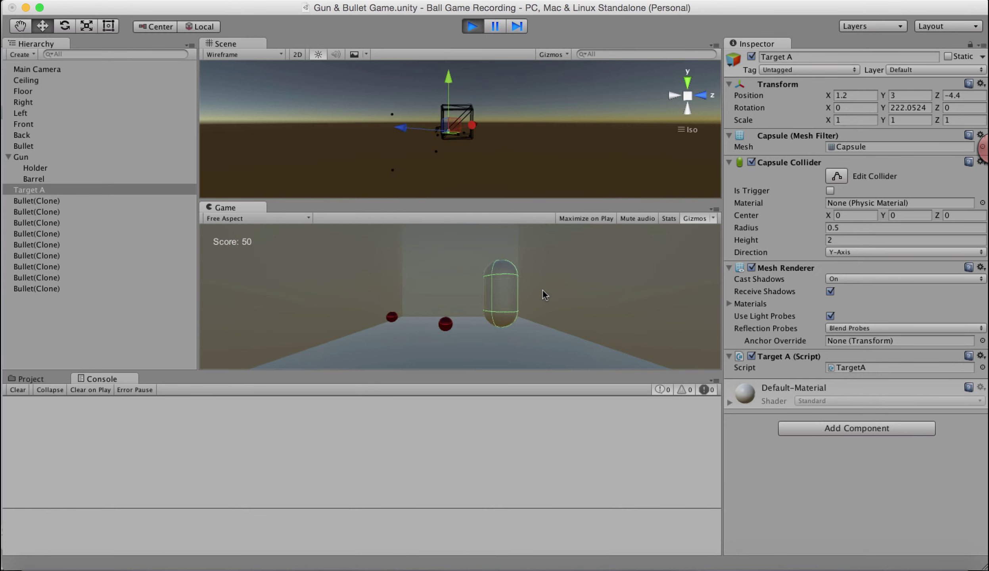
pyautogui.press('space')
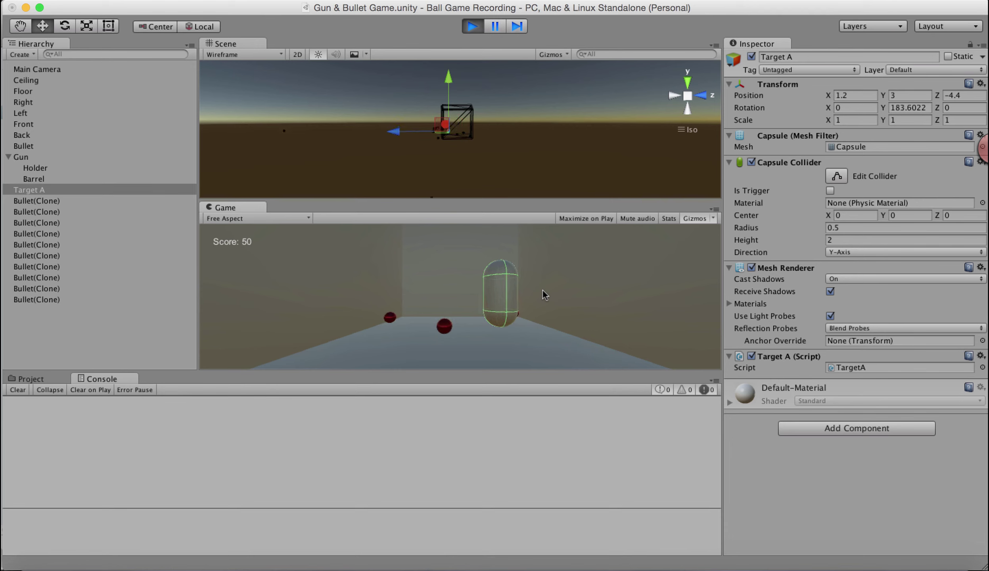
pyautogui.press('Up')
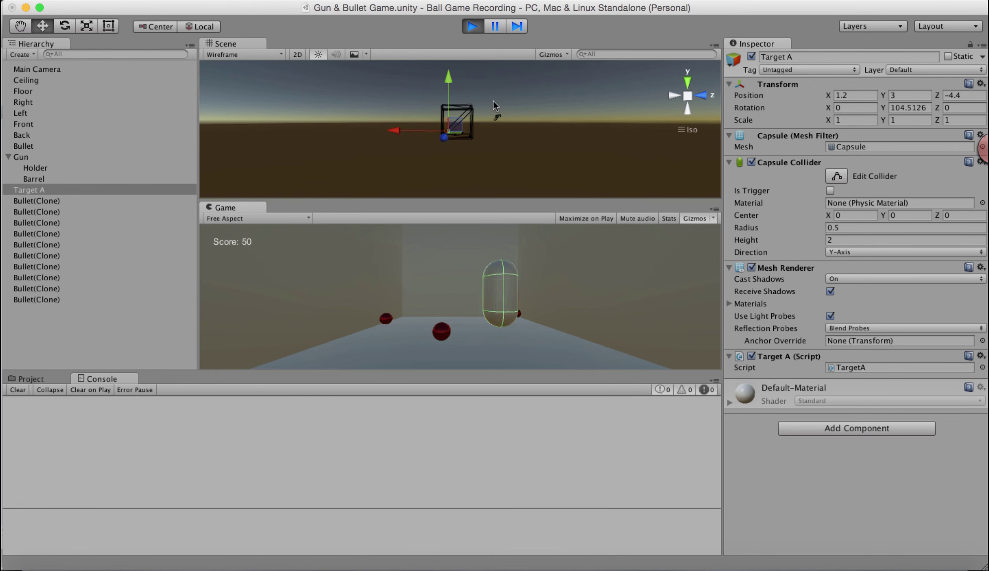
pyautogui.click(472, 27)
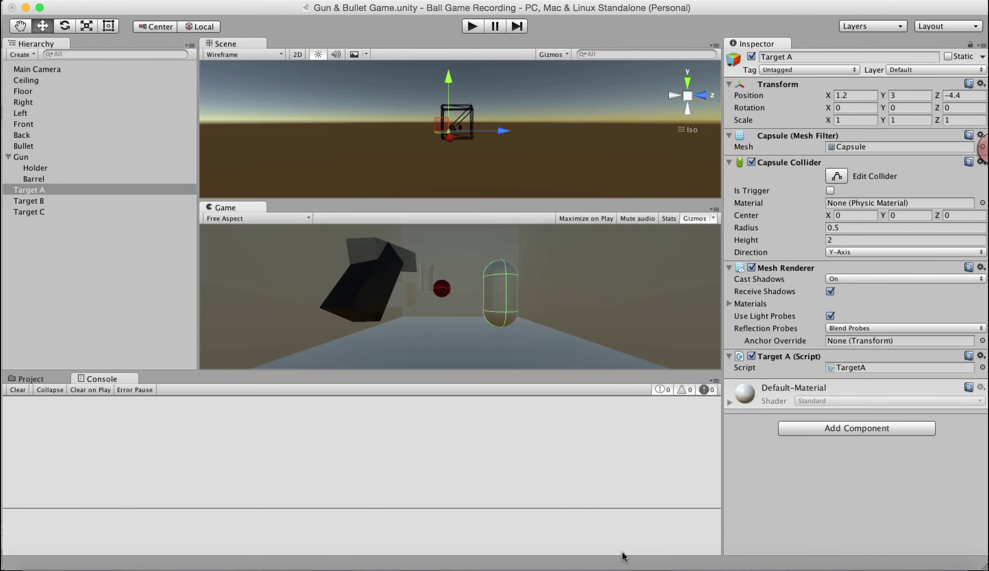
# - Switch to the Word requirements document, review items 6 to 9, and highlight the random bullet force ranges for the X, Y and Z axes
pyautogui.click(625, 568)
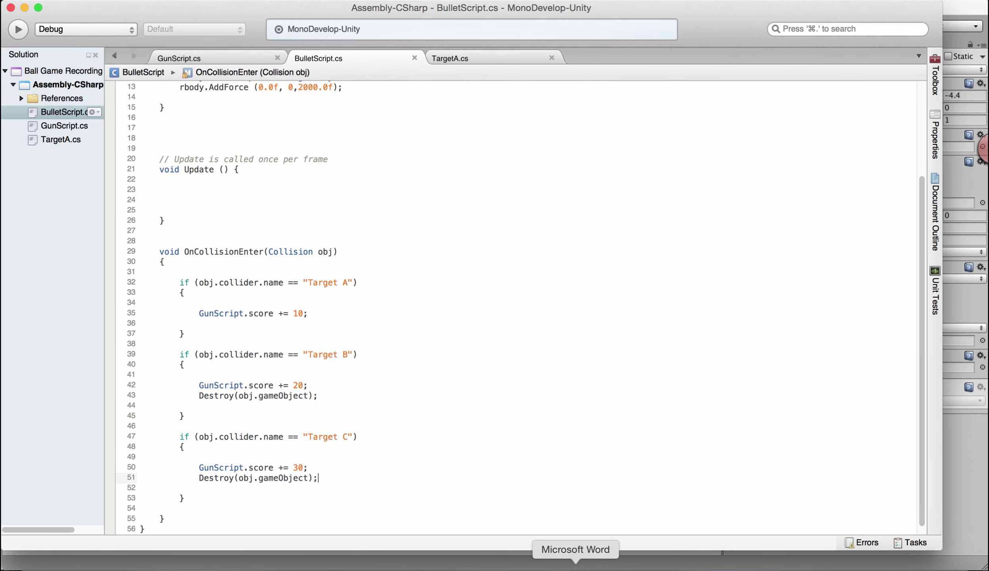
pyautogui.click(537, 569)
pyautogui.scroll(-3, 461, 371)
pyautogui.click(364, 314)
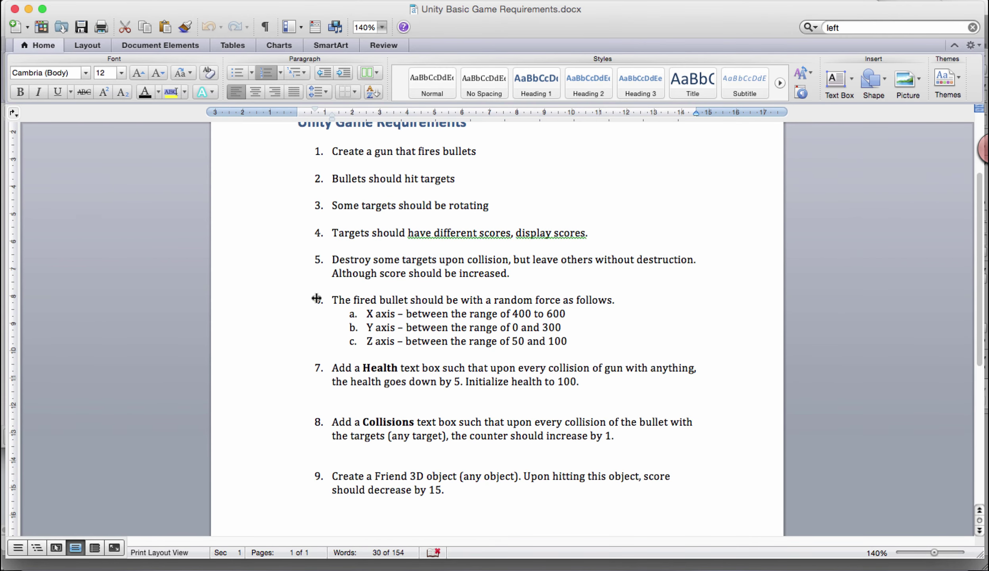
pyautogui.moveTo(331, 299); pyautogui.dragTo(591, 488)
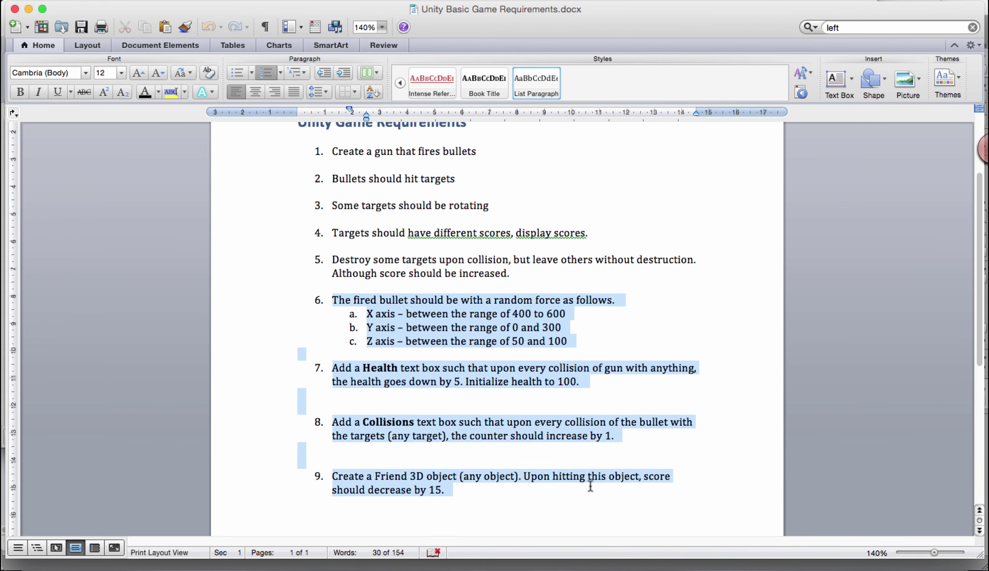
pyautogui.scroll(-3, 613, 398)
pyautogui.click(412, 307)
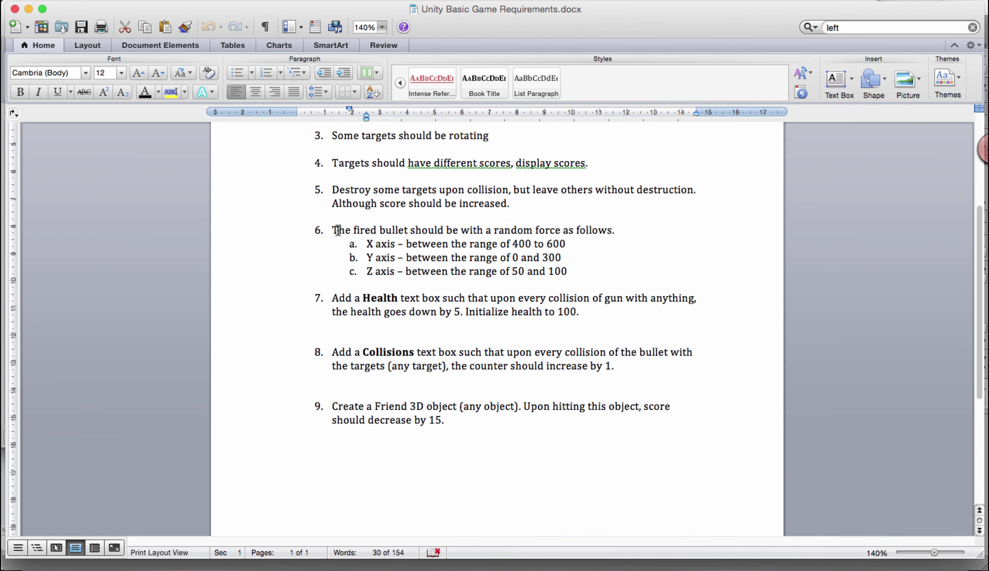
pyautogui.moveTo(335, 226); pyautogui.dragTo(469, 224)
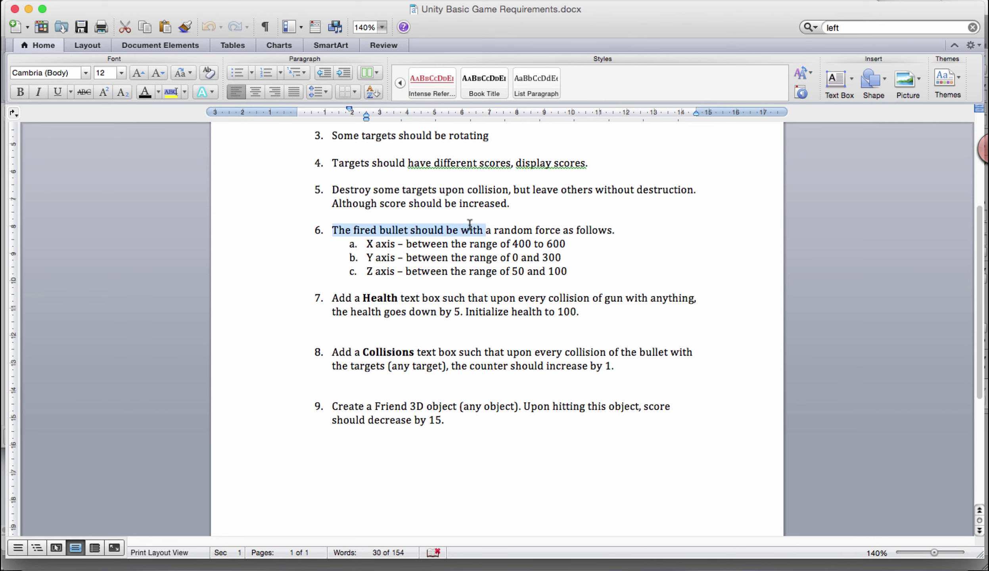
pyautogui.moveTo(367, 244); pyautogui.dragTo(586, 266)
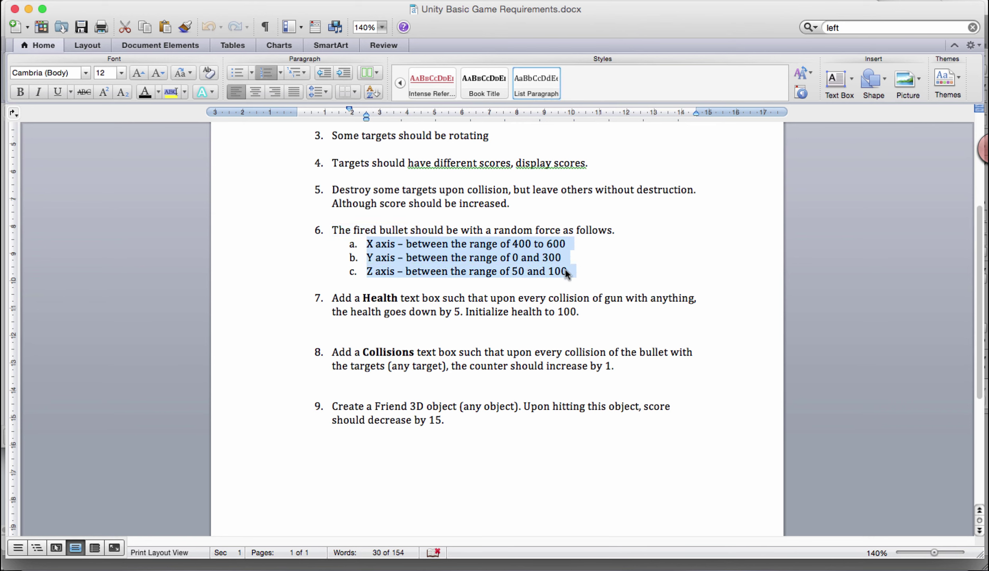
# - Switch to MonoDevelop and replace the first AddForce argument in BulletScript's Start function with Random.Range(0,300)
pyautogui.click(628, 562)
pyautogui.click(126, 31)
pyautogui.click(126, 36)
pyautogui.scroll(5, 349, 159)
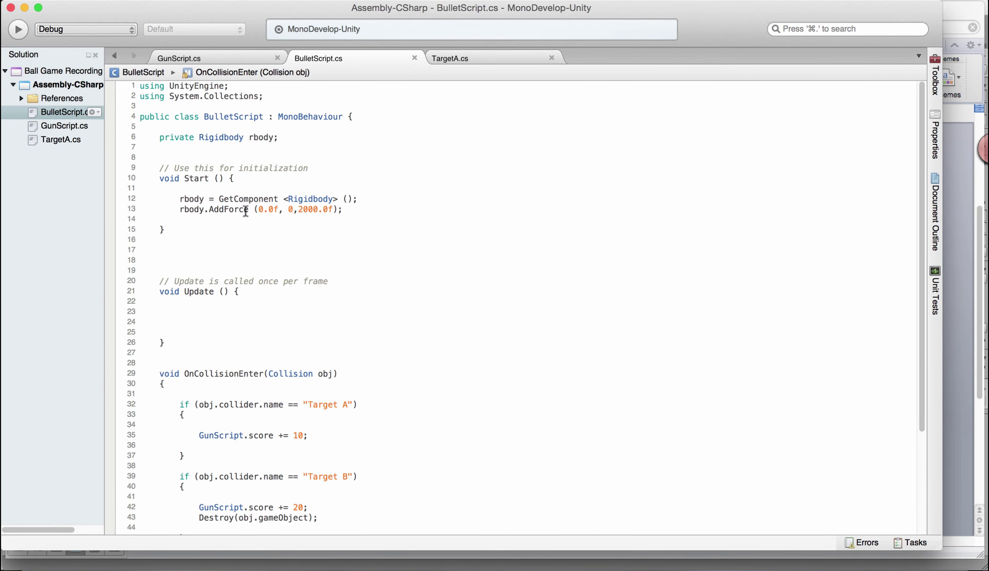
pyautogui.click(399, 196)
pyautogui.click(257, 209)
pyautogui.moveTo(258, 209); pyautogui.dragTo(283, 209)
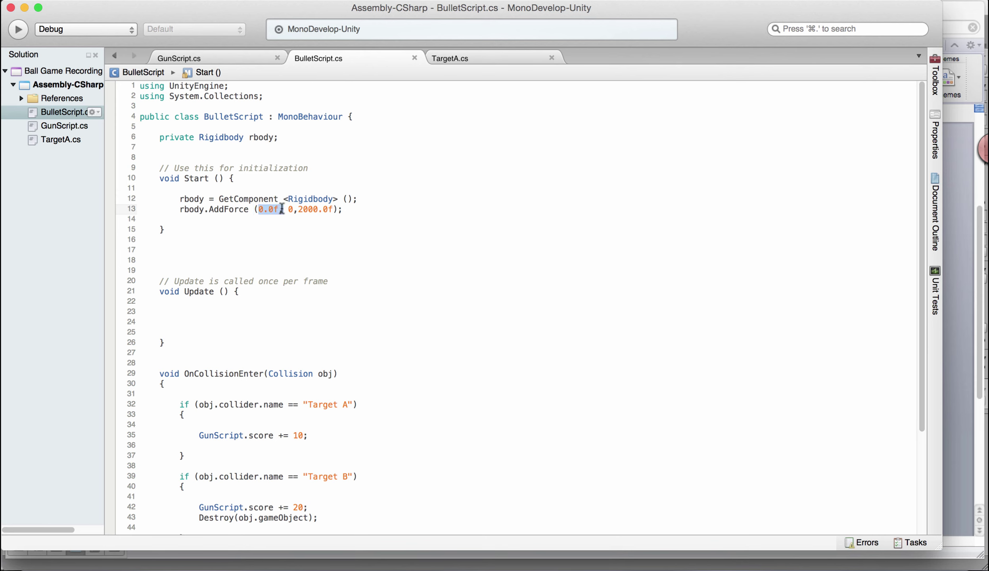
pyautogui.write('Random')
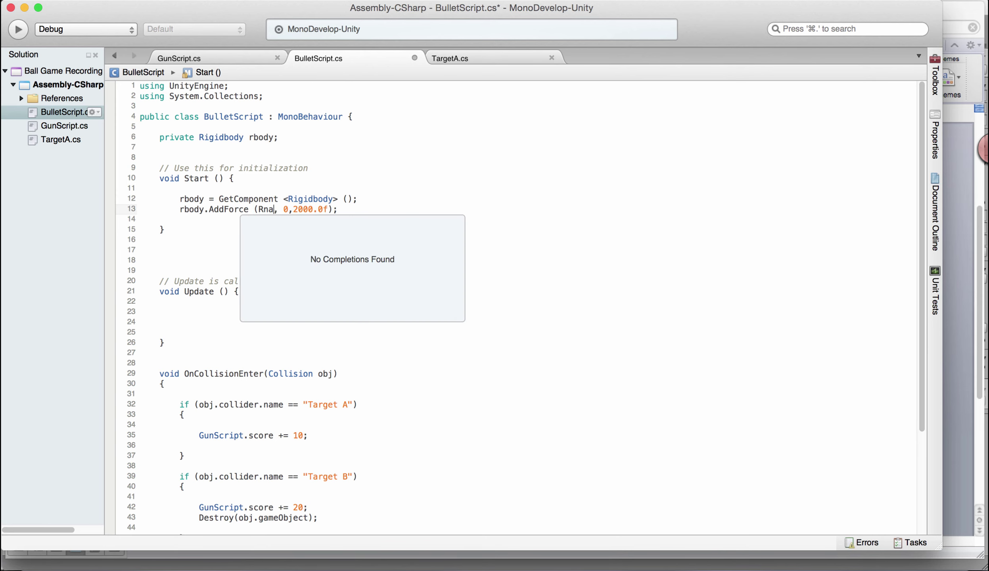
pyautogui.write('.Range')
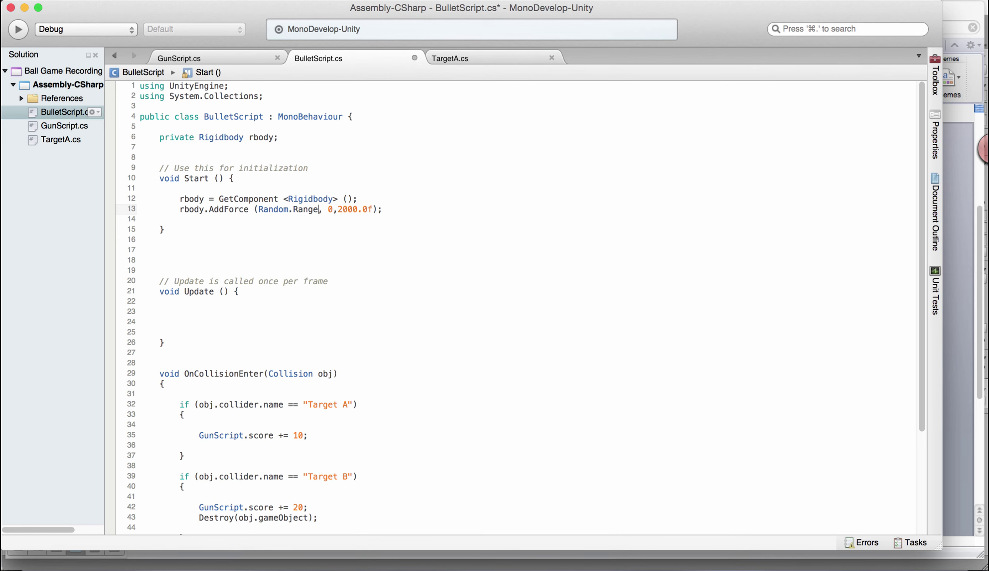
pyautogui.write('()')
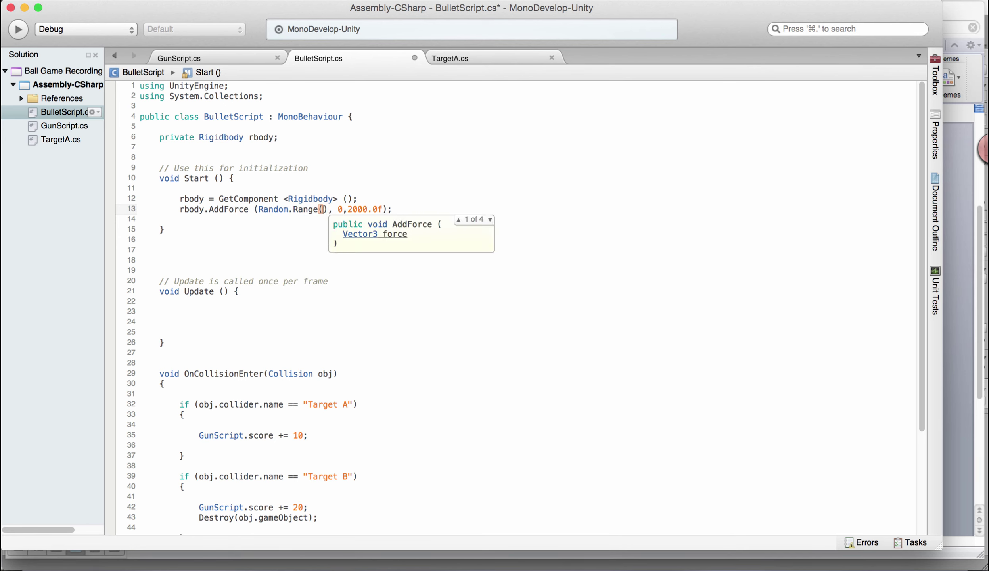
pyautogui.write('0,300')
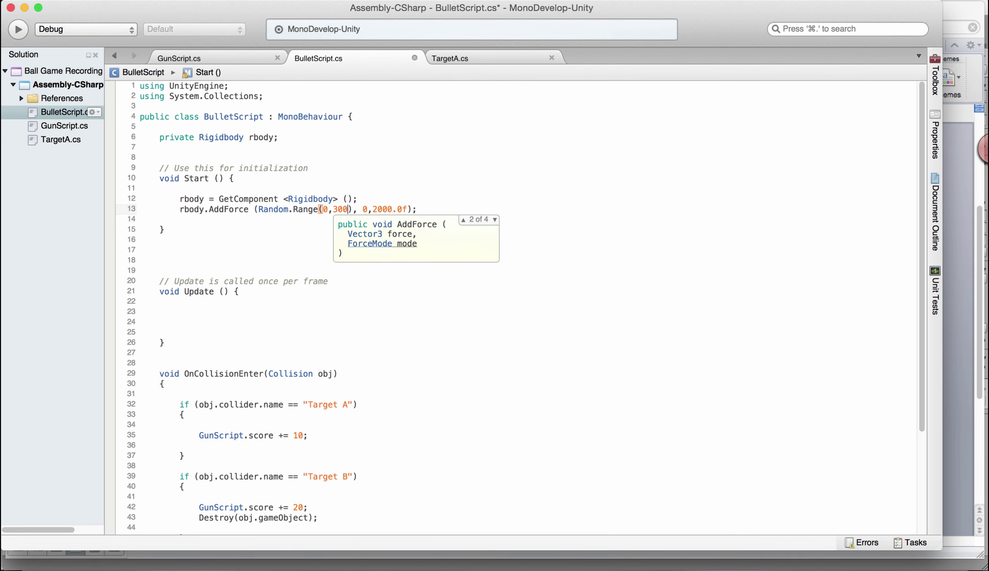
# - Copy Random.Range(0,300) over the second and third arguments of the AddForce call
pyautogui.doubleClick(362, 208)
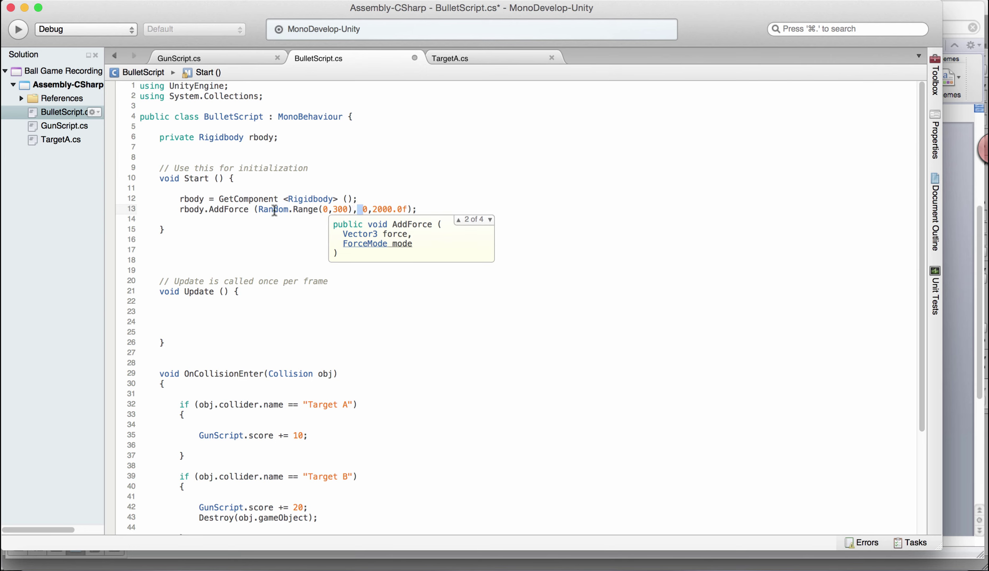
pyautogui.moveTo(262, 210); pyautogui.dragTo(352, 209)
pyautogui.press('super+c')
pyautogui.click(273, 210)
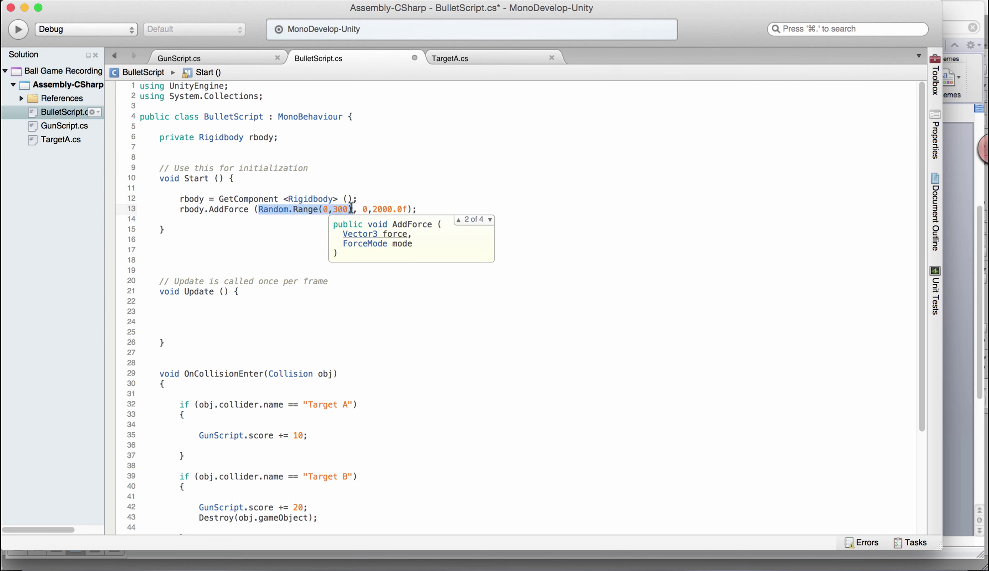
pyautogui.doubleClick(365, 209)
pyautogui.press('super+v')
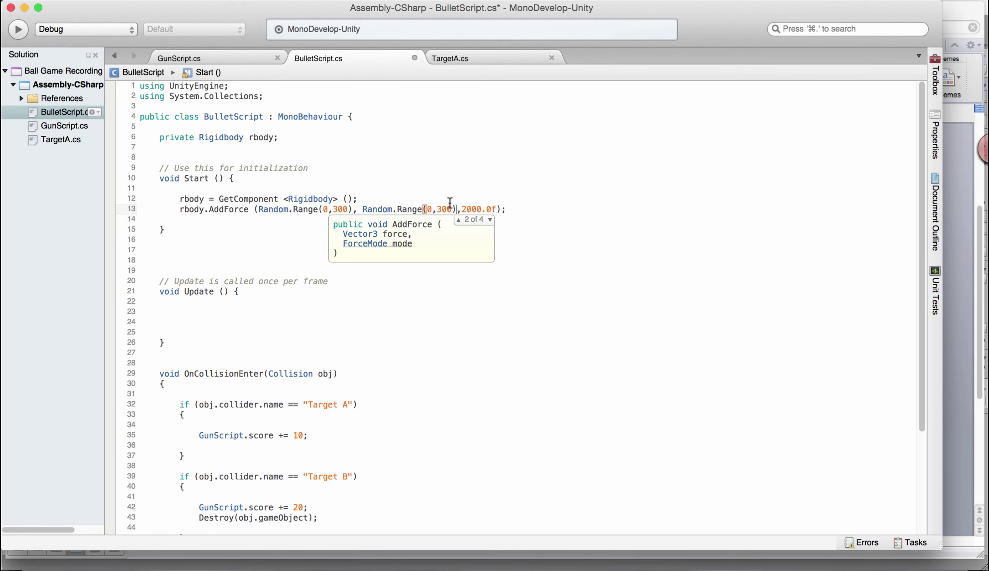
pyautogui.moveTo(458, 208); pyautogui.dragTo(490, 209)
pyautogui.click(463, 210)
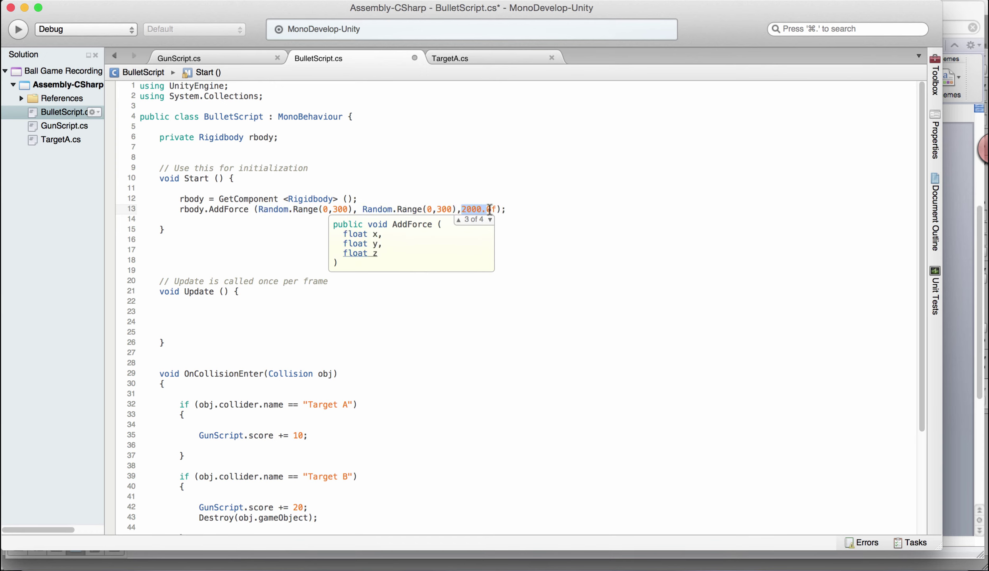
pyautogui.press('super+v')
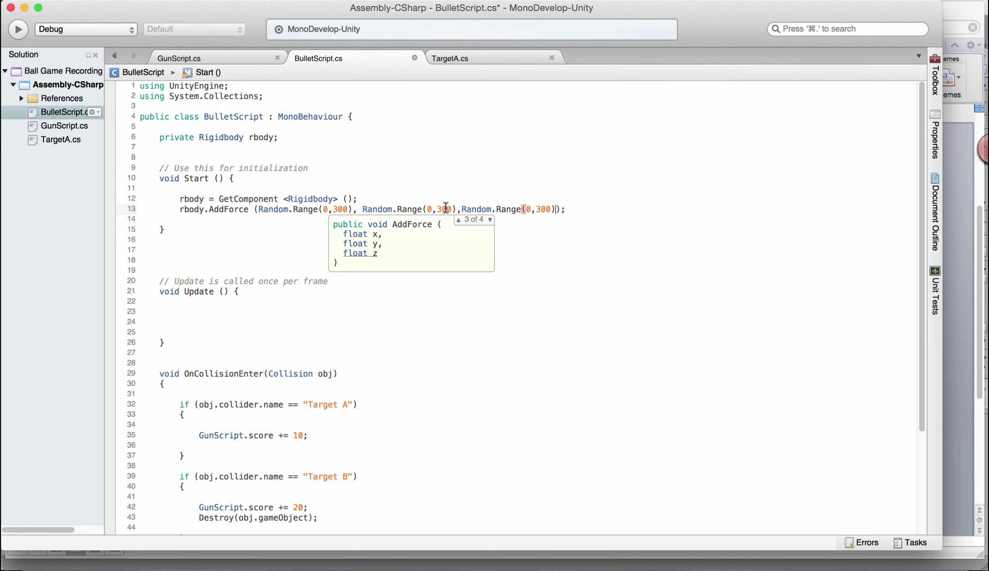
# - Change the second AddForce argument's range to 200,300 and the third's to 50,80, and save the script
pyautogui.doubleClick(432, 210)
pyautogui.write('200')
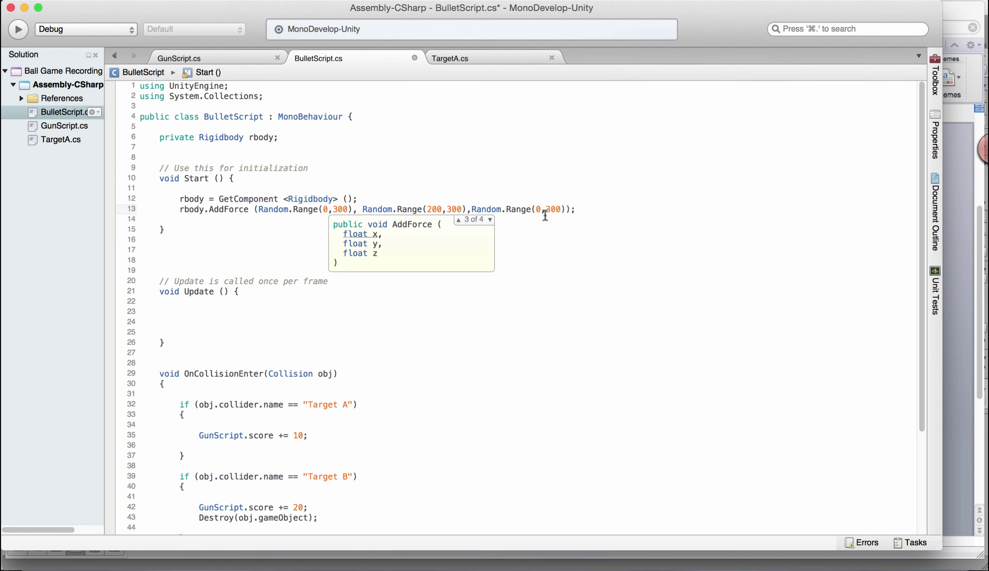
pyautogui.doubleClick(540, 210)
pyautogui.press('BackSpace')
pyautogui.write('50')
pyautogui.doubleClick(567, 210)
pyautogui.doubleClick(555, 209)
pyautogui.write('80')
pyautogui.press('super+s')
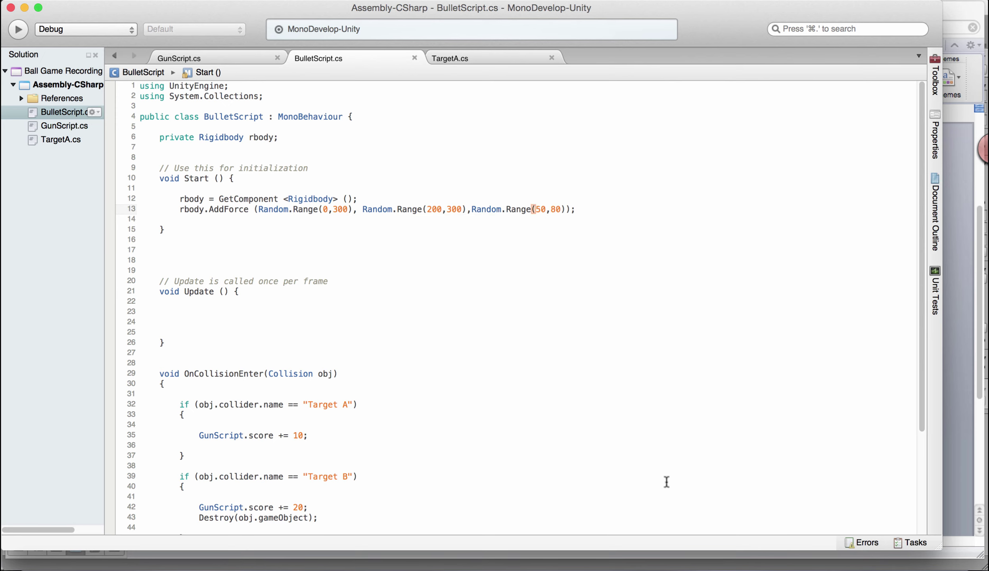
# - Switch to Unity, run the game to test bullets fired with random force, and stop it
pyautogui.click(649, 567)
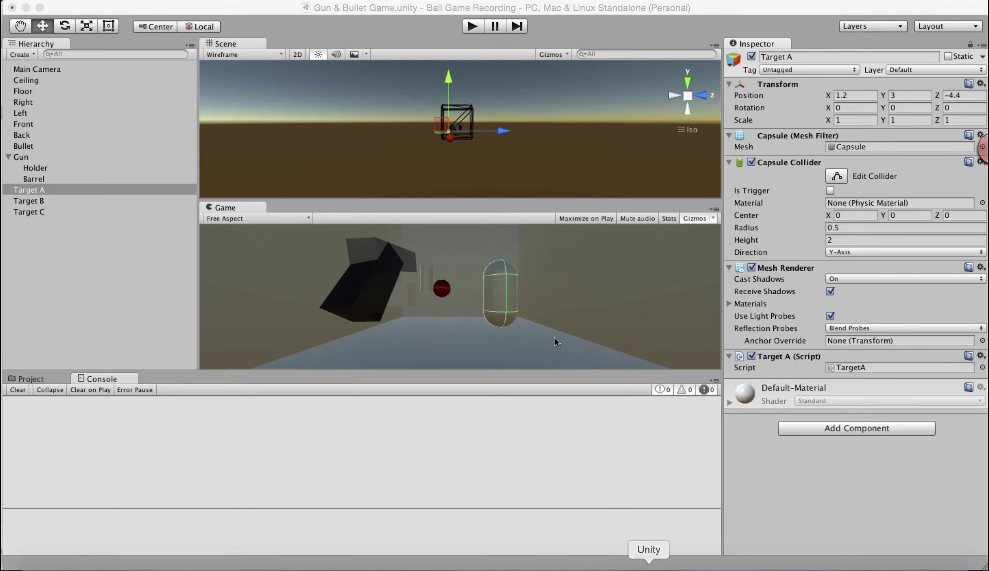
pyautogui.press('super+p')
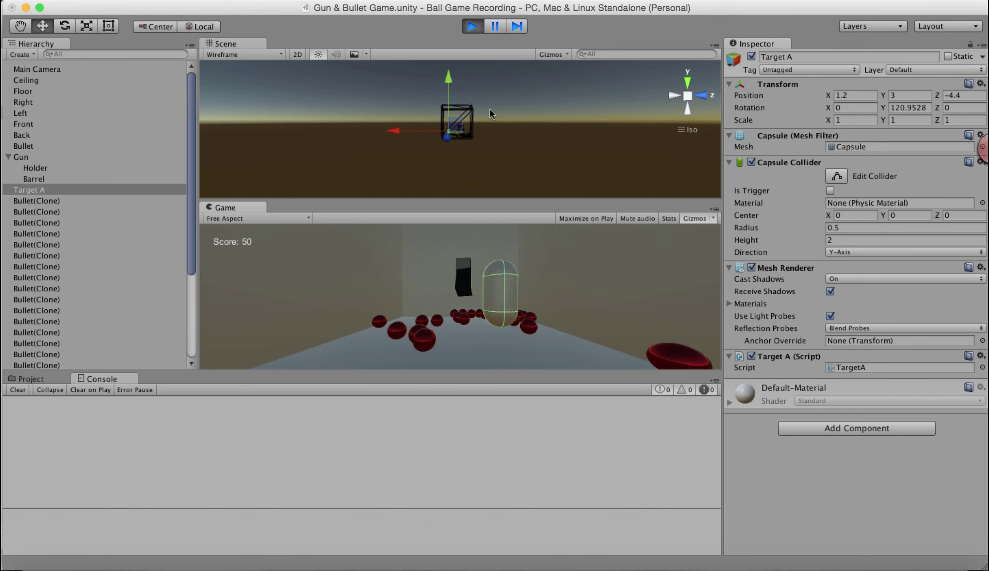
pyautogui.press('super+p')
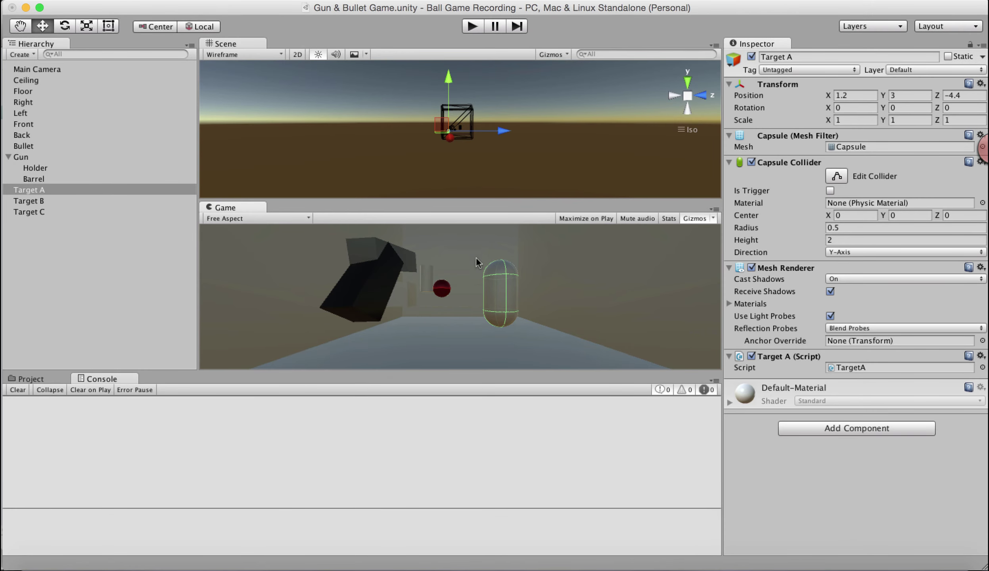
# - Check the AddForce line in MonoDevelop, switch to the Word requirements document, and highlight item 8 about the Collisions text box
pyautogui.click(623, 570)
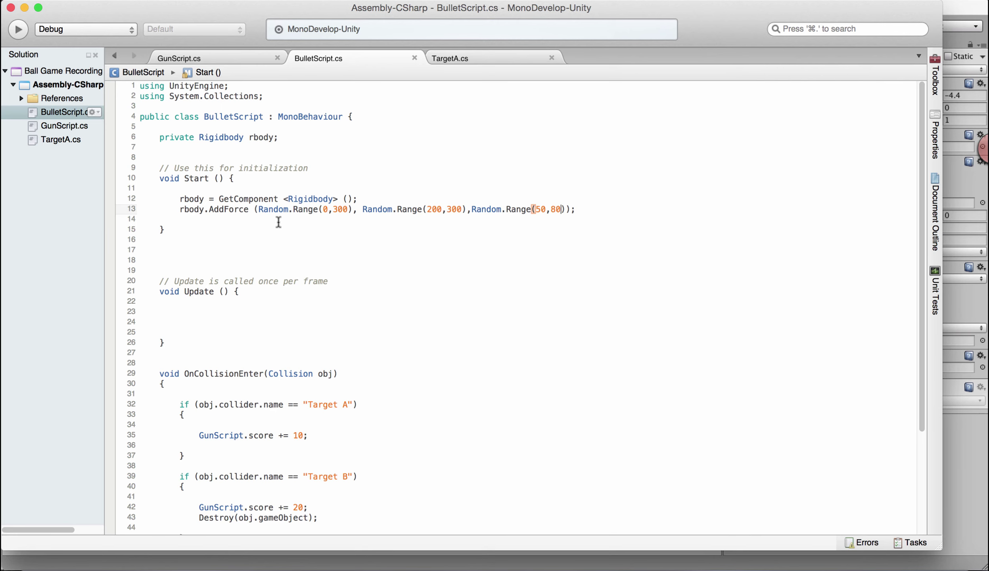
pyautogui.click(555, 229)
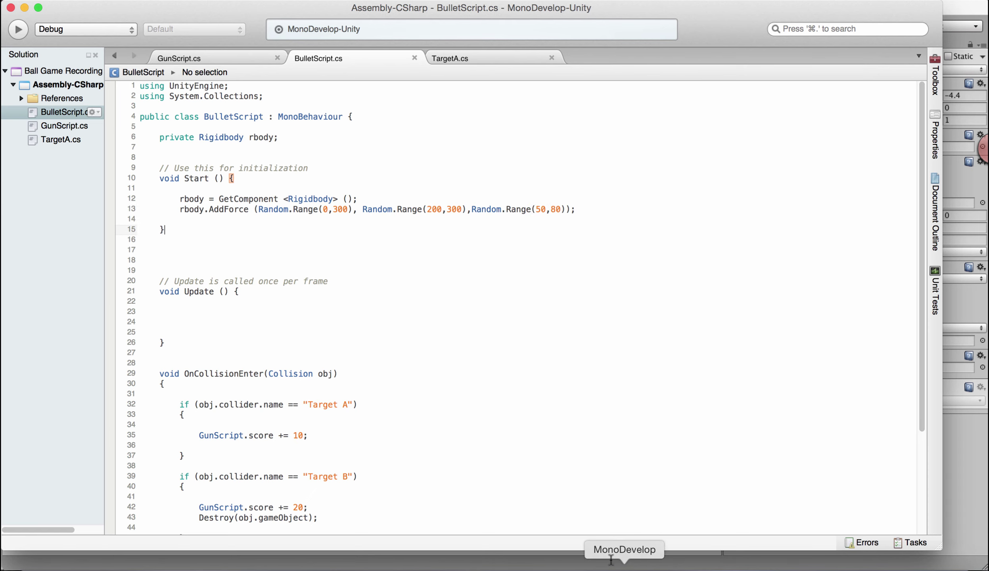
pyautogui.click(575, 567)
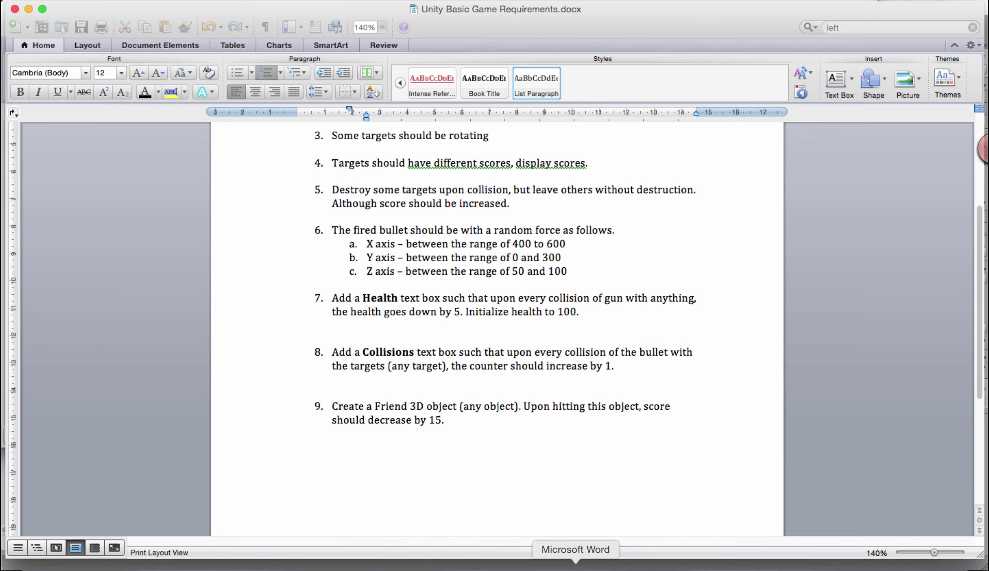
pyautogui.scroll(-1, 498, 340)
pyautogui.click(435, 351)
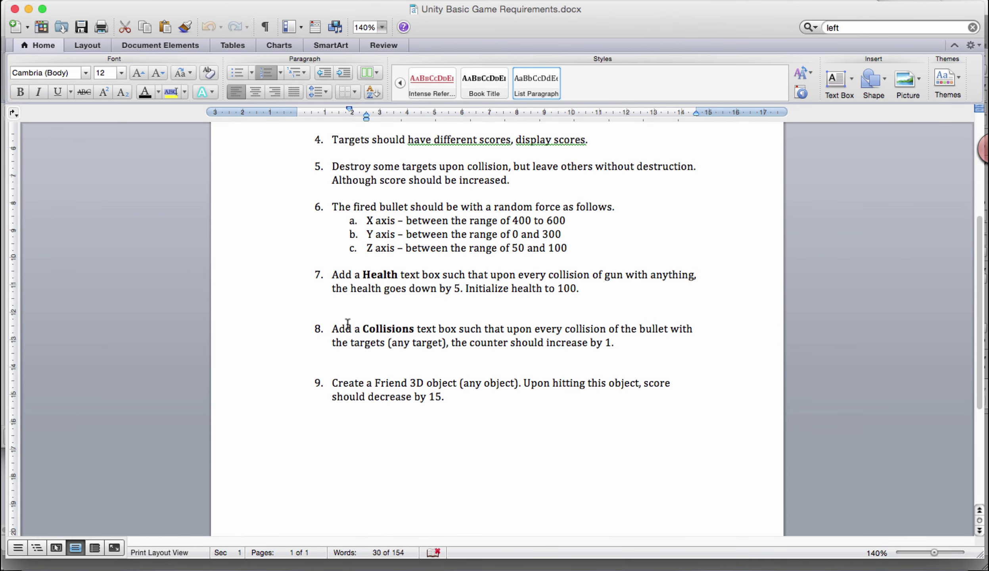
pyautogui.moveTo(347, 324); pyautogui.dragTo(619, 346)
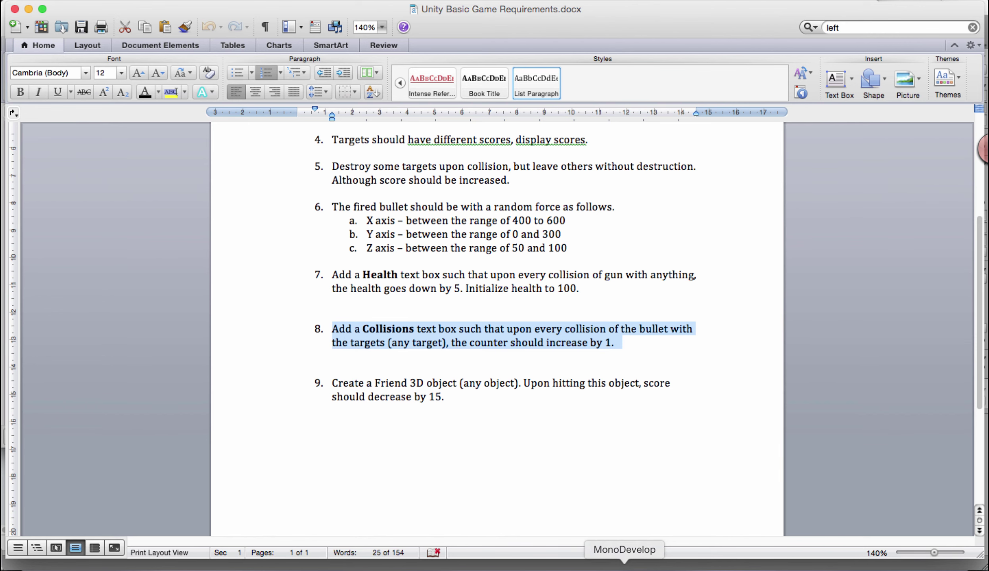
# - Switch to MonoDevelop and add the declaration private collisioncount = 0; below the rbody field in BulletScript.cs
pyautogui.click(630, 565)
pyautogui.scroll(-3, 373, 328)
pyautogui.scroll(3, 372, 325)
pyautogui.click(307, 135)
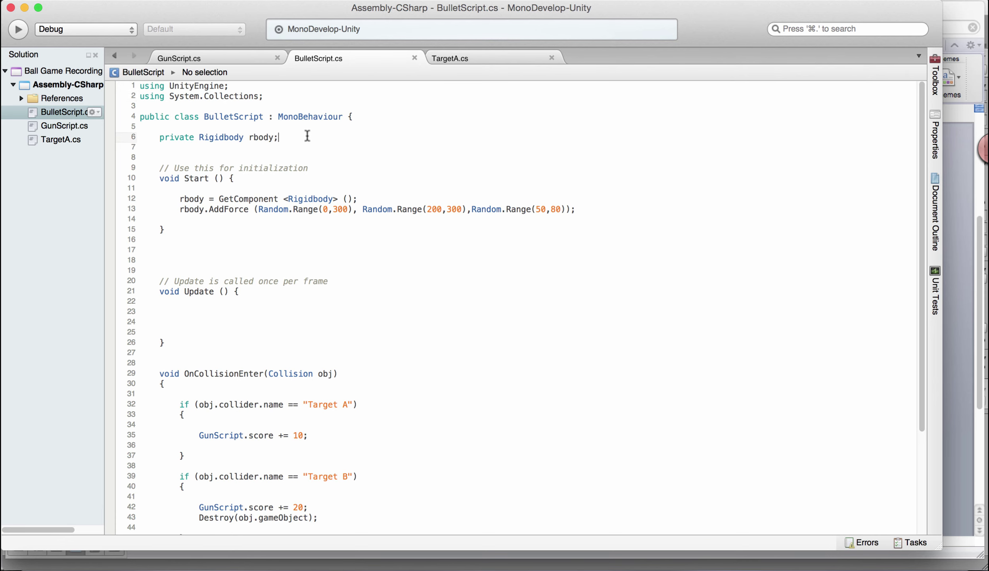
pyautogui.press('Return')
pyautogui.press('Return')
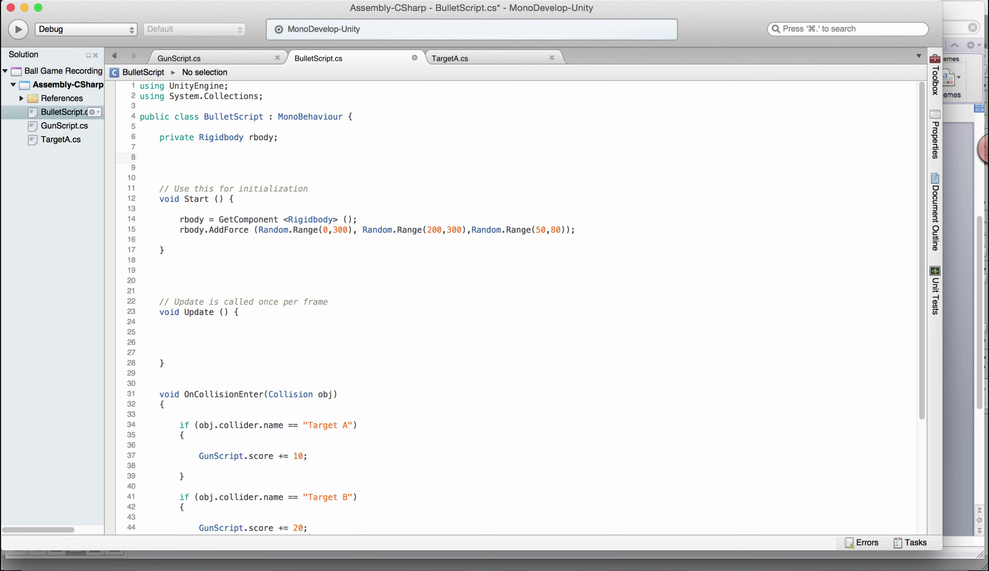
pyautogui.write('private co')
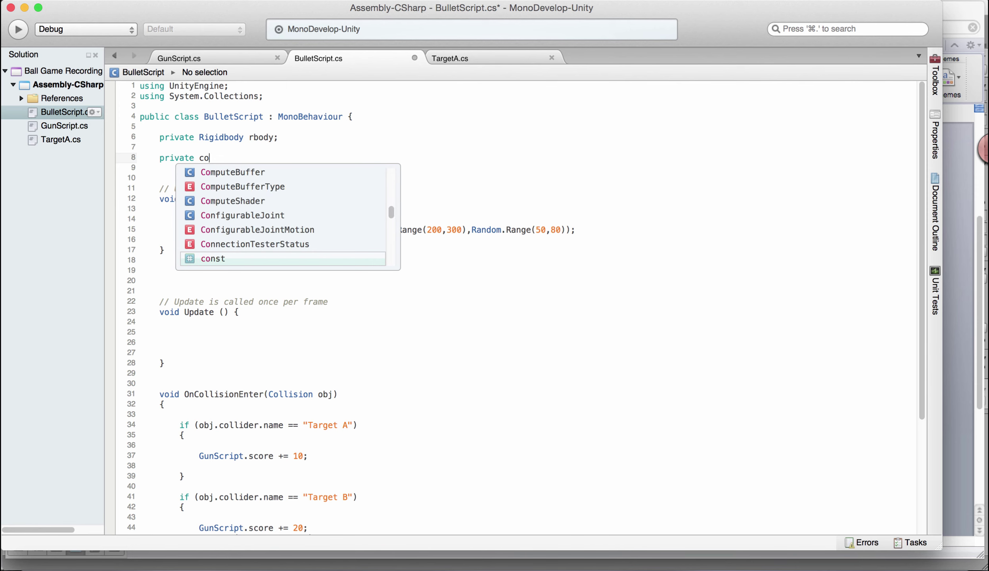
pyautogui.press('BackSpace')
pyautogui.write('ool')
pyautogui.press('BackSpace')
pyautogui.press('BackSpace')
pyautogui.write('llis')
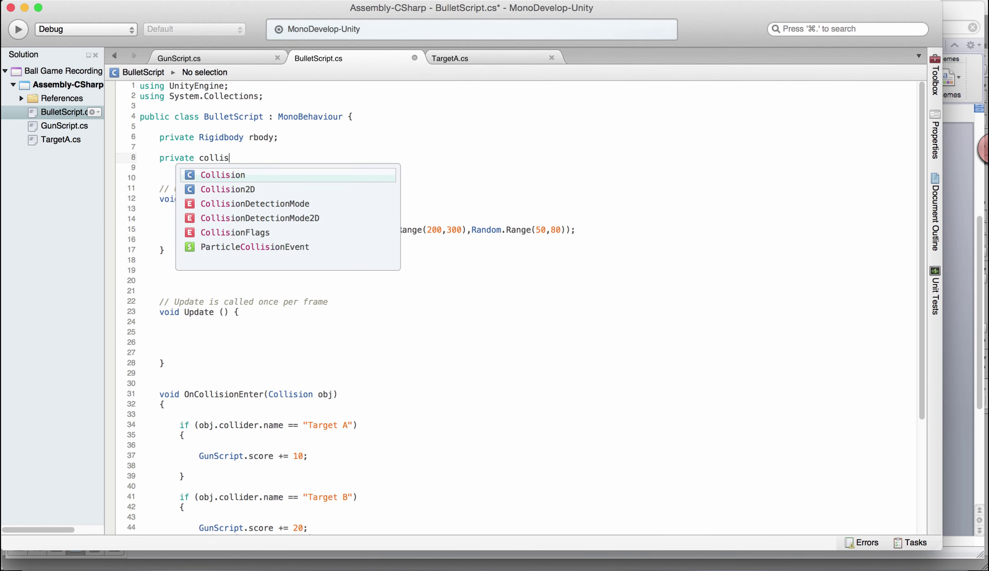
pyautogui.write('ioncount = 0;')
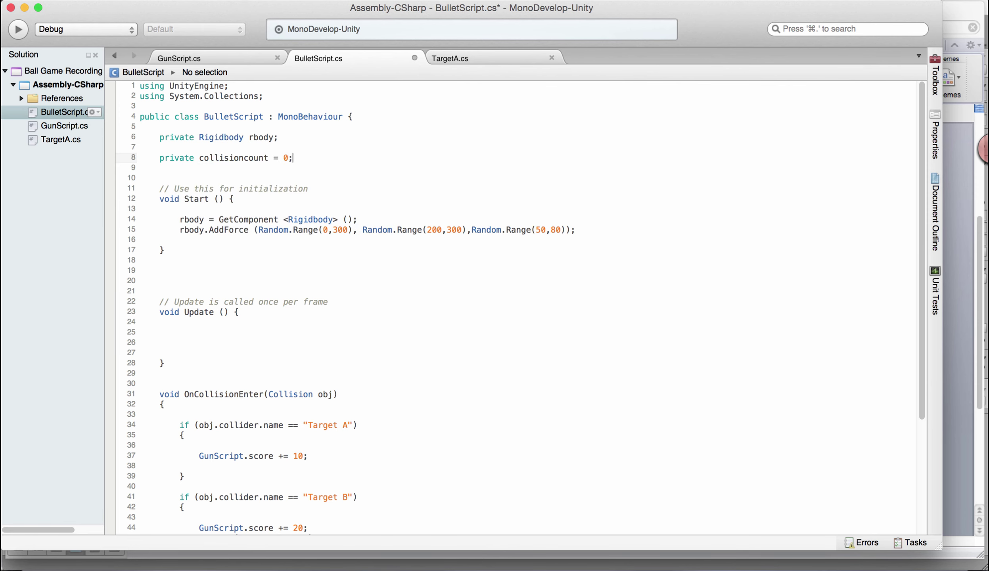
# - Copy the OnGUI method from GunScript.cs and paste it after the Start method in BulletScript.cs
pyautogui.click(179, 59)
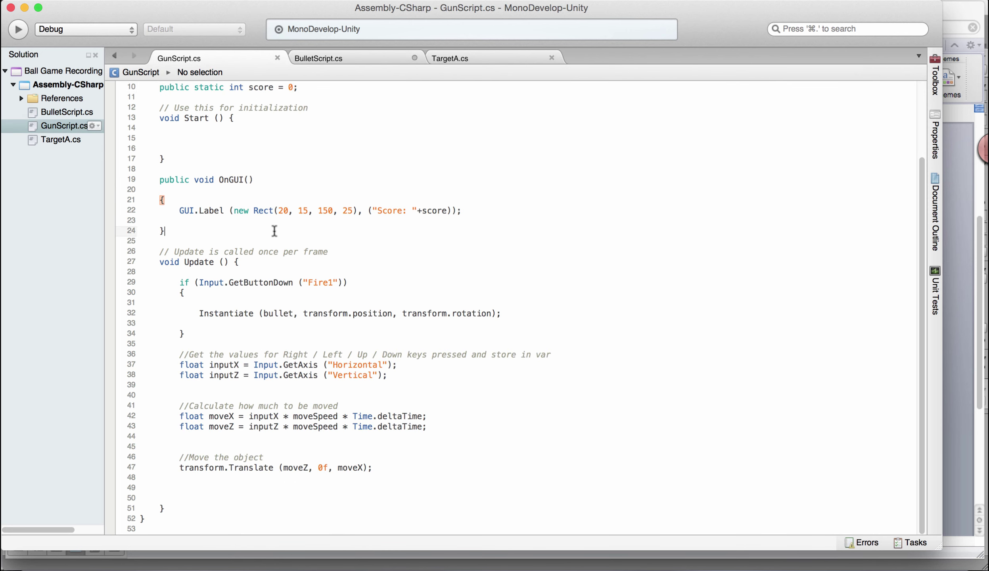
pyautogui.moveTo(191, 238); pyautogui.dragTo(121, 181)
pyautogui.press('super+c')
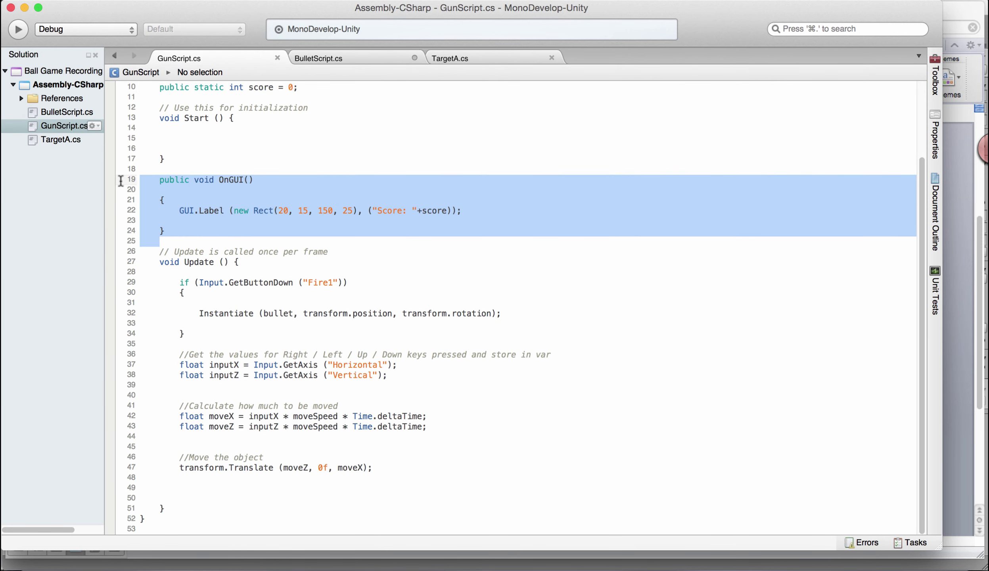
pyautogui.click(322, 59)
pyautogui.click(214, 259)
pyautogui.press('Return')
pyautogui.press('super+v')
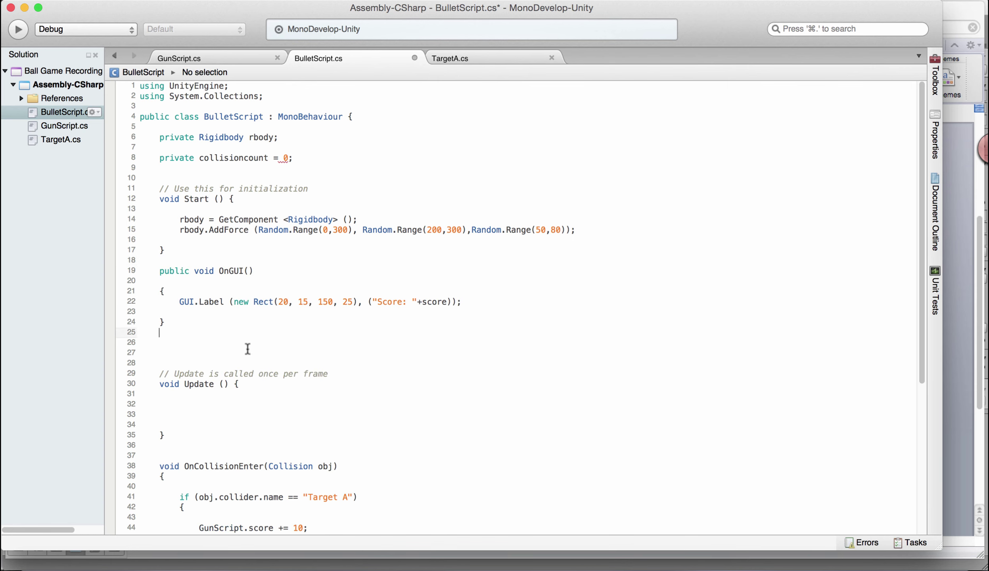
# - Change the label text in BulletScript's OnGUI method to "Collision Count: "
pyautogui.doubleClick(385, 302)
pyautogui.write('Collsion')
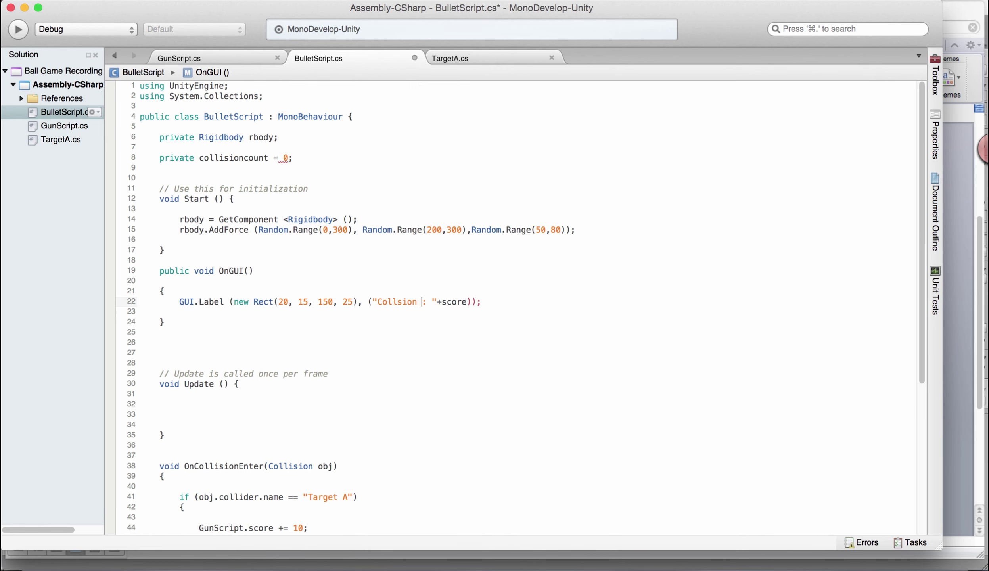
pyautogui.press('BackSpace')
pyautogui.press('BackSpace')
pyautogui.press('BackSpace')
pyautogui.press('BackSpace')
pyautogui.write('ision Count')
# - Check the score label in GunScript.cs, set the first Rect value of the Collision Count label to 45, and save BulletScript.cs
pyautogui.click(227, 60)
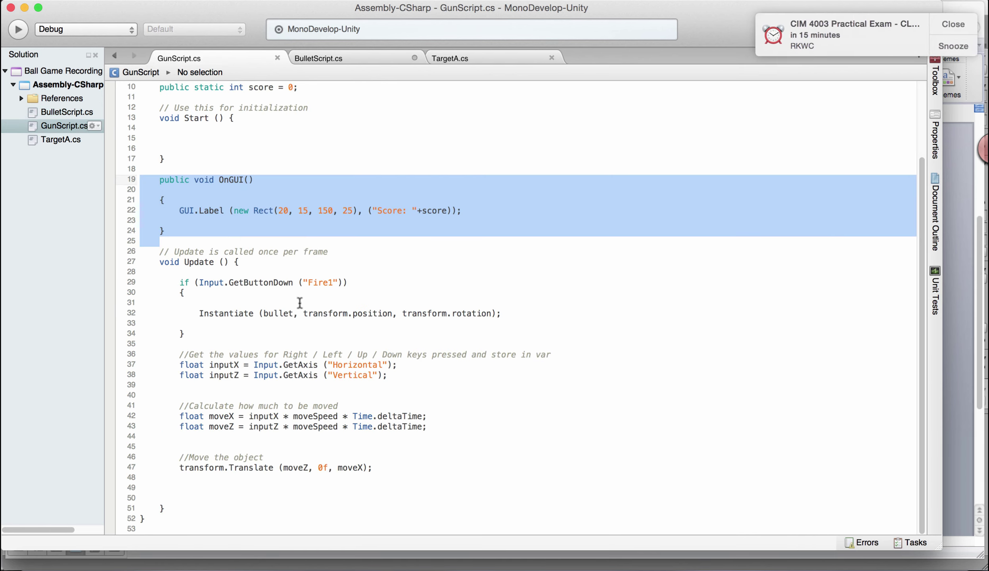
pyautogui.click(347, 60)
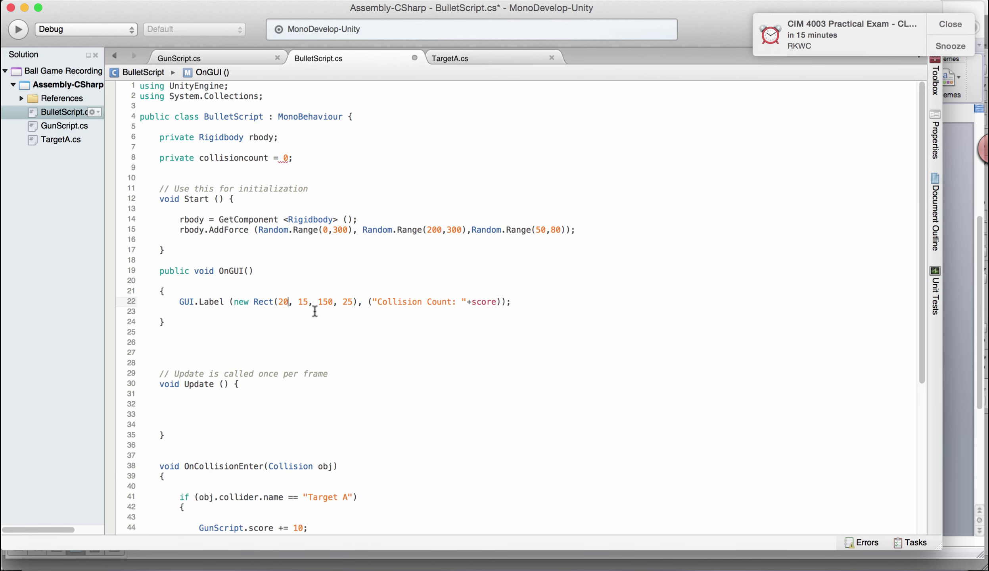
pyautogui.doubleClick(284, 302)
pyautogui.write('45')
pyautogui.press('super+s')
# - Replace the score variable in the Collision Count label with collisioncount and save the script
pyautogui.doubleClick(491, 301)
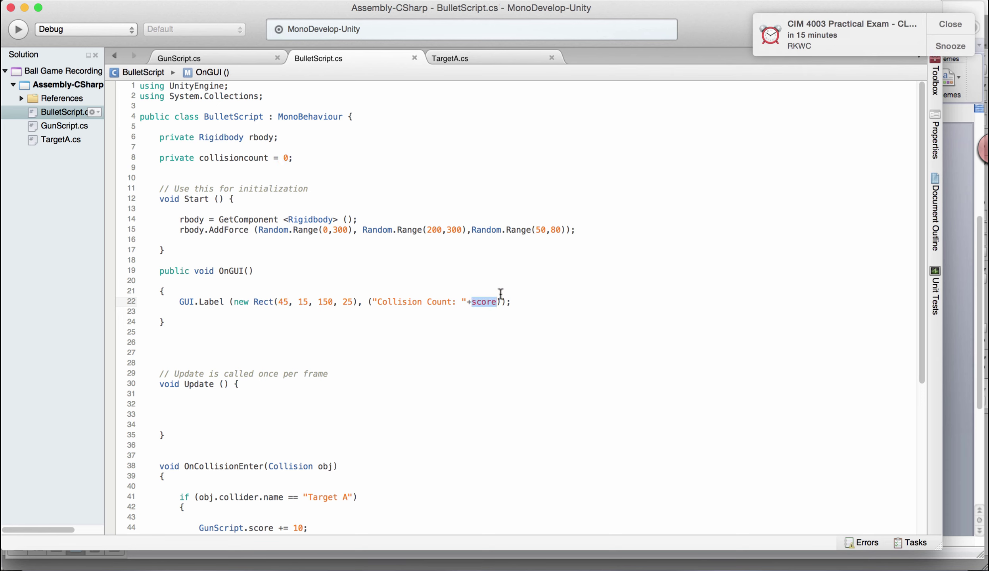
pyautogui.write('collisionco')
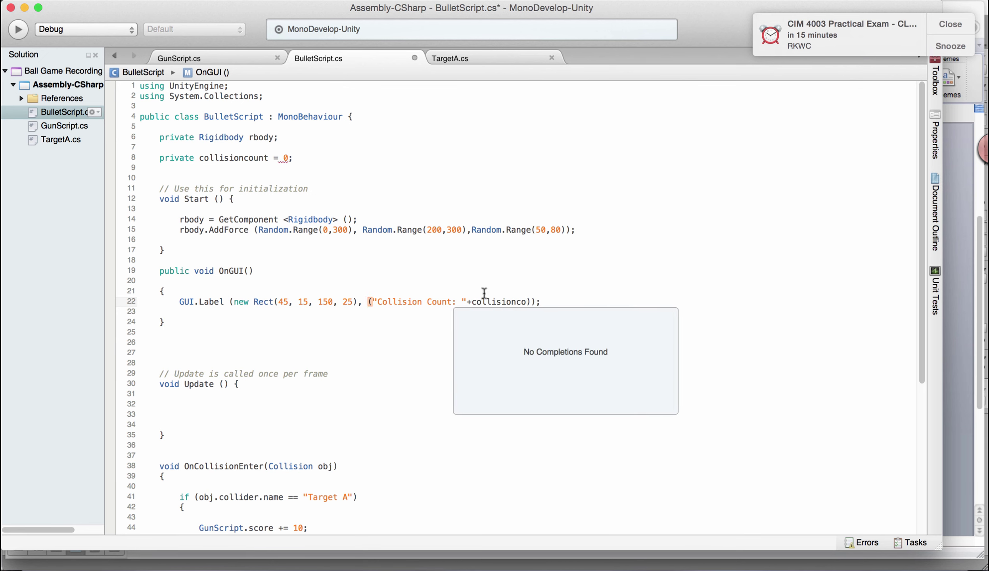
pyautogui.doubleClick(243, 158)
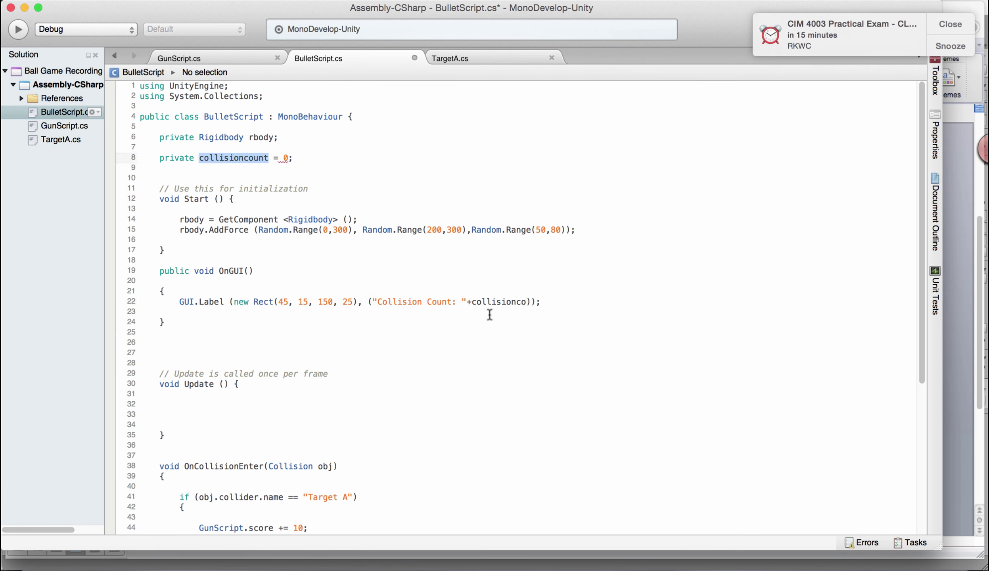
pyautogui.doubleClick(494, 301)
pyautogui.write('collisioncount')
pyautogui.press('super+s')
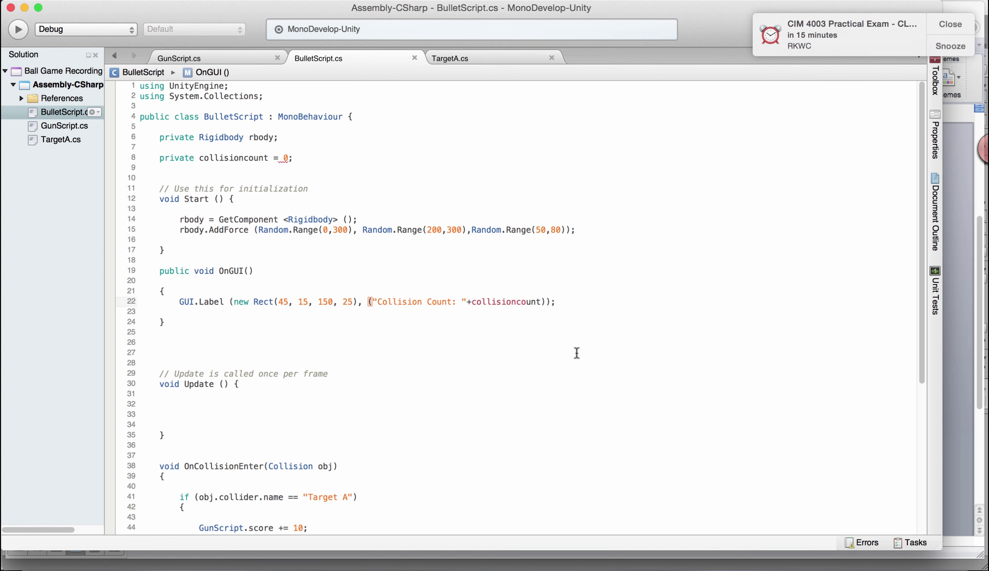
# - Make the collisioncount field a private static int and save the script
pyautogui.click(201, 155)
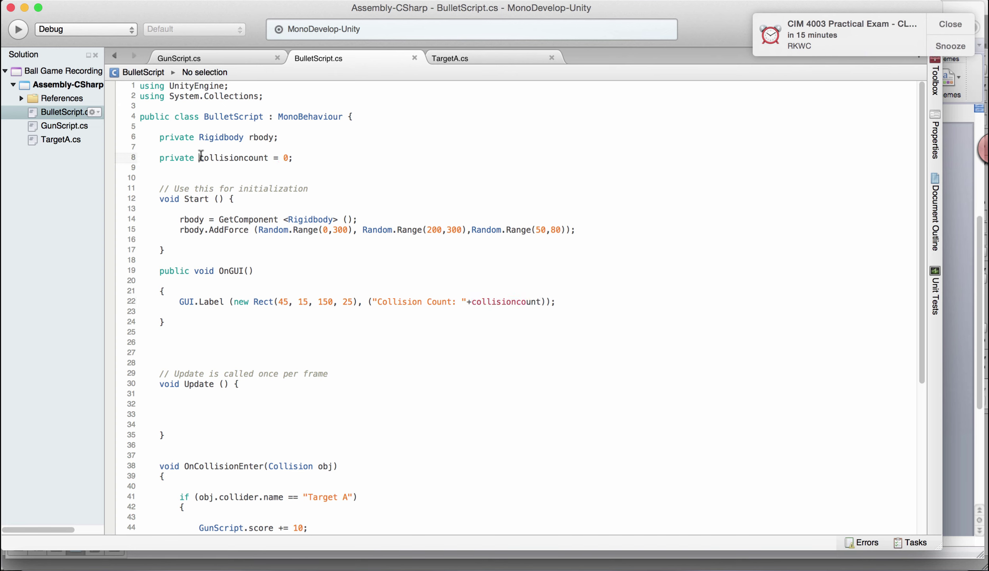
pyautogui.write('int sta')
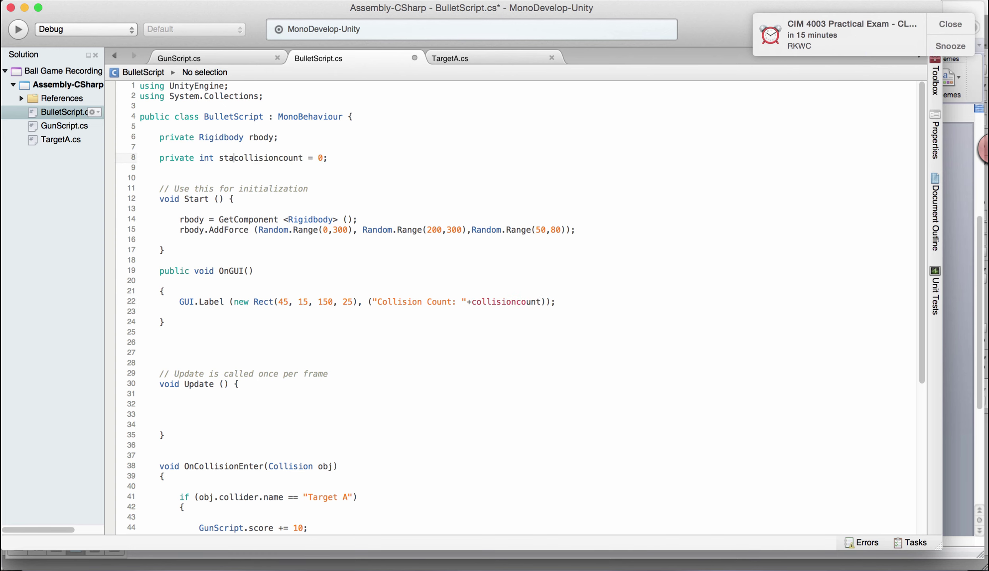
pyautogui.press('BackSpace')
pyautogui.press('BackSpace')
pyautogui.press('BackSpace')
pyautogui.press('BackSpace')
pyautogui.press('BackSpace')
pyautogui.press('BackSpace')
pyautogui.write('static int')
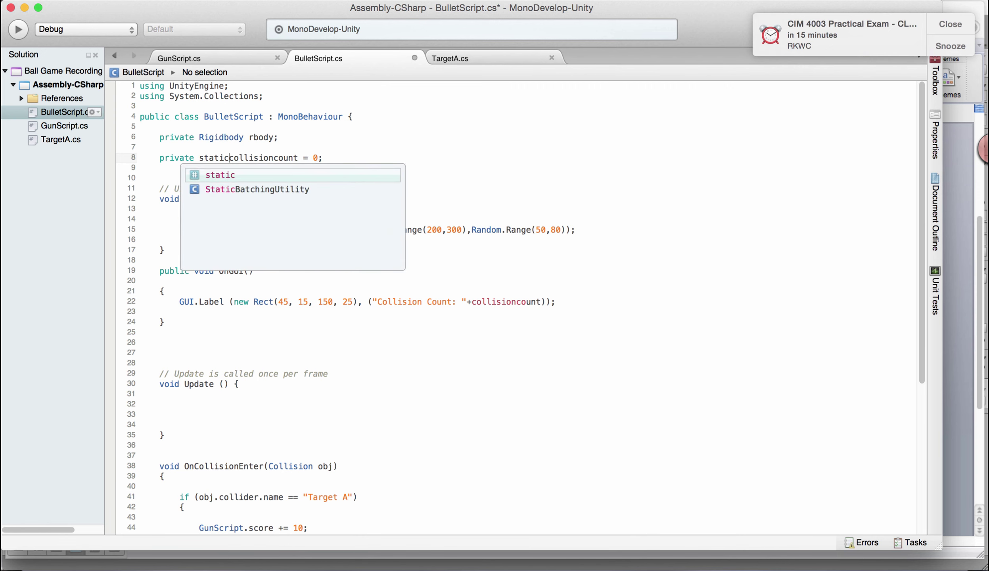
pyautogui.press('super+s')
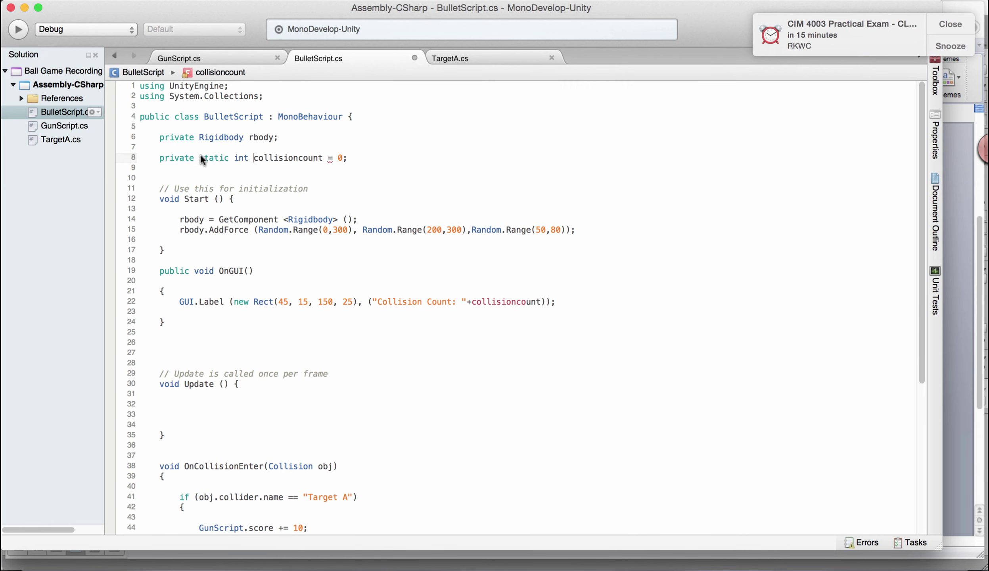
# - Add collisioncount += 1; at the start of the OnCollisionEnter method and save the script
pyautogui.scroll(-7, 516, 294)
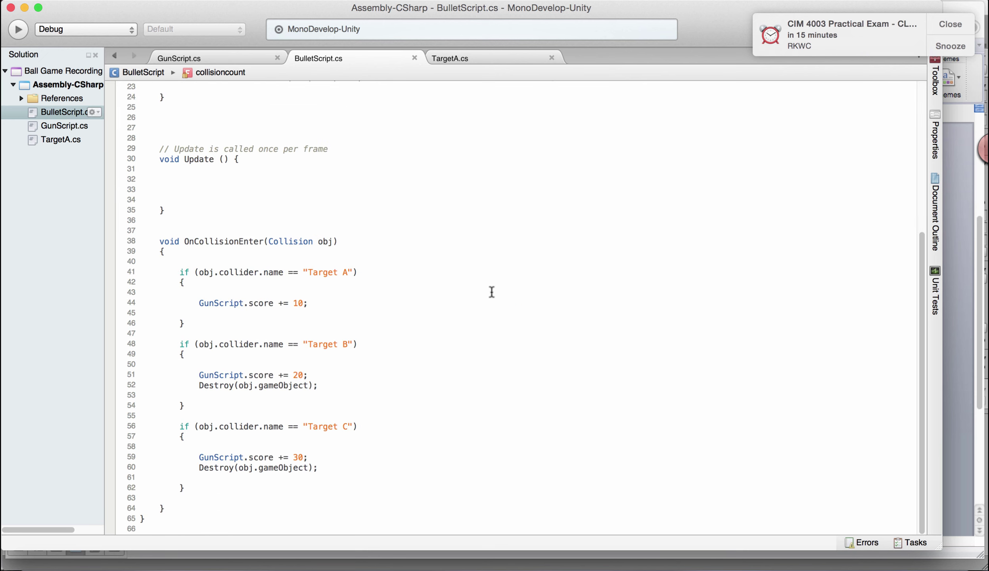
pyautogui.click(226, 253)
pyautogui.press('Return')
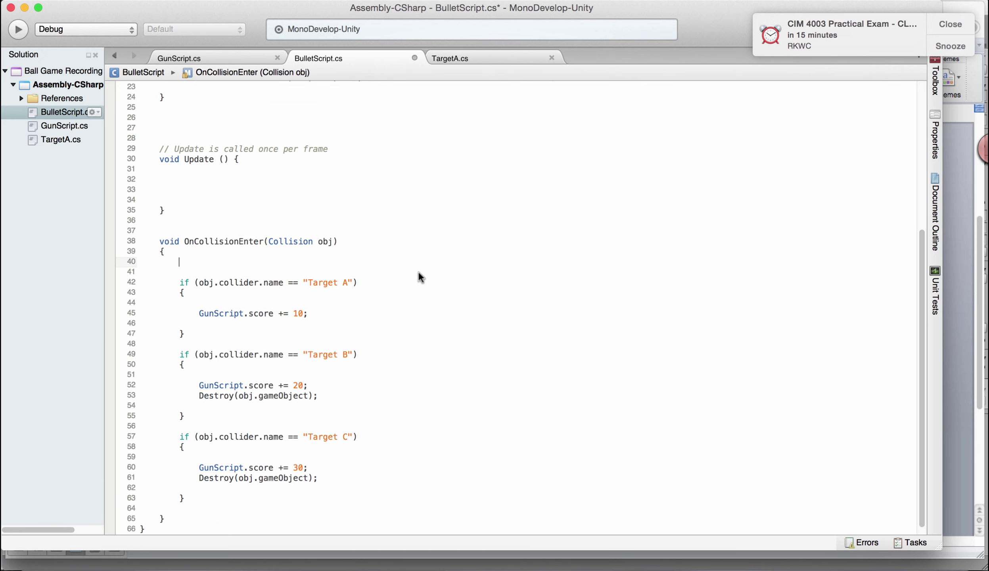
pyautogui.write('collisioncount')
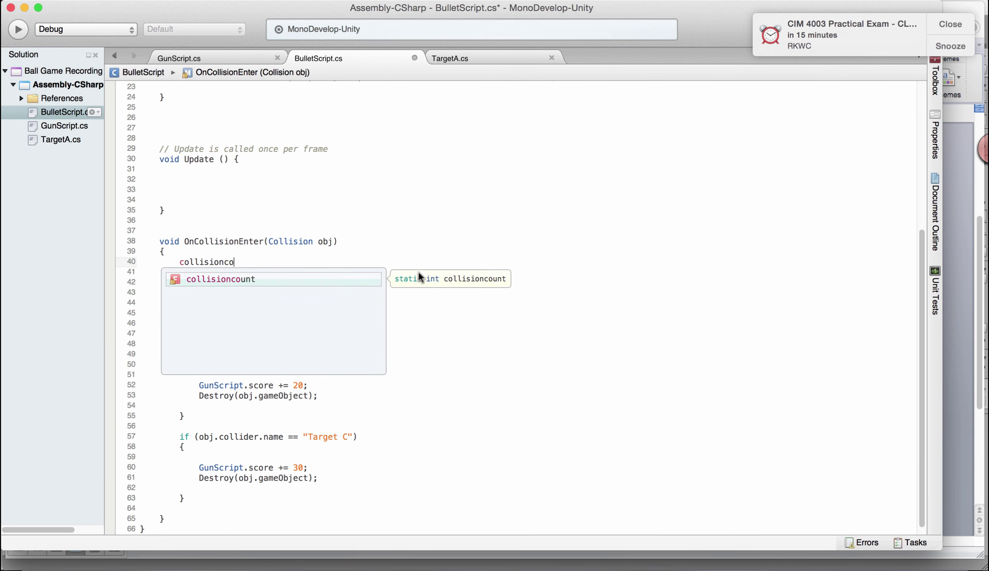
pyautogui.press('Return')
pyautogui.write('+= 1;')
pyautogui.press('super+s')
pyautogui.scroll(5, 555, 241)
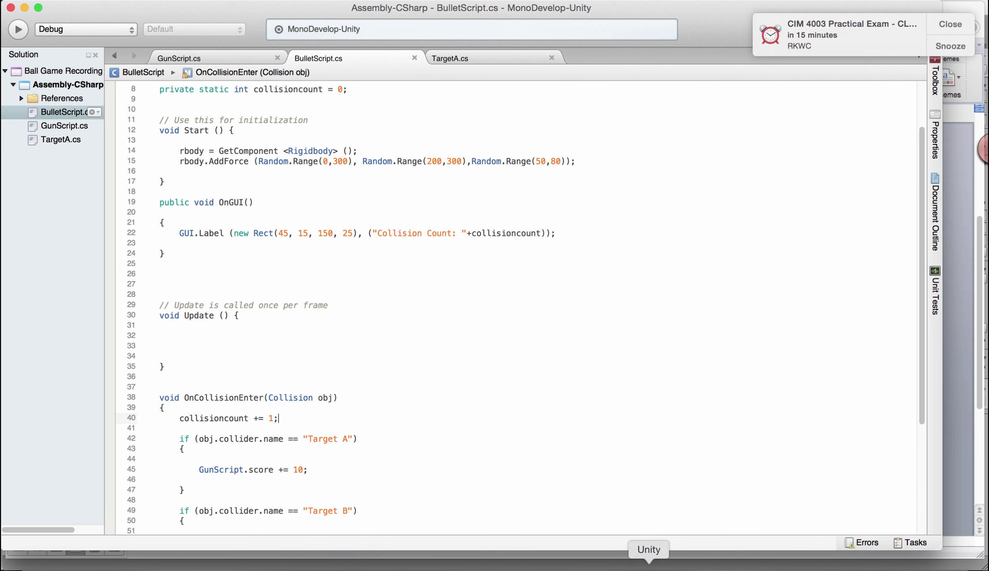
# - Switch to Unity, run the game, fire several bullets to test the Collision Count label, and stop the game
pyautogui.click(649, 564)
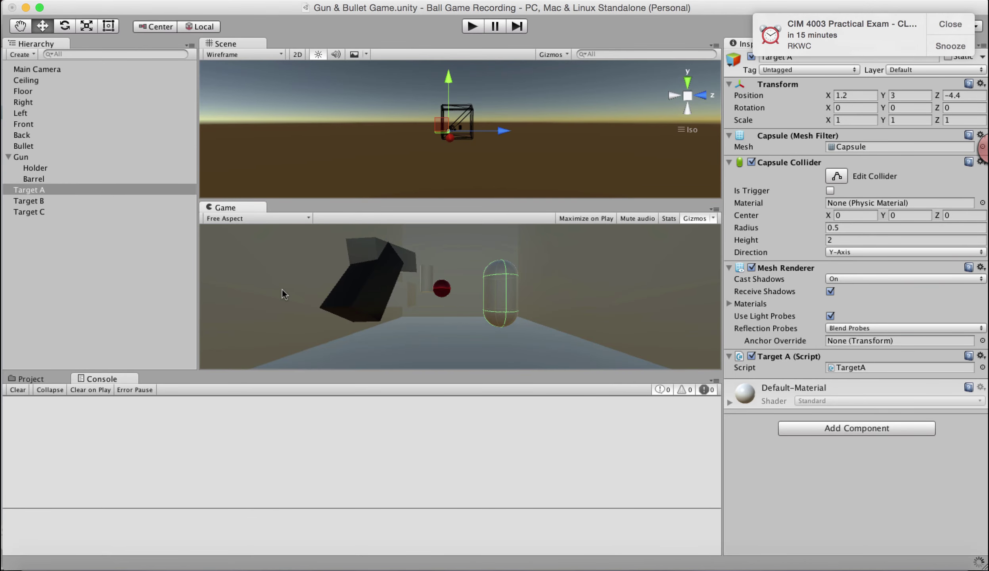
pyautogui.press('super+p')
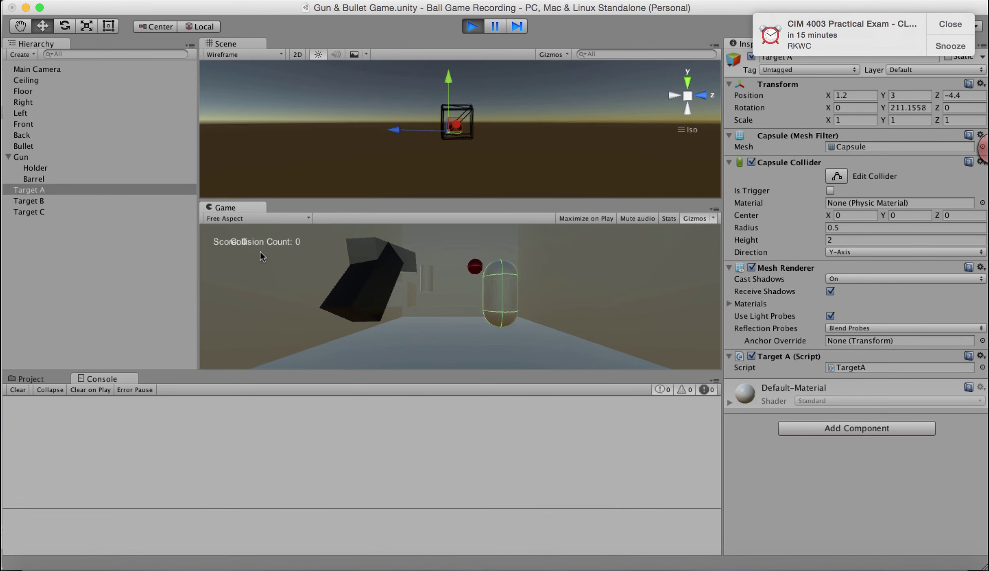
pyautogui.click(415, 292)
pyautogui.click(438, 304)
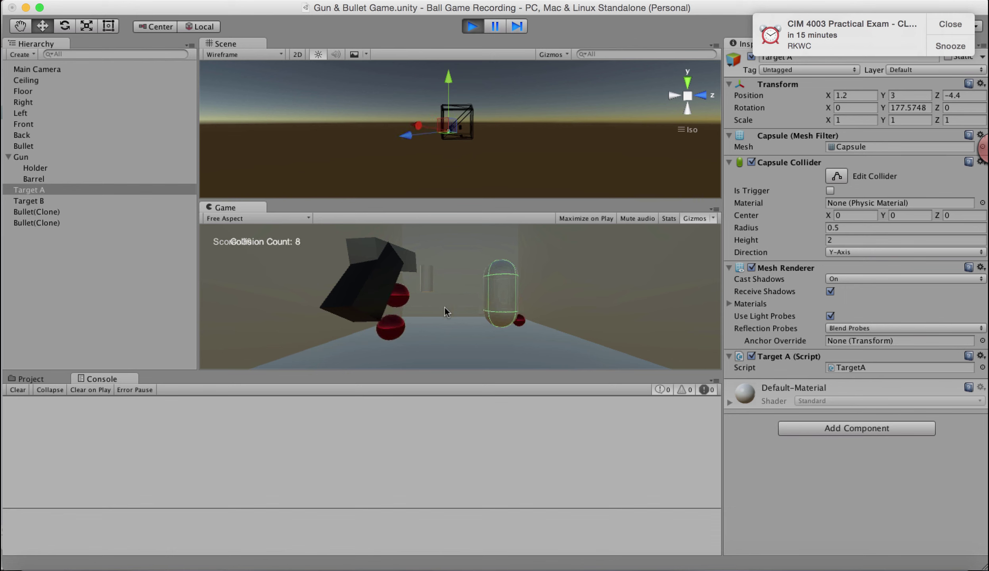
pyautogui.click(474, 302)
pyautogui.click(480, 303)
pyautogui.click(518, 313)
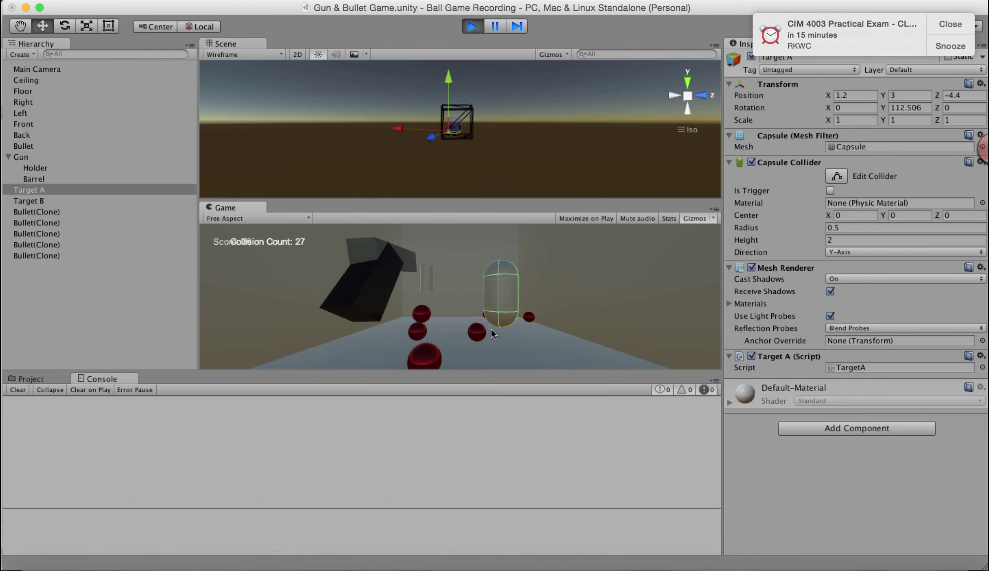
pyautogui.click(471, 26)
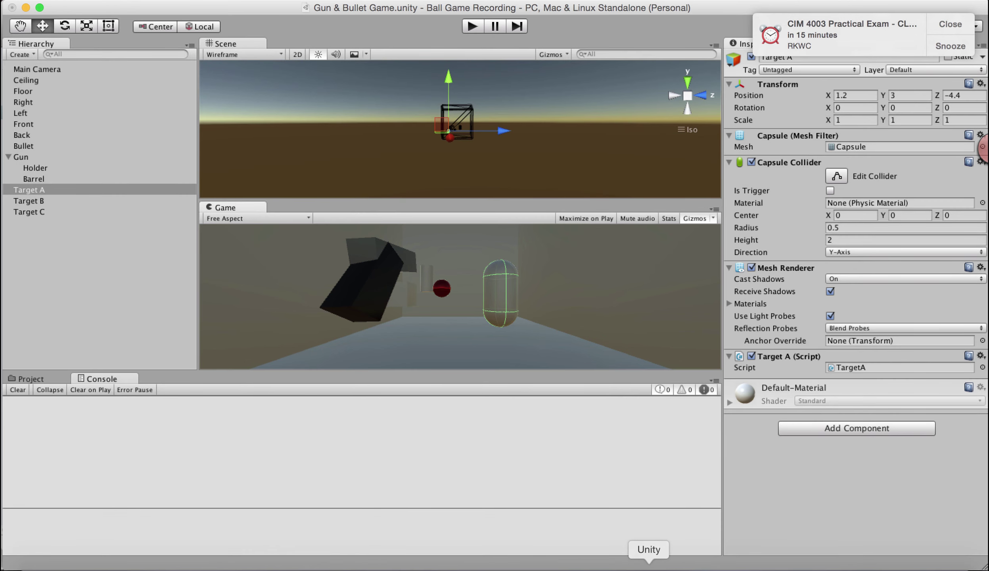
# - Return to MonoDevelop, change the first two Rect values of the Collision Count label to 20, 45, and save the script
pyautogui.click(626, 561)
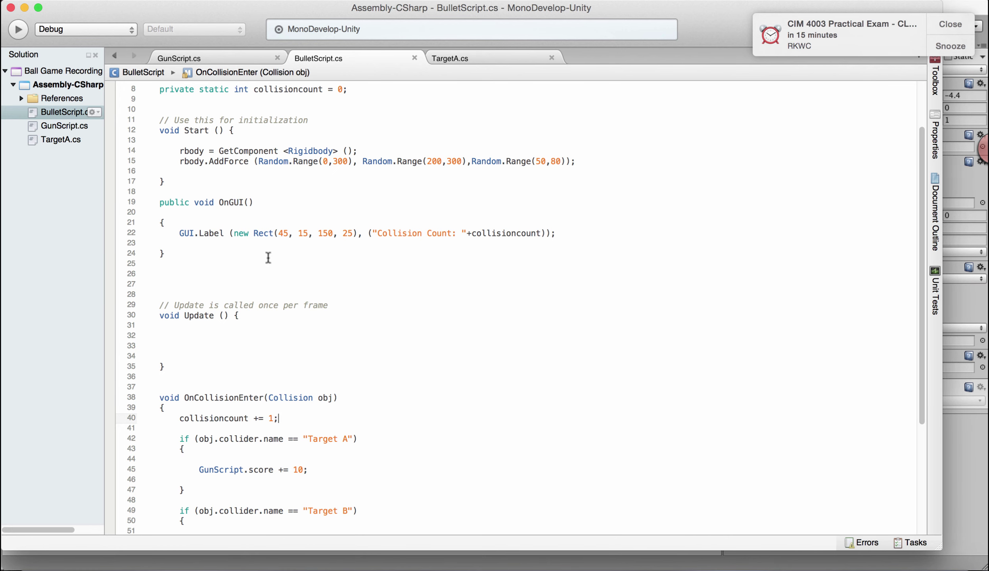
pyautogui.click(288, 232)
pyautogui.press('BackSpace')
pyautogui.press('BackSpace')
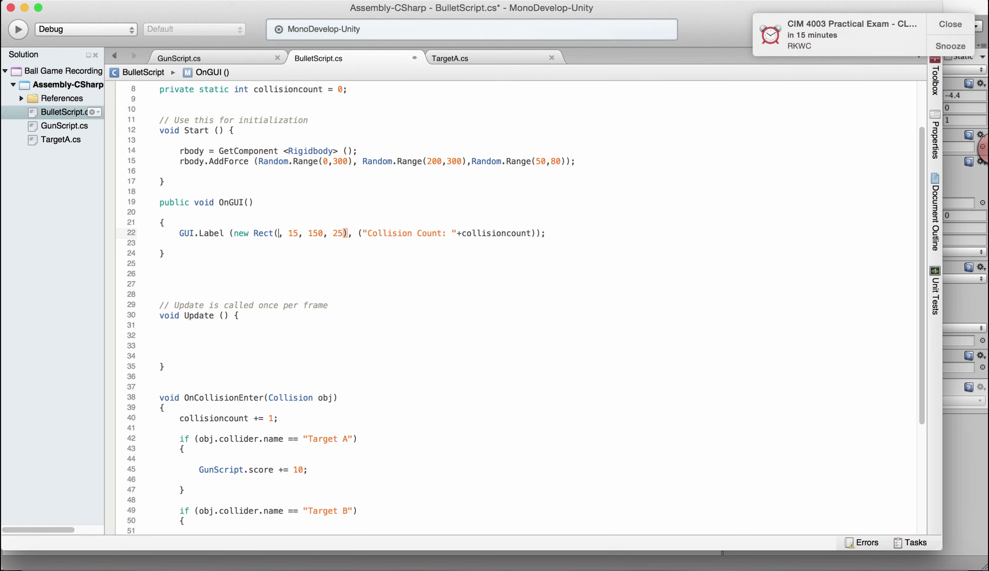
pyautogui.write('20')
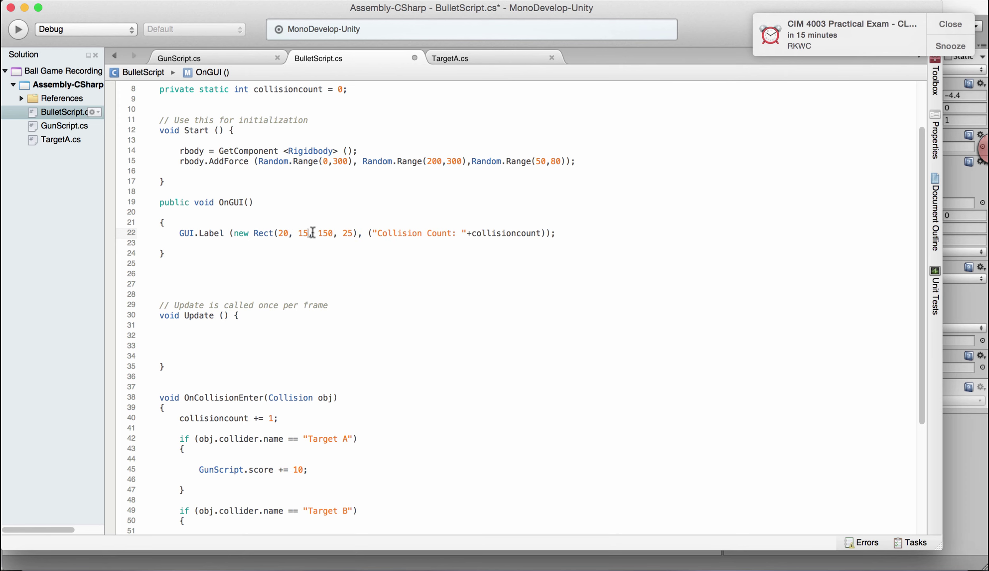
pyautogui.press('BackSpace')
pyautogui.press('BackSpace')
pyautogui.write('45')
pyautogui.press('super+s')
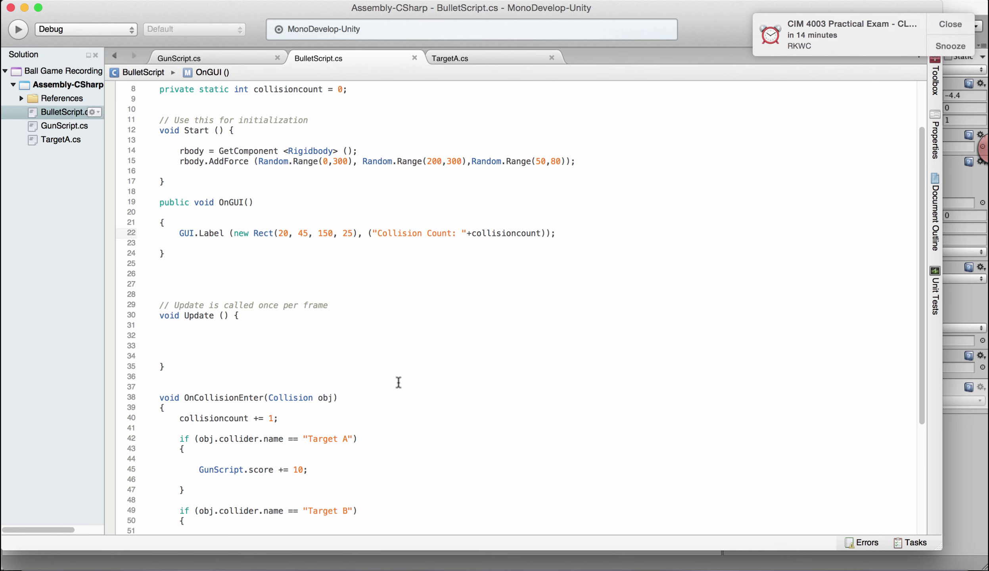
# - Move collisioncount += 1; from the start of OnCollisionEnter into the Target A, Target B and Target C blocks, and save the script
pyautogui.scroll(-5, 321, 333)
pyautogui.moveTo(288, 261); pyautogui.dragTo(187, 256)
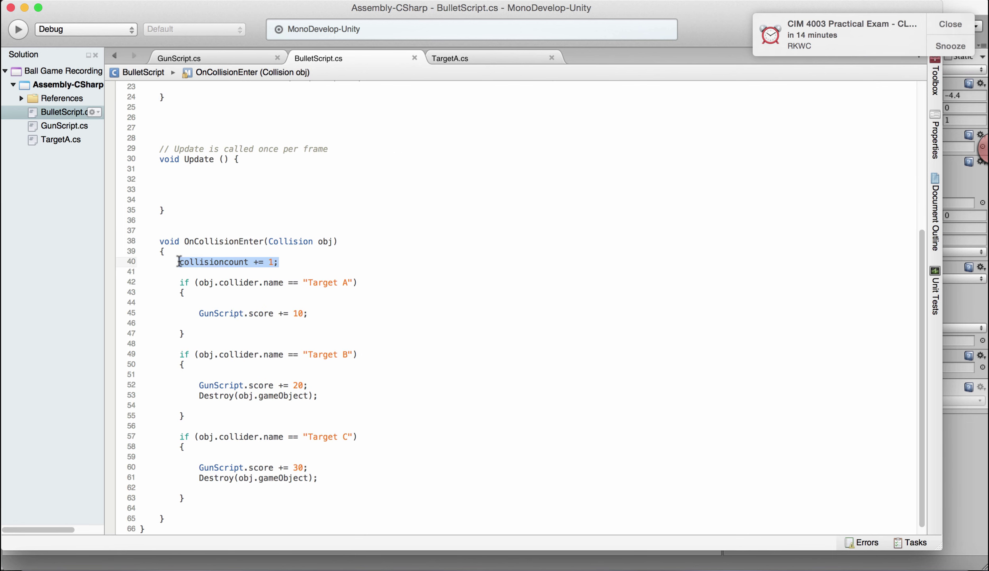
pyautogui.press('BackSpace')
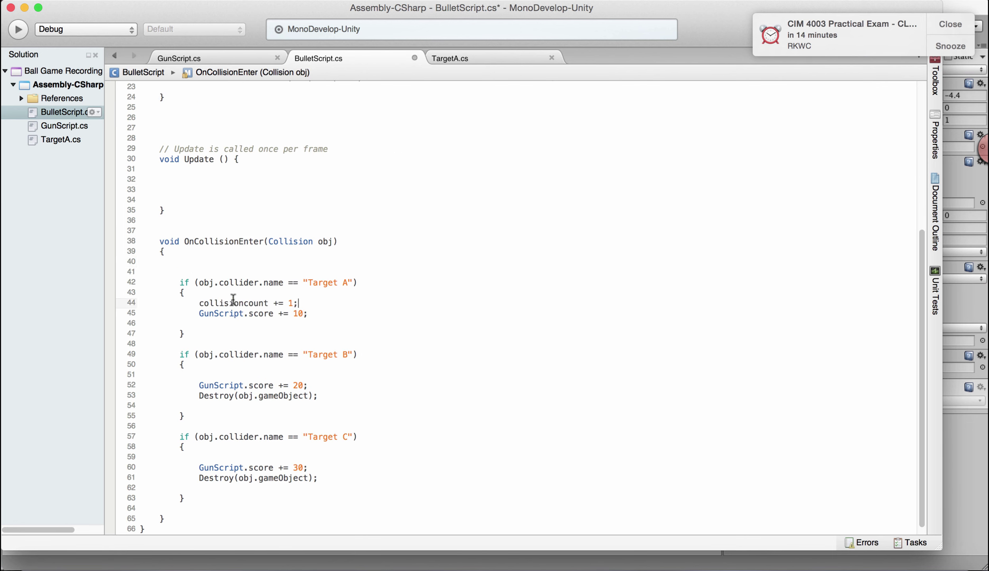
pyautogui.scroll(-1, 338, 316)
pyautogui.write('collisioncount += 1;')
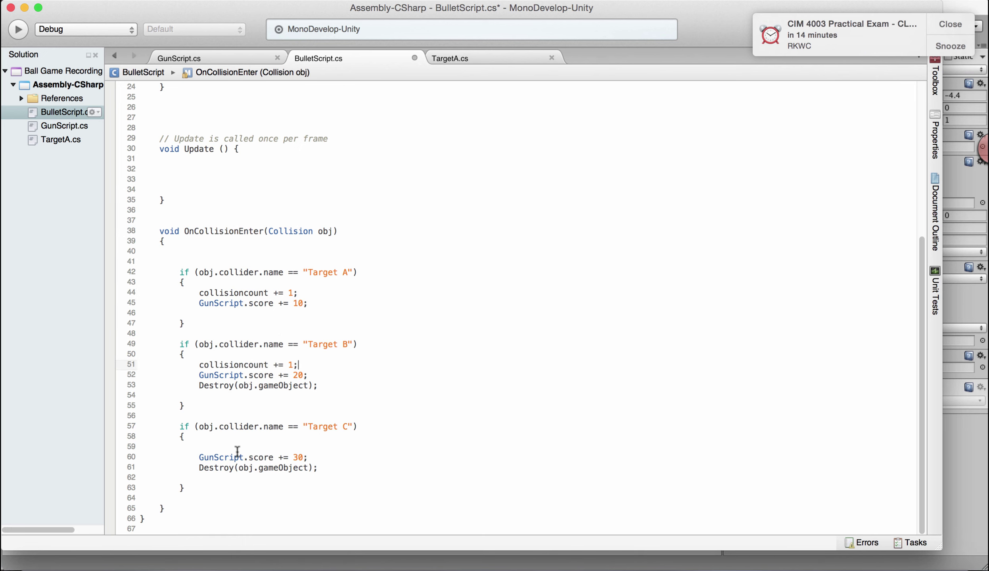
pyautogui.press('super+s')
# - Switch to Unity, run the game, move the gun and fire bullets at the targets to test the Collision Count, and stop the game
pyautogui.press('super+Tab')
pyautogui.click(648, 569)
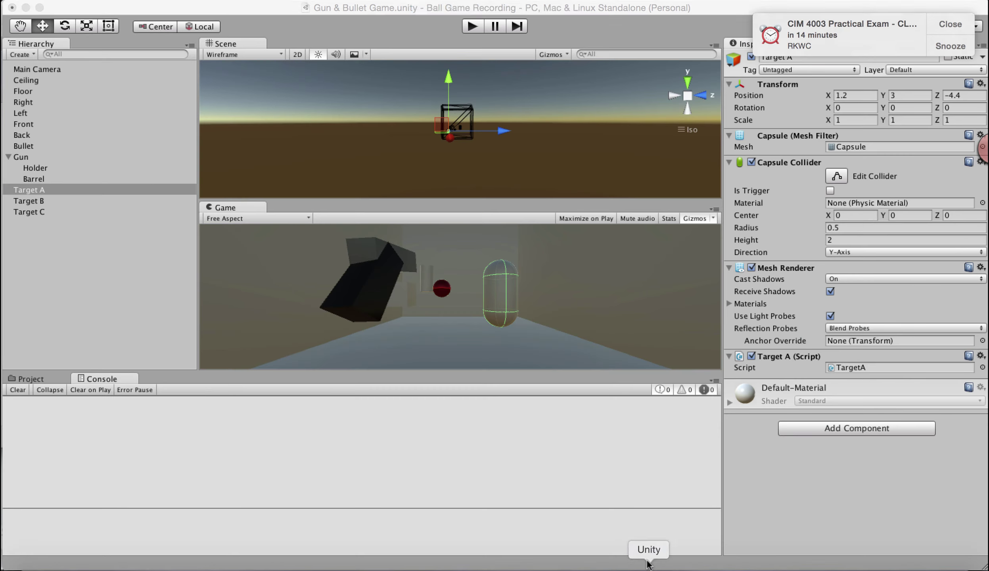
pyautogui.click(477, 31)
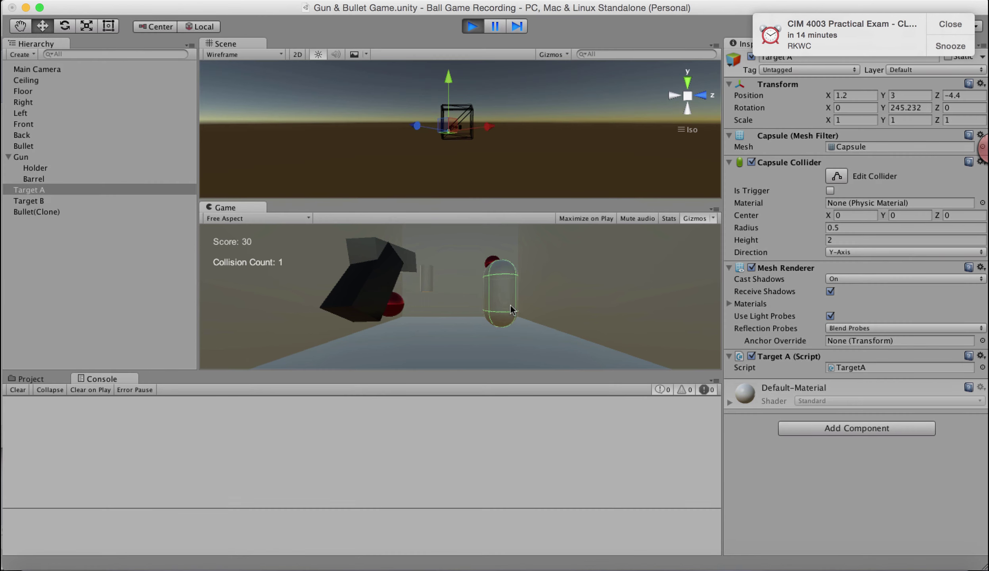
pyautogui.click(420, 312)
pyautogui.press('Right')
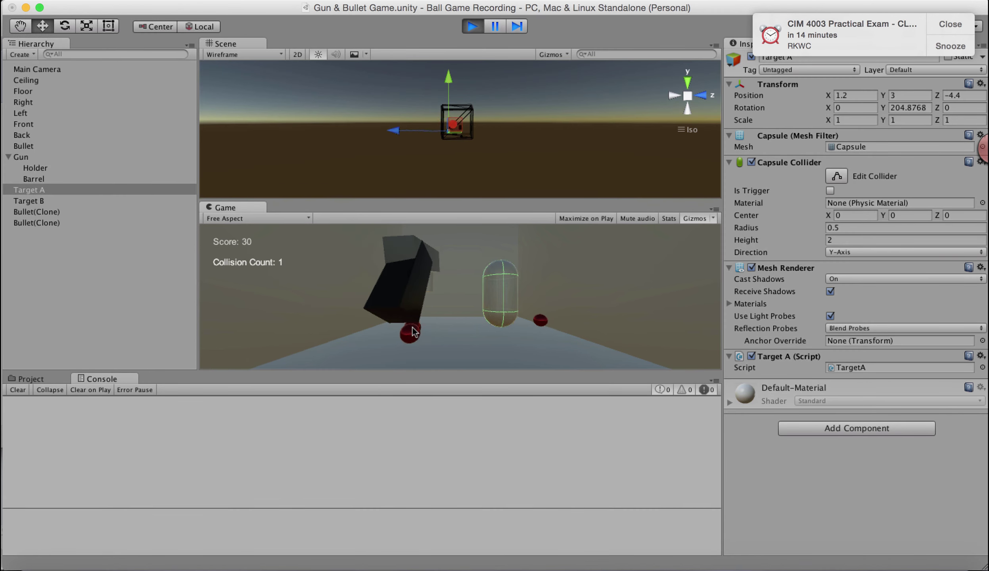
pyautogui.click(442, 317)
pyautogui.press('Right')
pyautogui.click(442, 317)
pyautogui.click(441, 317)
pyautogui.click(442, 317)
pyautogui.press('Right')
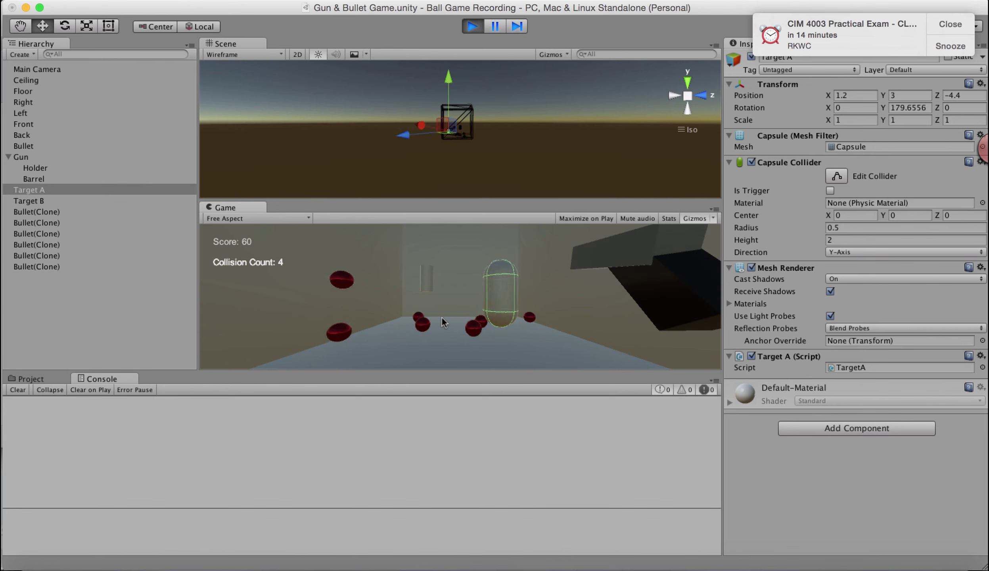
pyautogui.press('Up')
pyautogui.press('Up')
pyautogui.press('Up')
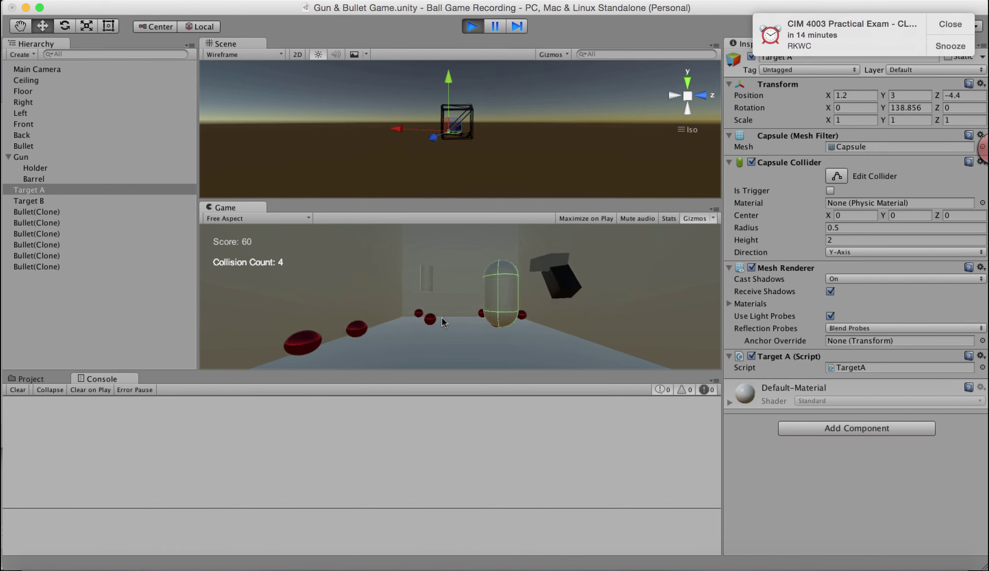
pyautogui.press('Down')
pyautogui.press('Down')
pyautogui.press('Down')
pyautogui.click(509, 297)
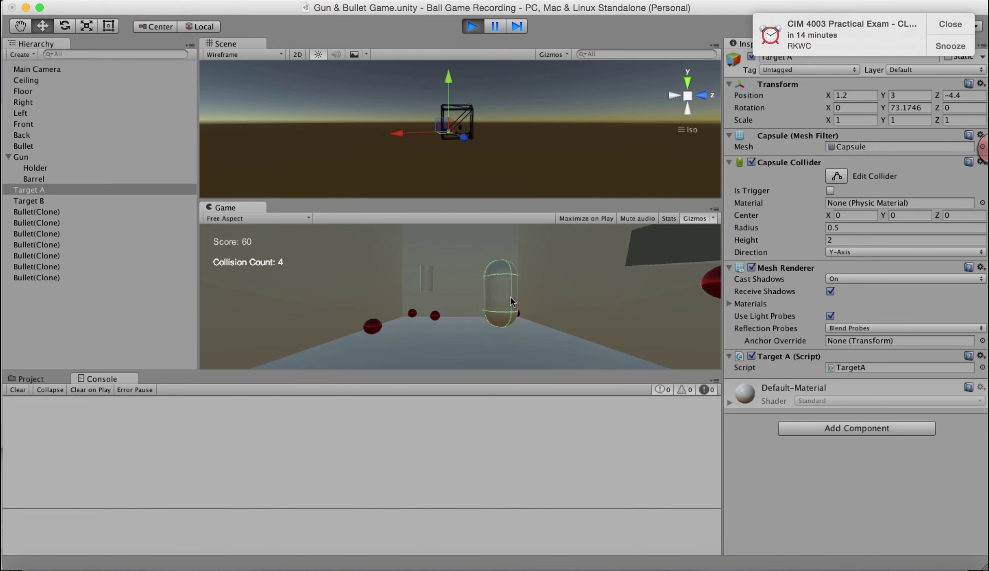
pyautogui.press('Left')
pyautogui.press('Left')
pyautogui.press('Left')
pyautogui.click(510, 296)
pyautogui.click(510, 296)
pyautogui.click(510, 296)
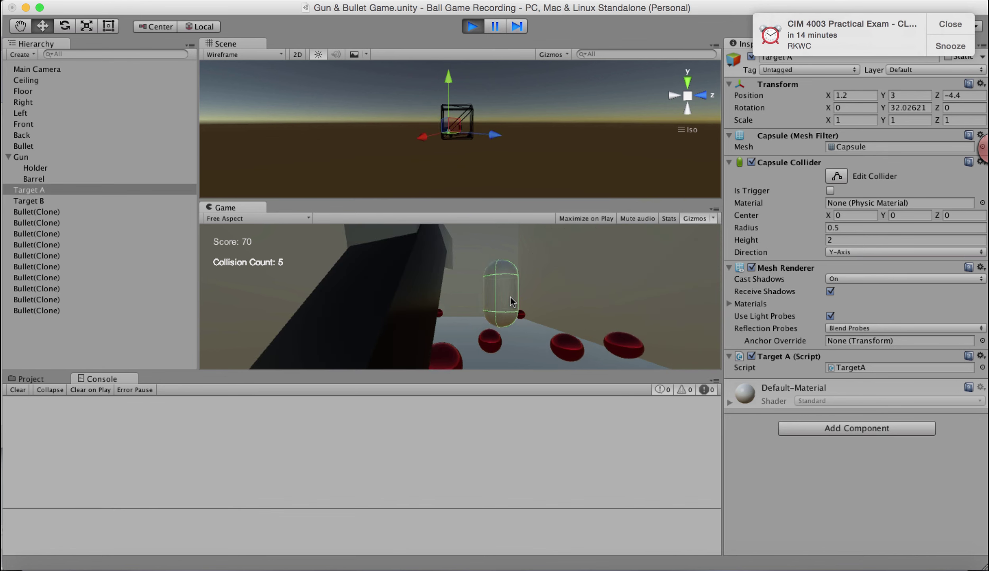
pyautogui.press('Right')
pyautogui.press('Right')
pyautogui.press('Right')
pyautogui.click(511, 296)
pyautogui.click(510, 296)
pyautogui.click(510, 296)
pyautogui.click(510, 296)
pyautogui.press('Left')
pyautogui.press('Left')
pyautogui.press('Left')
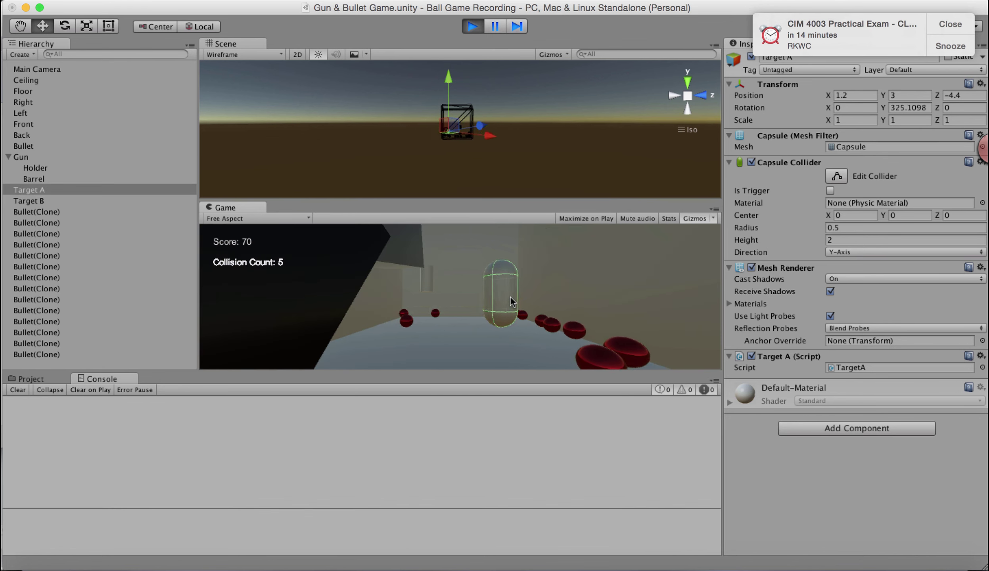
pyautogui.press('Right')
pyautogui.press('Right')
pyautogui.click(510, 296)
pyautogui.click(510, 296)
pyautogui.click(510, 296)
pyautogui.press('Left')
pyautogui.press('Left')
pyautogui.press('Left')
pyautogui.press('Right')
pyautogui.press('Right')
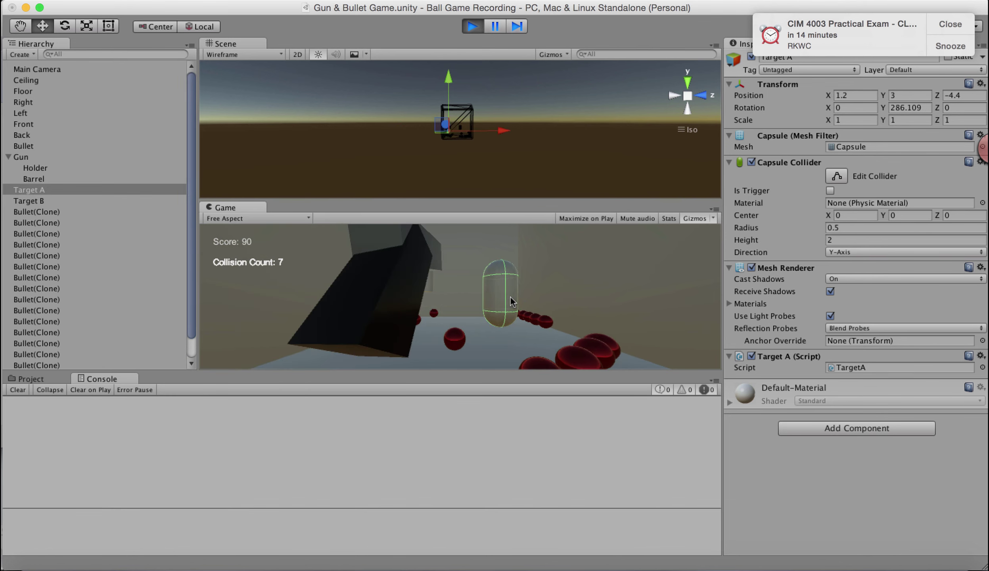
pyautogui.press('Up')
pyautogui.press('space')
pyautogui.press('space')
pyautogui.press('Left')
pyautogui.press('space')
pyautogui.press('space')
pyautogui.press('space')
pyautogui.press('Left')
pyautogui.press('space')
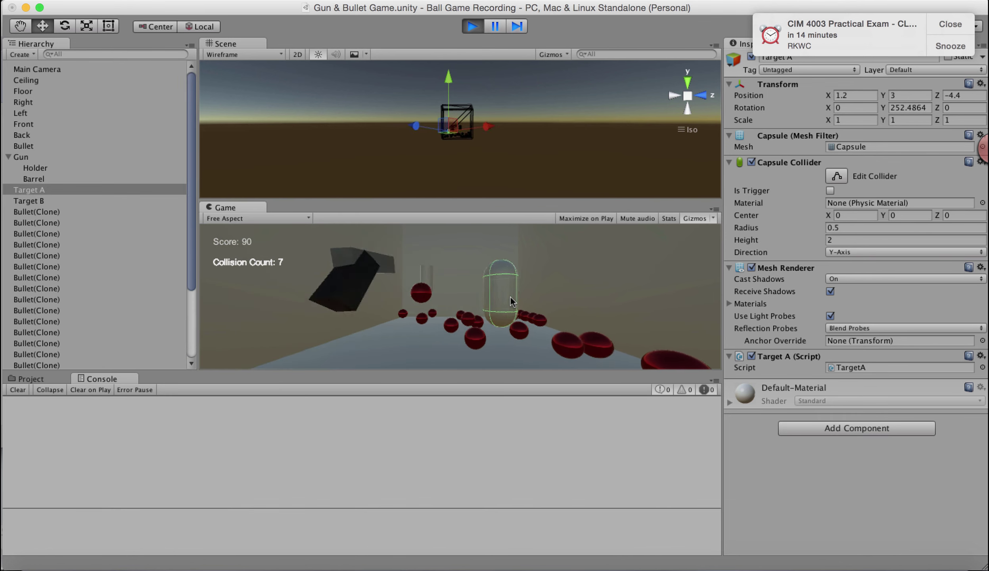
pyautogui.press('Left')
pyautogui.press('space')
pyautogui.press('space')
pyautogui.press('space')
pyautogui.press('Right')
pyautogui.press('space')
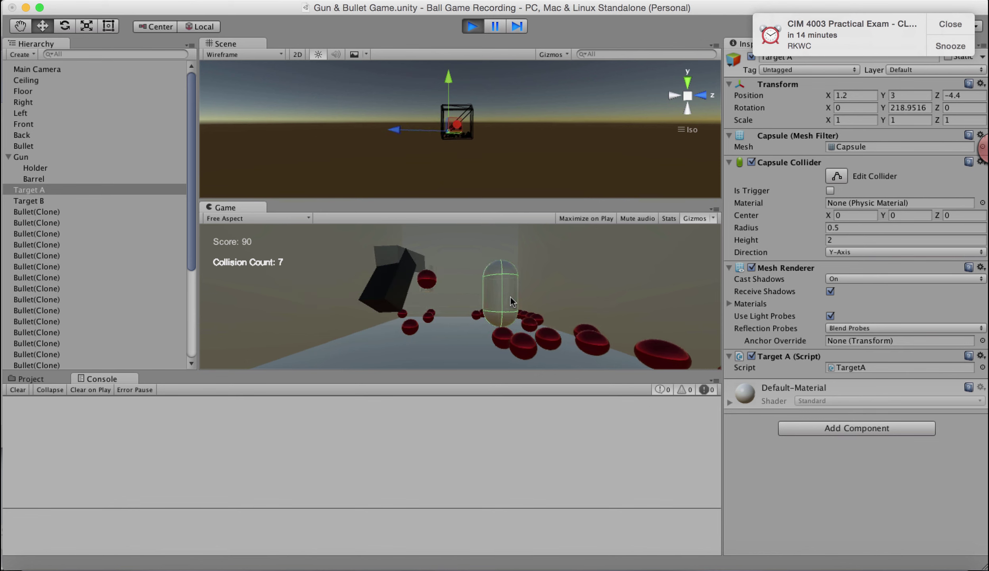
pyautogui.press('space')
pyautogui.press('space')
pyautogui.press('Right')
pyautogui.press('space')
pyautogui.press('Left')
pyautogui.press('space')
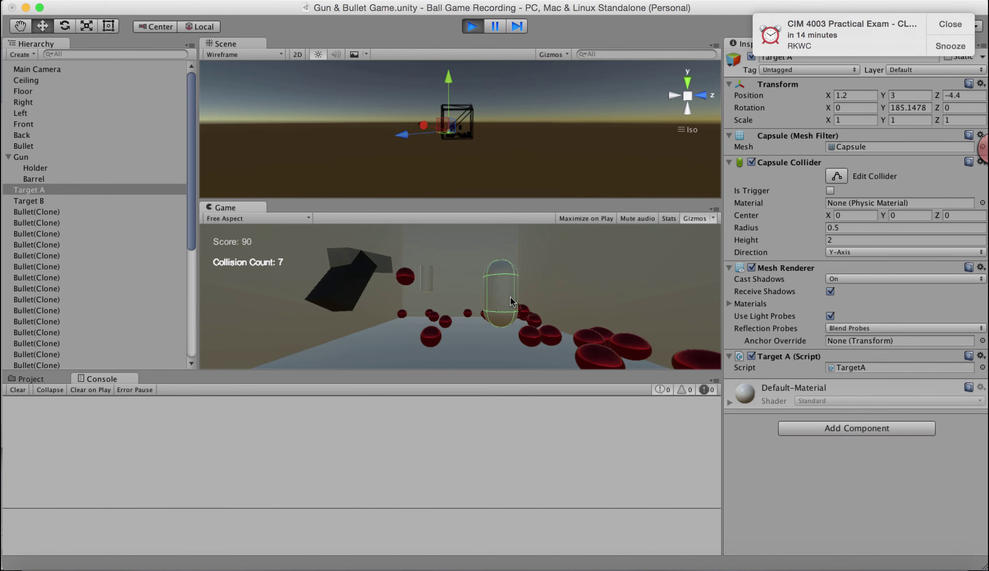
pyautogui.press('Down')
pyautogui.press('Up')
pyautogui.press('space')
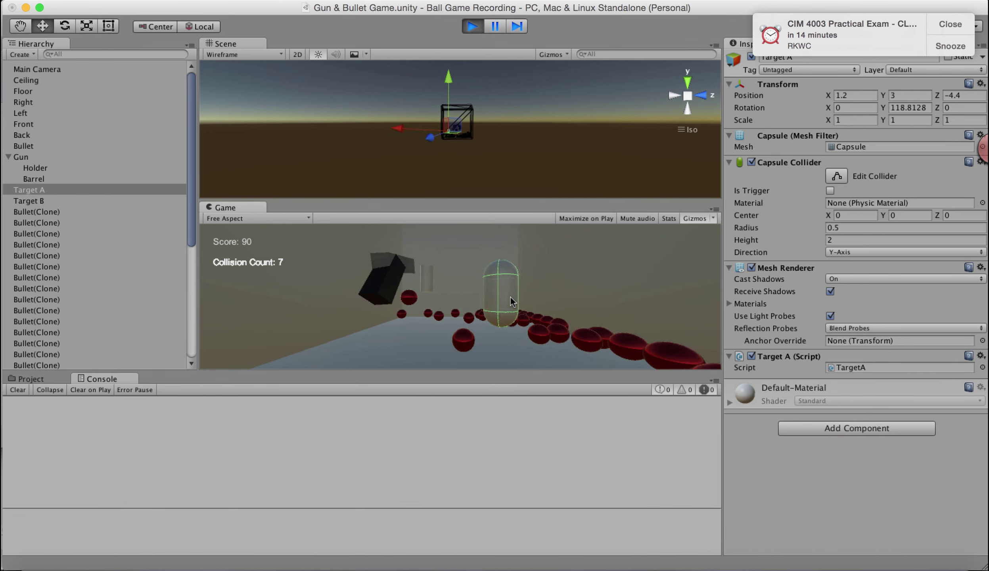
pyautogui.press('Right')
pyautogui.press('space')
pyautogui.press('space')
pyautogui.press('space')
pyautogui.press('space')
pyautogui.press('space')
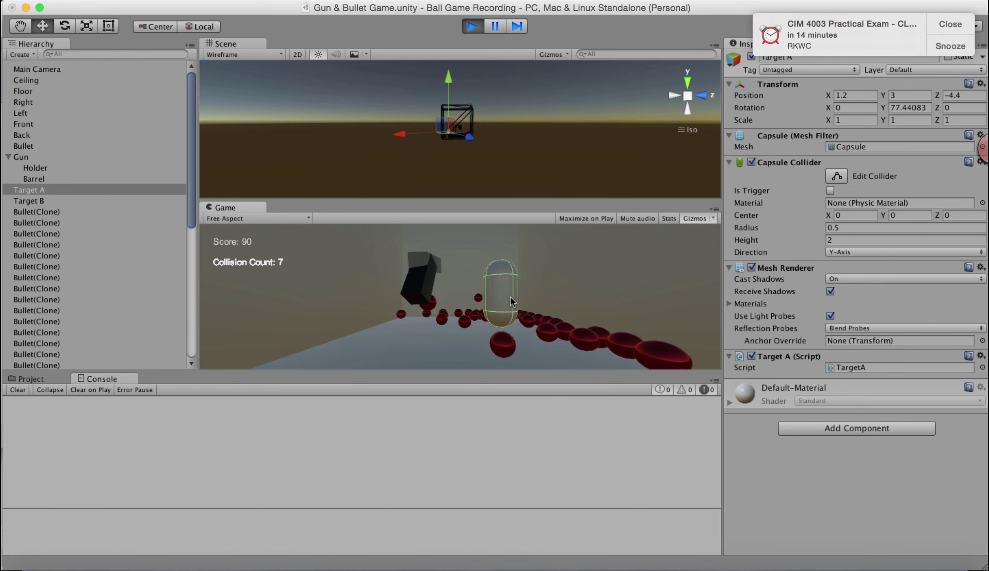
pyautogui.press('Down')
pyautogui.press('Up')
pyautogui.press('Up')
pyautogui.press('Left')
pyautogui.press('Down')
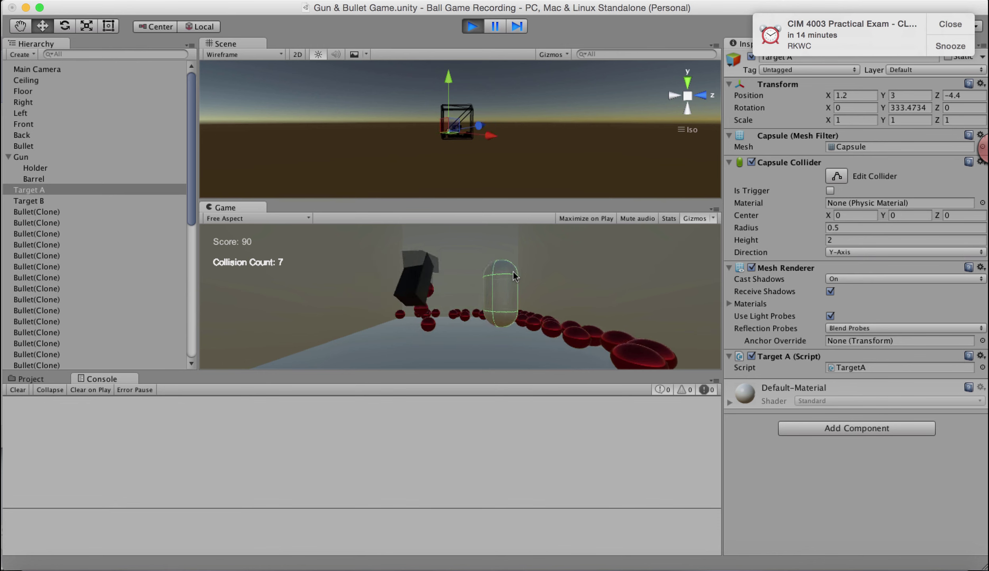
pyautogui.press('Up')
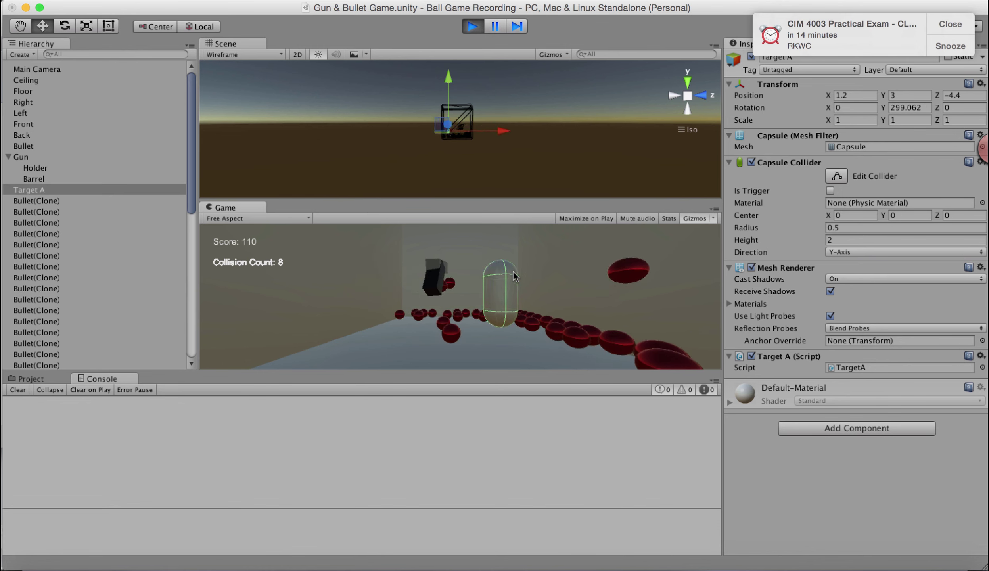
pyautogui.click(473, 26)
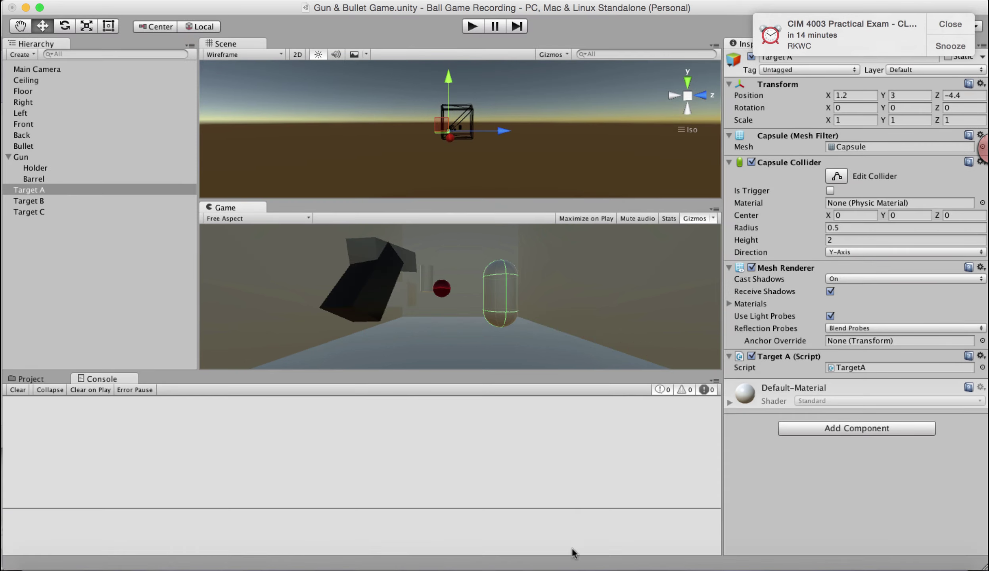
# - Switch to the requirements document in Word and highlight requirement 7 about the Health text box
pyautogui.click(576, 563)
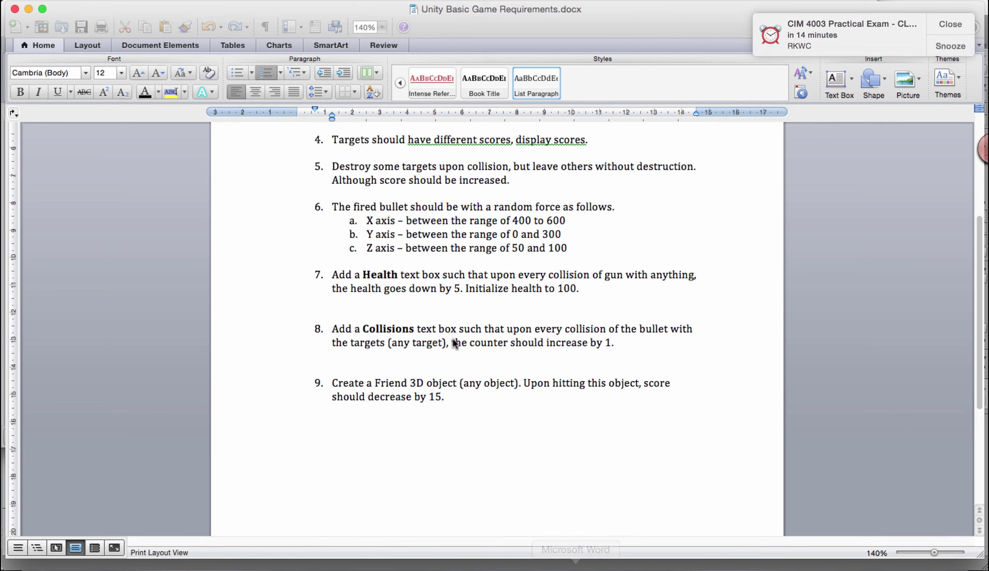
pyautogui.click(420, 315)
pyautogui.moveTo(336, 274); pyautogui.dragTo(614, 283)
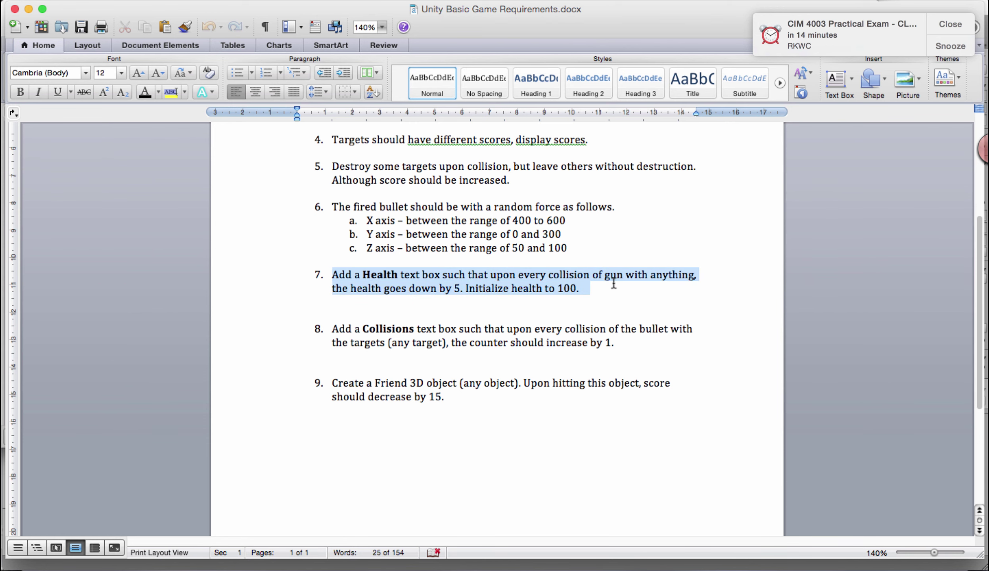
# - Return to BulletScript in MonoDevelop and duplicate the Collision Count GUI.Label line directly below itself in OnGUI
pyautogui.press('super+Tab')
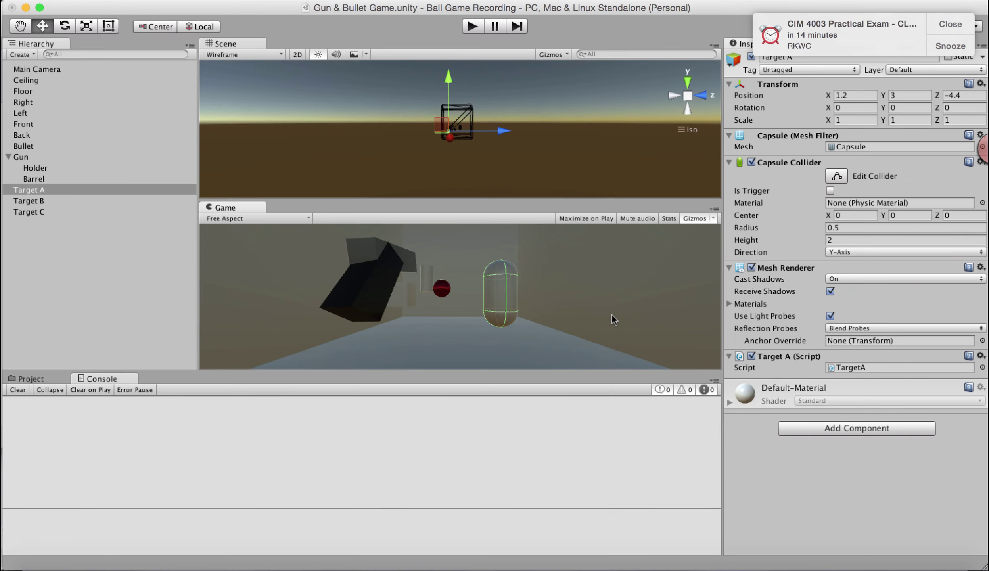
pyautogui.click(624, 567)
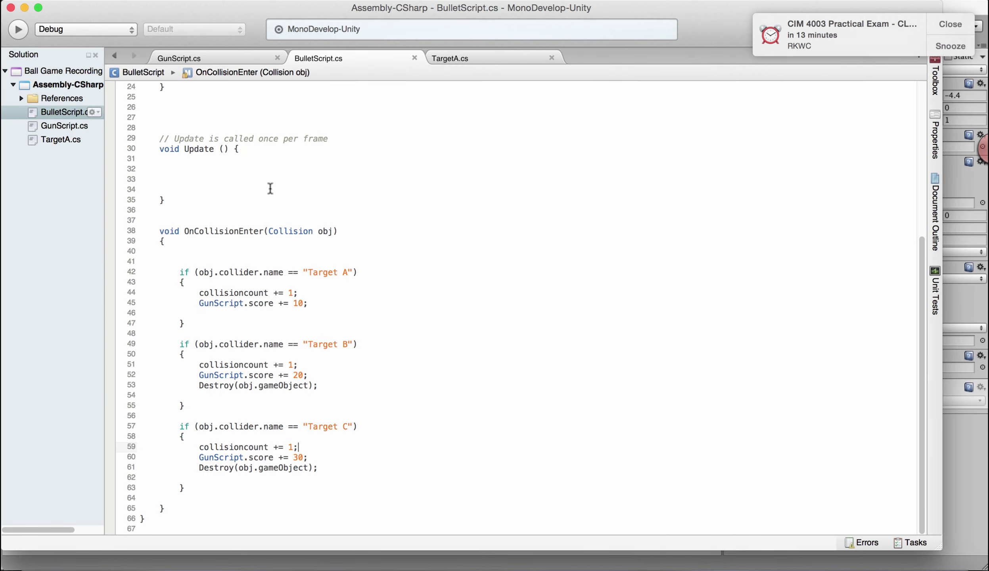
pyautogui.scroll(8, 336, 181)
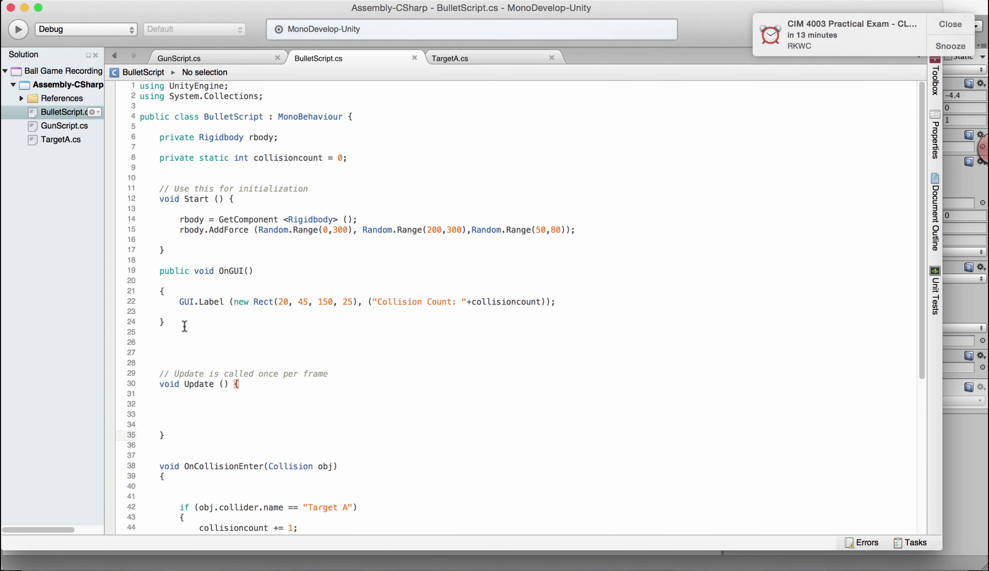
pyautogui.moveTo(179, 301); pyautogui.dragTo(648, 306)
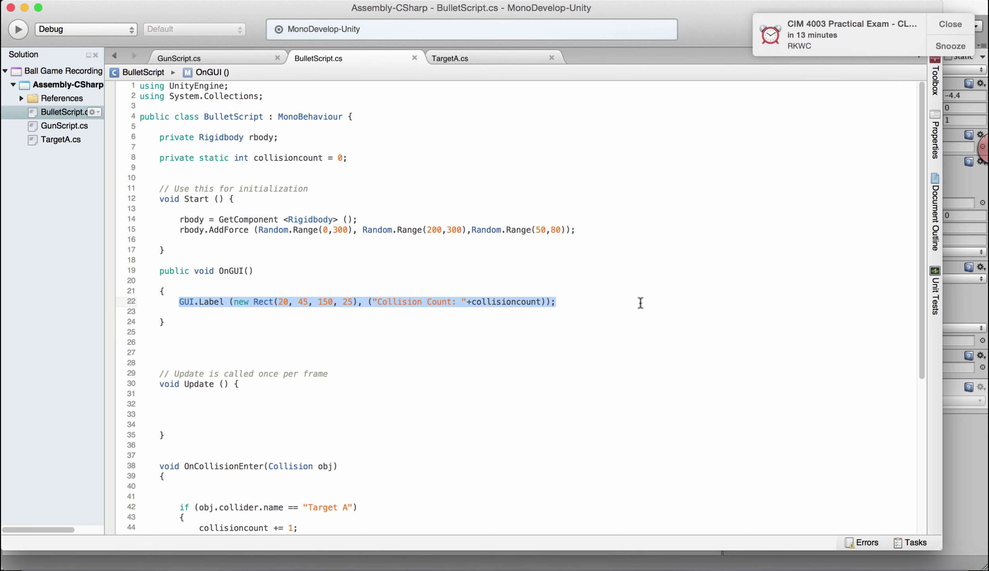
pyautogui.hotkey('ctrl', 'c')
pyautogui.click(596, 299)
pyautogui.press('Return')
pyautogui.hotkey('ctrl', 'v')
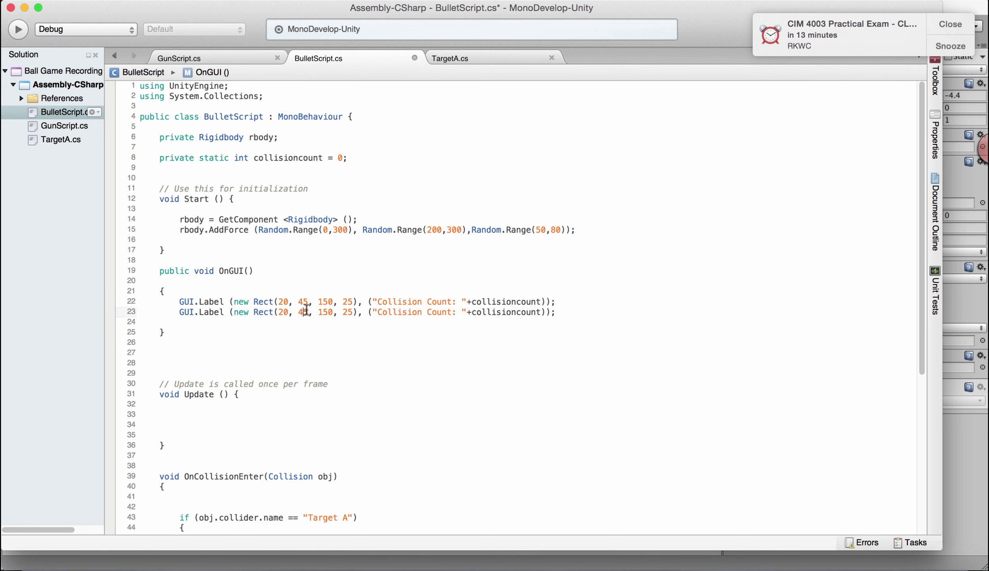
# - Change the duplicated label's second Rect value to 65, its text to "Health : " and its variable to health
pyautogui.press('BackSpace')
pyautogui.write('6')
pyautogui.write('Health')
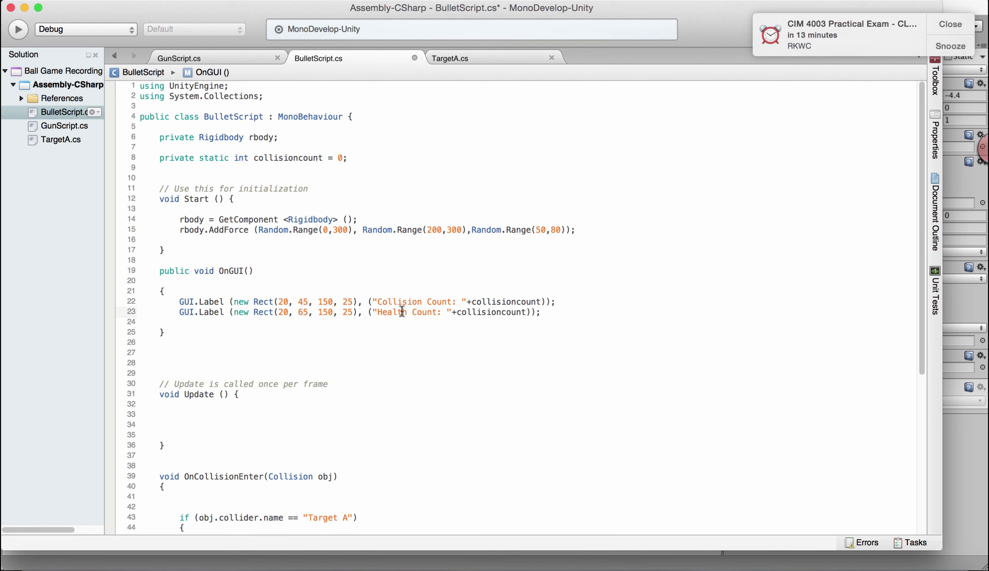
pyautogui.press('BackSpace')
pyautogui.doubleClick(455, 314)
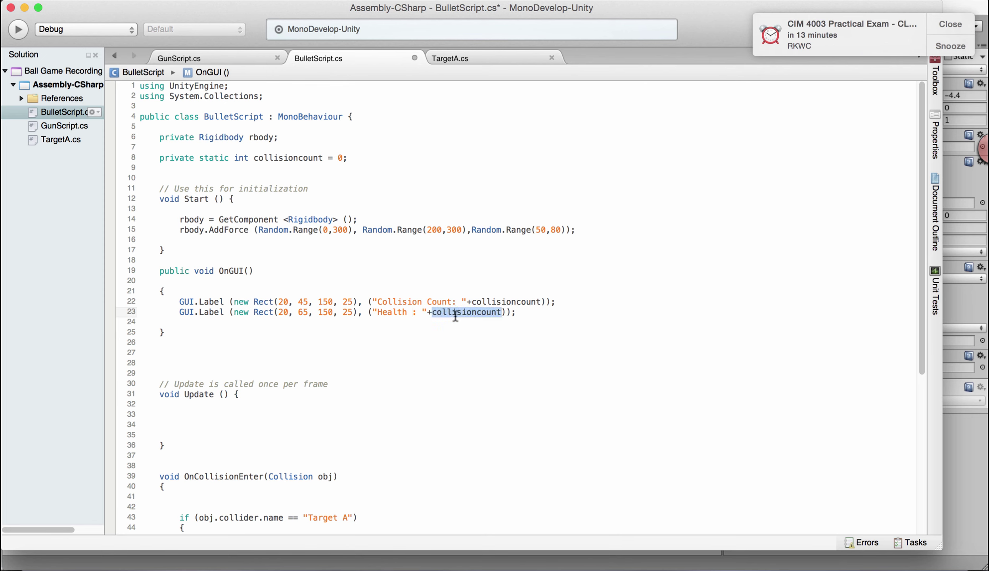
pyautogui.write('health')
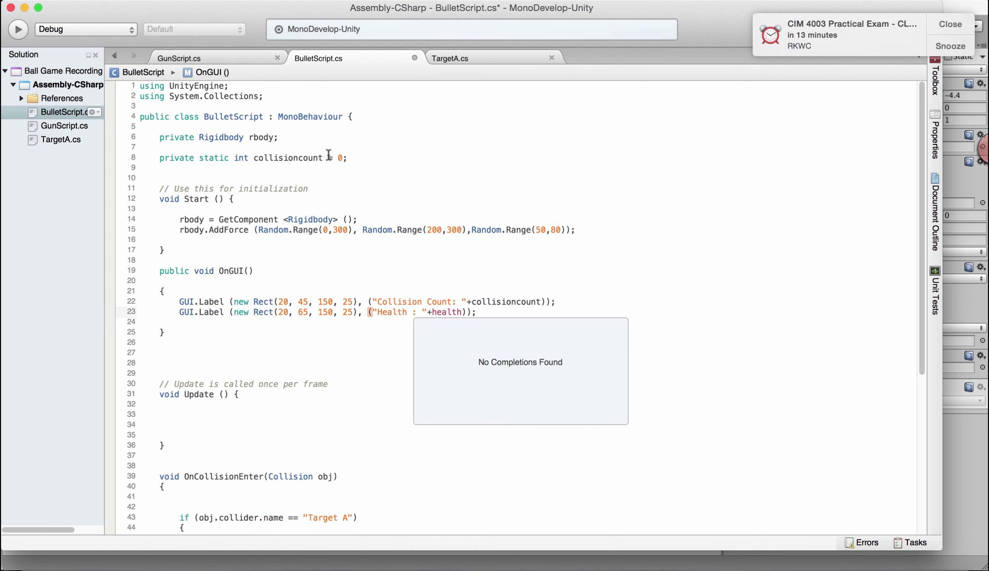
# - Declare private static int health = 100; below the collisioncount field and save the script
pyautogui.click(359, 158)
pyautogui.press('Return')
pyautogui.write('private static int')
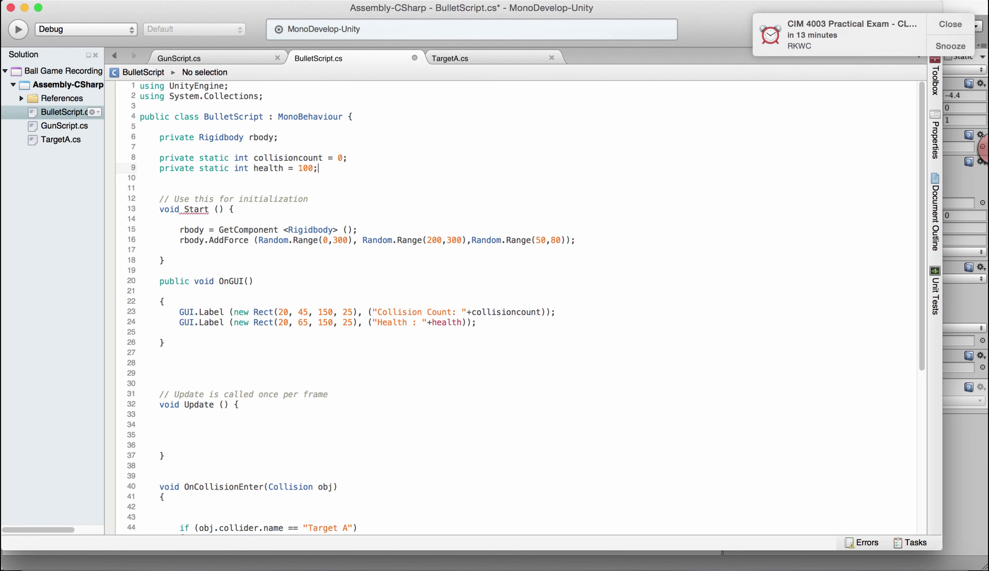
pyautogui.write('health = 100;')
pyautogui.press('super+s')
# - Add health -=5; below collisioncount += 1; in the Target A block of OnCollisionEnter and save the script
pyautogui.scroll(-5, 376, 162)
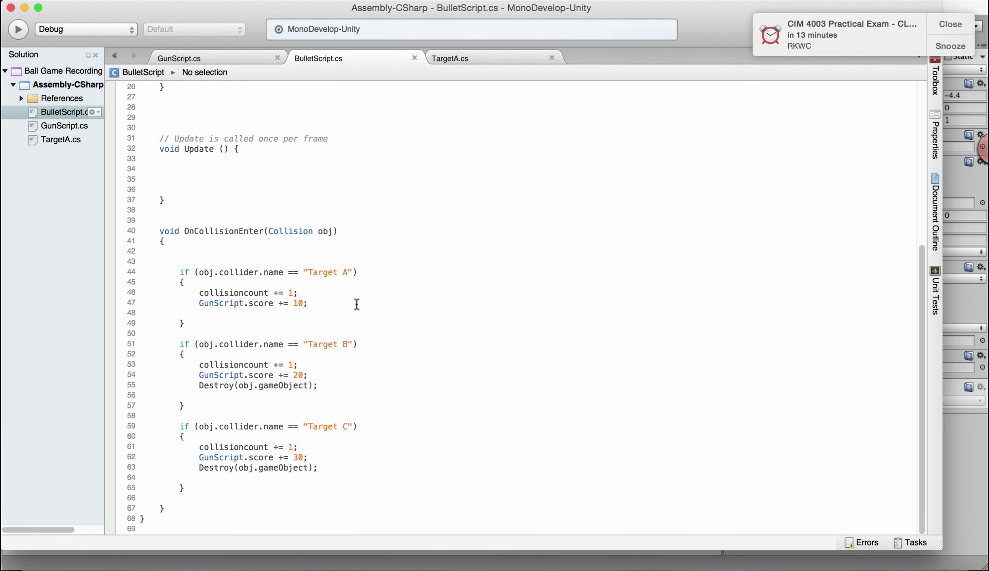
pyautogui.click(329, 293)
pyautogui.press('Return')
pyautogui.write('health')
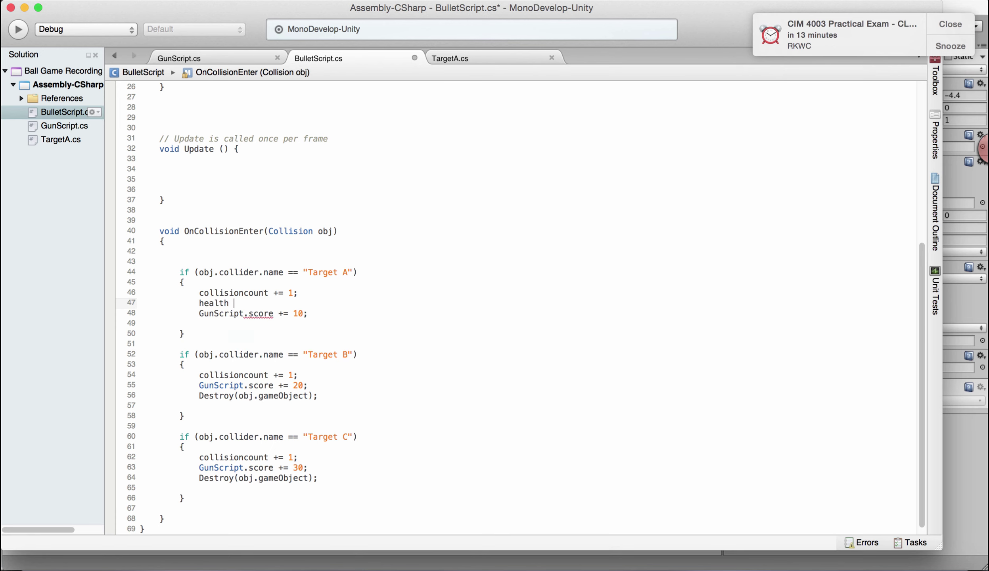
pyautogui.write(' -=5;')
pyautogui.press('super+s')
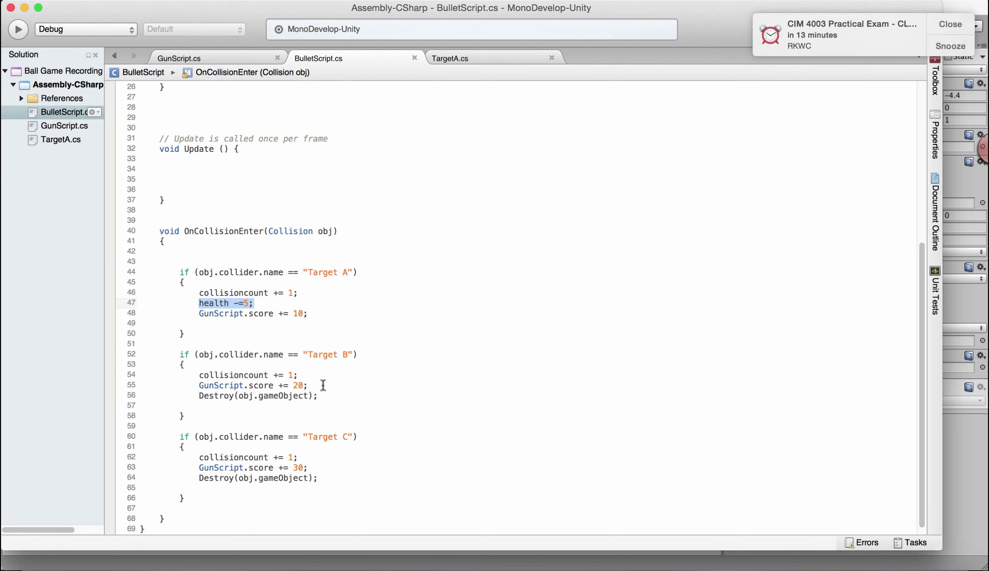
# - Paste a copy of health -=5; into the Target B block, below the GunScript.score += 20; line
pyautogui.press('Return')
pyautogui.press('super+v')
pyautogui.scroll(-1, 337, 383)
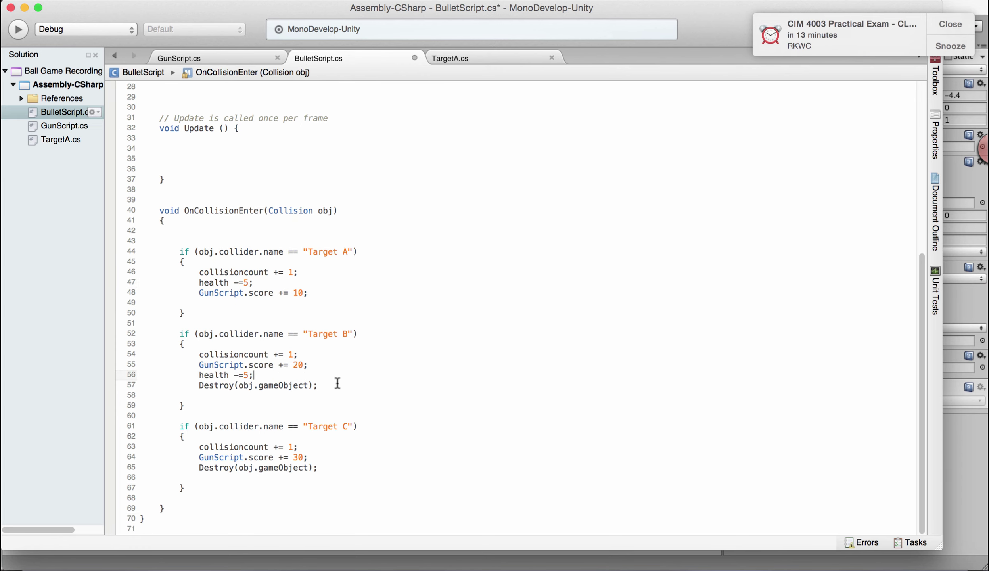
# - Add health -=5; to the Target C block of OnCollisionEnter as well and save the script
pyautogui.press('Return')
pyautogui.press('super+s')
# - Switch to Unity and play-test the game, firing bullets at the targets to check the Score, Collision Count and Health displays, and stop play mode
pyautogui.press('super+Tab')
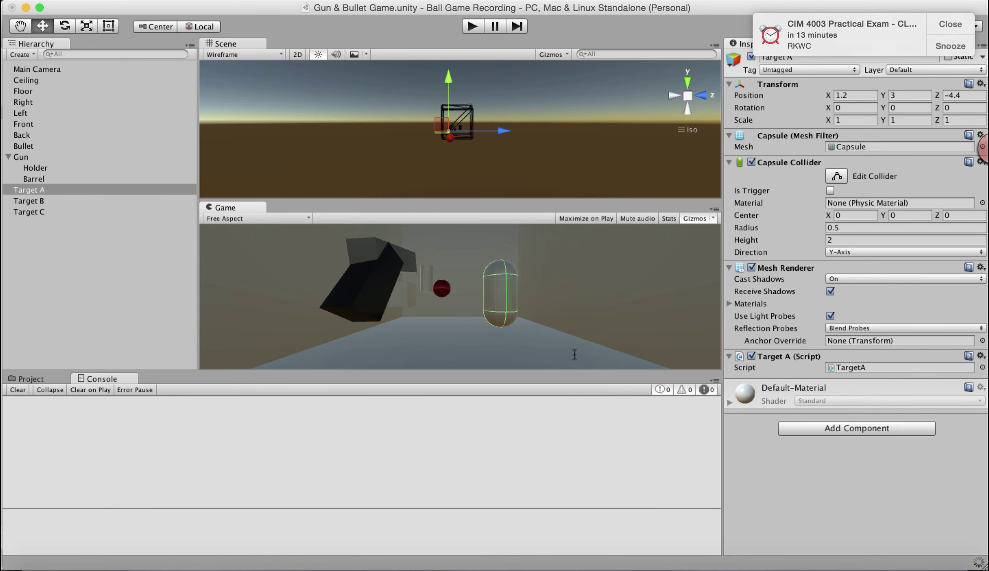
pyautogui.click(473, 27)
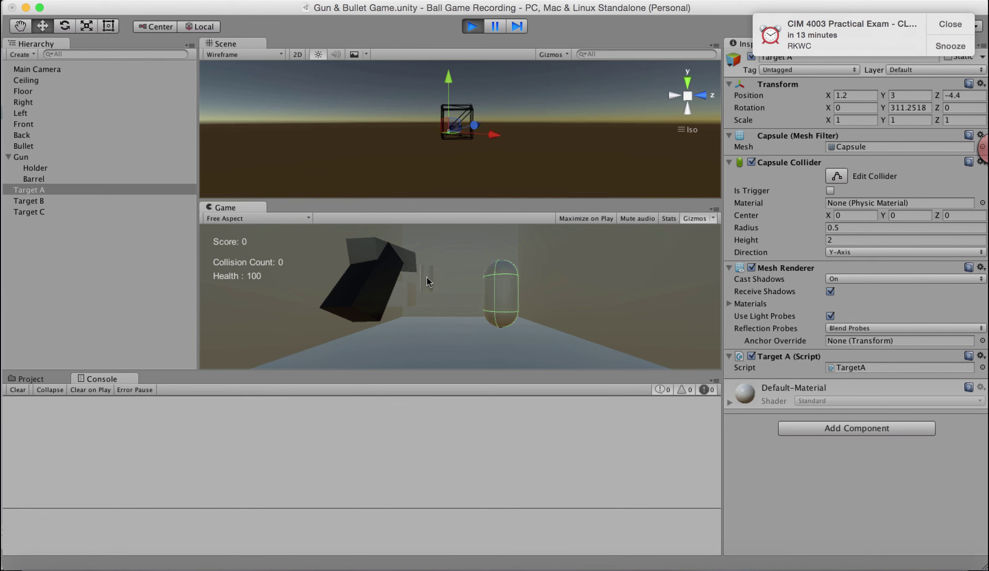
pyautogui.click(435, 286)
pyautogui.click(436, 282)
pyautogui.click(436, 282)
pyautogui.click(436, 282)
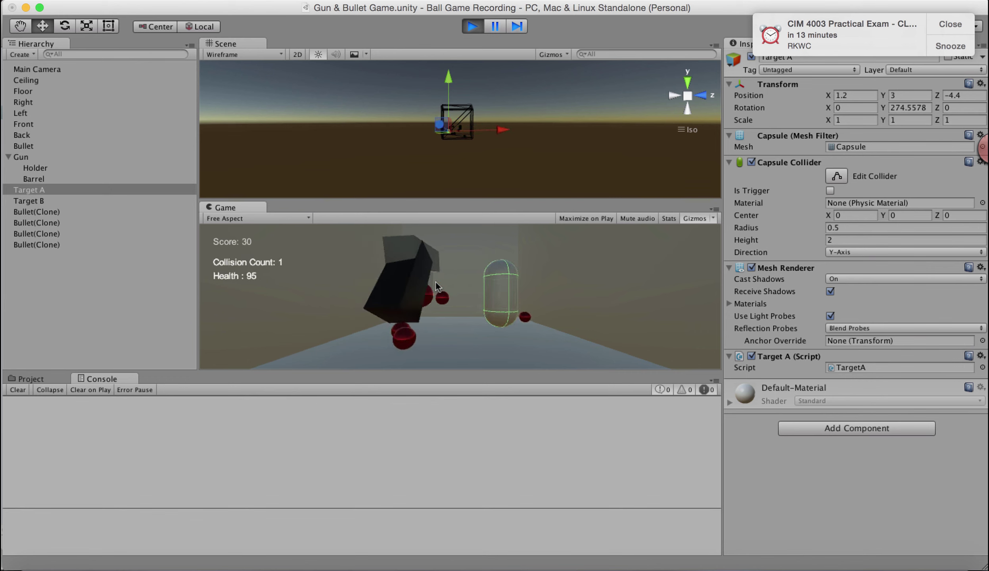
pyautogui.click(436, 282)
pyautogui.click(436, 286)
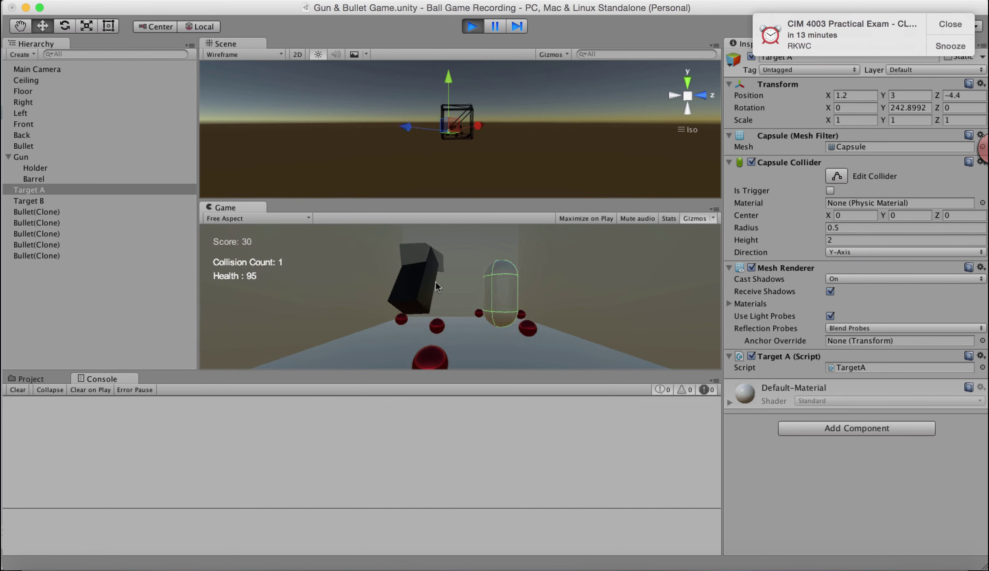
pyautogui.click(436, 282)
pyautogui.click(436, 281)
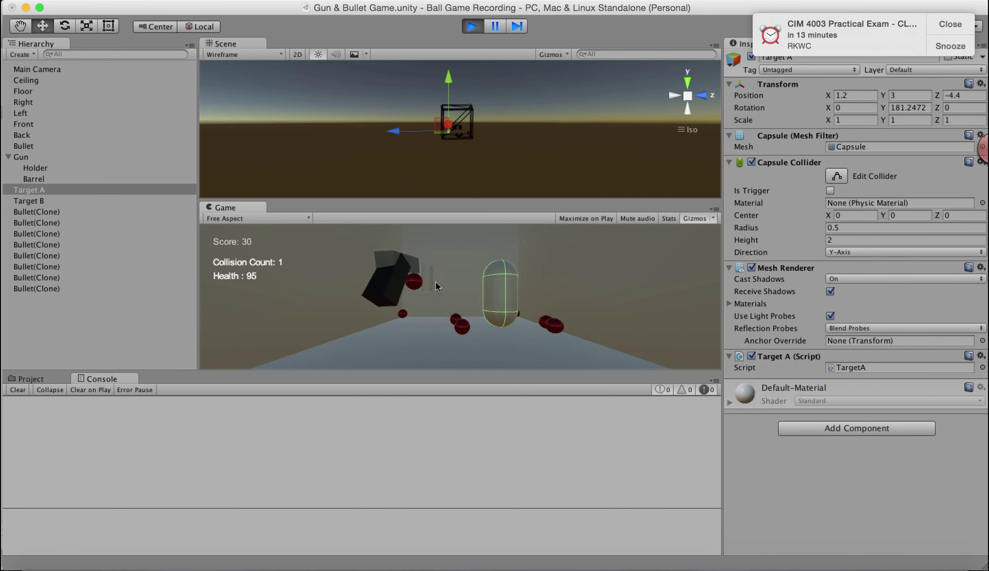
pyautogui.click(436, 287)
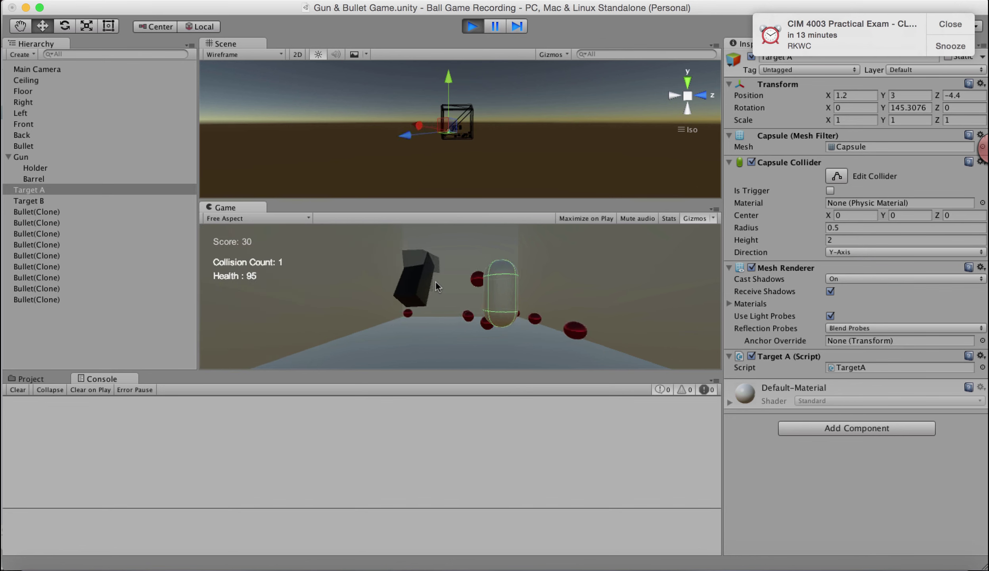
pyautogui.click(436, 281)
pyautogui.click(436, 280)
pyautogui.click(436, 280)
pyautogui.click(436, 281)
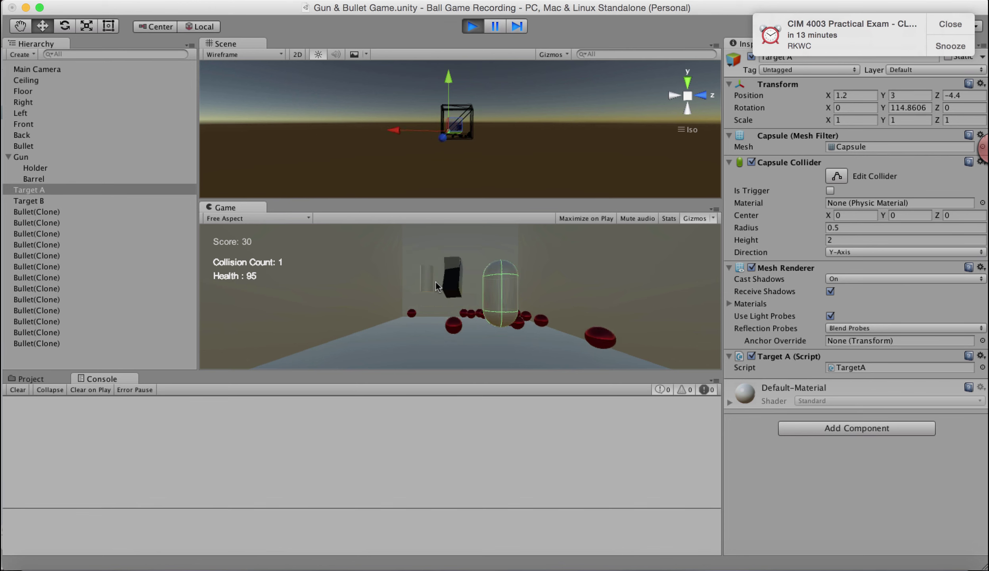
pyautogui.click(436, 281)
pyautogui.click(436, 281)
pyautogui.click(436, 280)
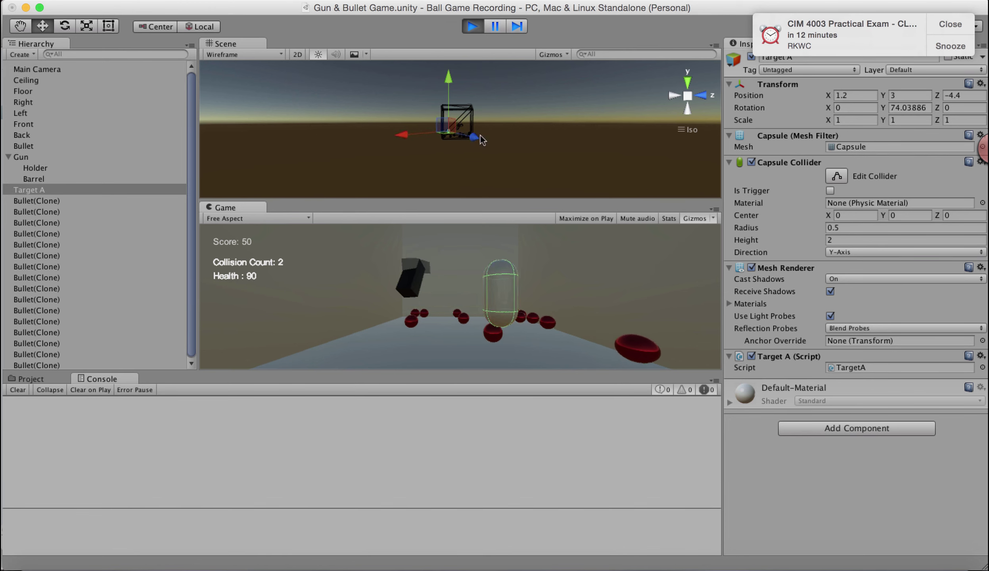
pyautogui.click(472, 25)
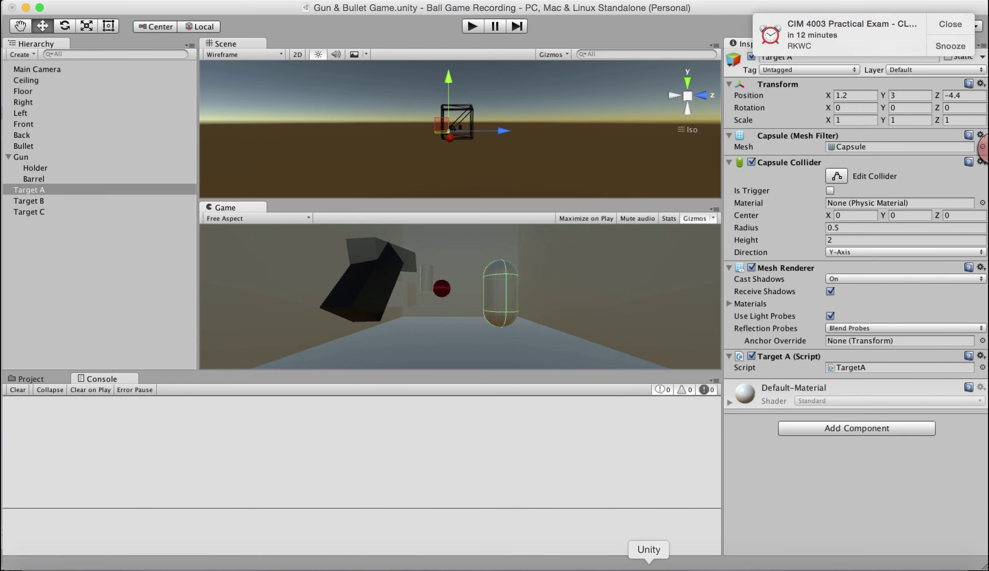